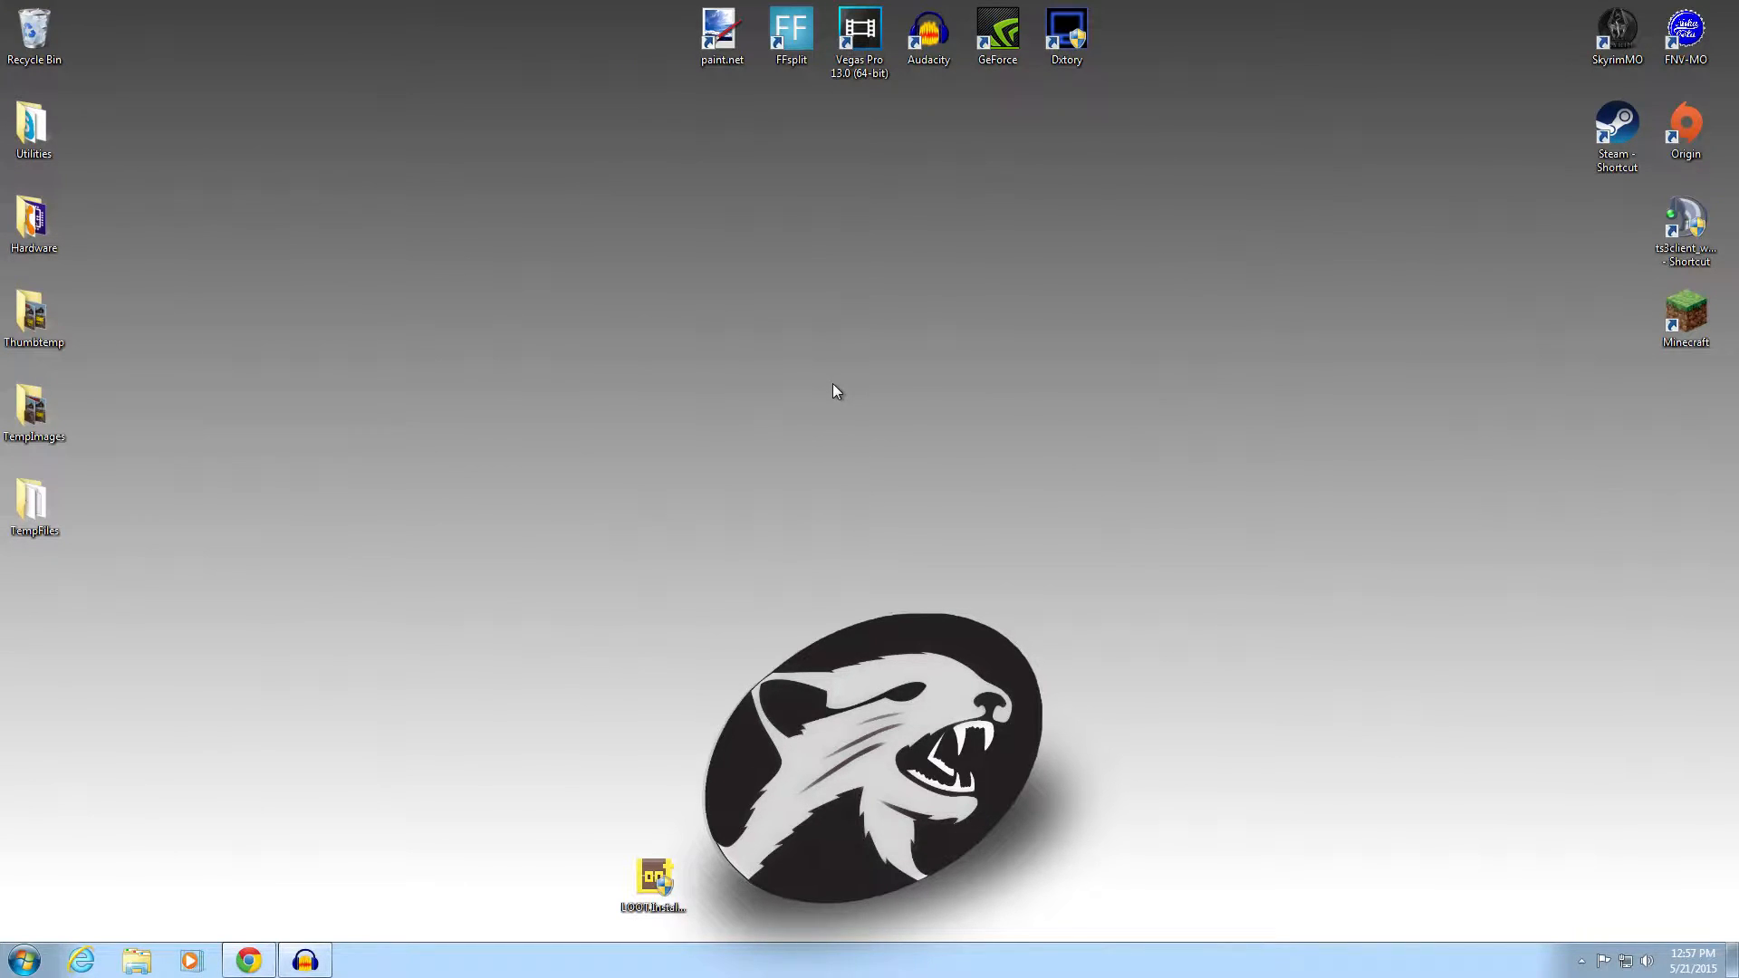
- Switch to Chrome and review the LOOT v0.7.0 release notes, known issues and available downloads on GitHub
click(250, 958)
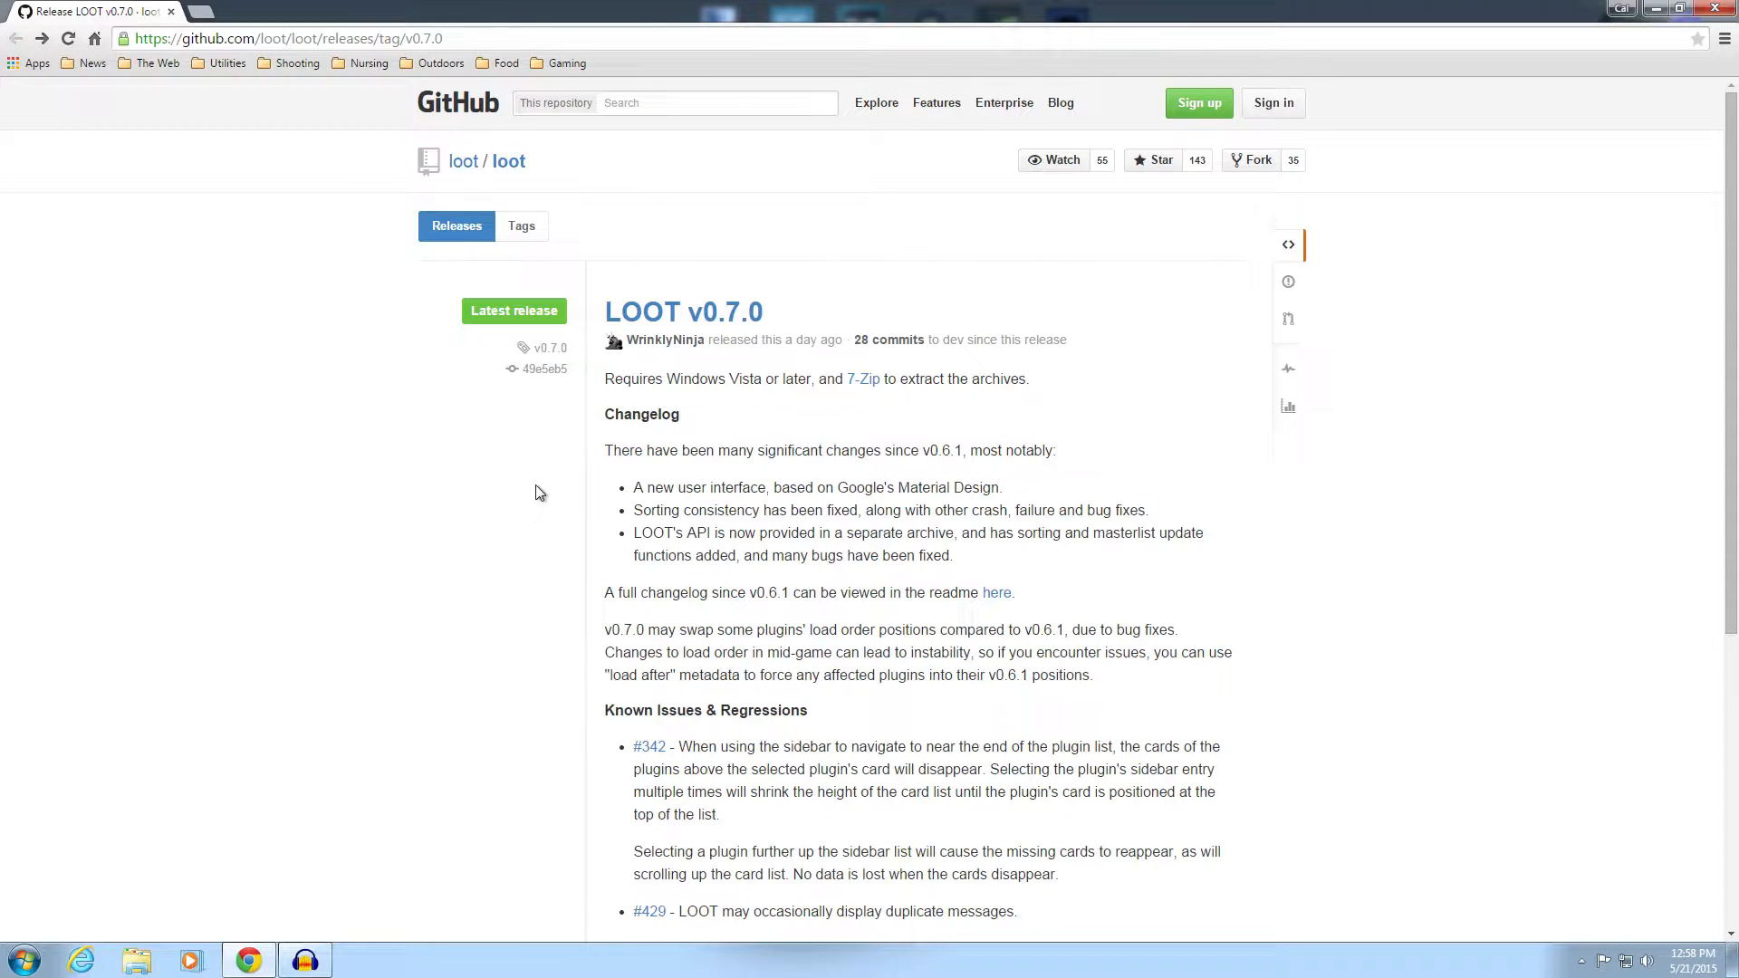
scroll(771, 401, down, 1)
scroll(770, 401, down, 1)
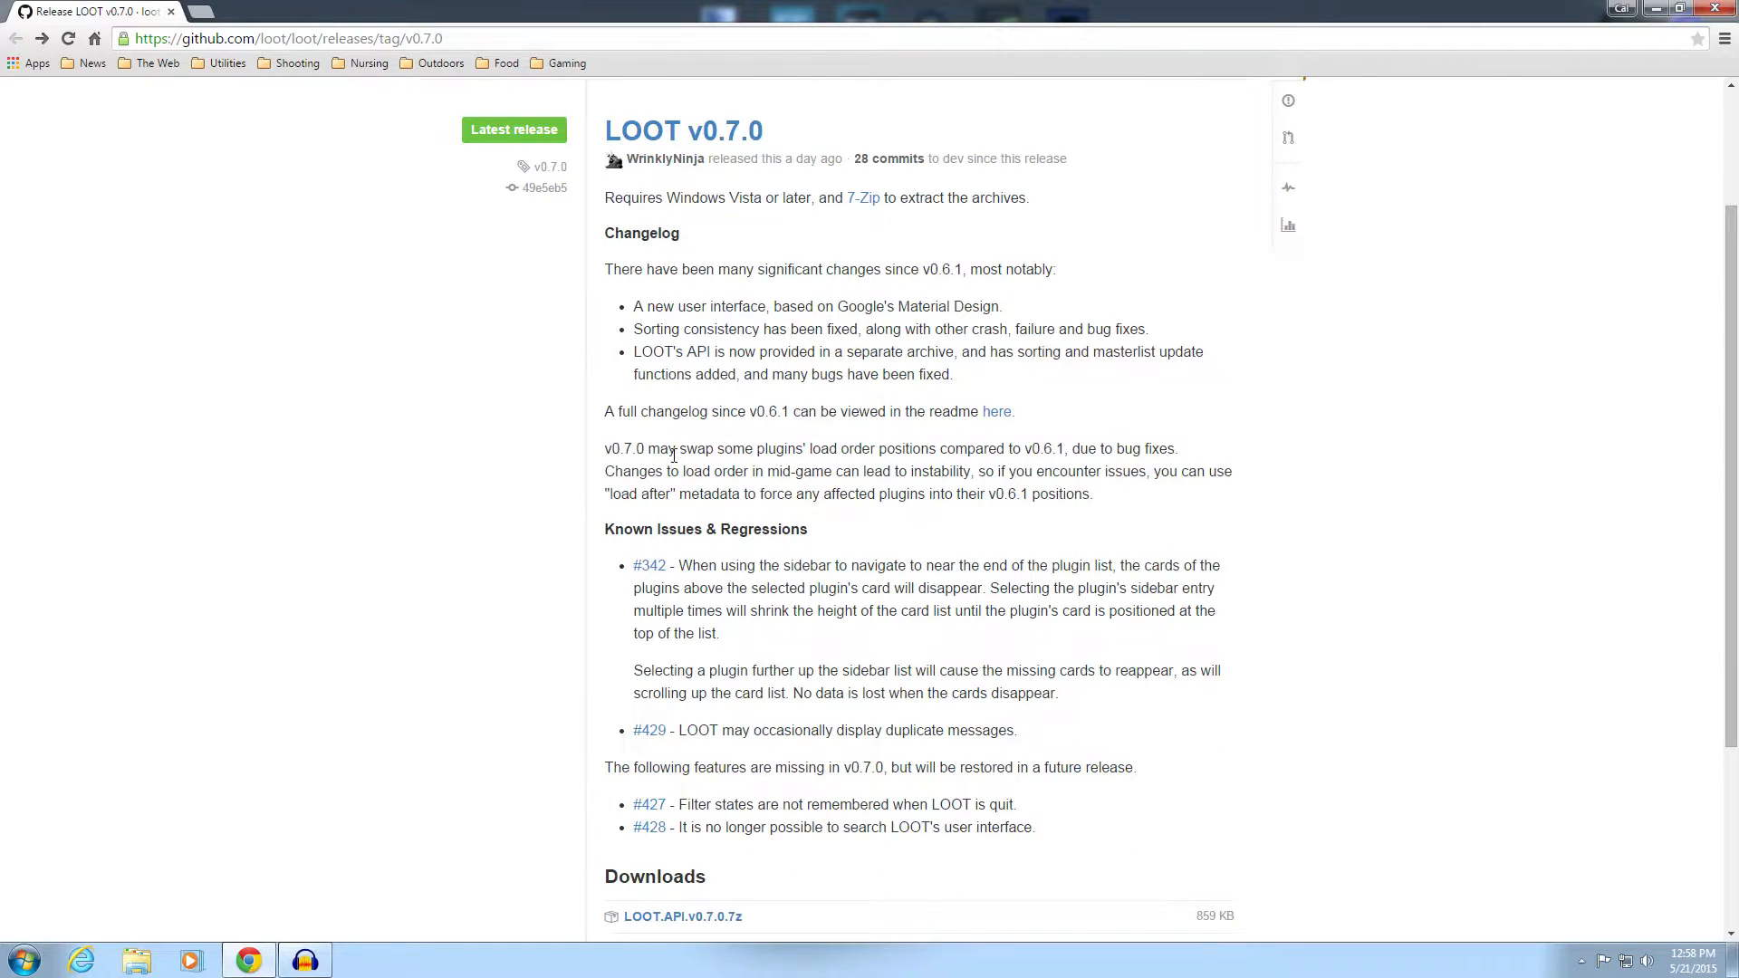
scroll(574, 503, down, 1)
scroll(573, 504, down, 2)
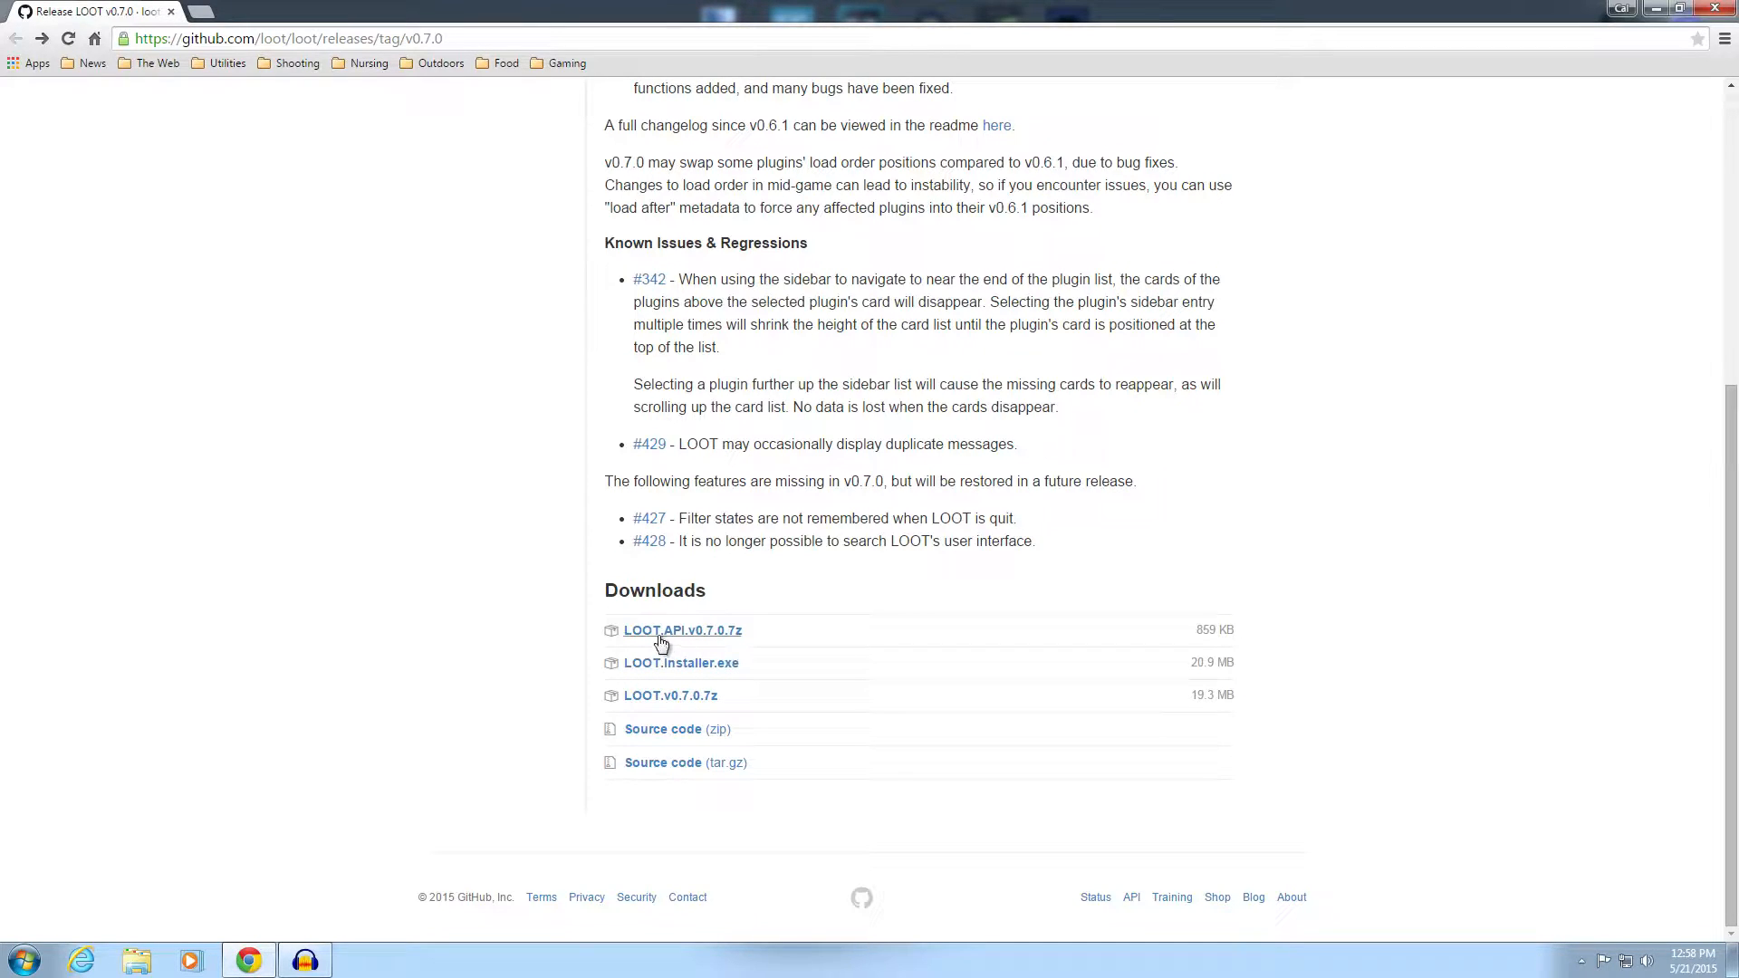
scroll(595, 543, up, 3)
scroll(538, 510, down, 3)
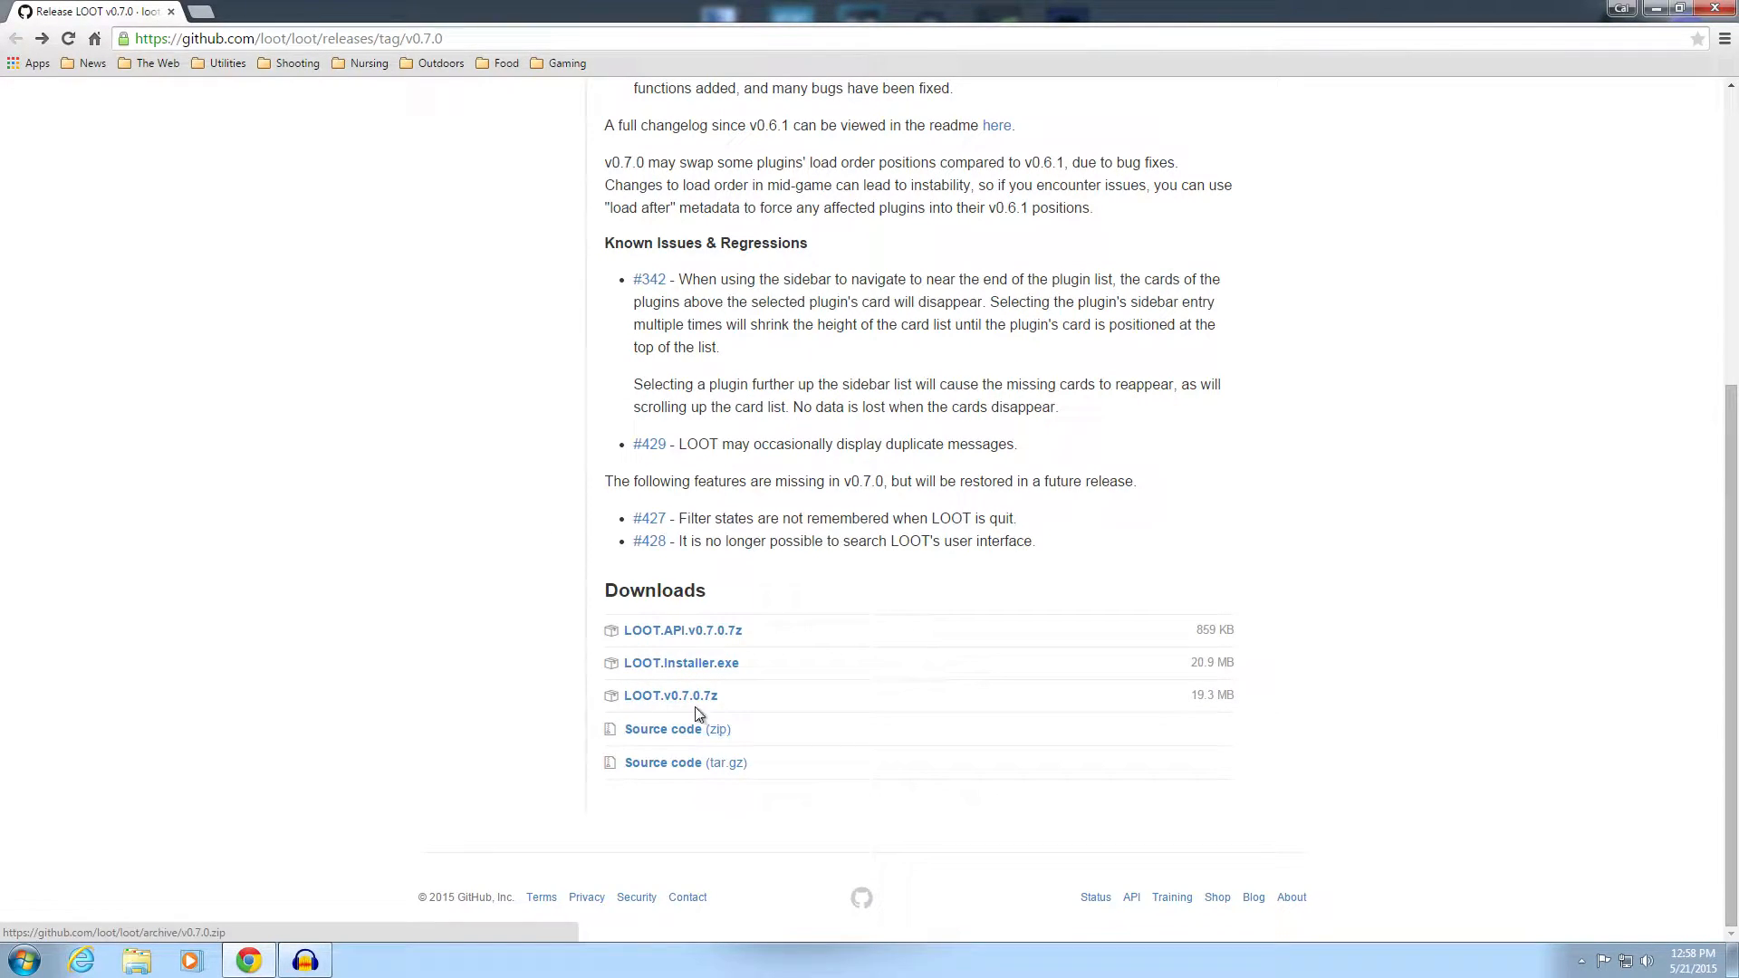
scroll(574, 670, up, 5)
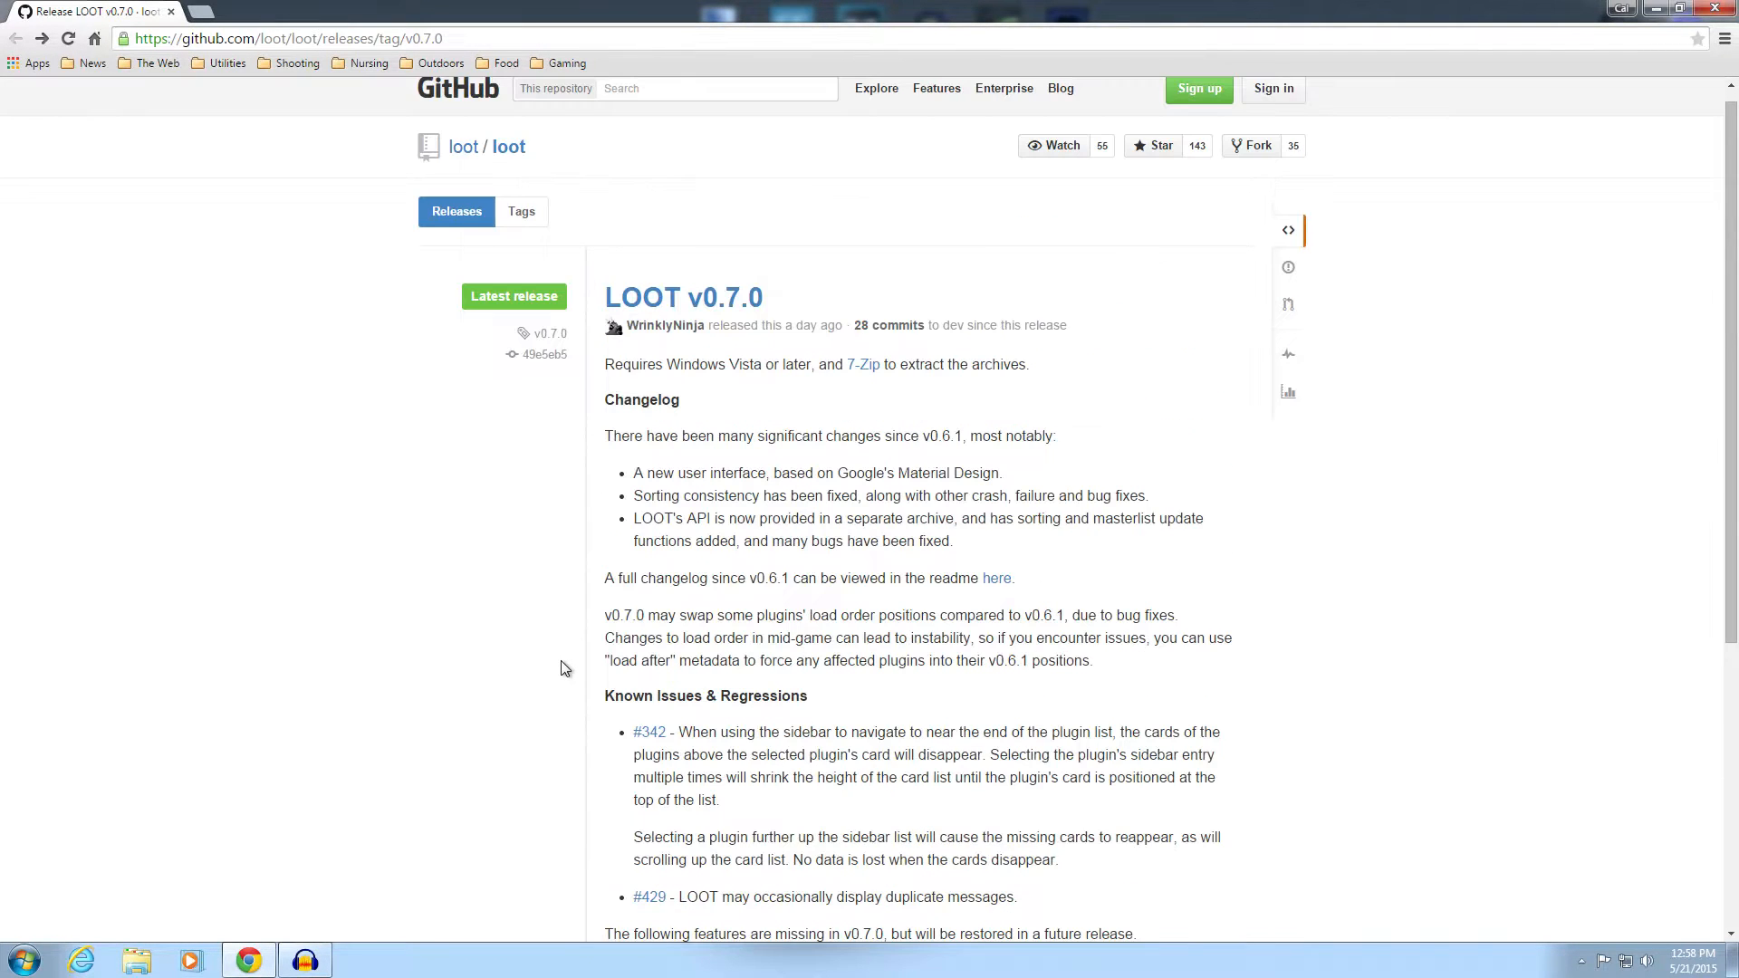
scroll(533, 524, down, 1)
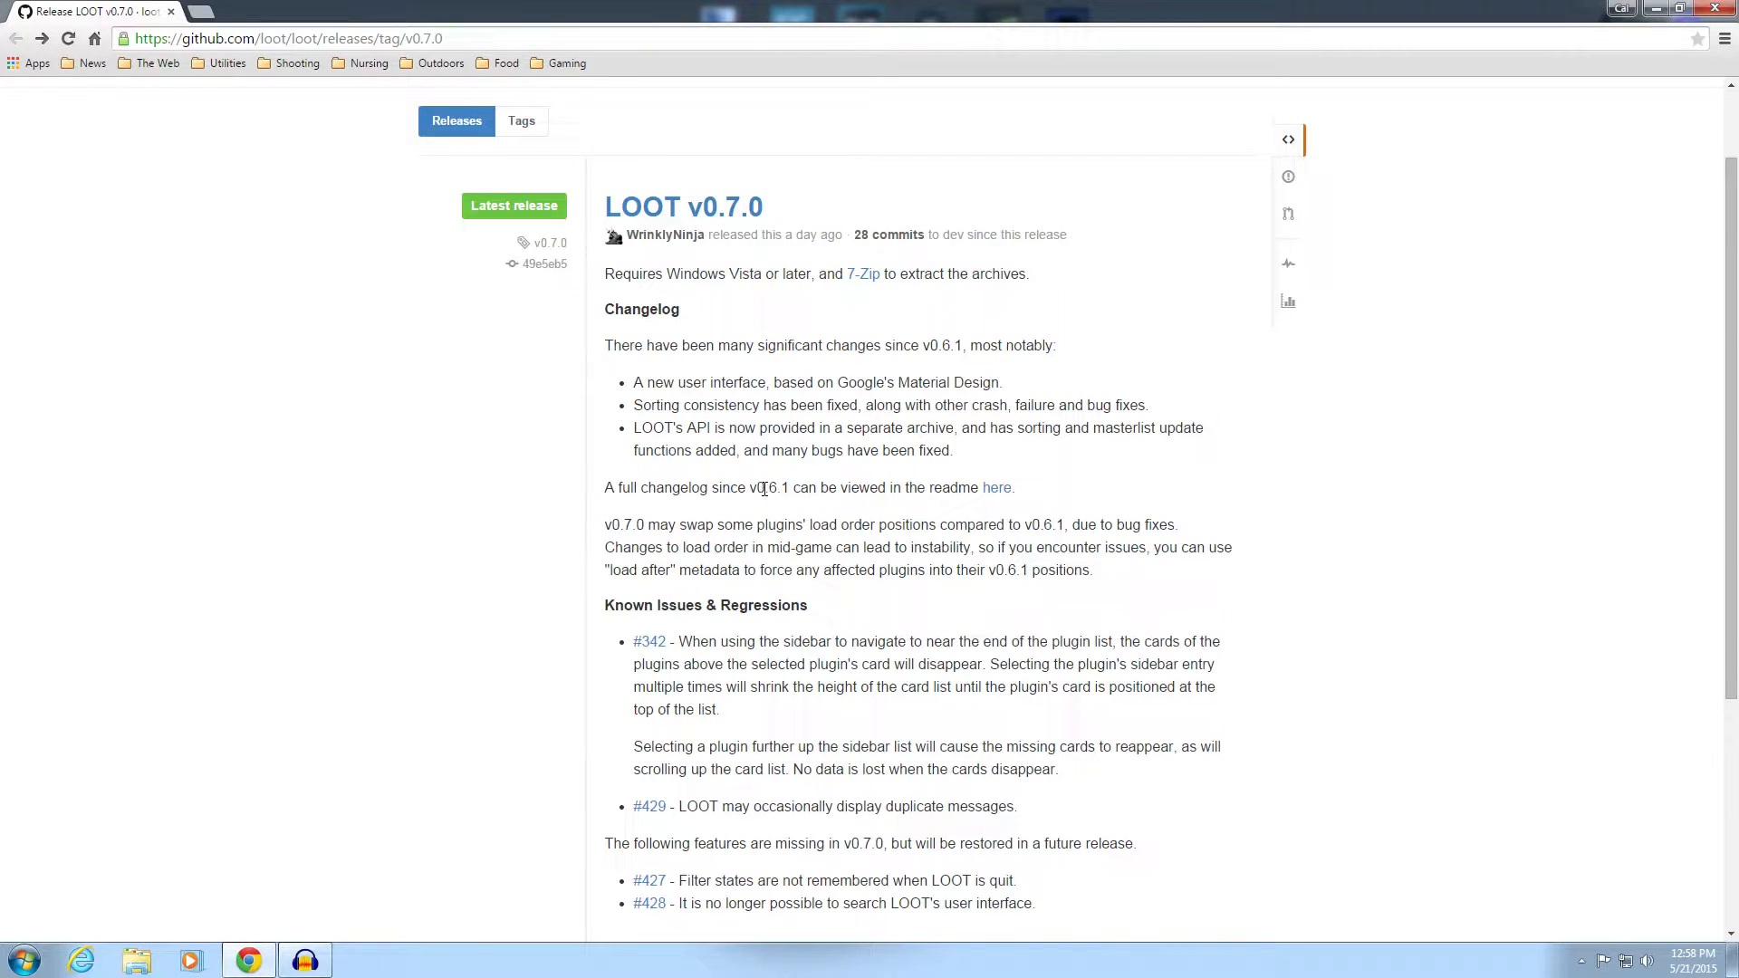
- Read the 0.7.0 section of the full changelog since v0.6.1 and return to the release page's downloads
click(993, 491)
scroll(330, 331, down, 1)
scroll(330, 331, up, 1)
scroll(252, 612, down, 2)
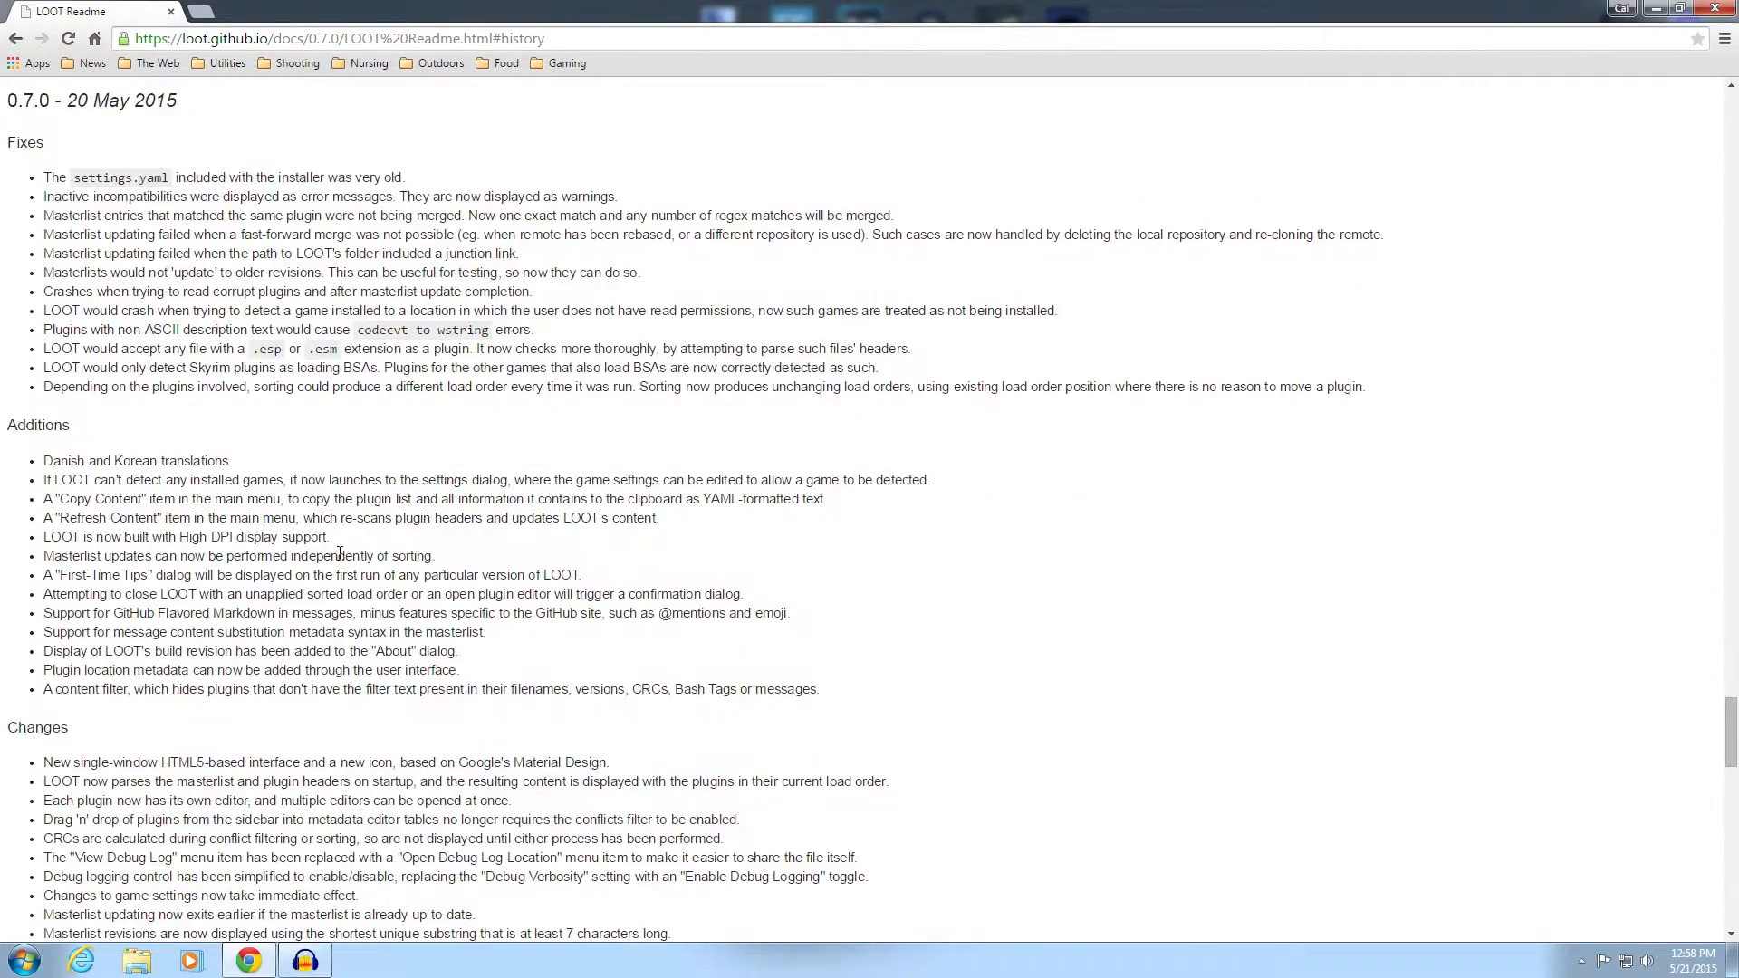
scroll(317, 433, up, 6)
click(16, 38)
scroll(562, 434, down, 3)
scroll(561, 435, down, 1)
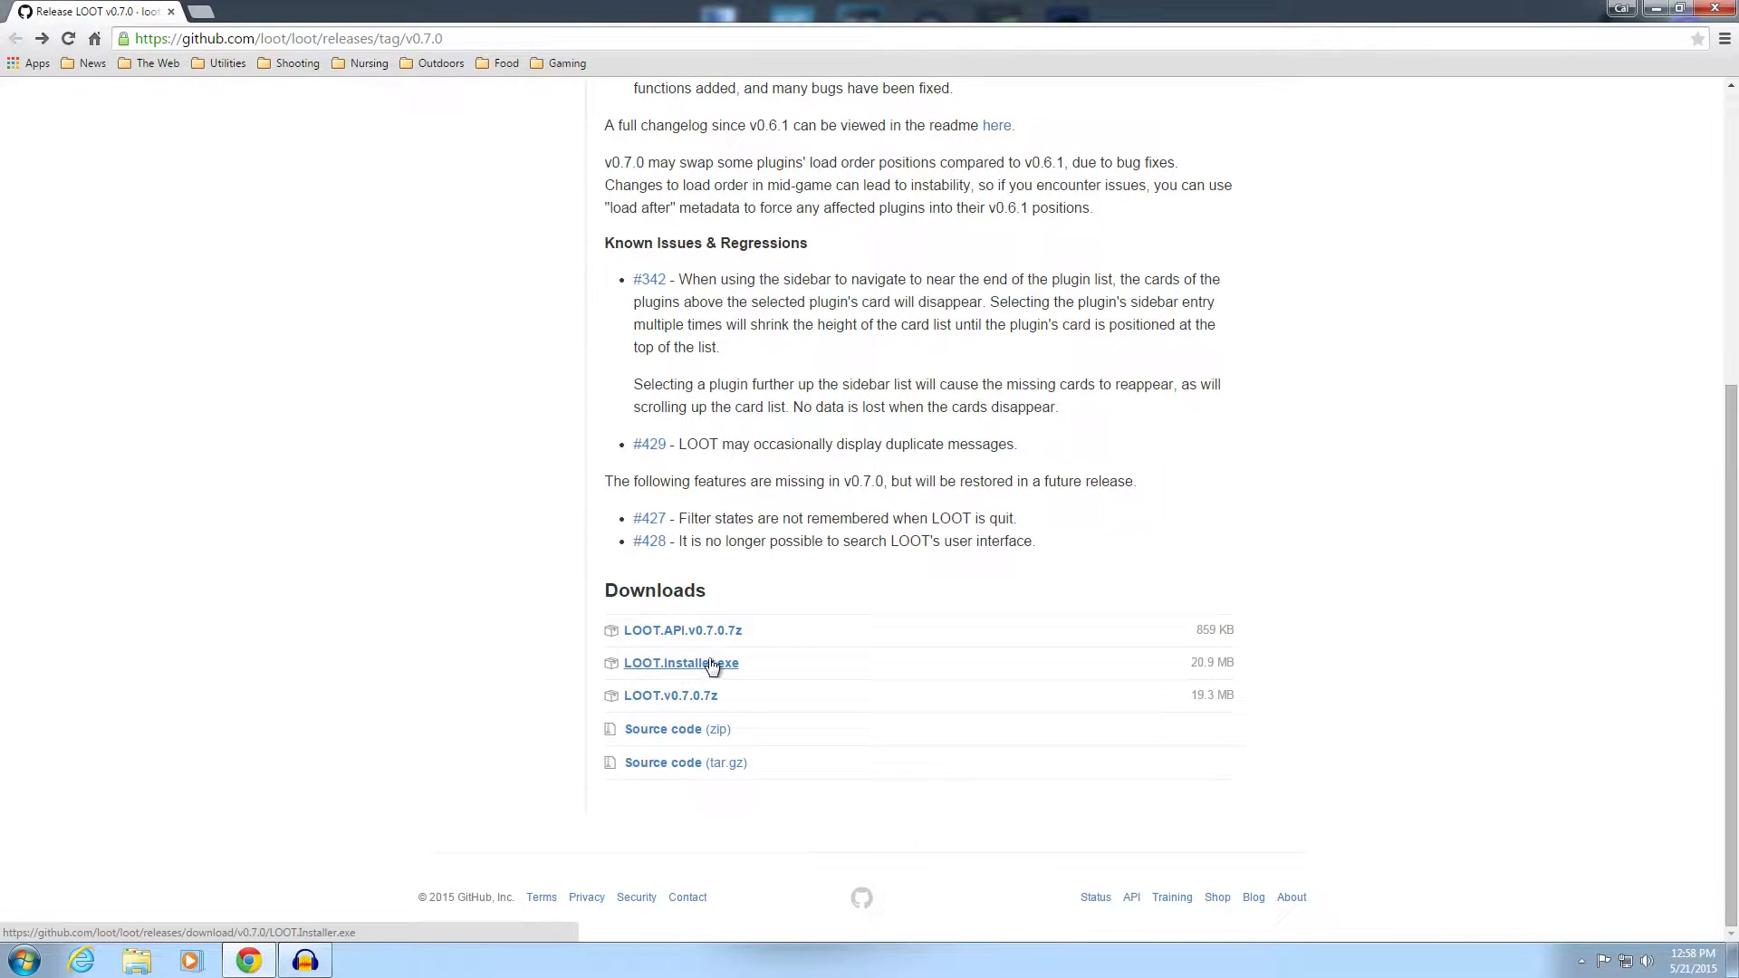
- Minimize the browser and move the LOOT installer file to the upper middle of the desktop
click(1655, 8)
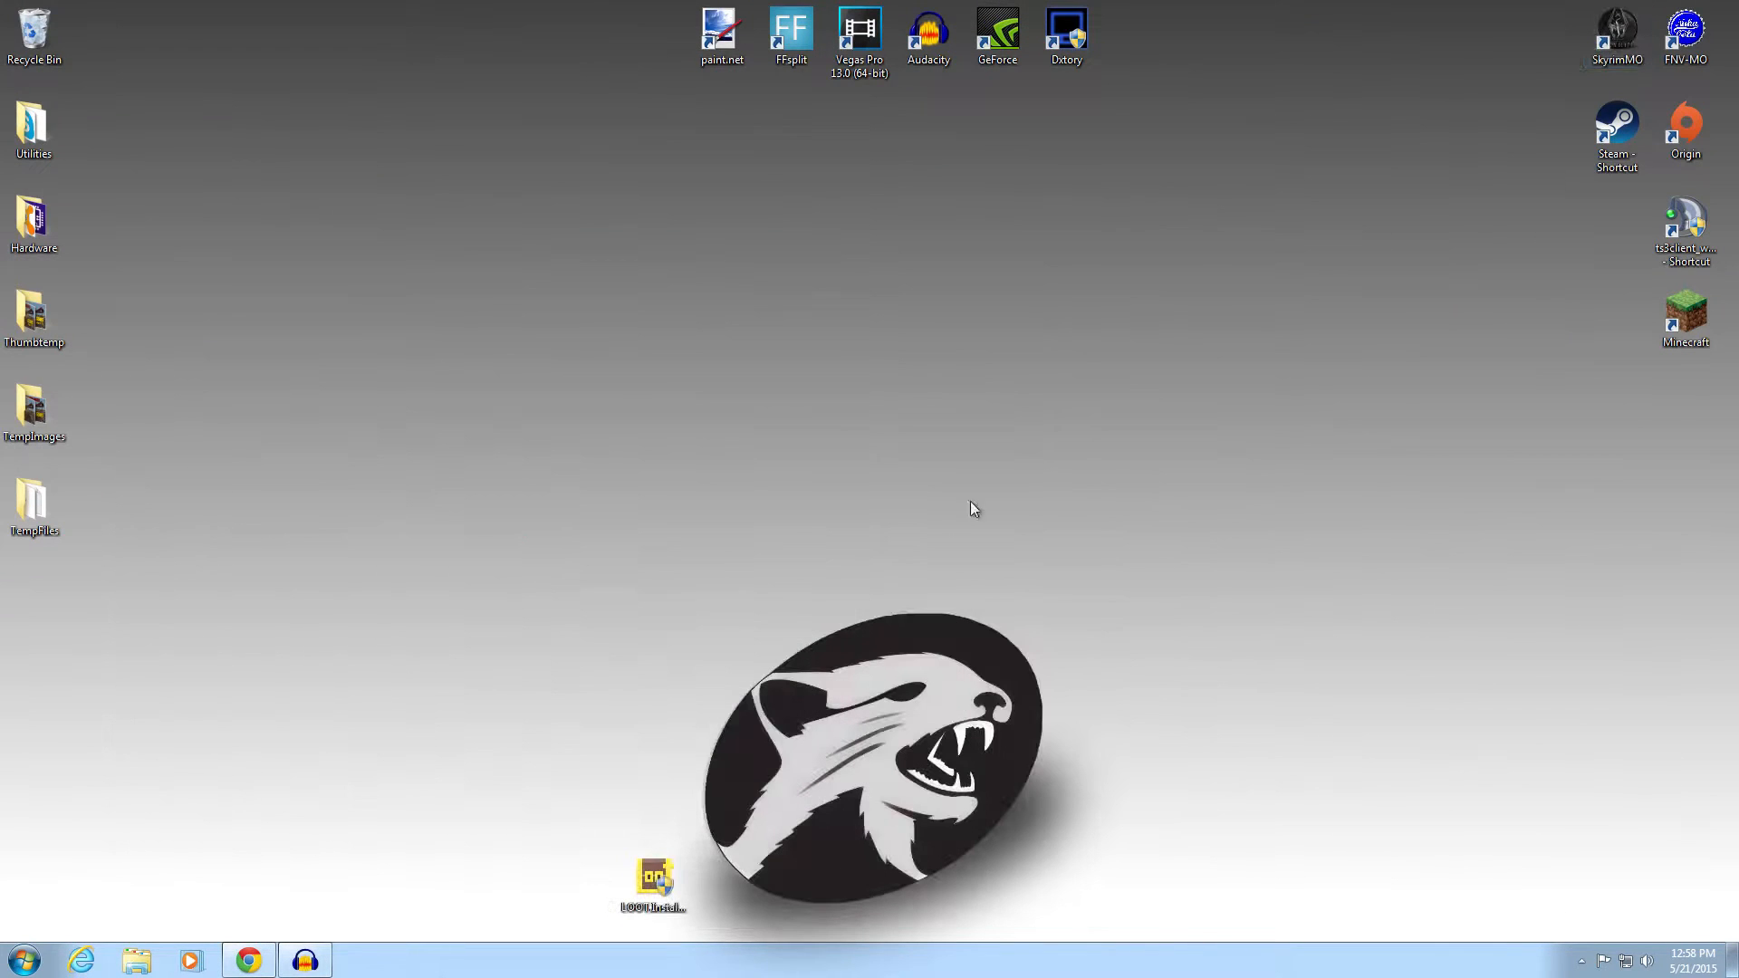
drag(658, 877, 855, 408)
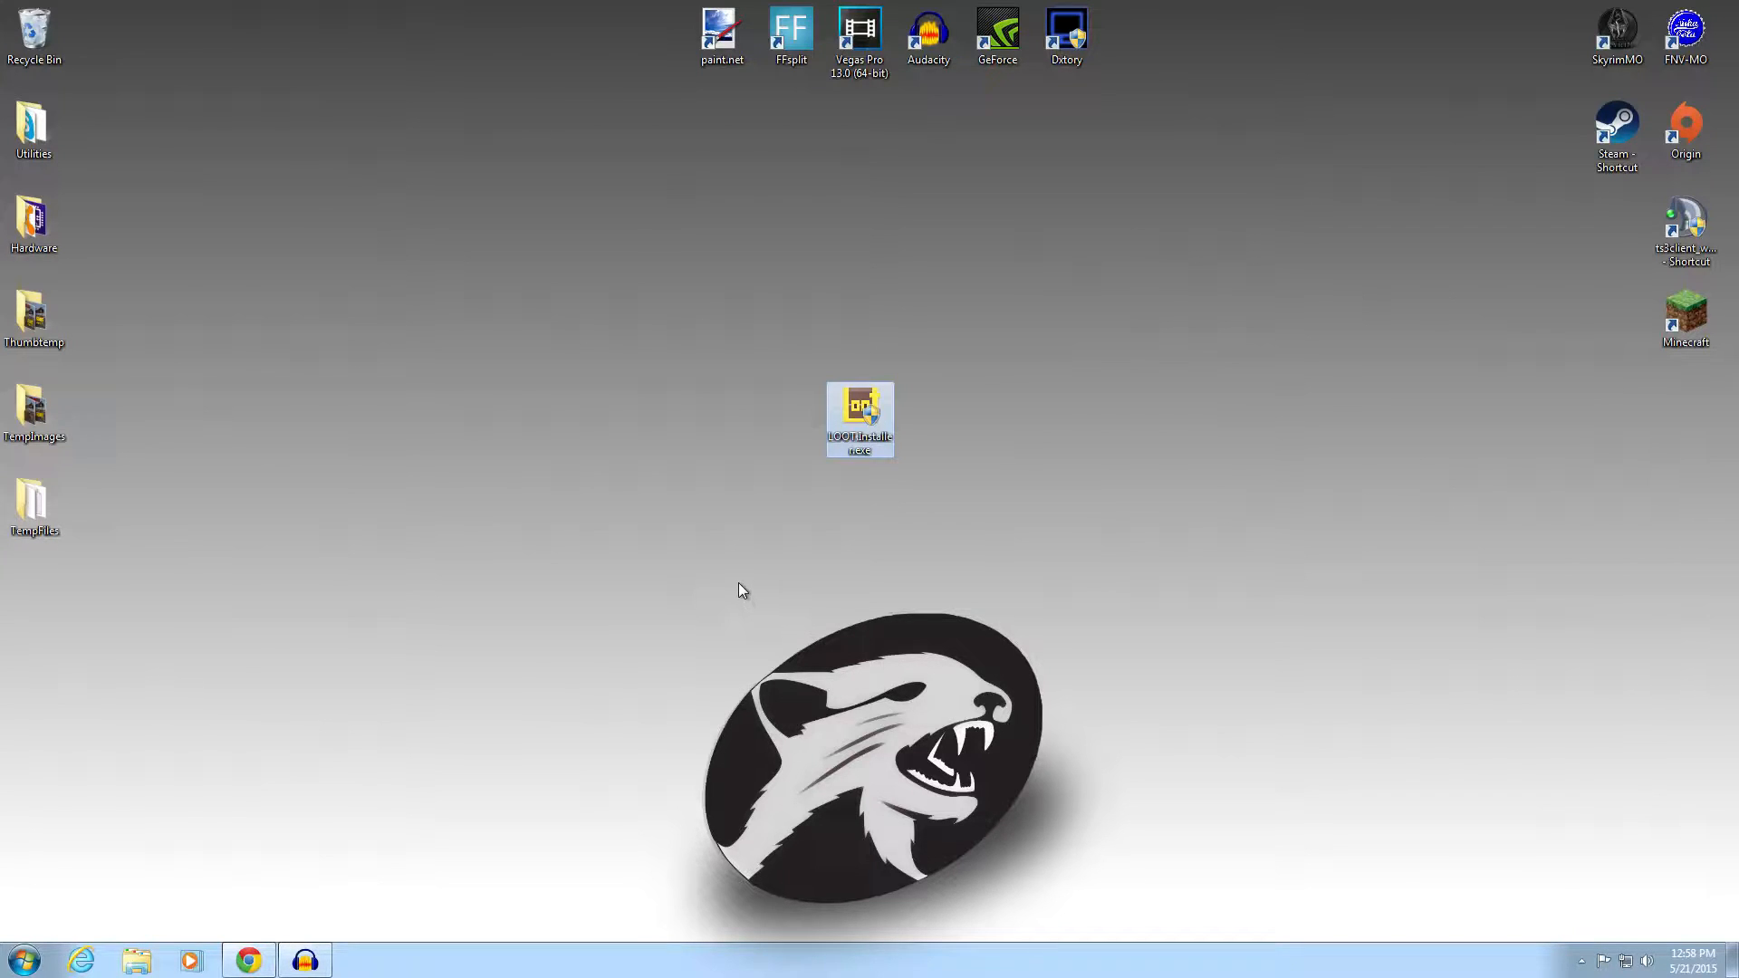
- Open the LOOT folder on the WD Blue 250gb (E:) drive in Windows Explorer
click(137, 960)
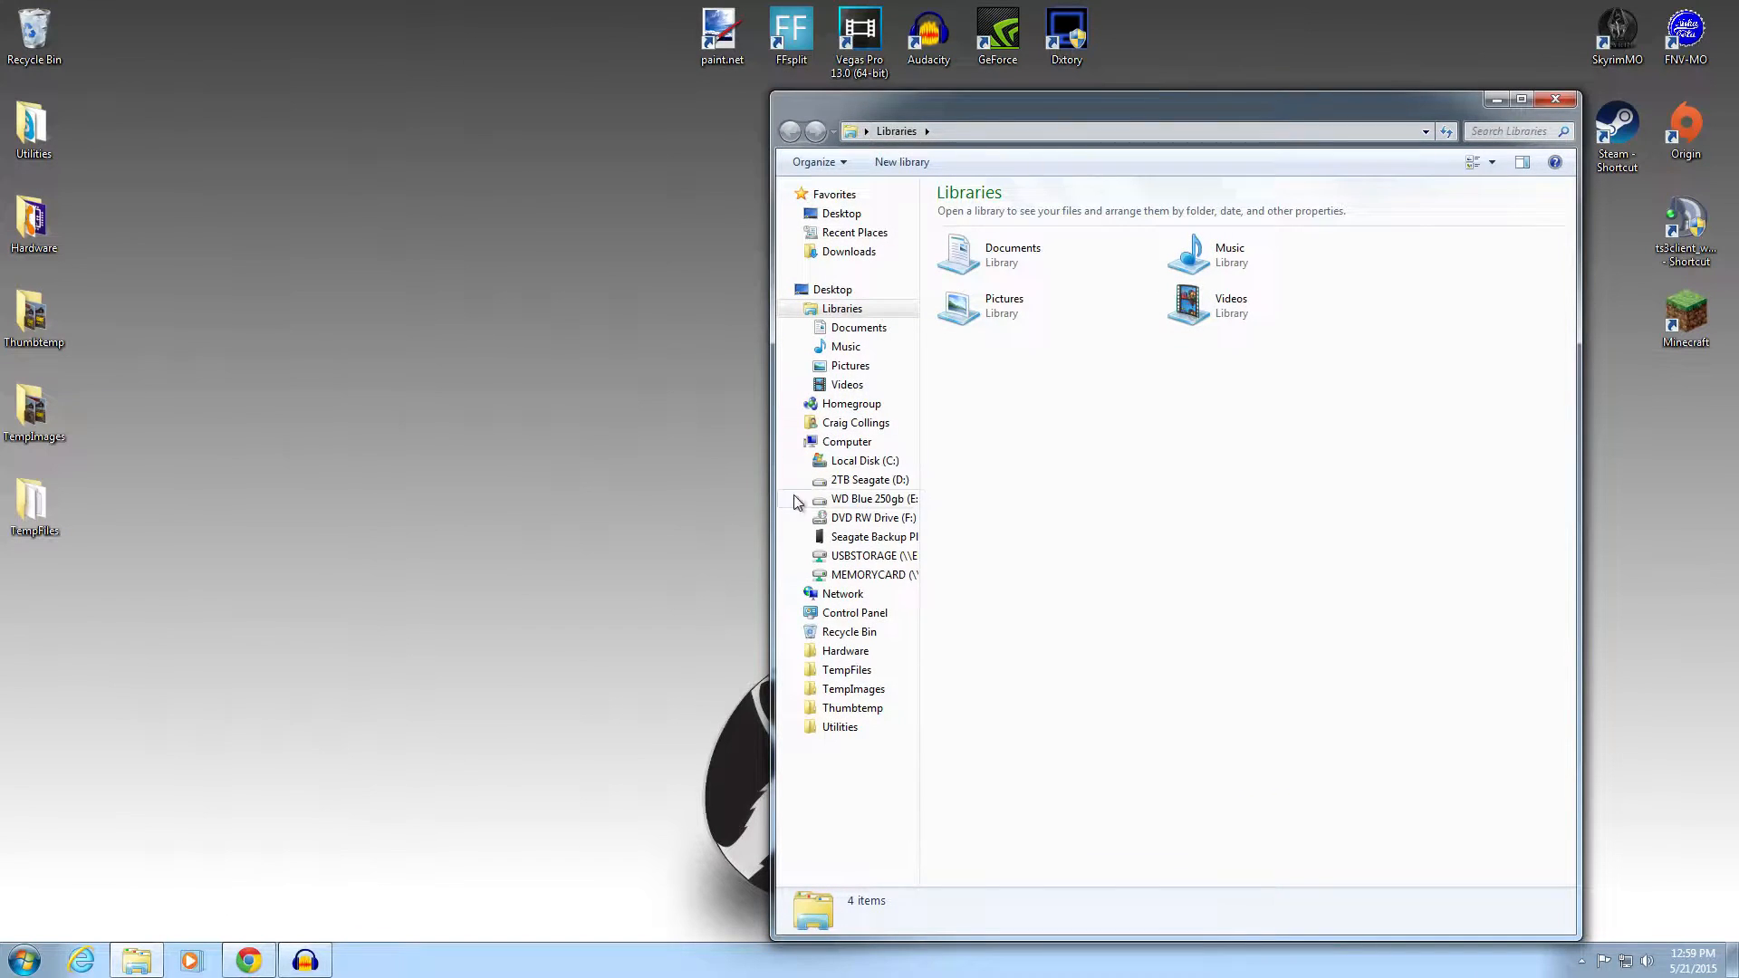
click(838, 500)
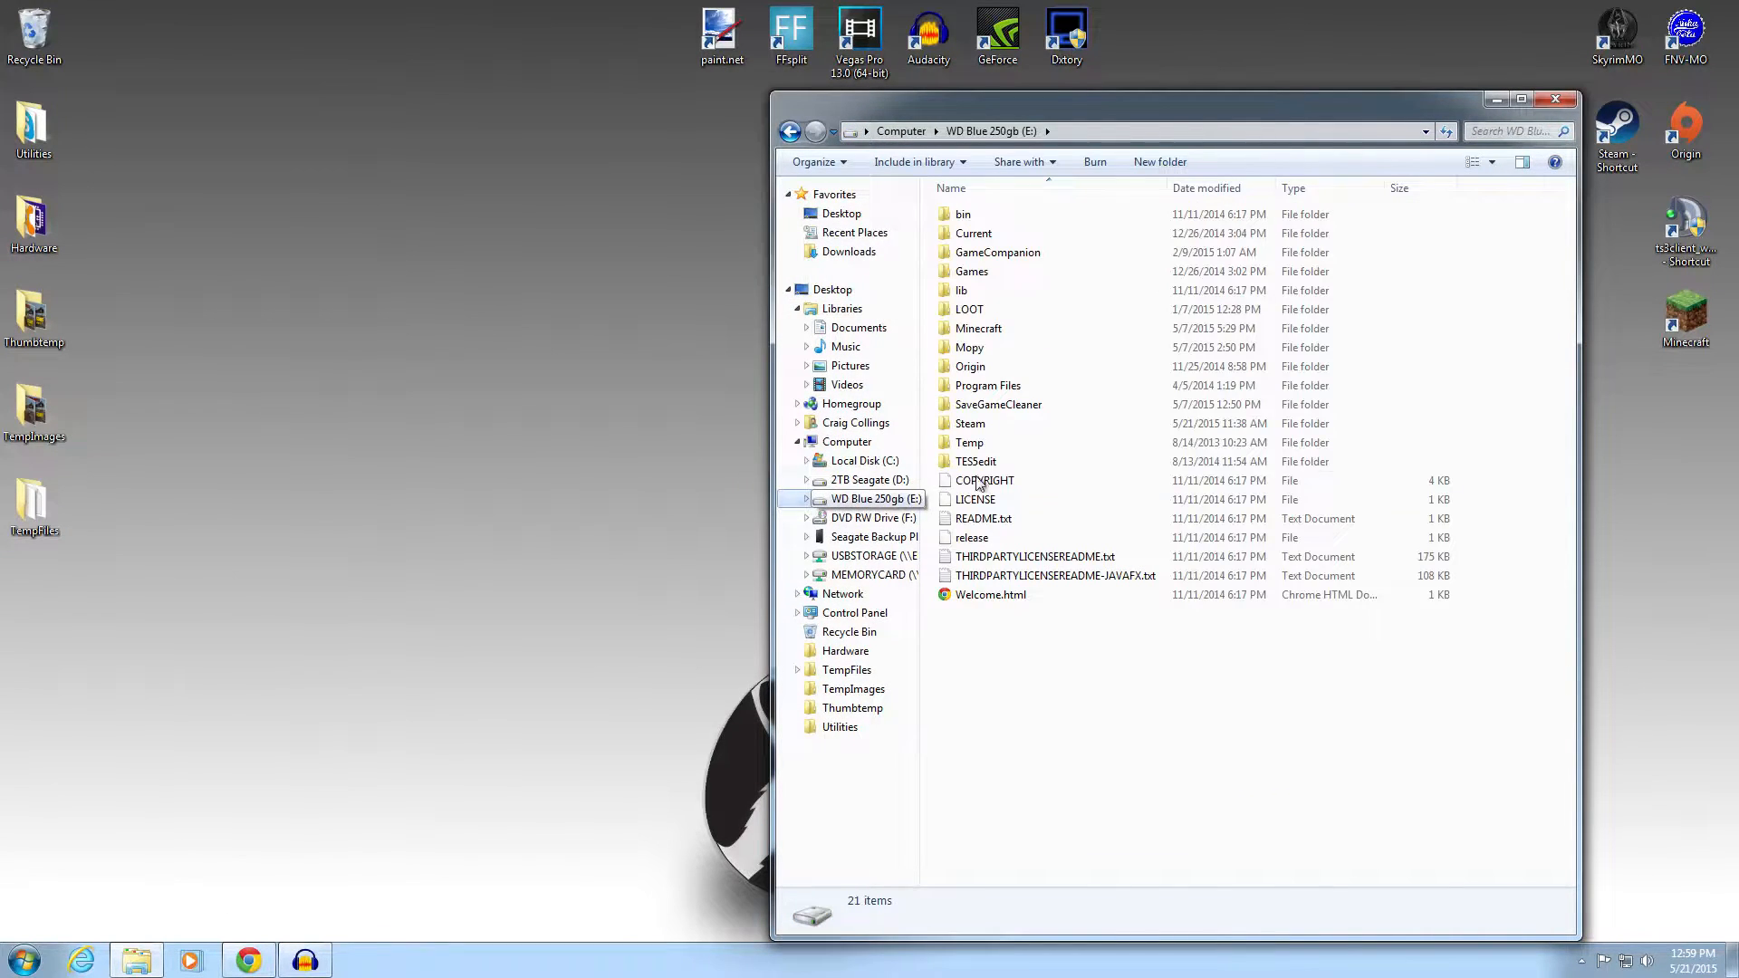
mouse_move(1036, 312)
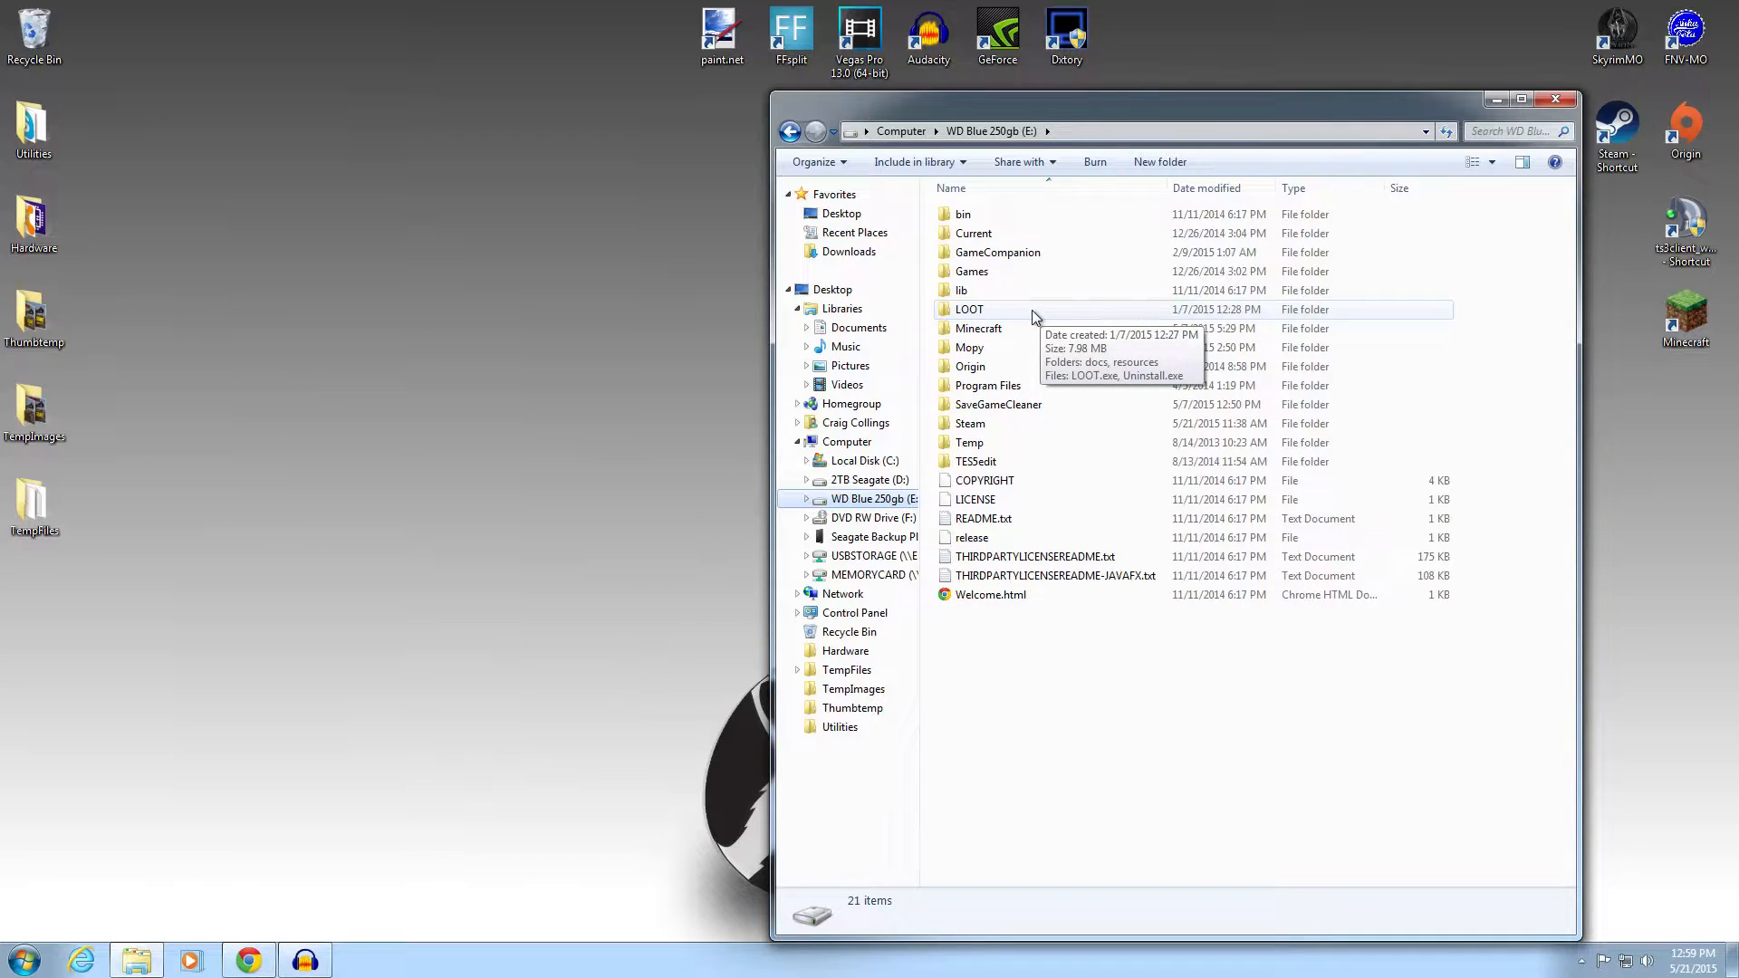
double_click(1036, 312)
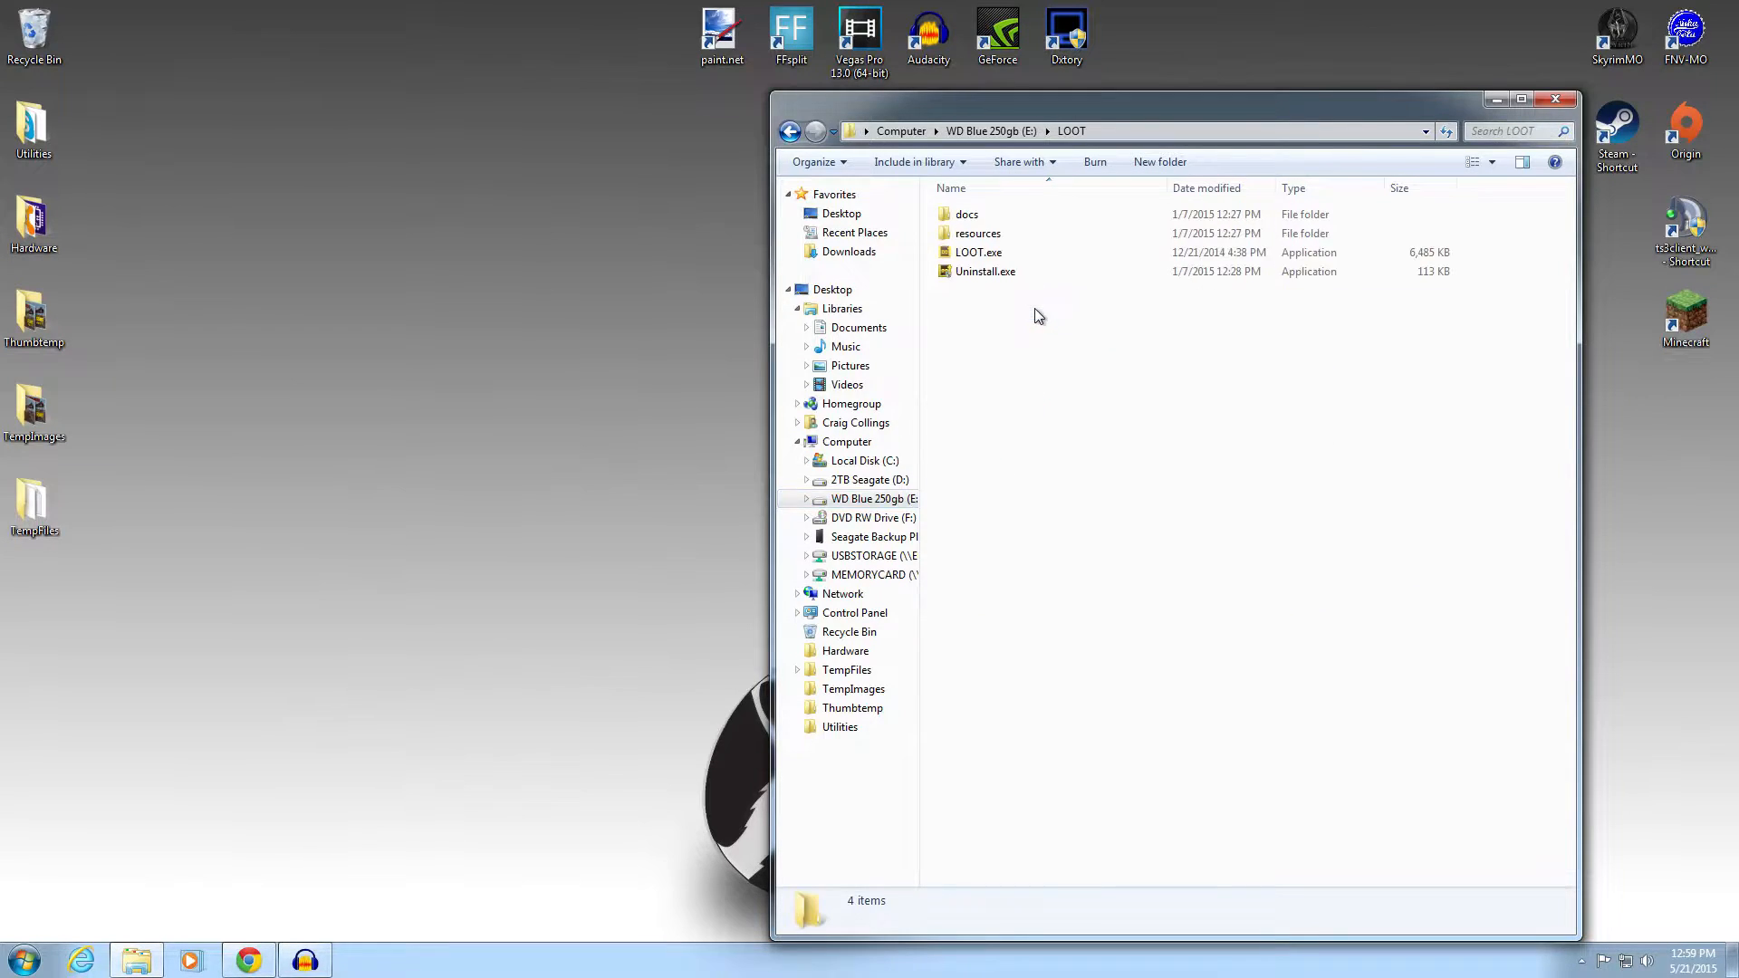
- Run Uninstall.exe from the LOOT folder, allow it to make changes and accept English as its language
double_click(991, 276)
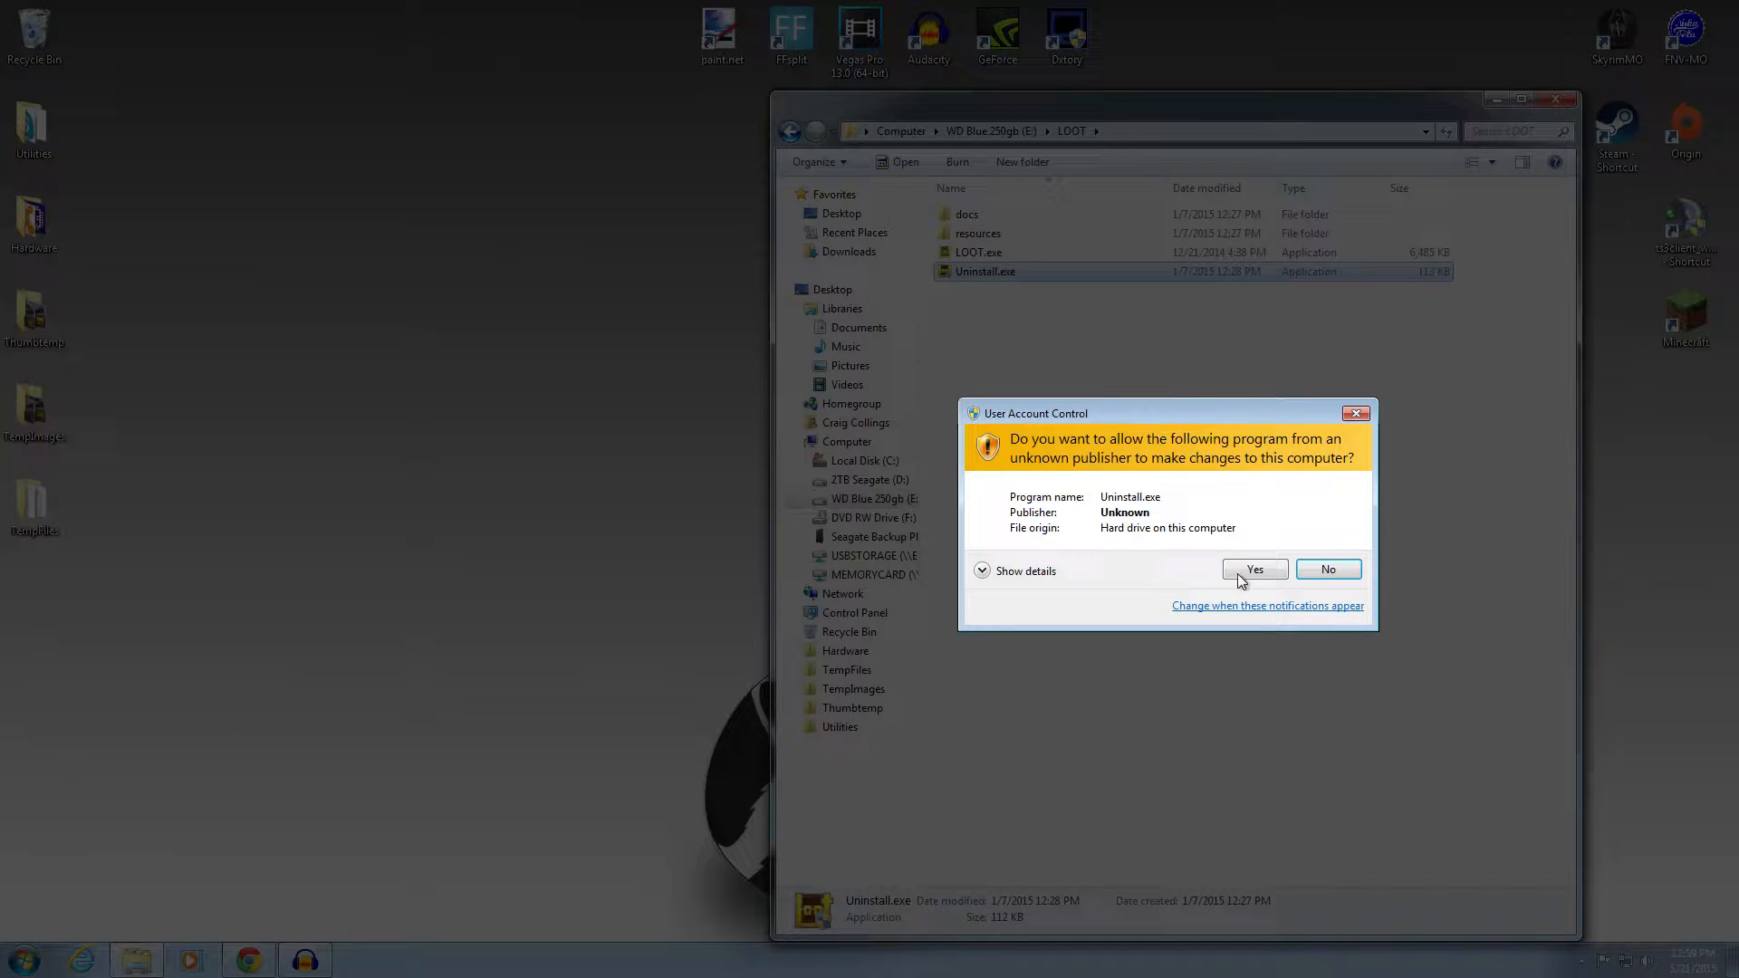
click(1243, 572)
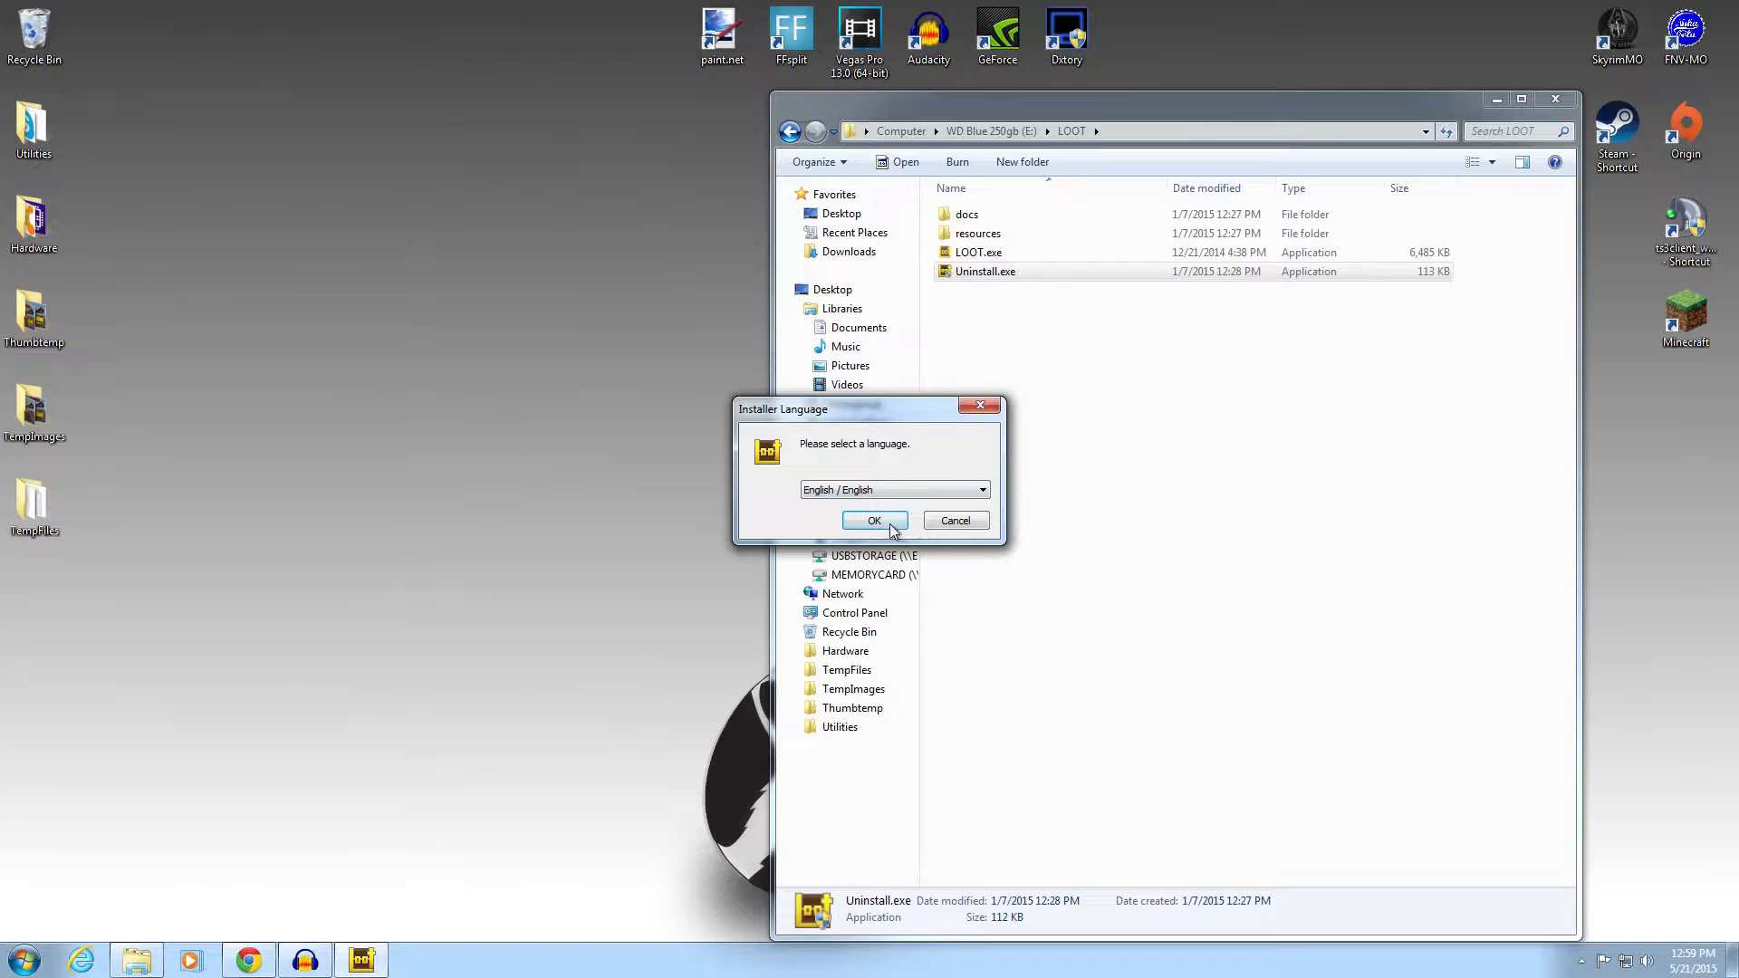
click(892, 524)
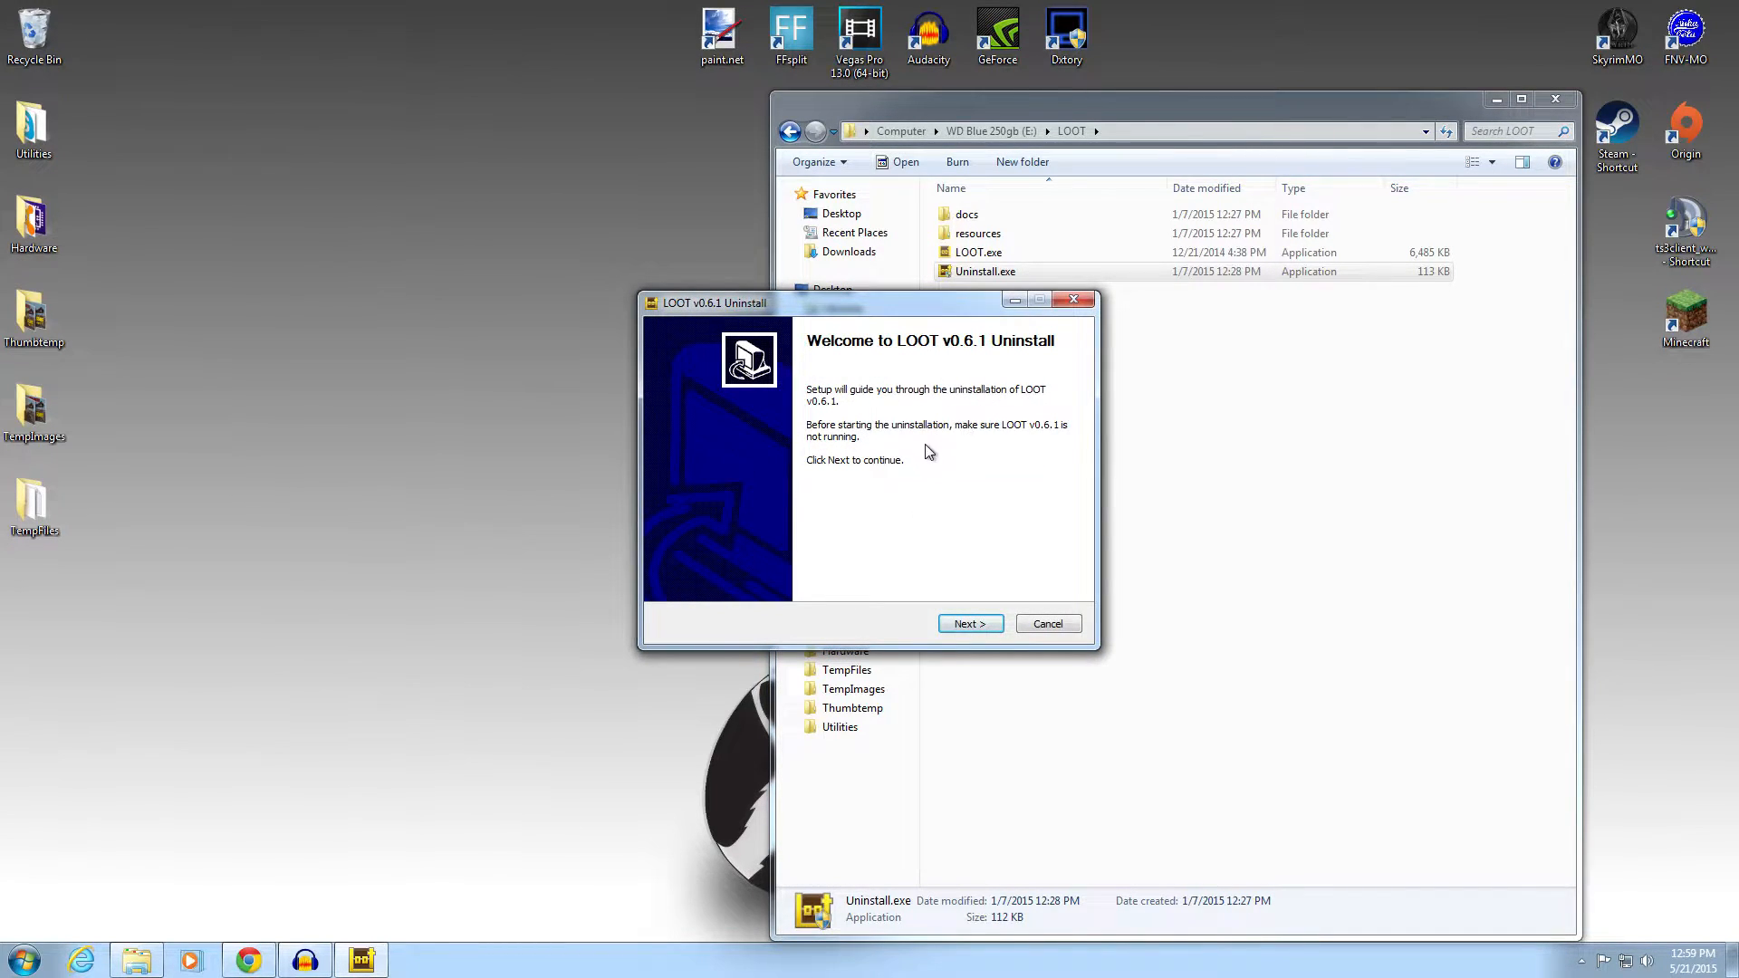
- Uninstall only the LOOT component of v0.6.1, leaving User Files unchecked, and put away the uninstaller and folder windows
click(970, 625)
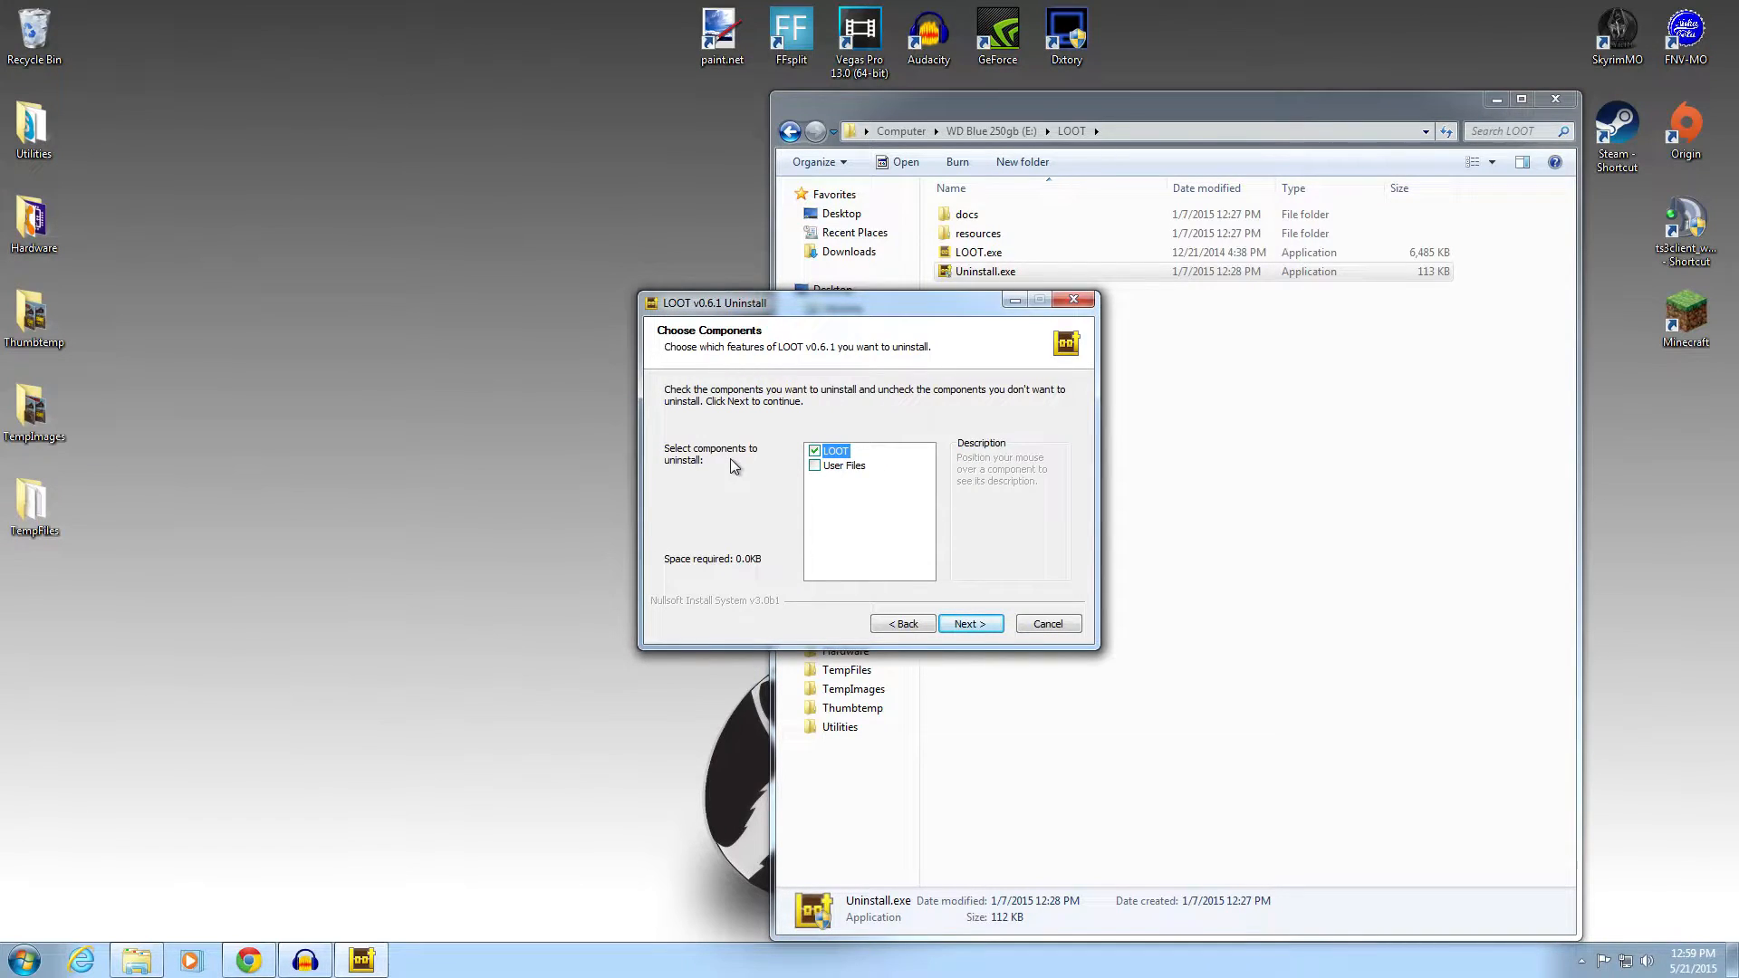
mouse_move(839, 468)
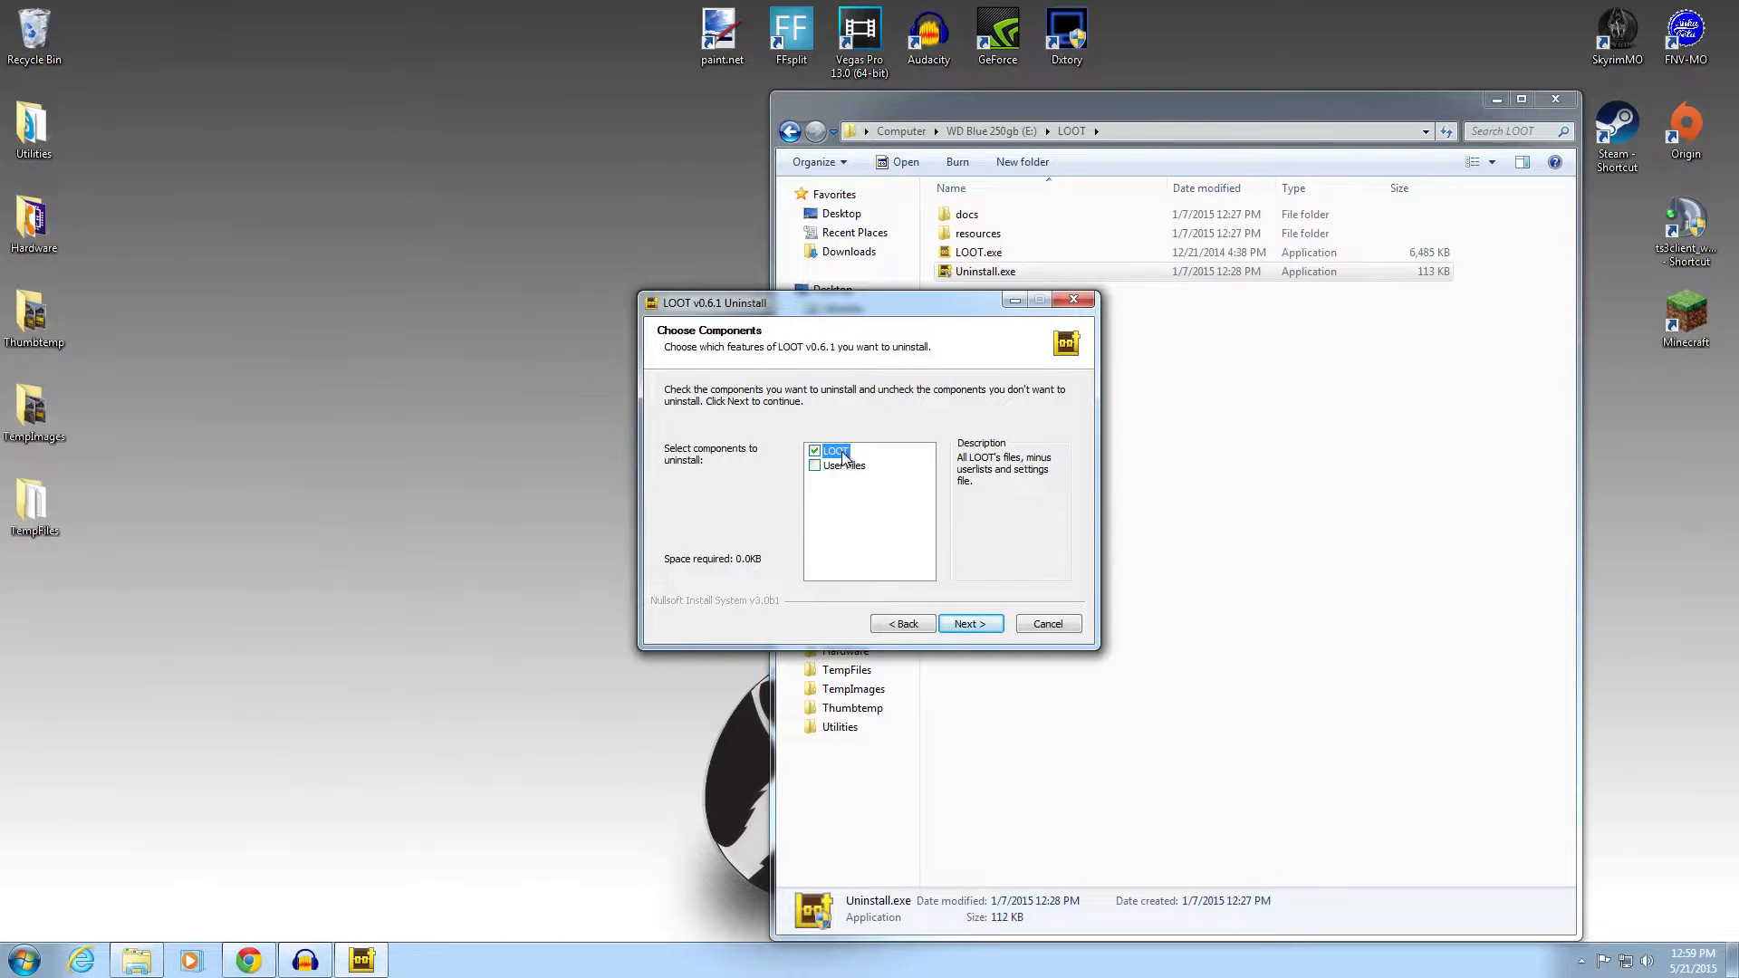
click(968, 623)
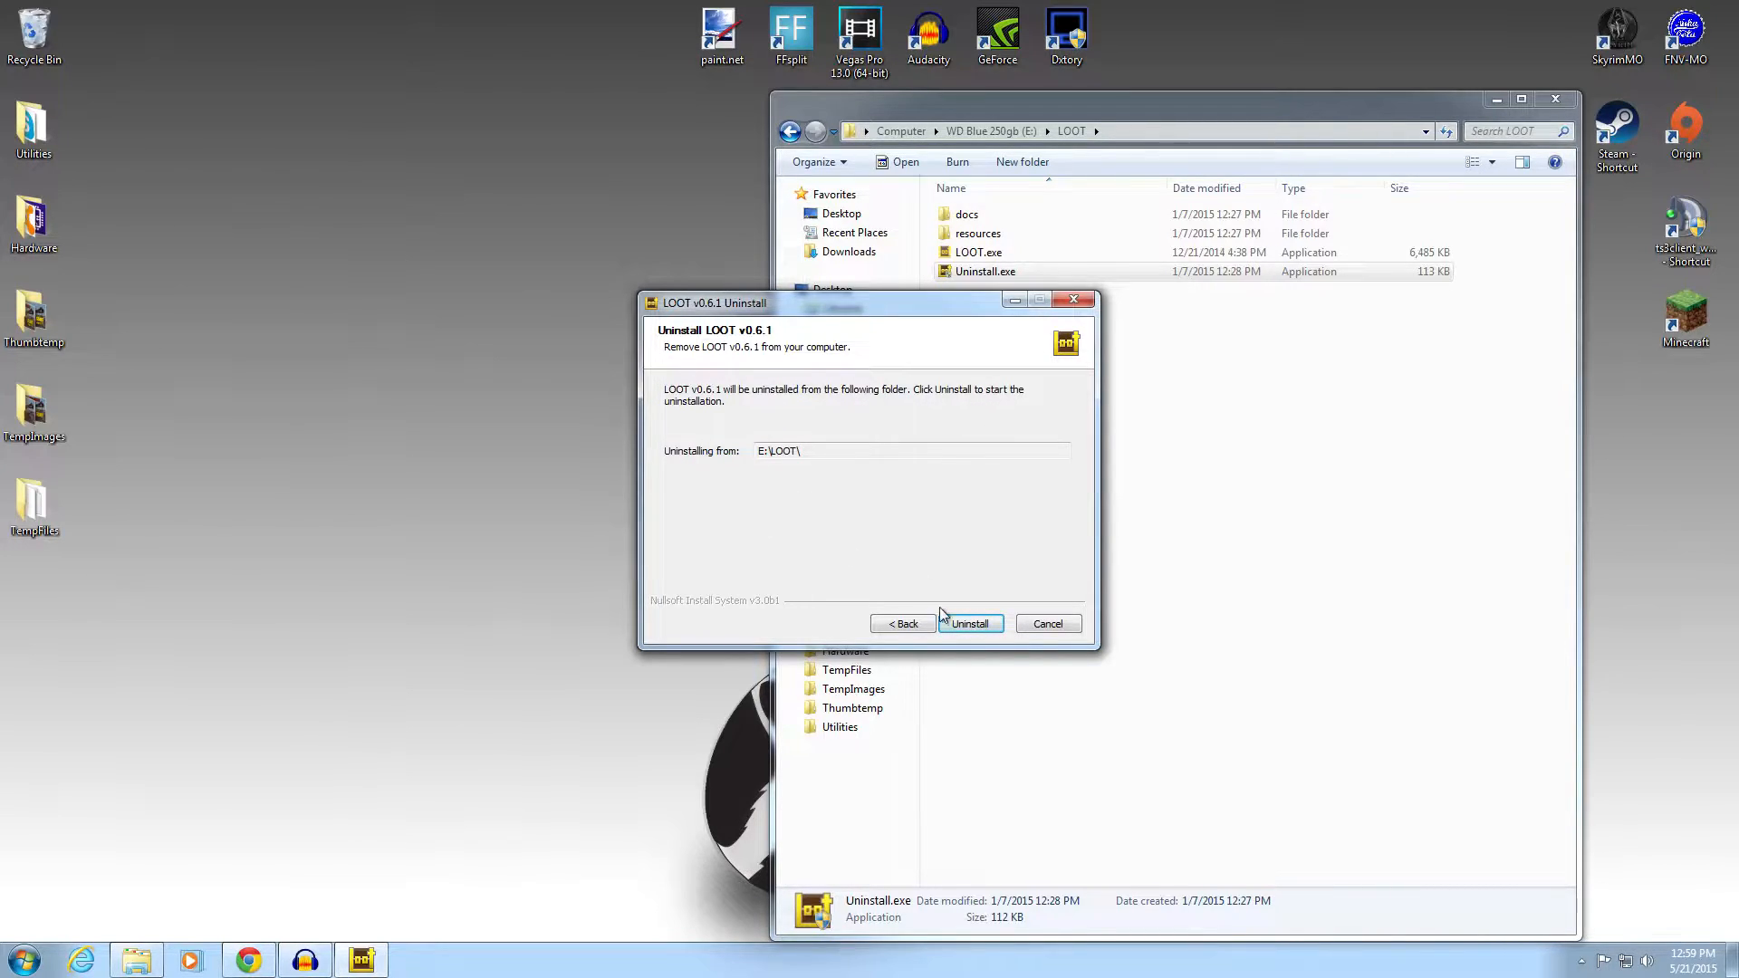
click(968, 624)
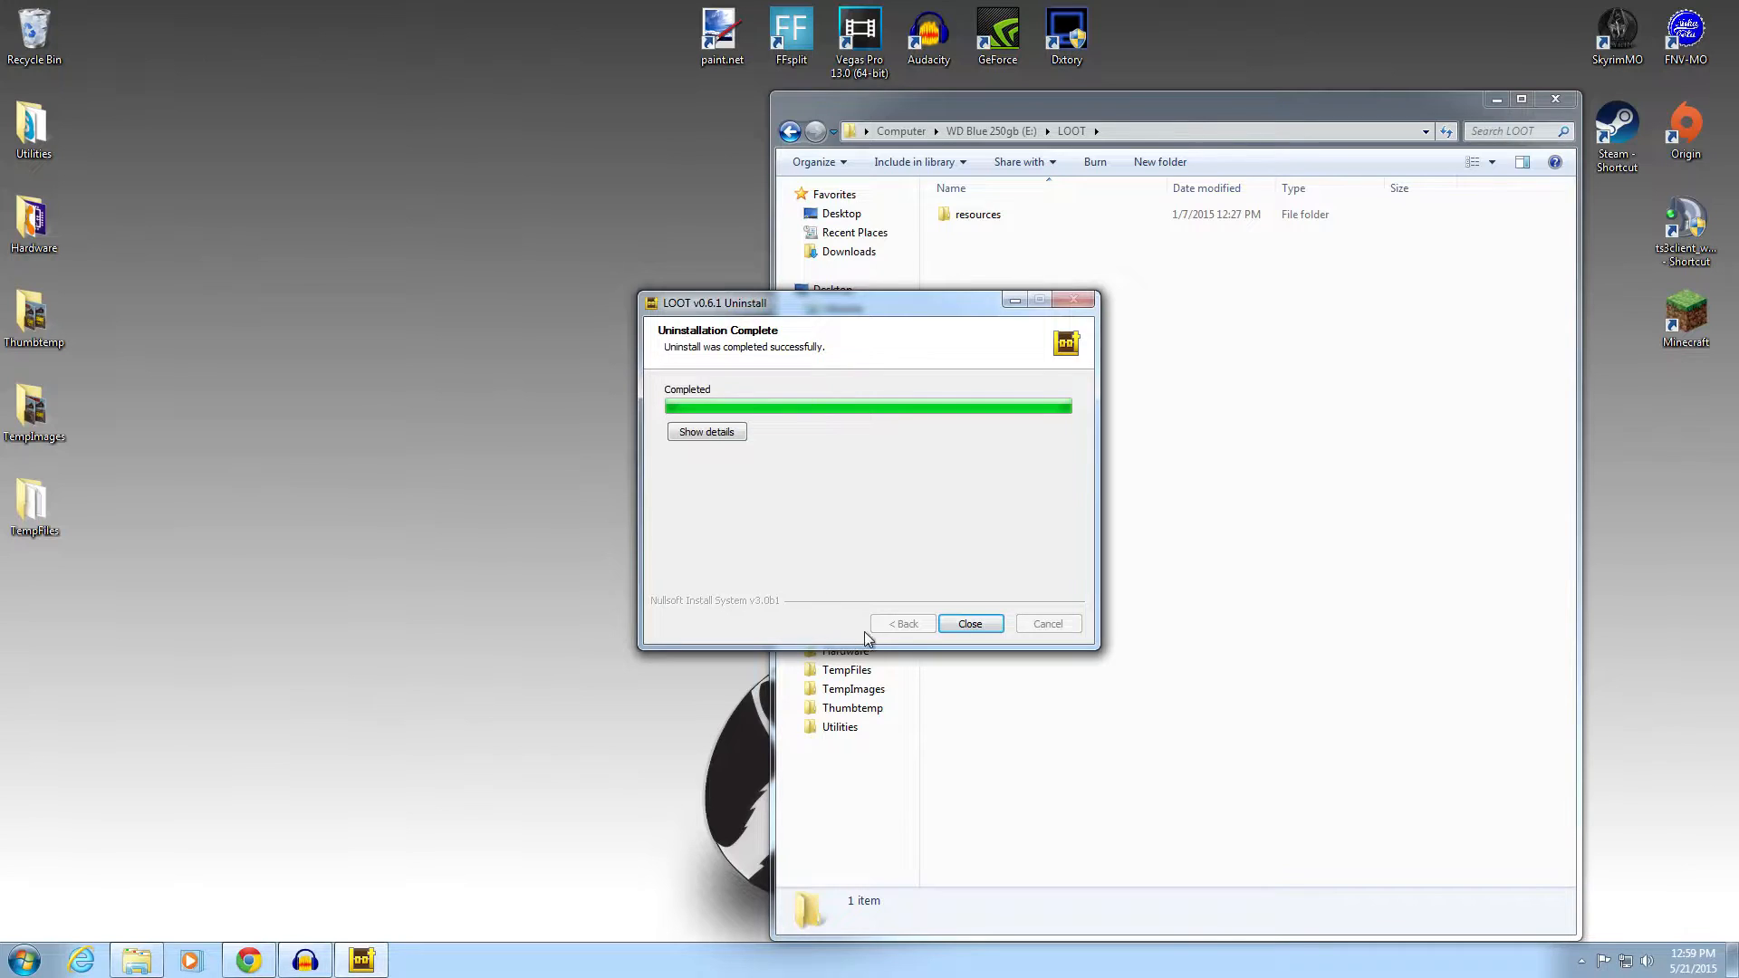
click(965, 624)
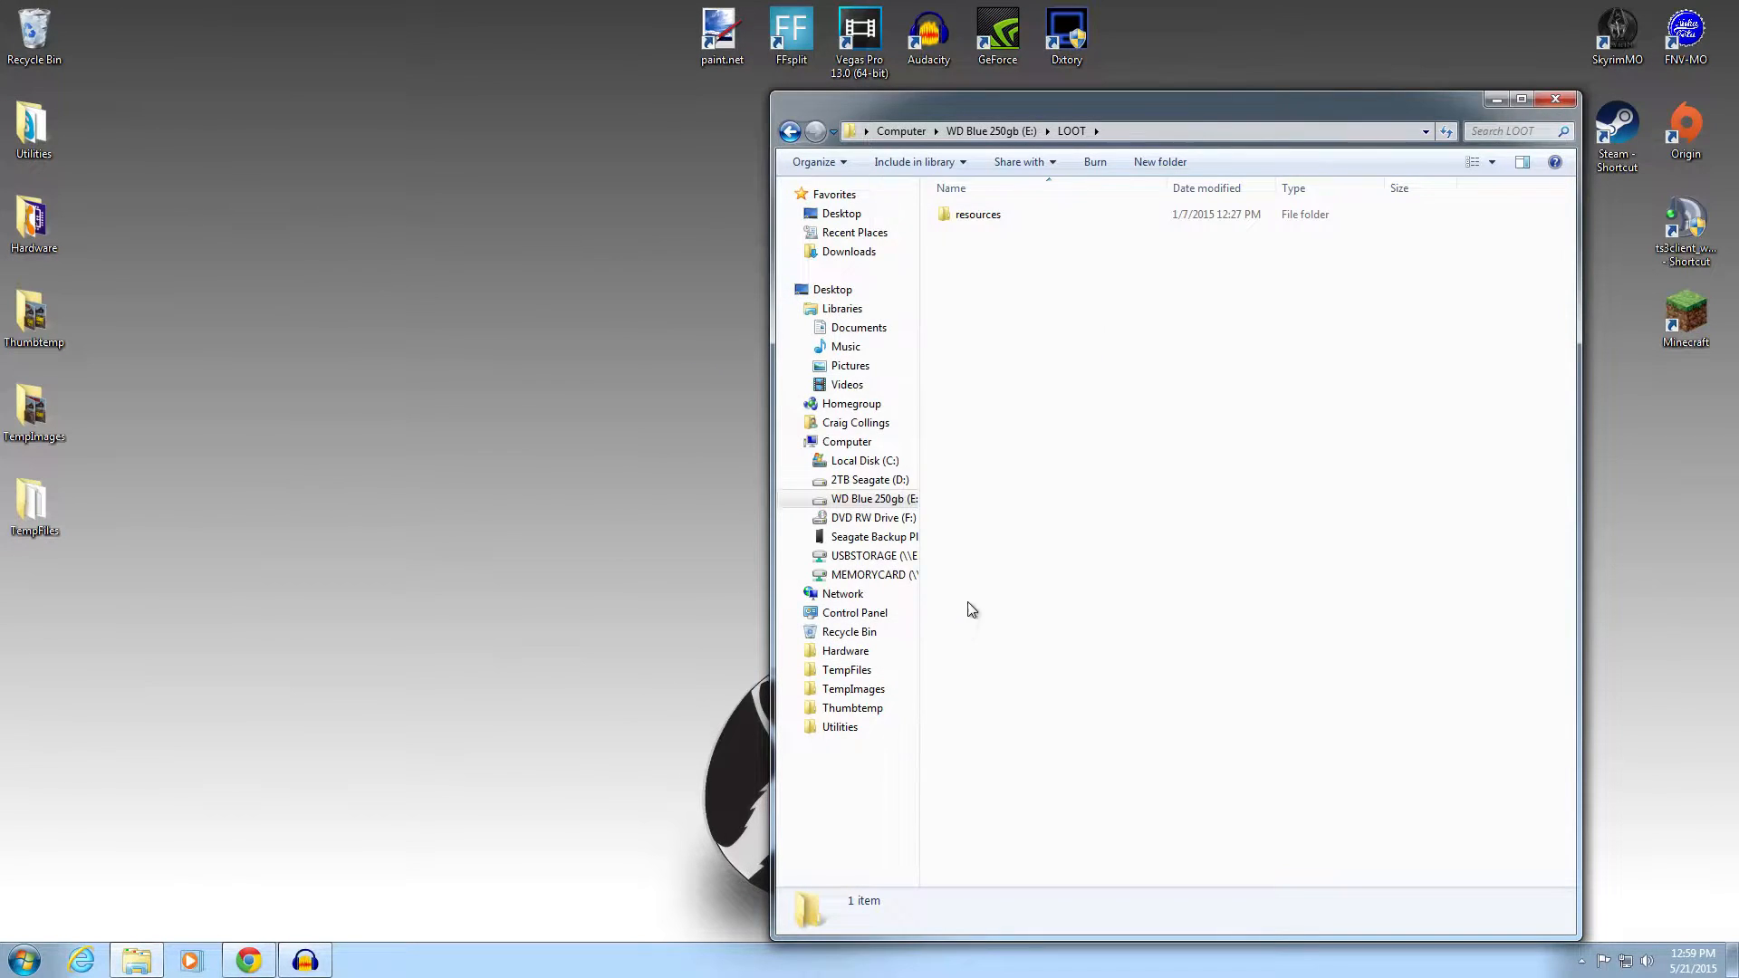
click(1497, 98)
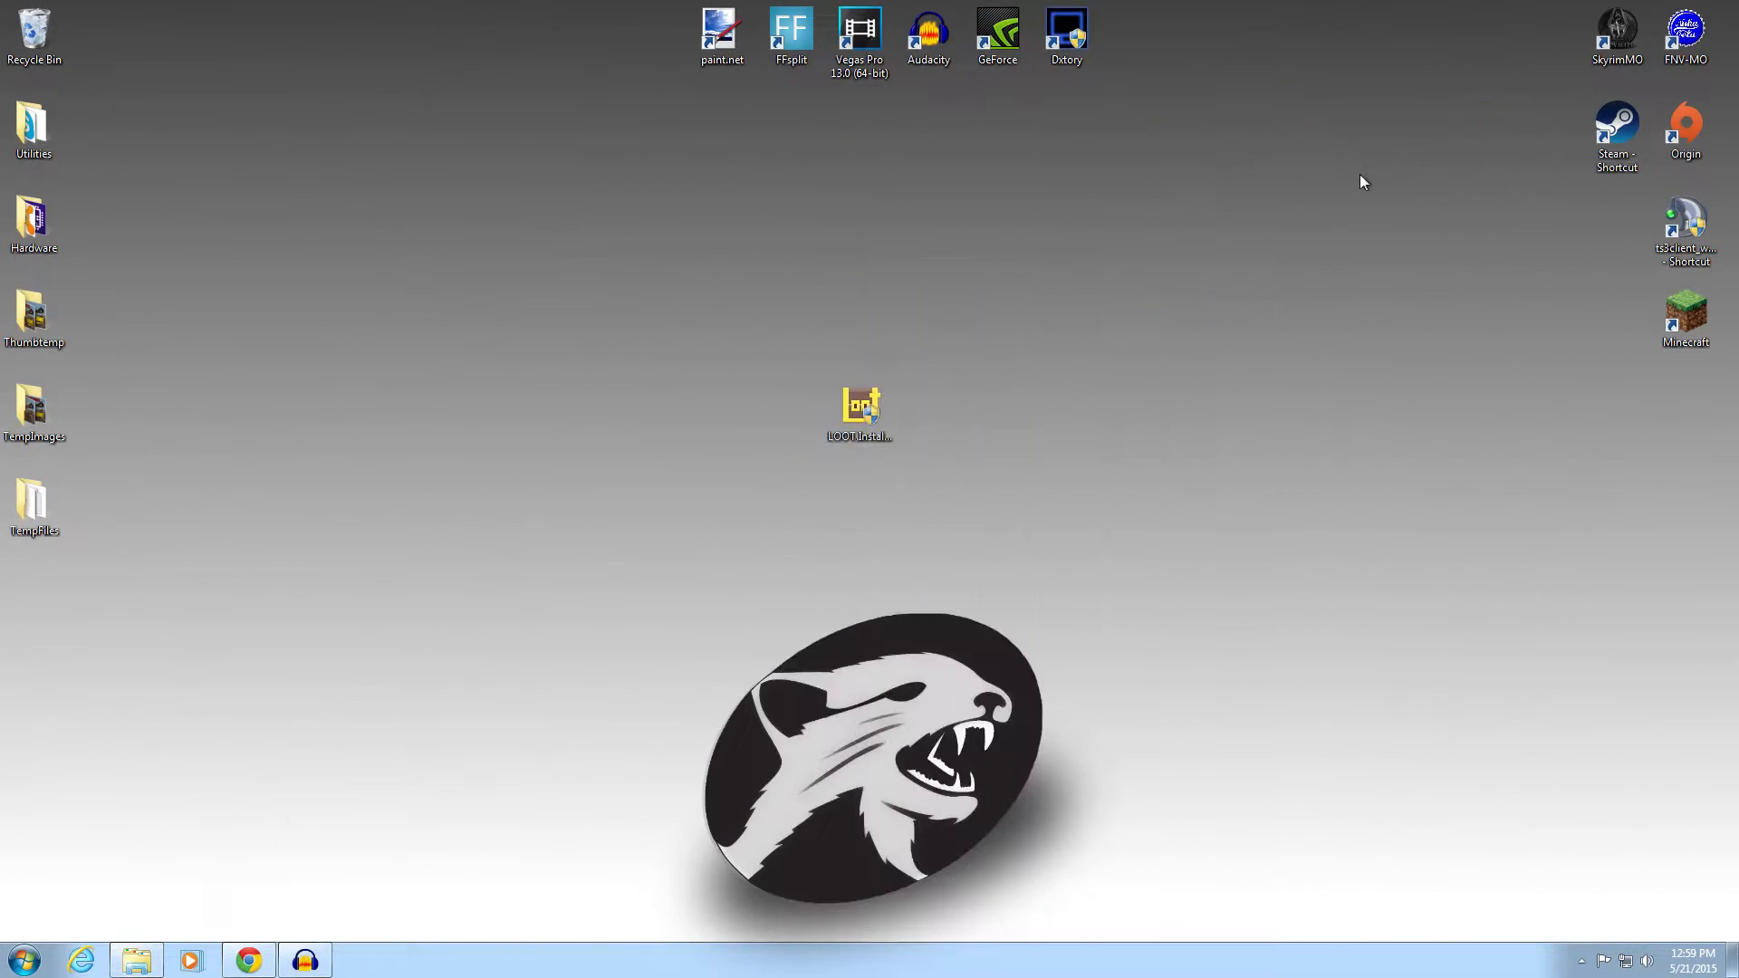
- Run LOOT.Installer.exe from the desktop, allow it to make changes and choose English as the installer language
click(846, 410)
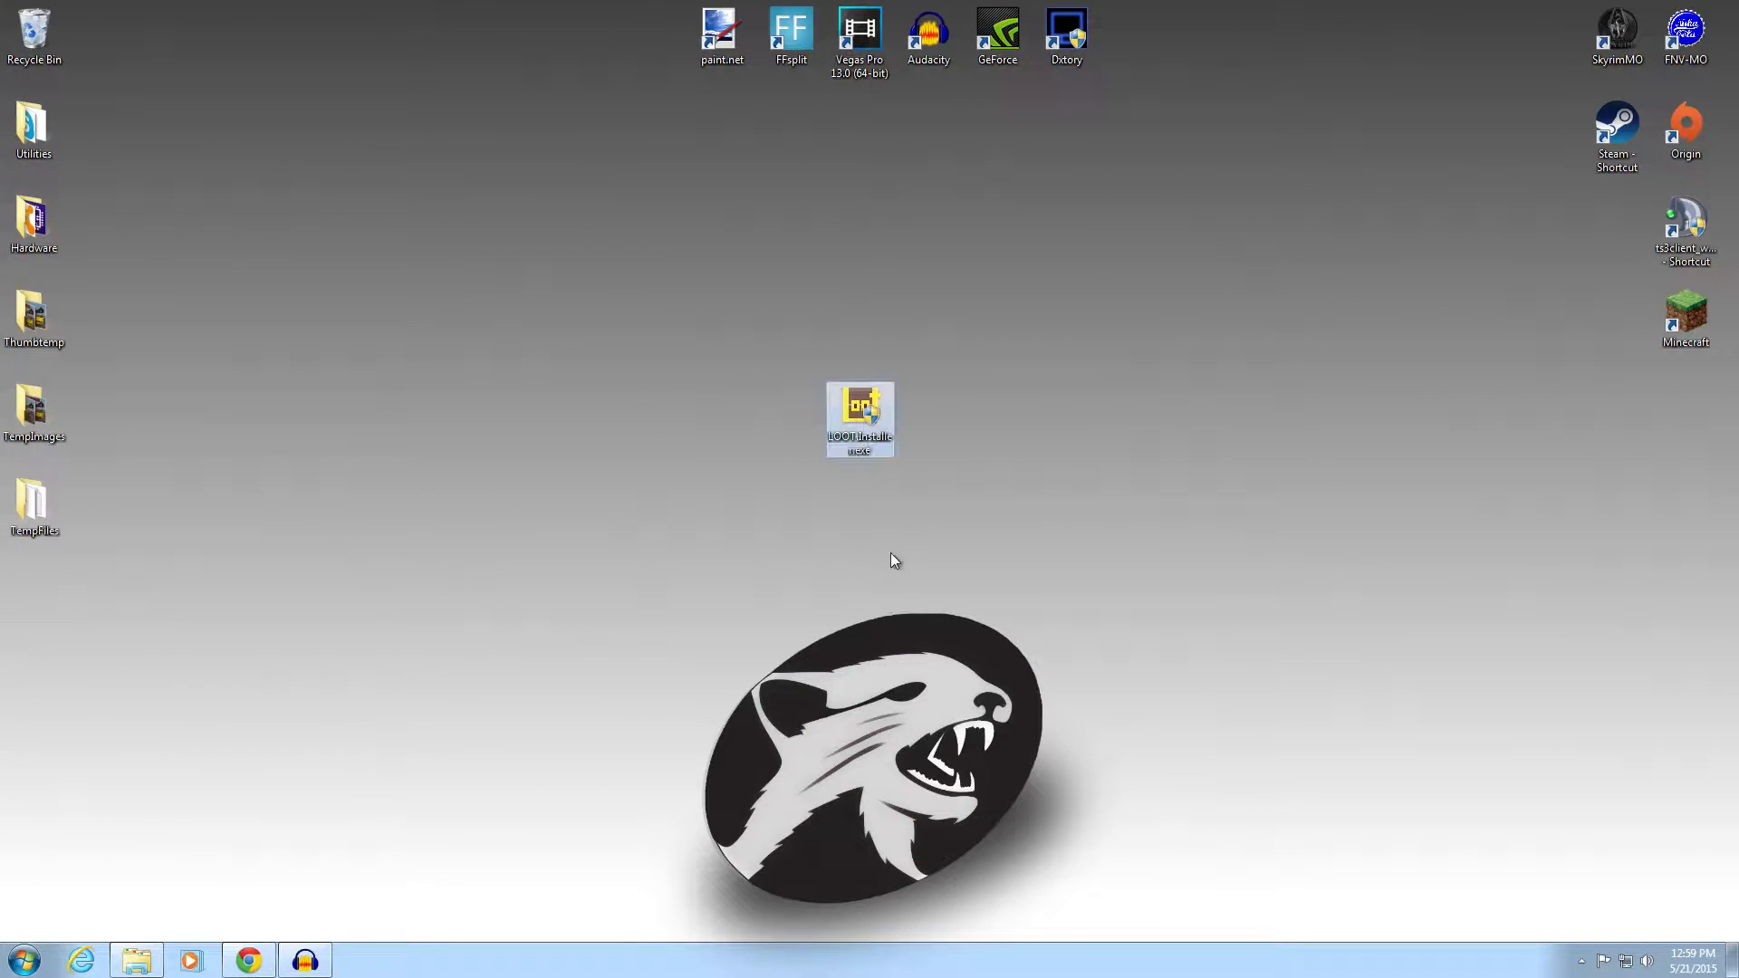
double_click(857, 411)
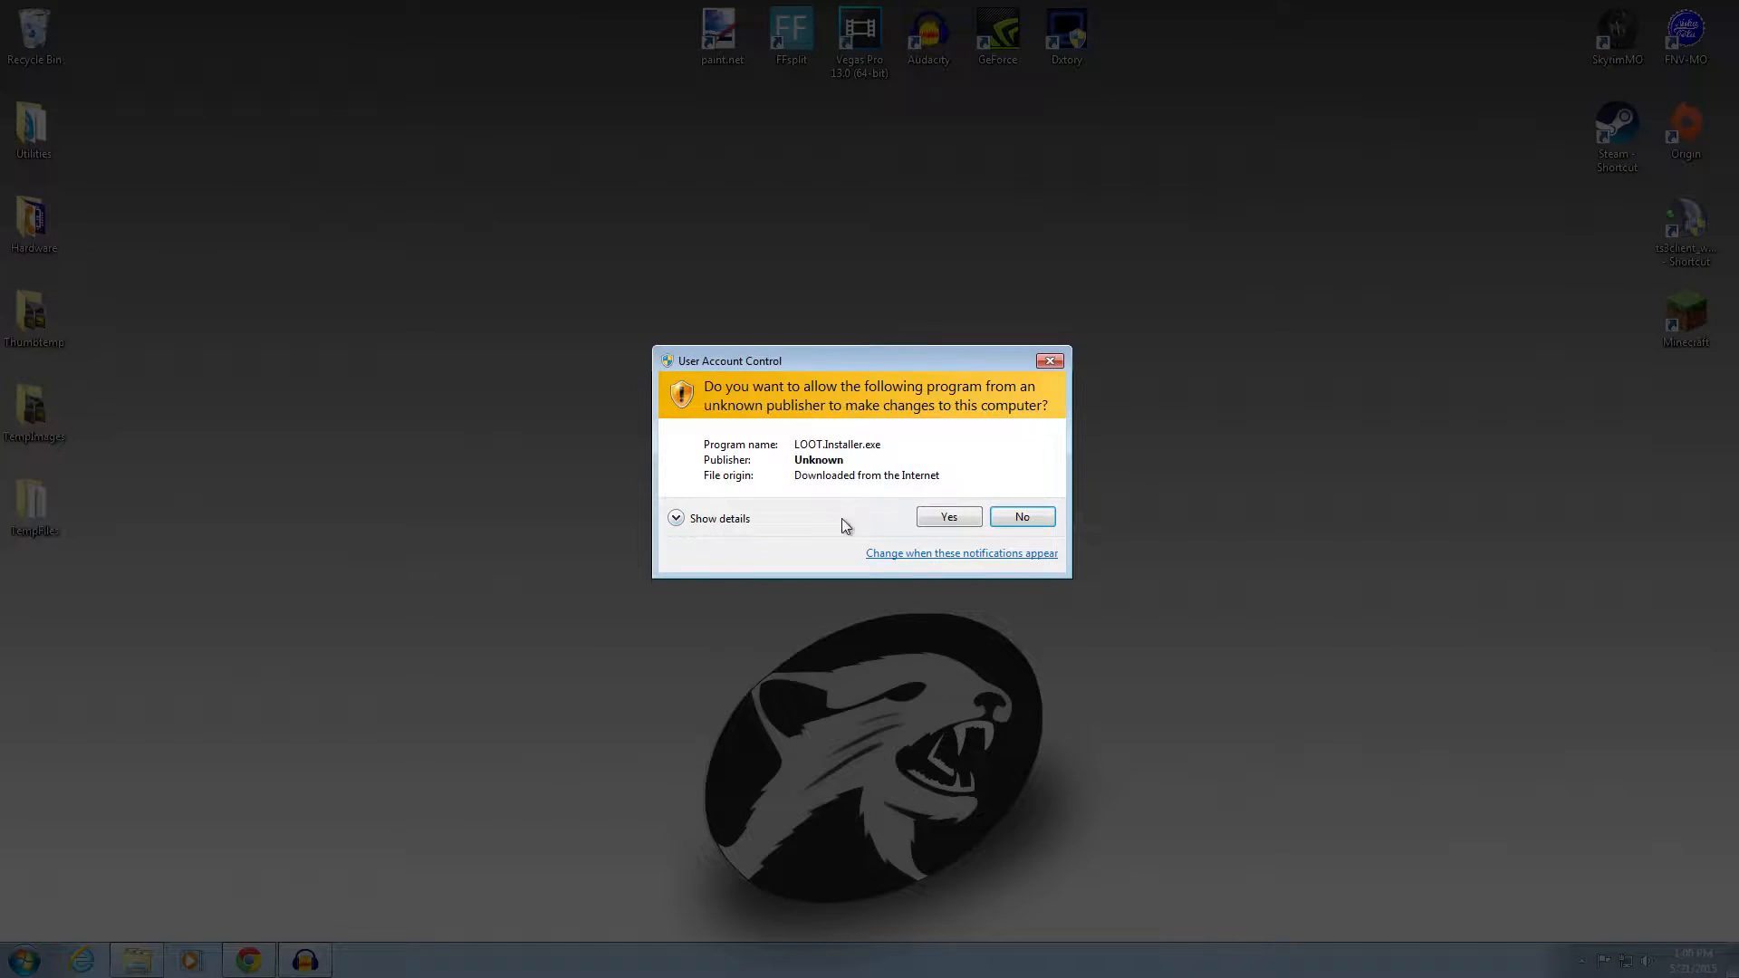
click(929, 518)
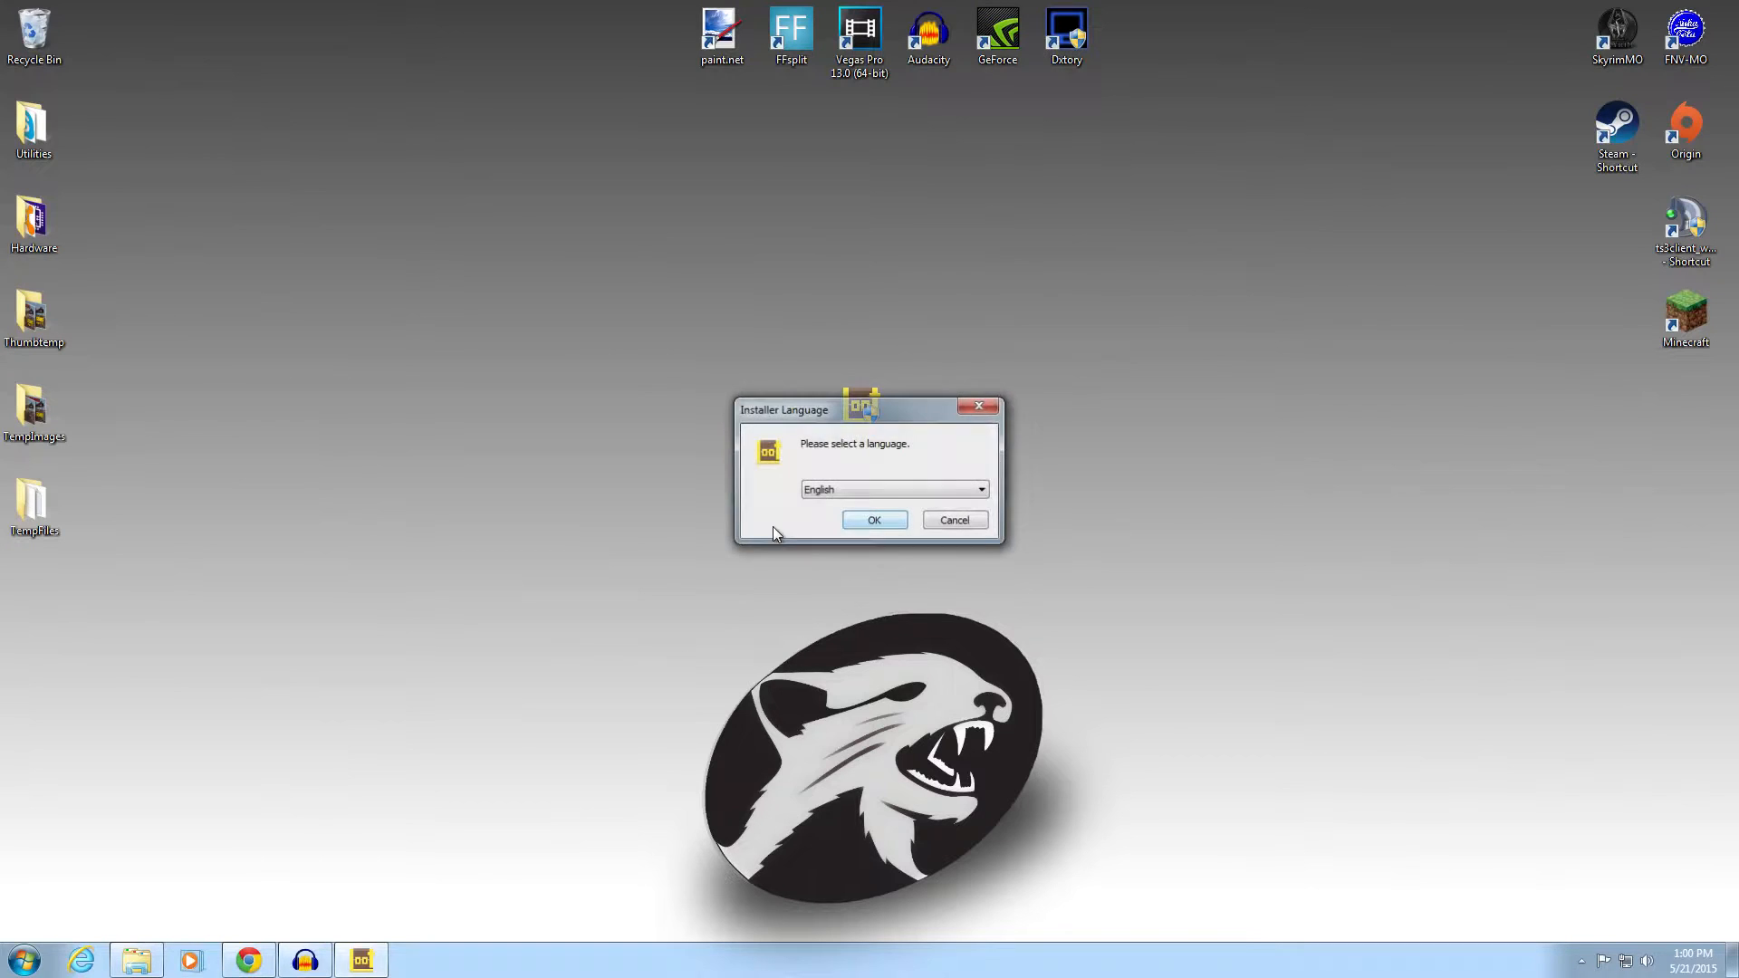
click(984, 491)
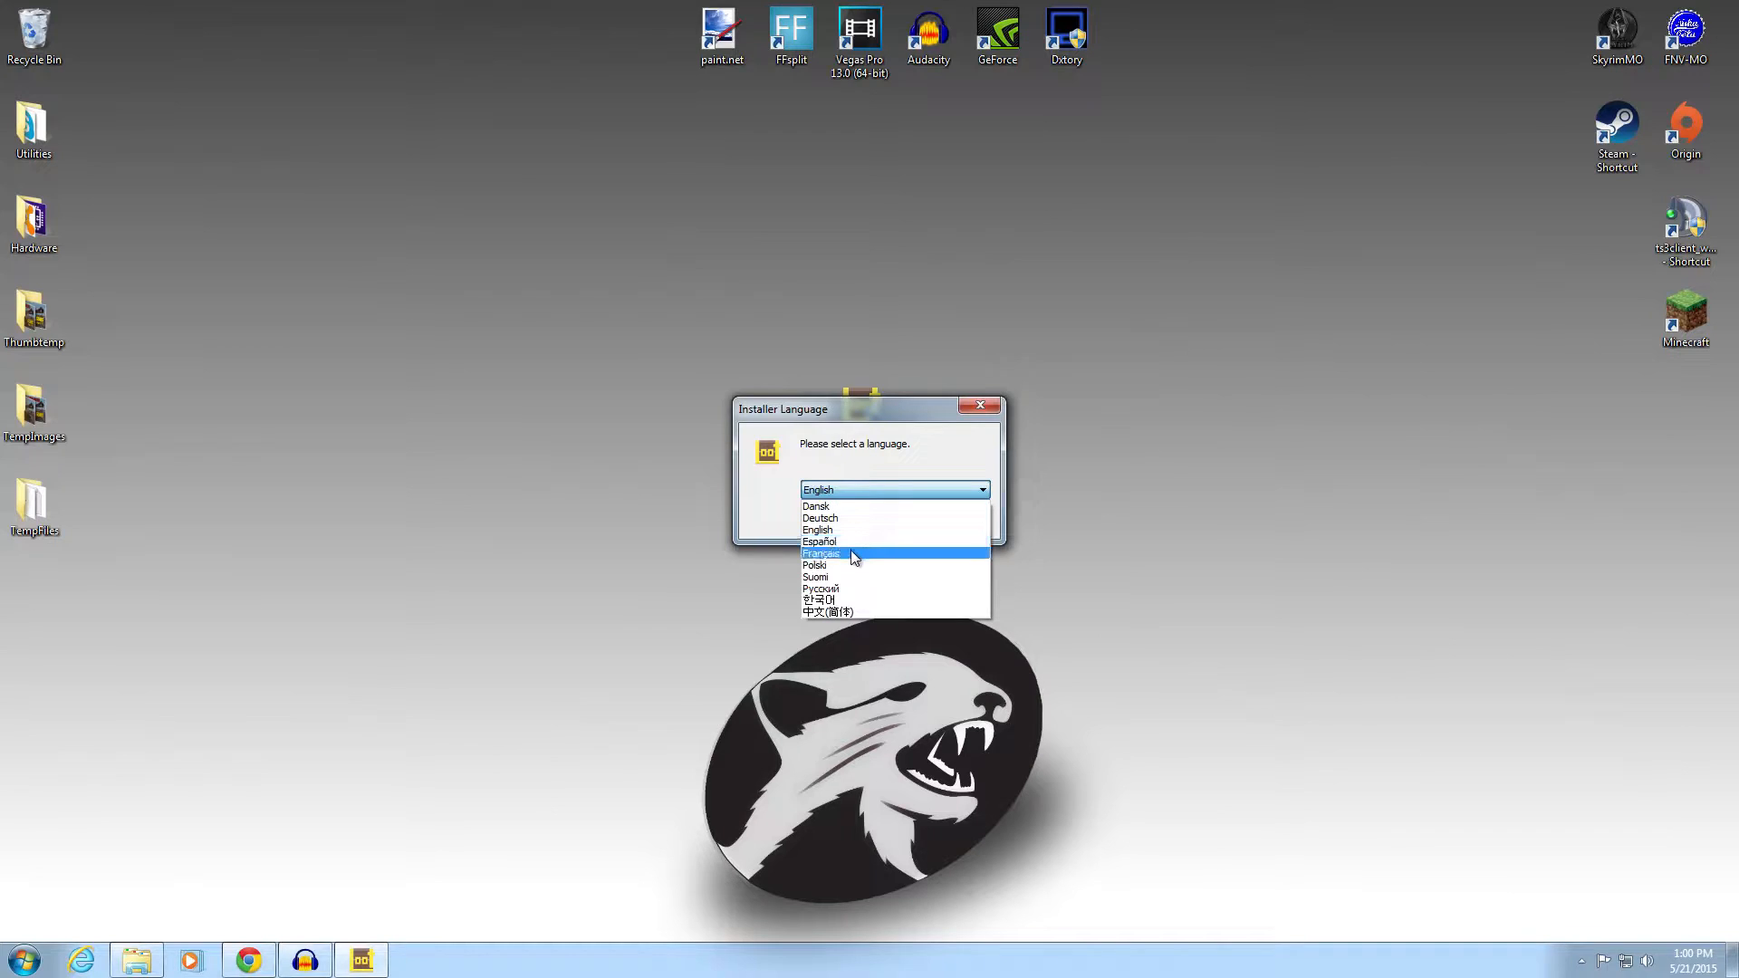
click(855, 530)
click(871, 528)
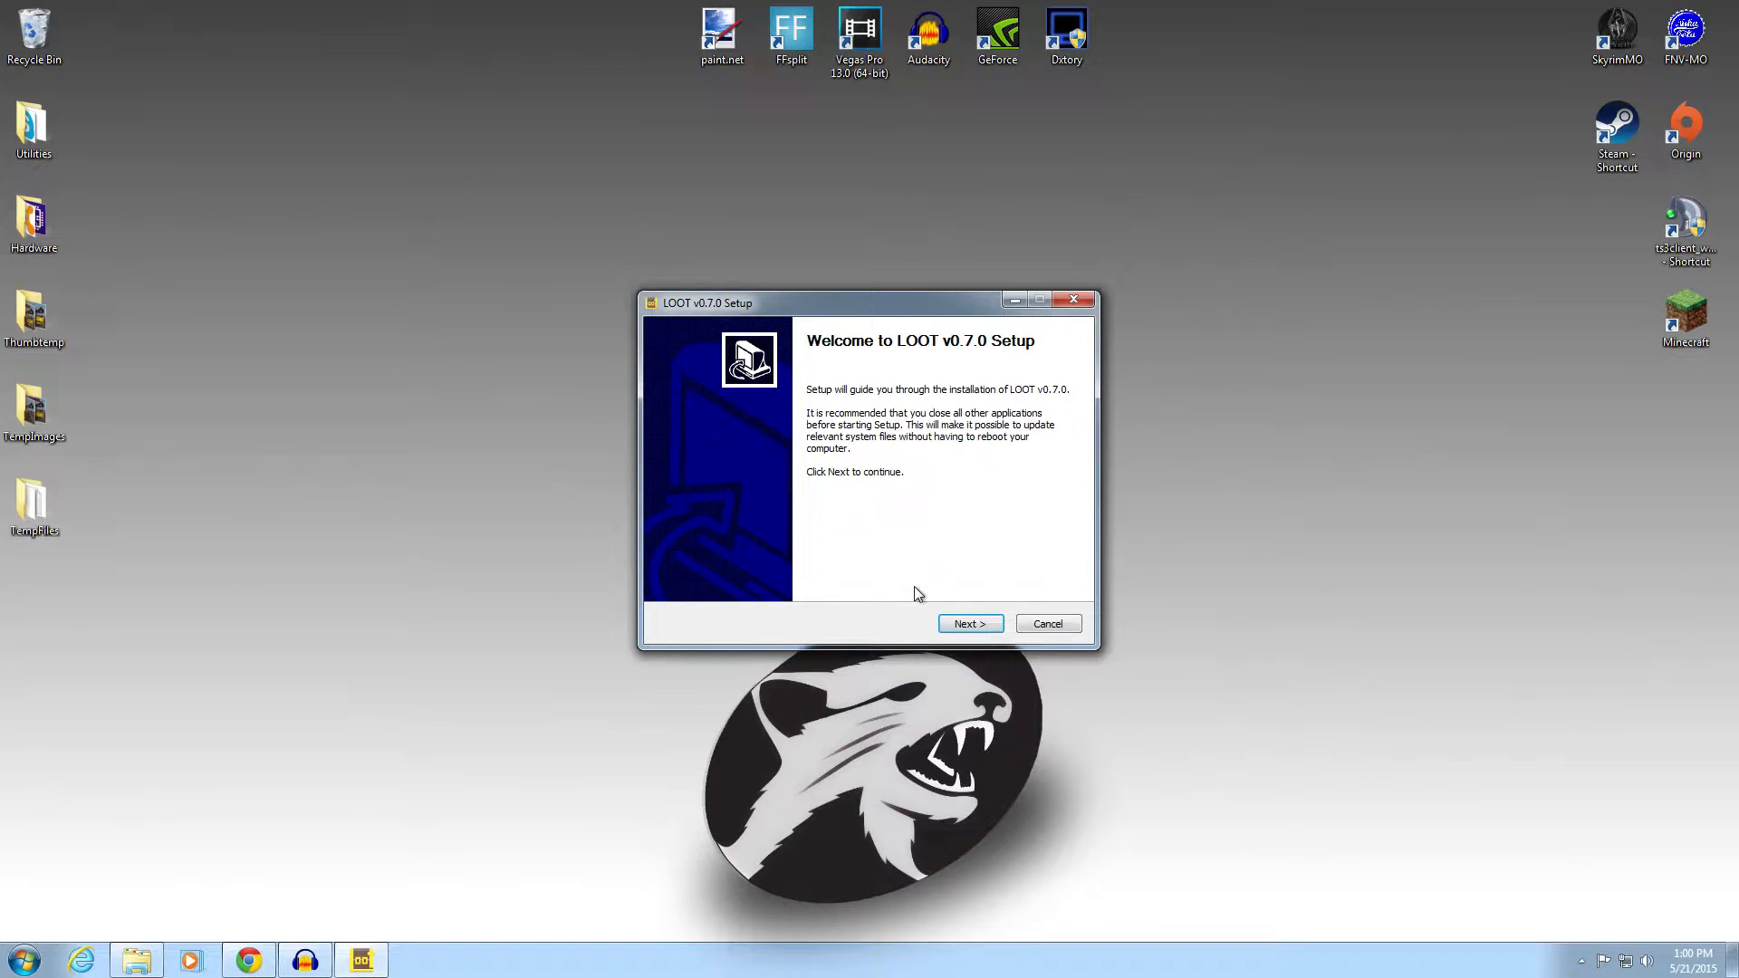
- Set the installation's destination folder to the existing LOOT folder on the E: drive (E:\LOOT\)
click(965, 626)
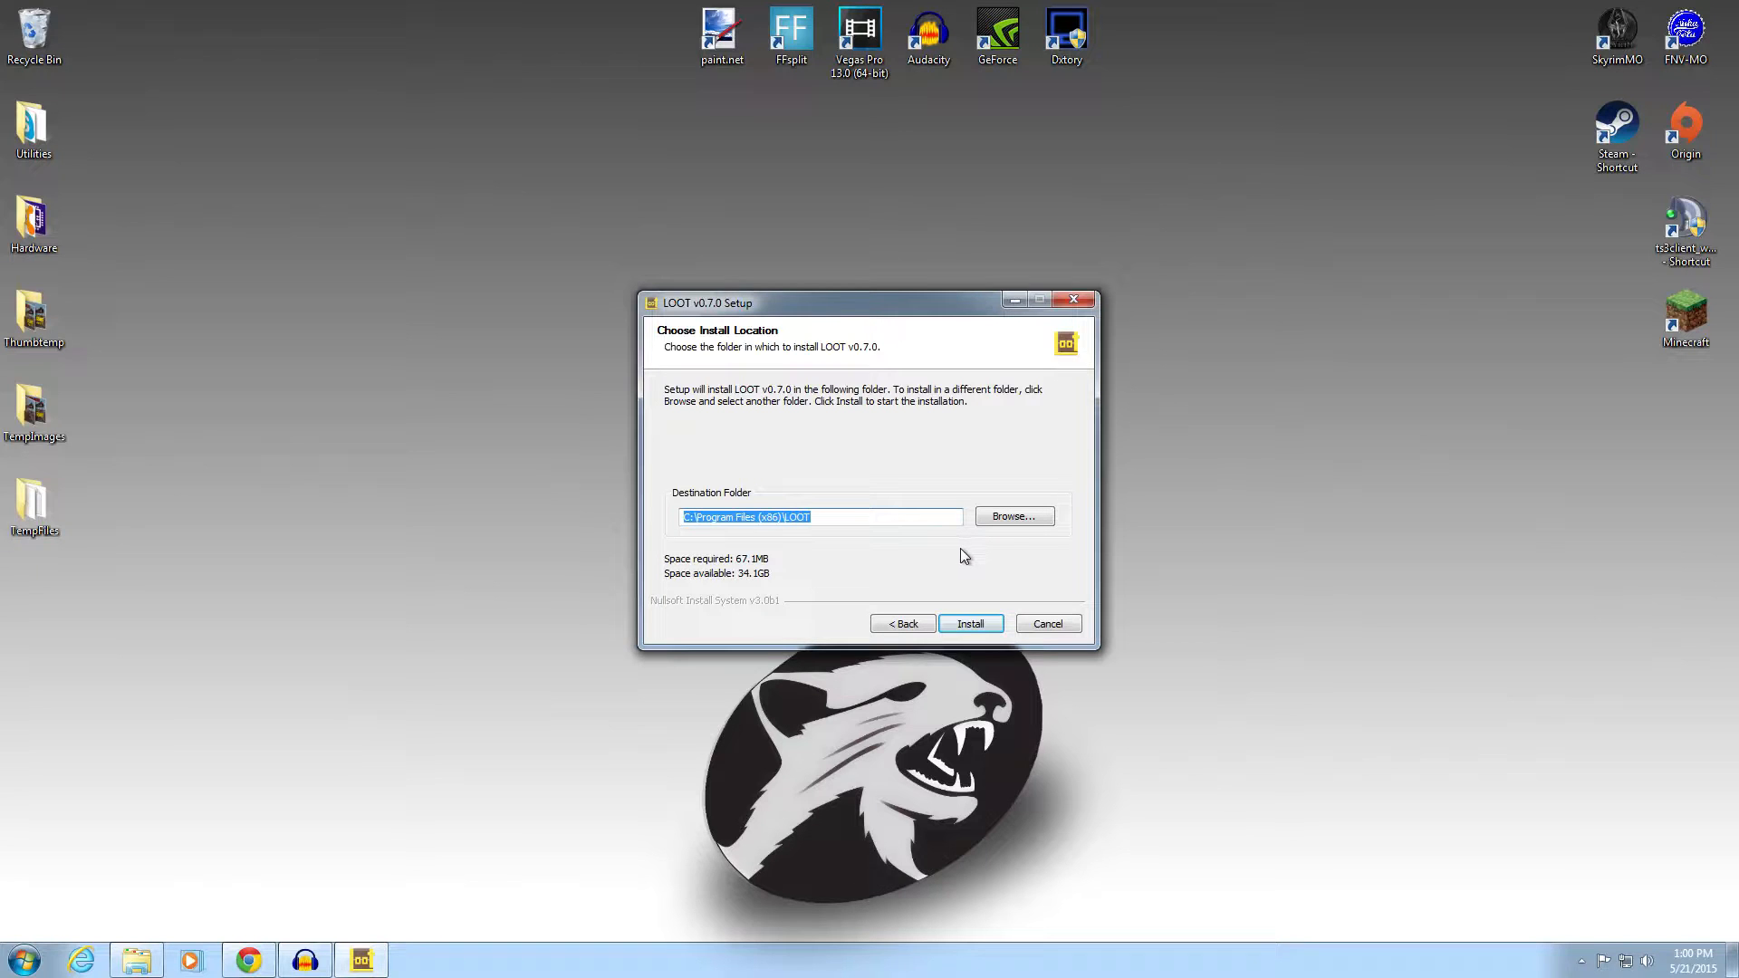
click(1012, 519)
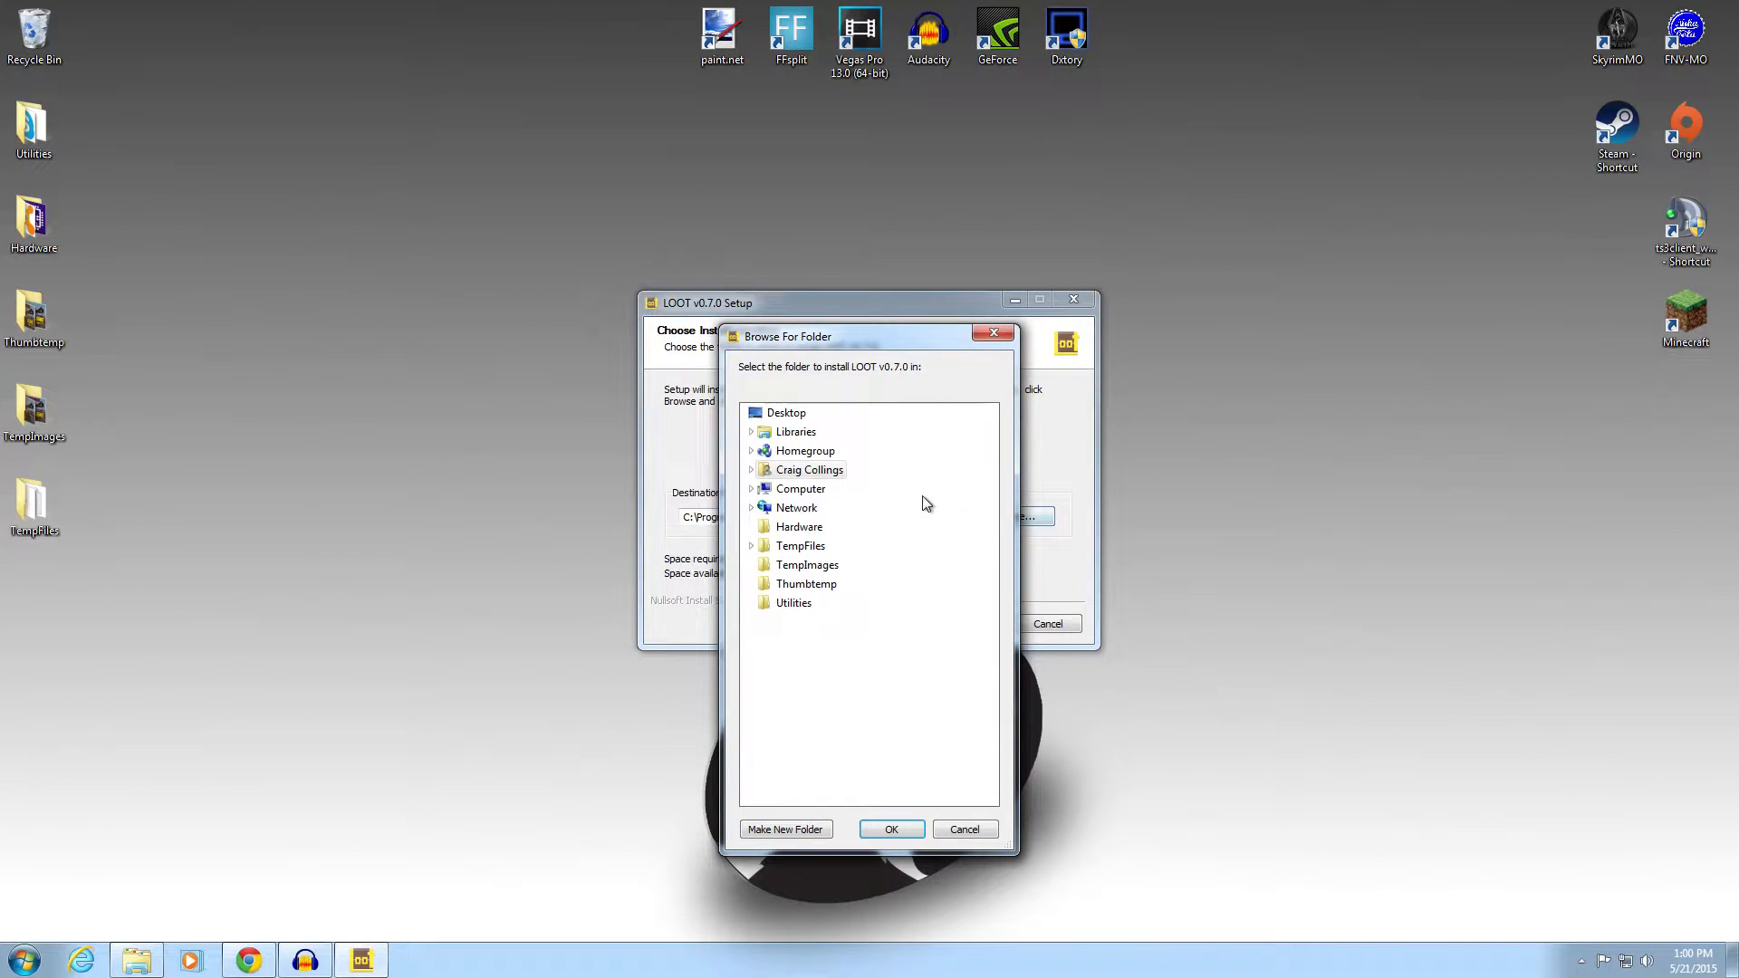
double_click(802, 490)
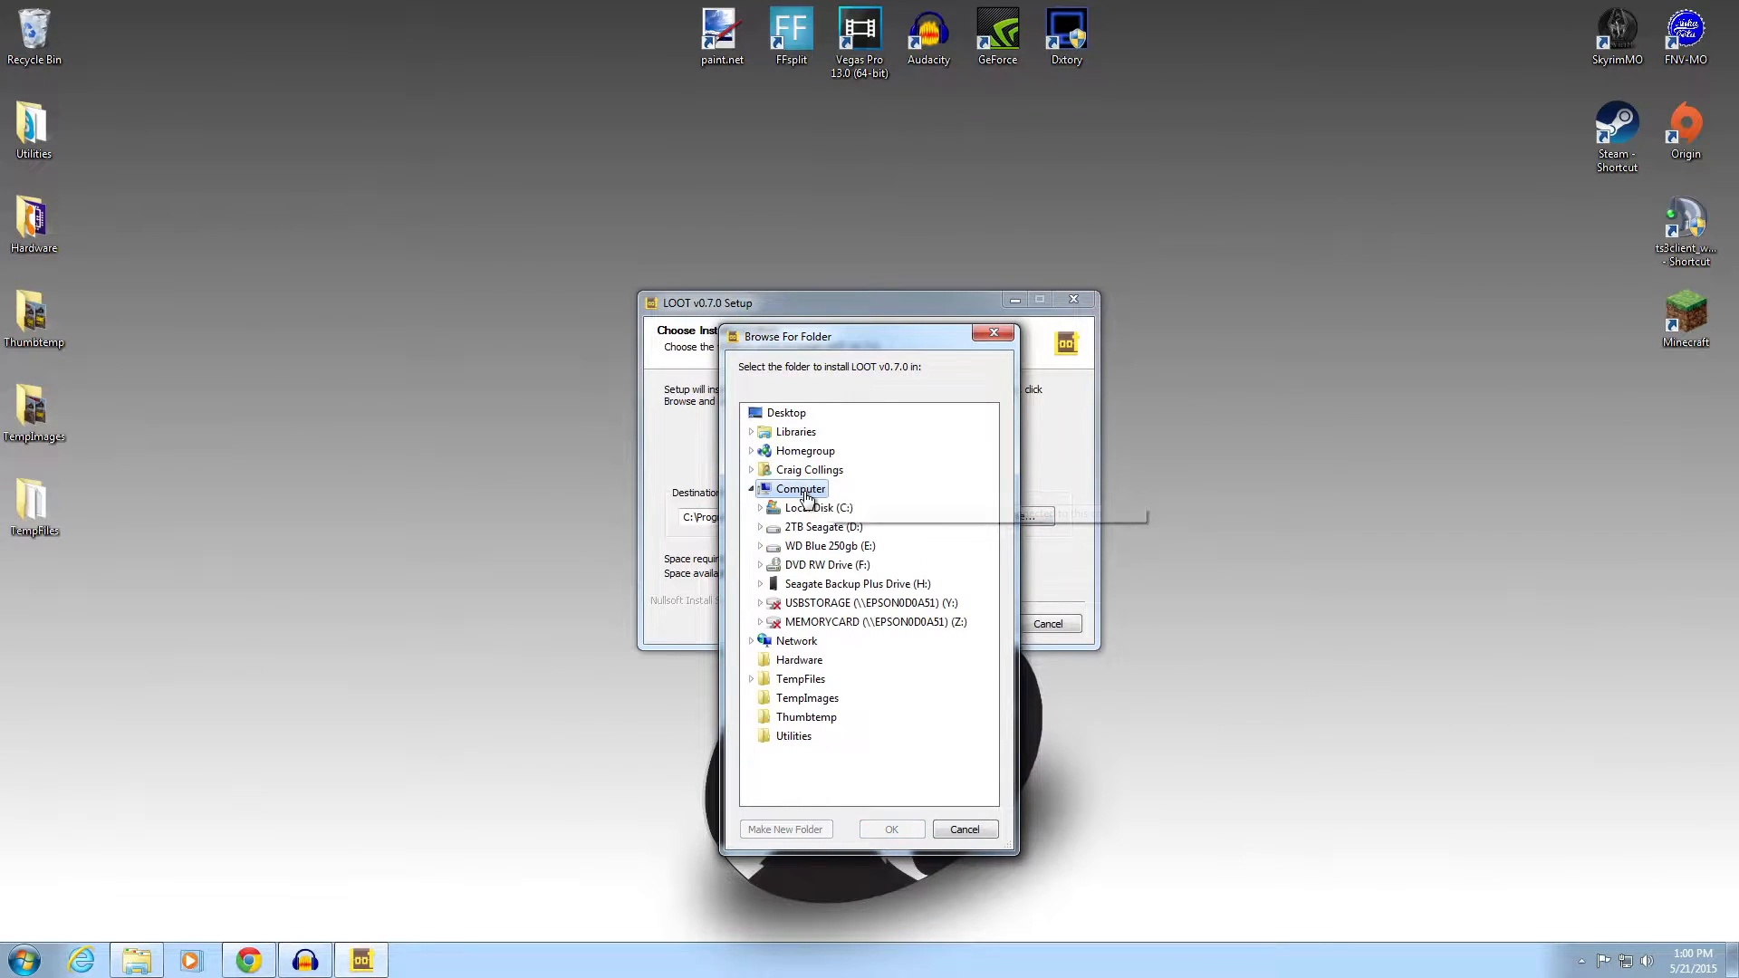
double_click(856, 546)
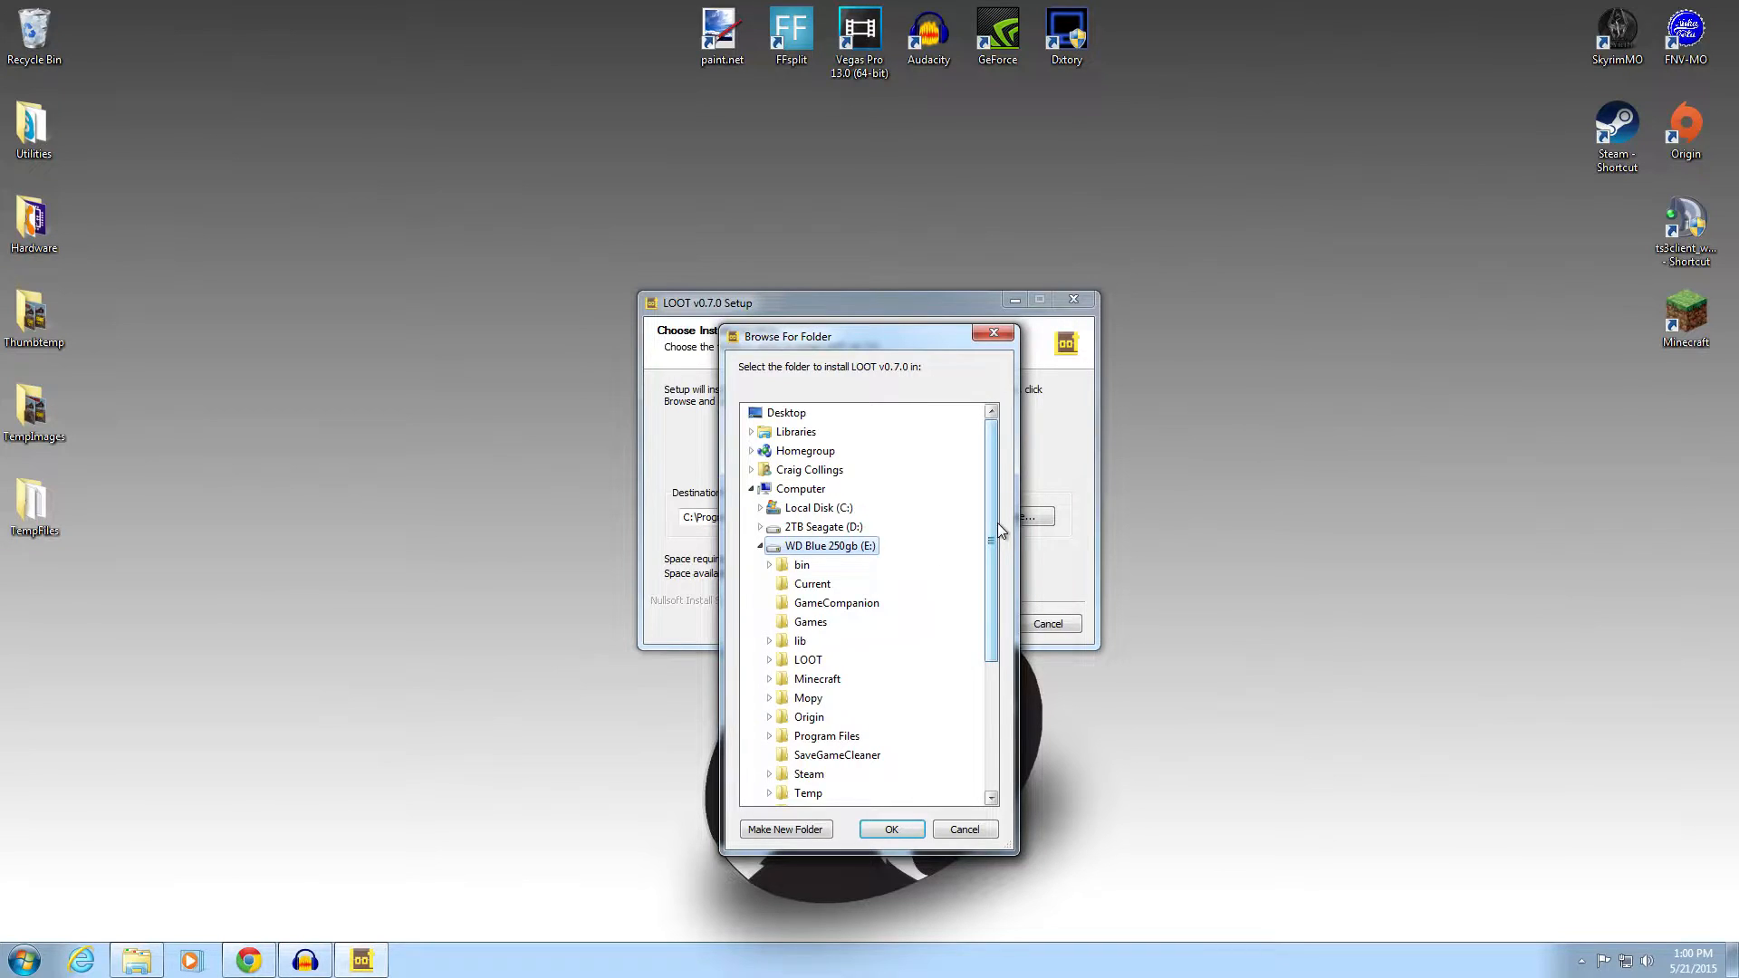
drag(990, 537, 984, 582)
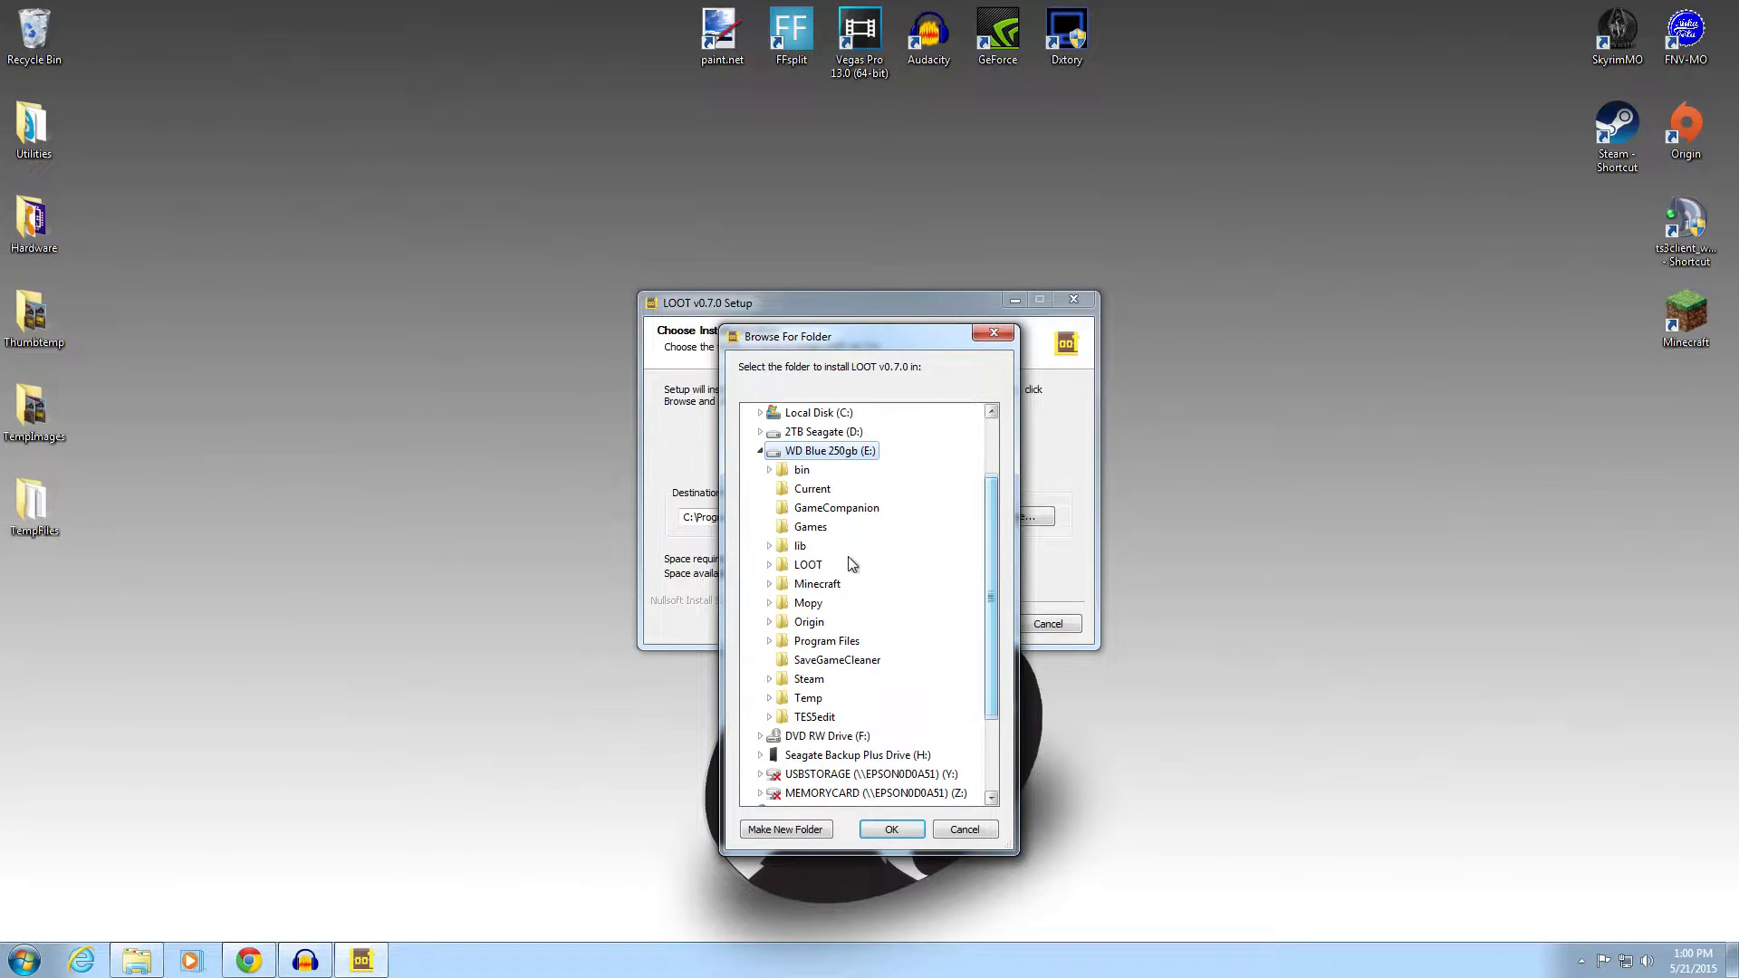
double_click(831, 568)
drag(993, 552, 991, 664)
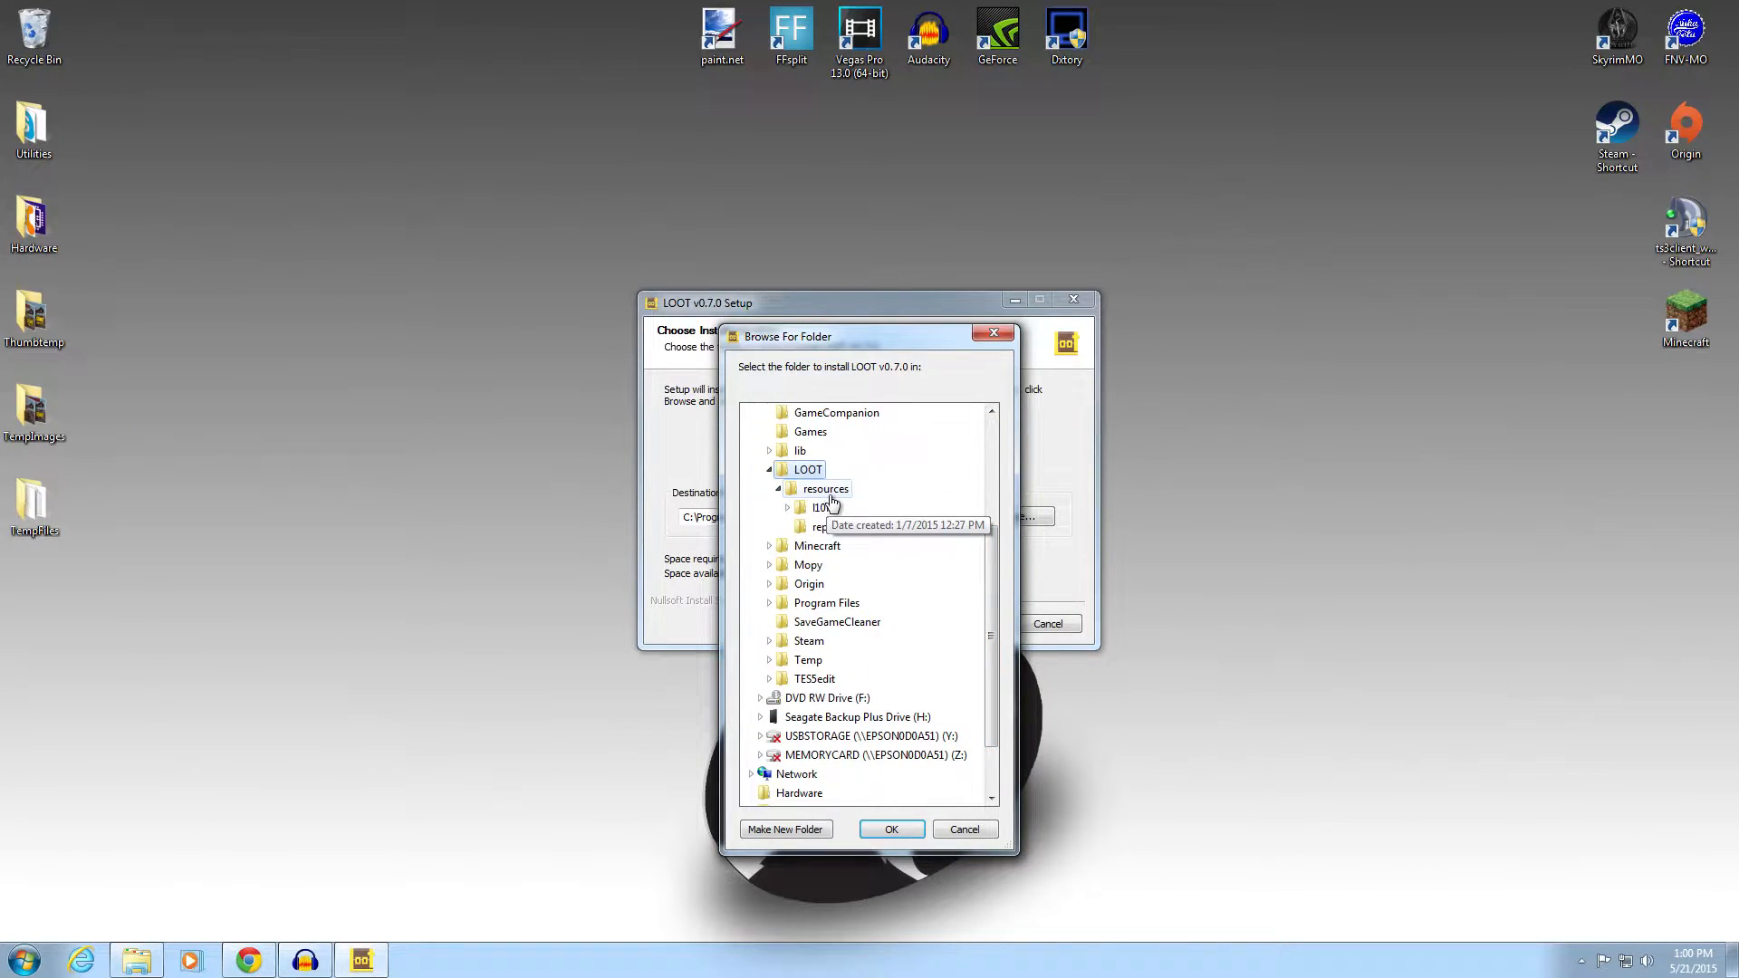
click(891, 828)
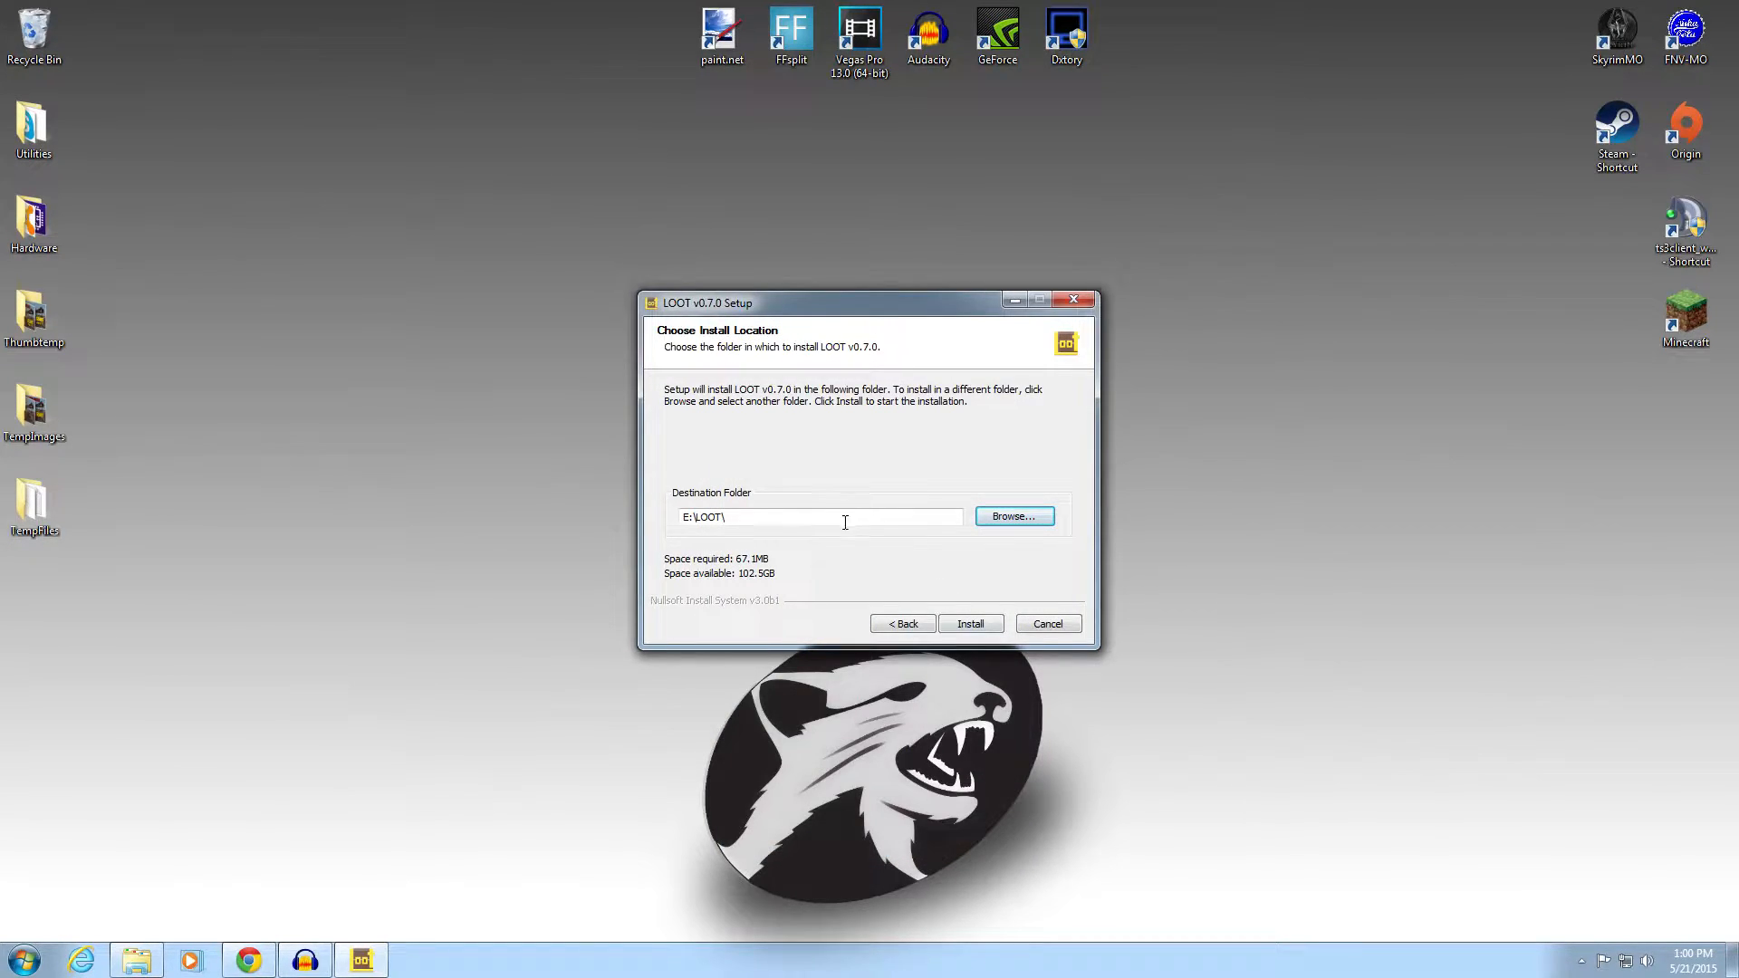
- Install LOOT v0.7.0 and finish the setup with Run LOOT and View Readme both enabled
click(967, 623)
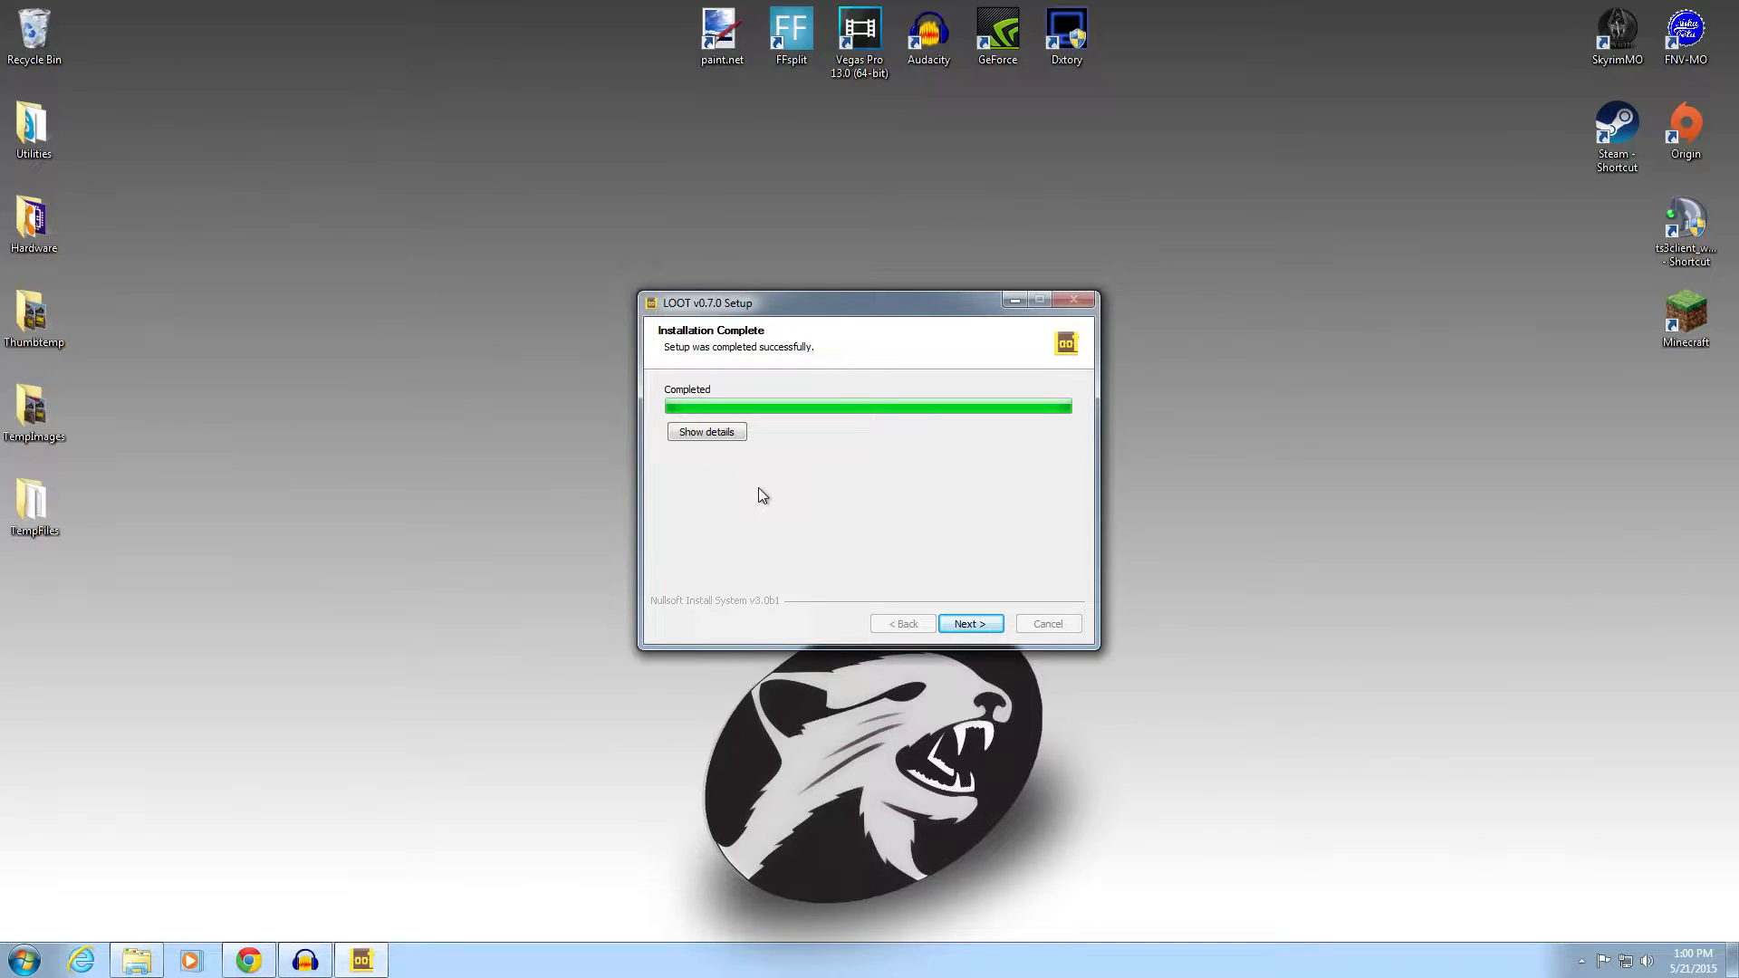
click(969, 625)
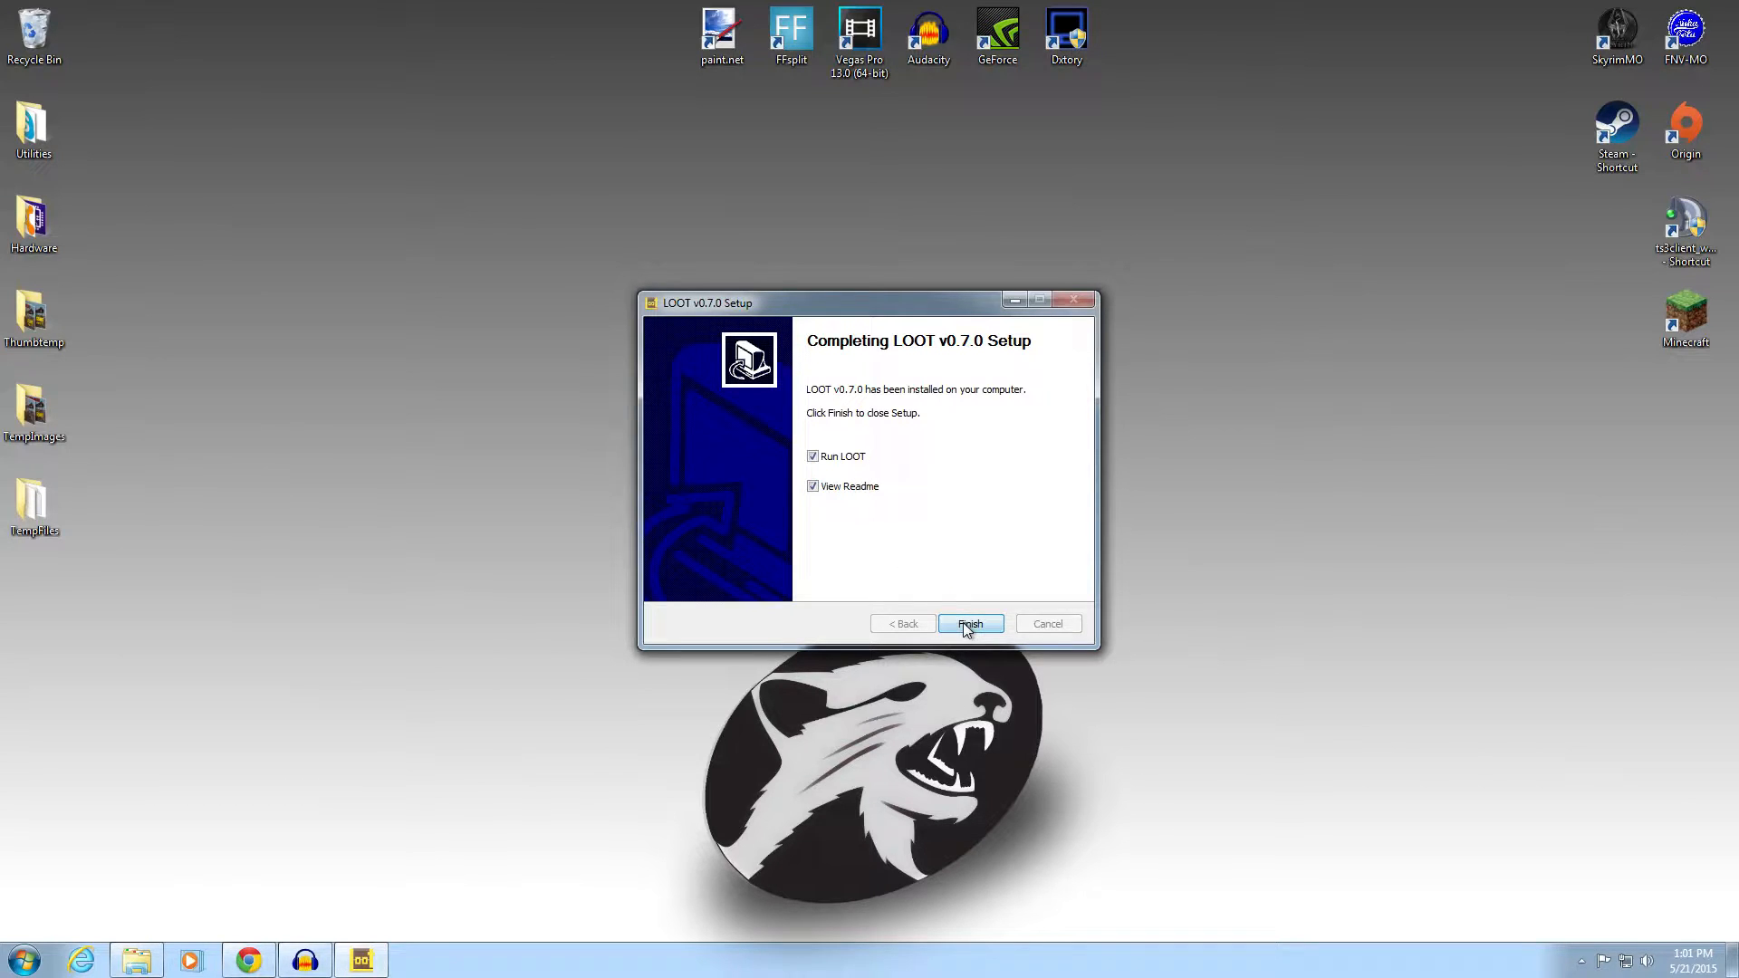
key(Return)
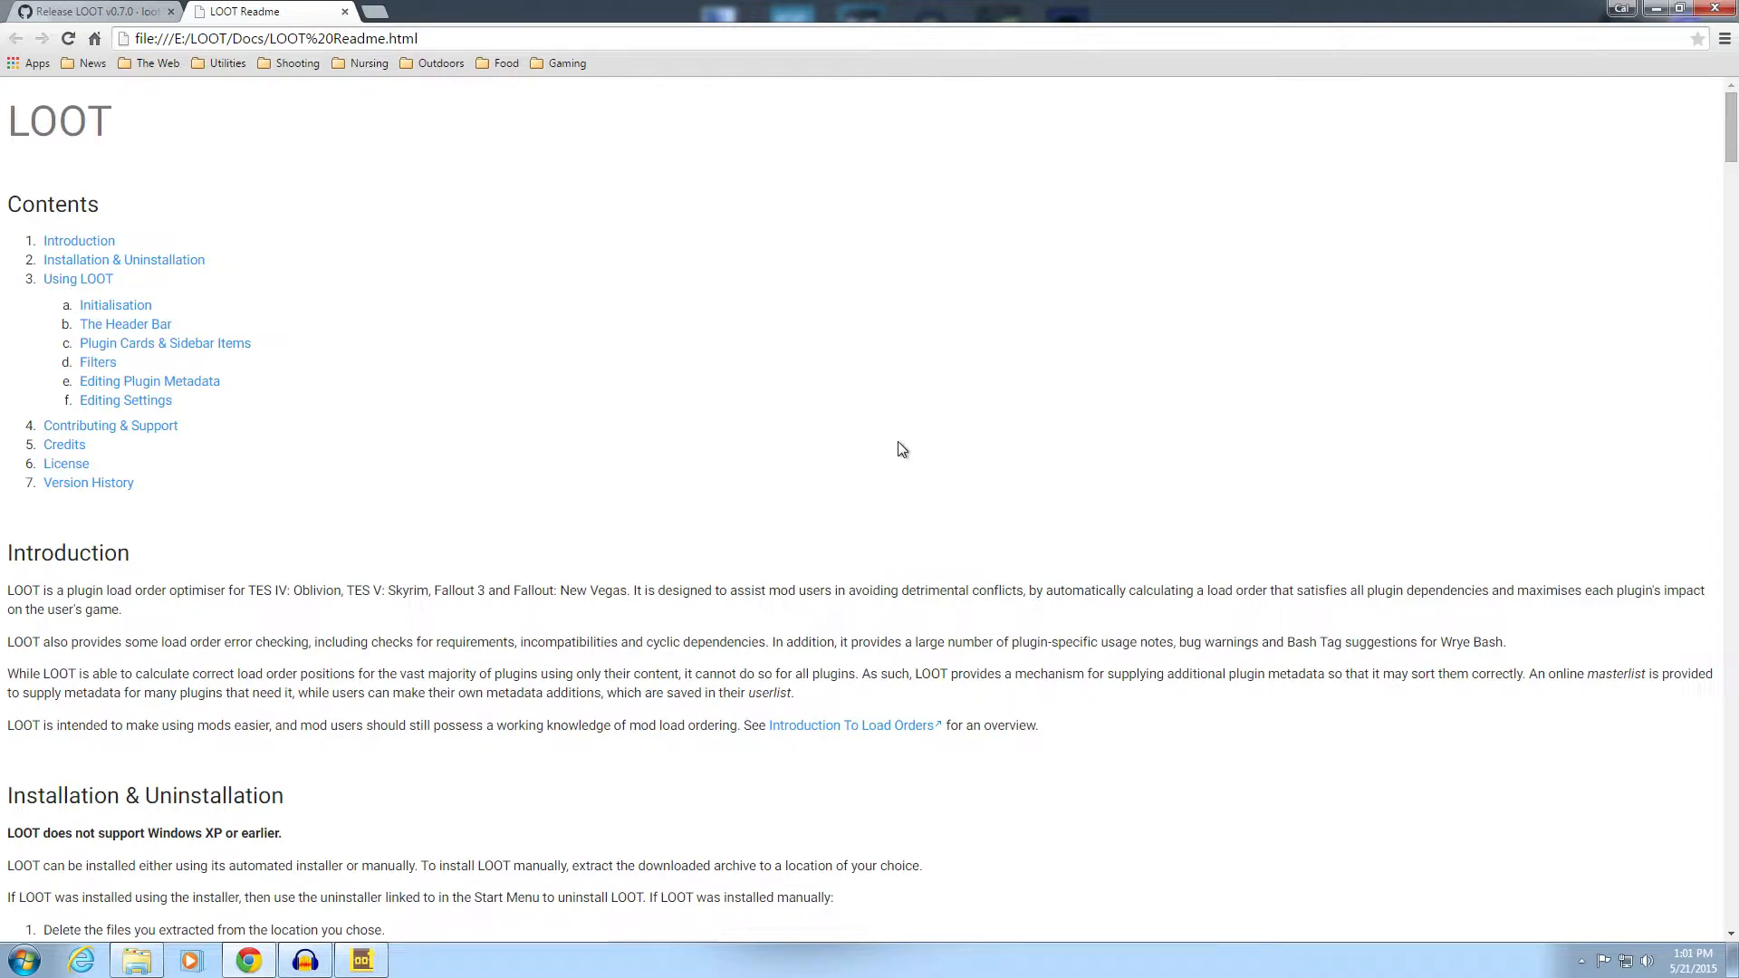
- Read through the LOOT Readme from the introduction to Contributing & Support, including the settings section, and minimize the browser
scroll(481, 327, down, 4)
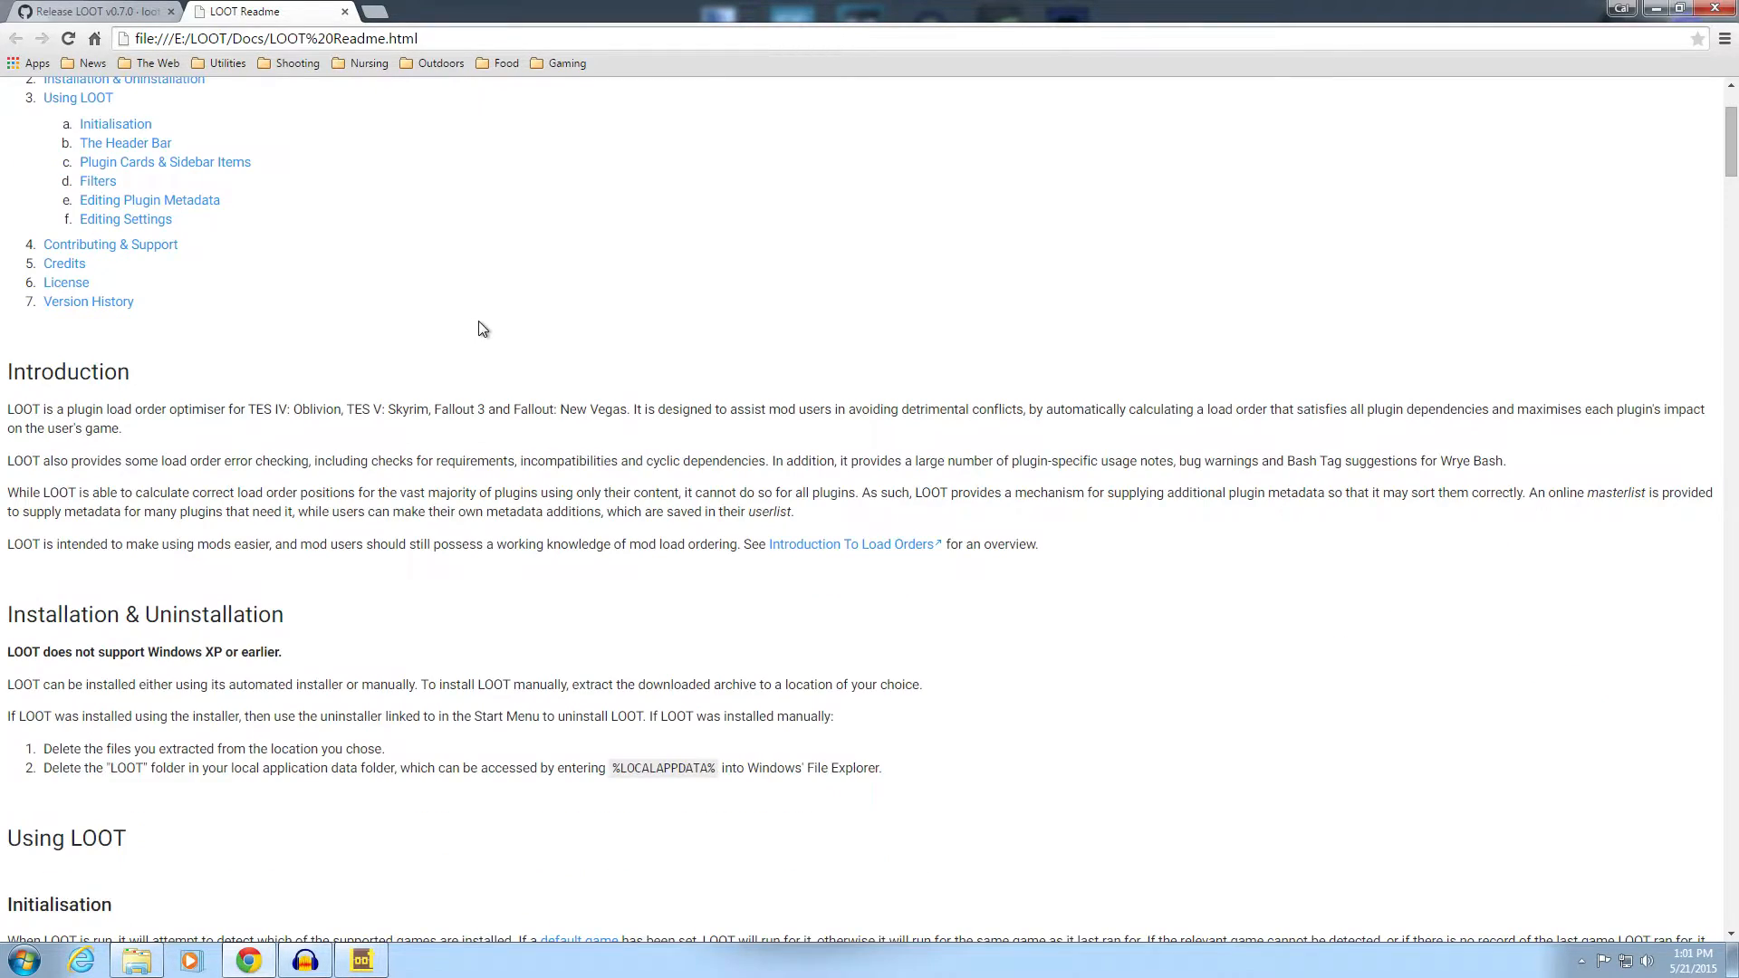
scroll(481, 323, down, 2)
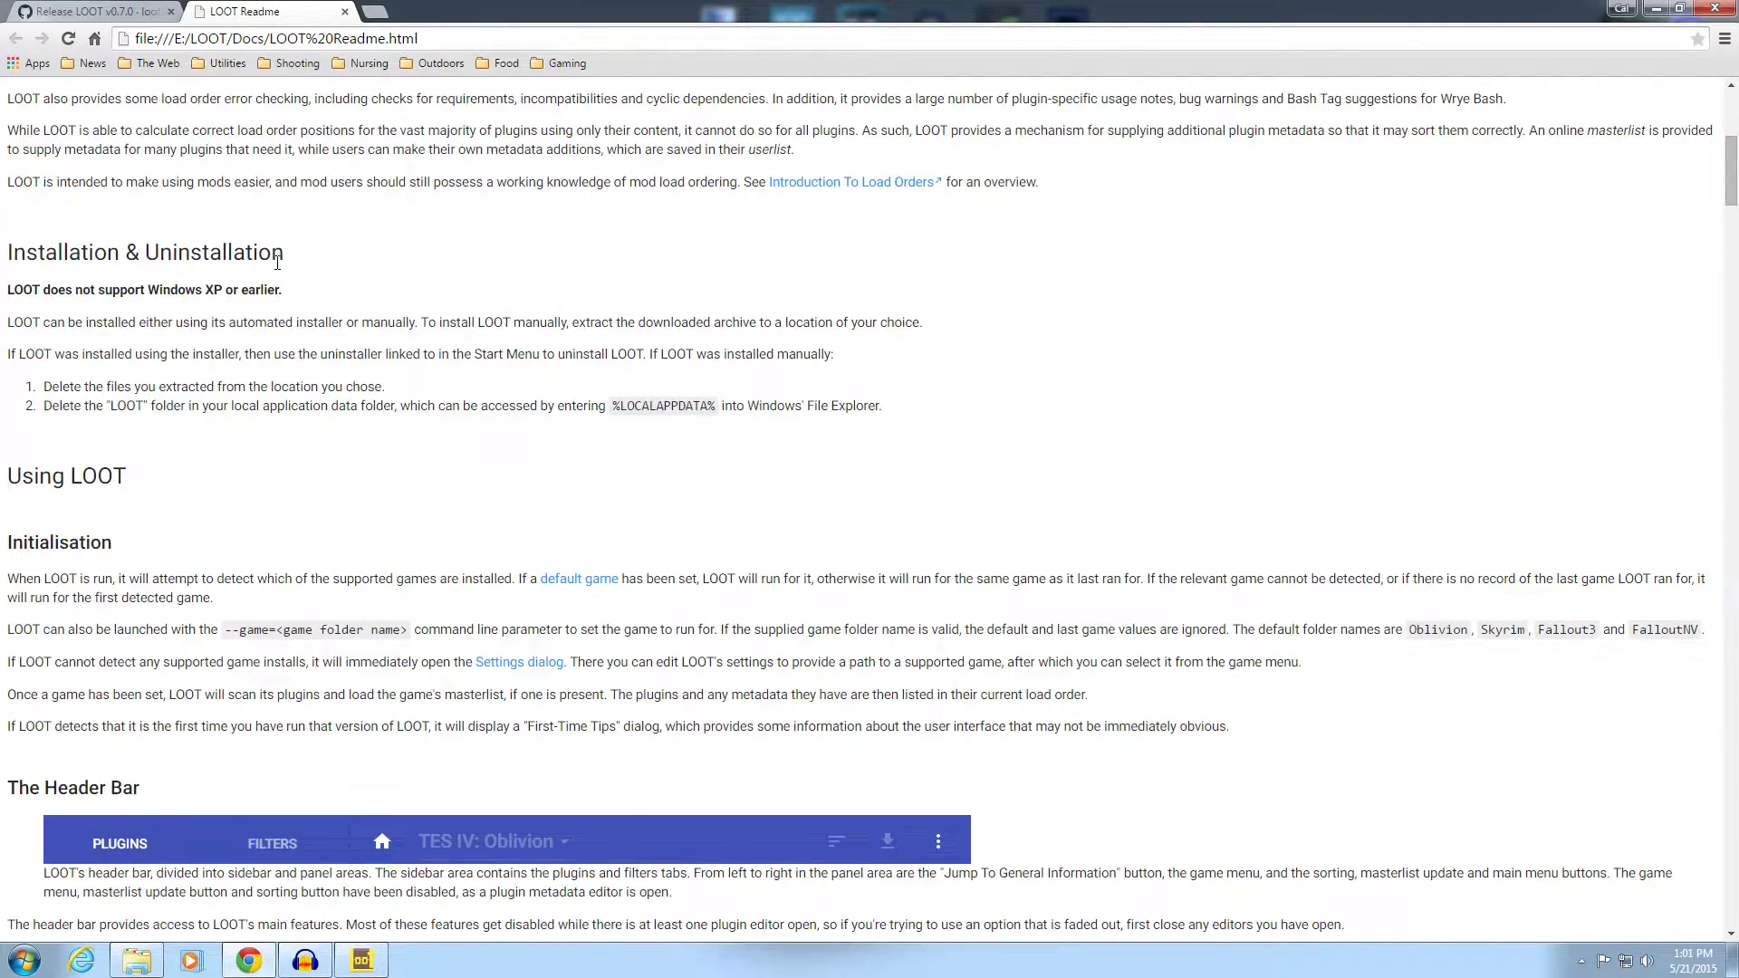
scroll(454, 276, down, 2)
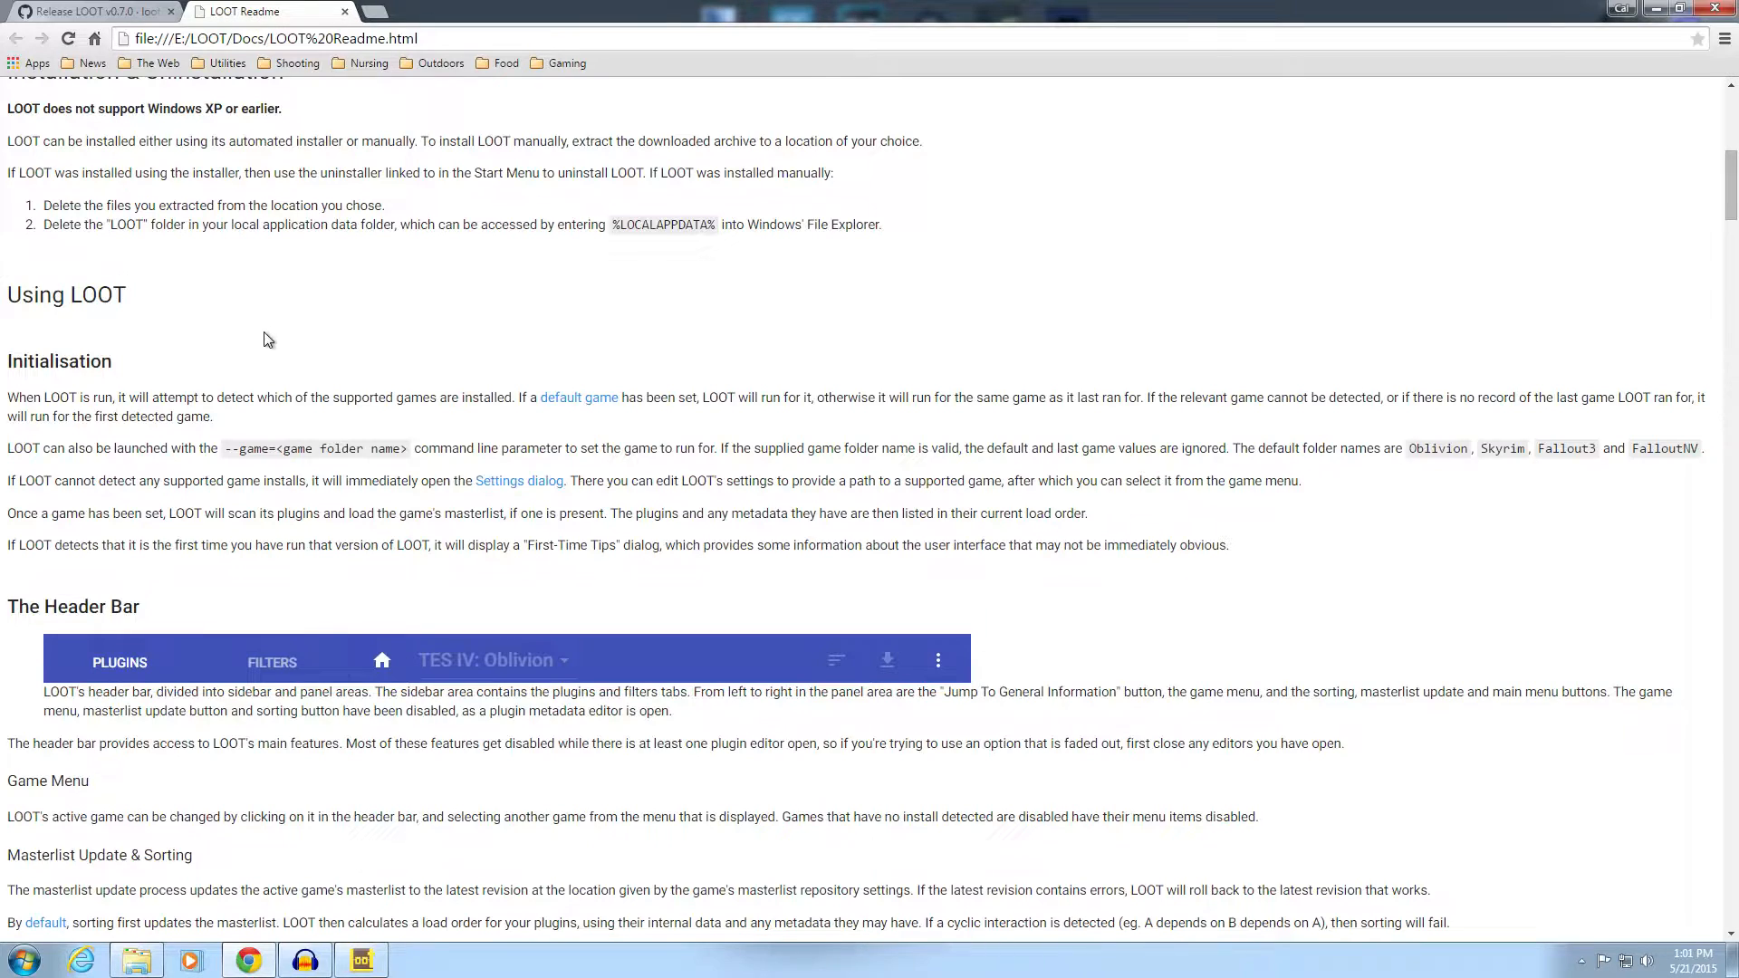
scroll(265, 339, down, 1)
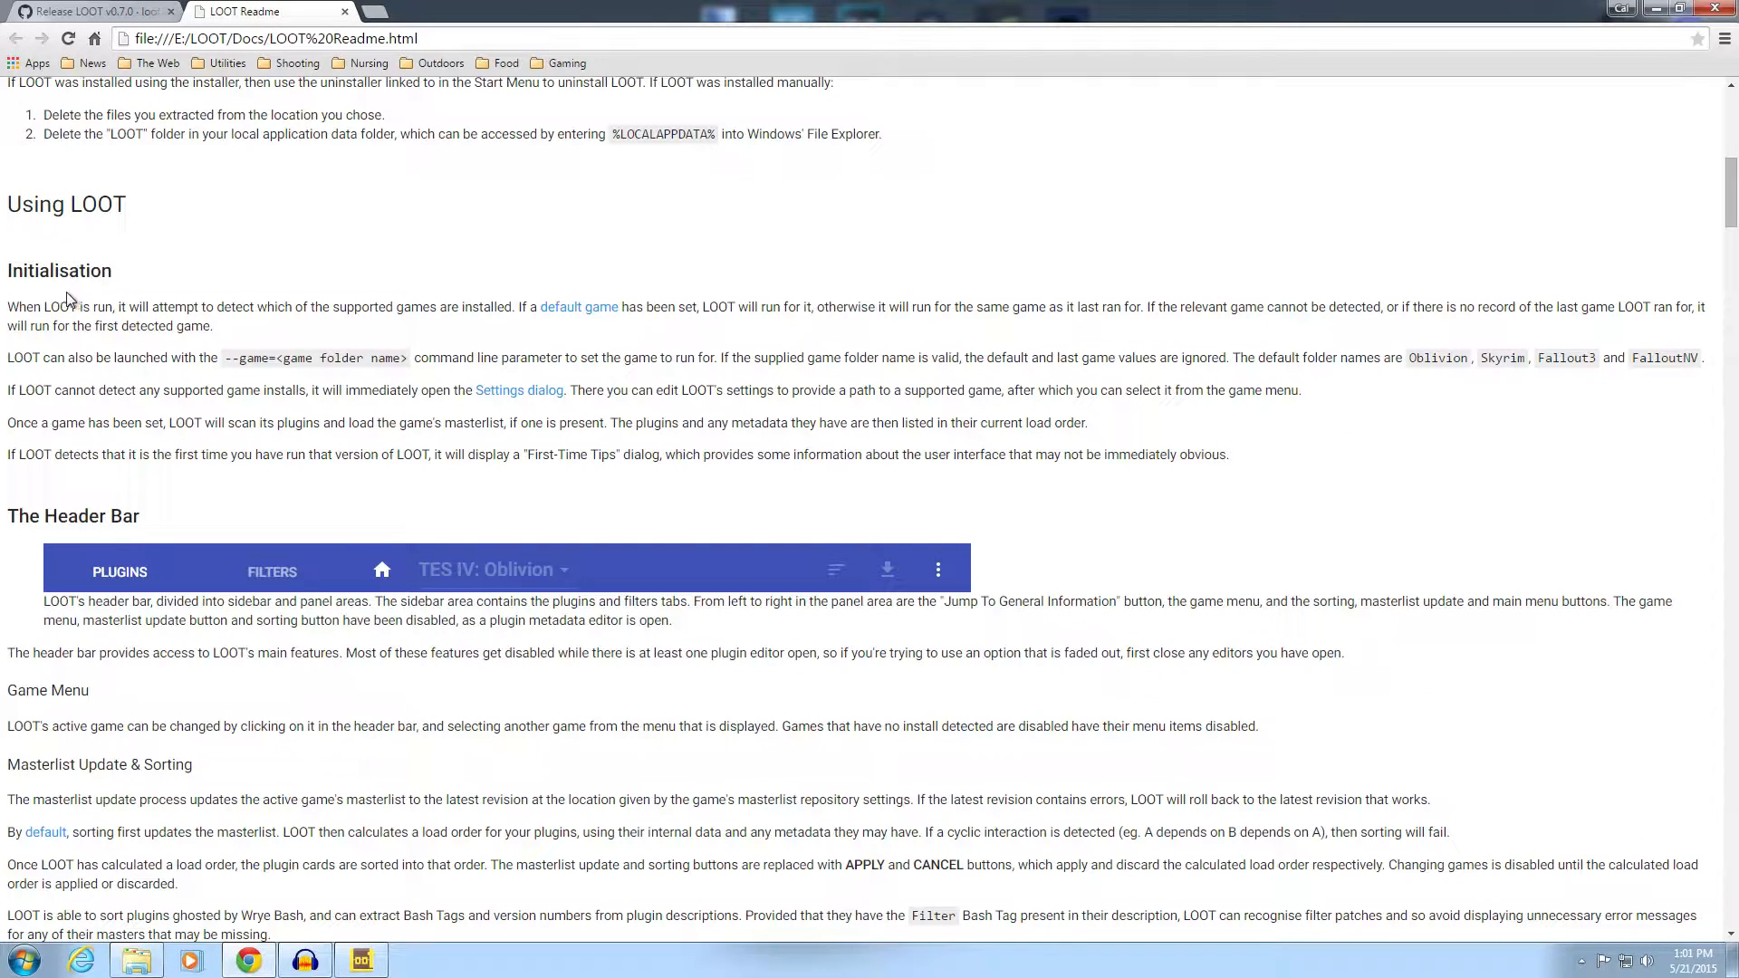
scroll(556, 421, down, 4)
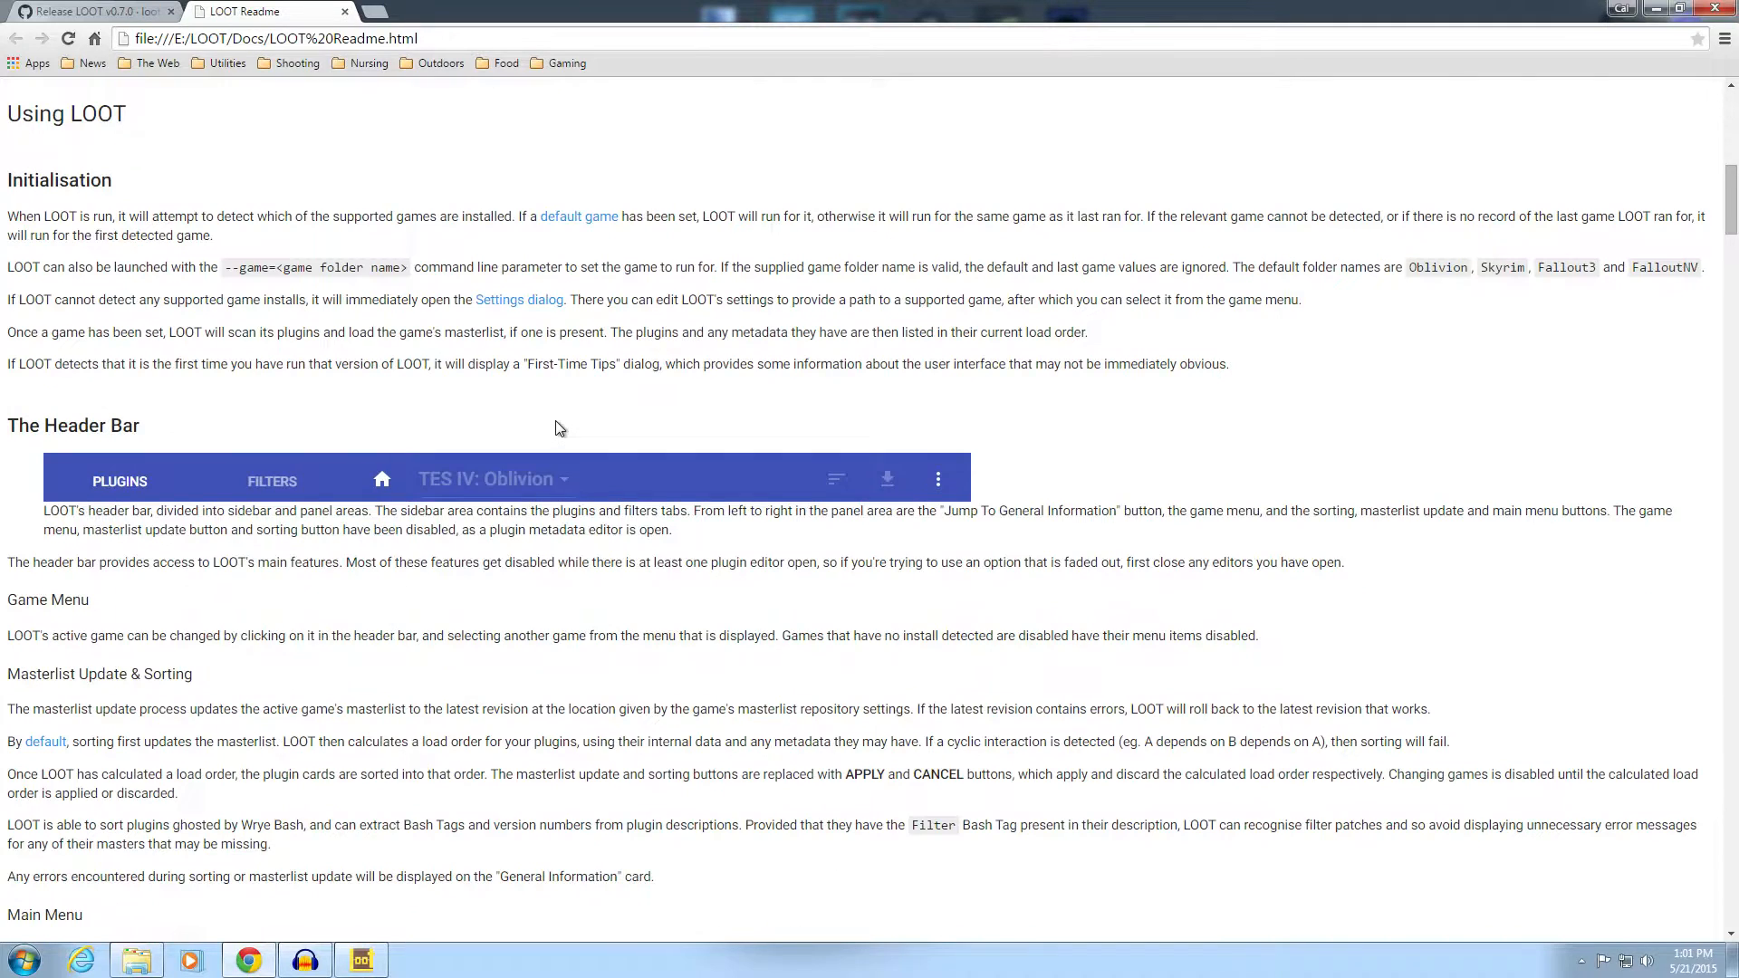
scroll(556, 421, down, 4)
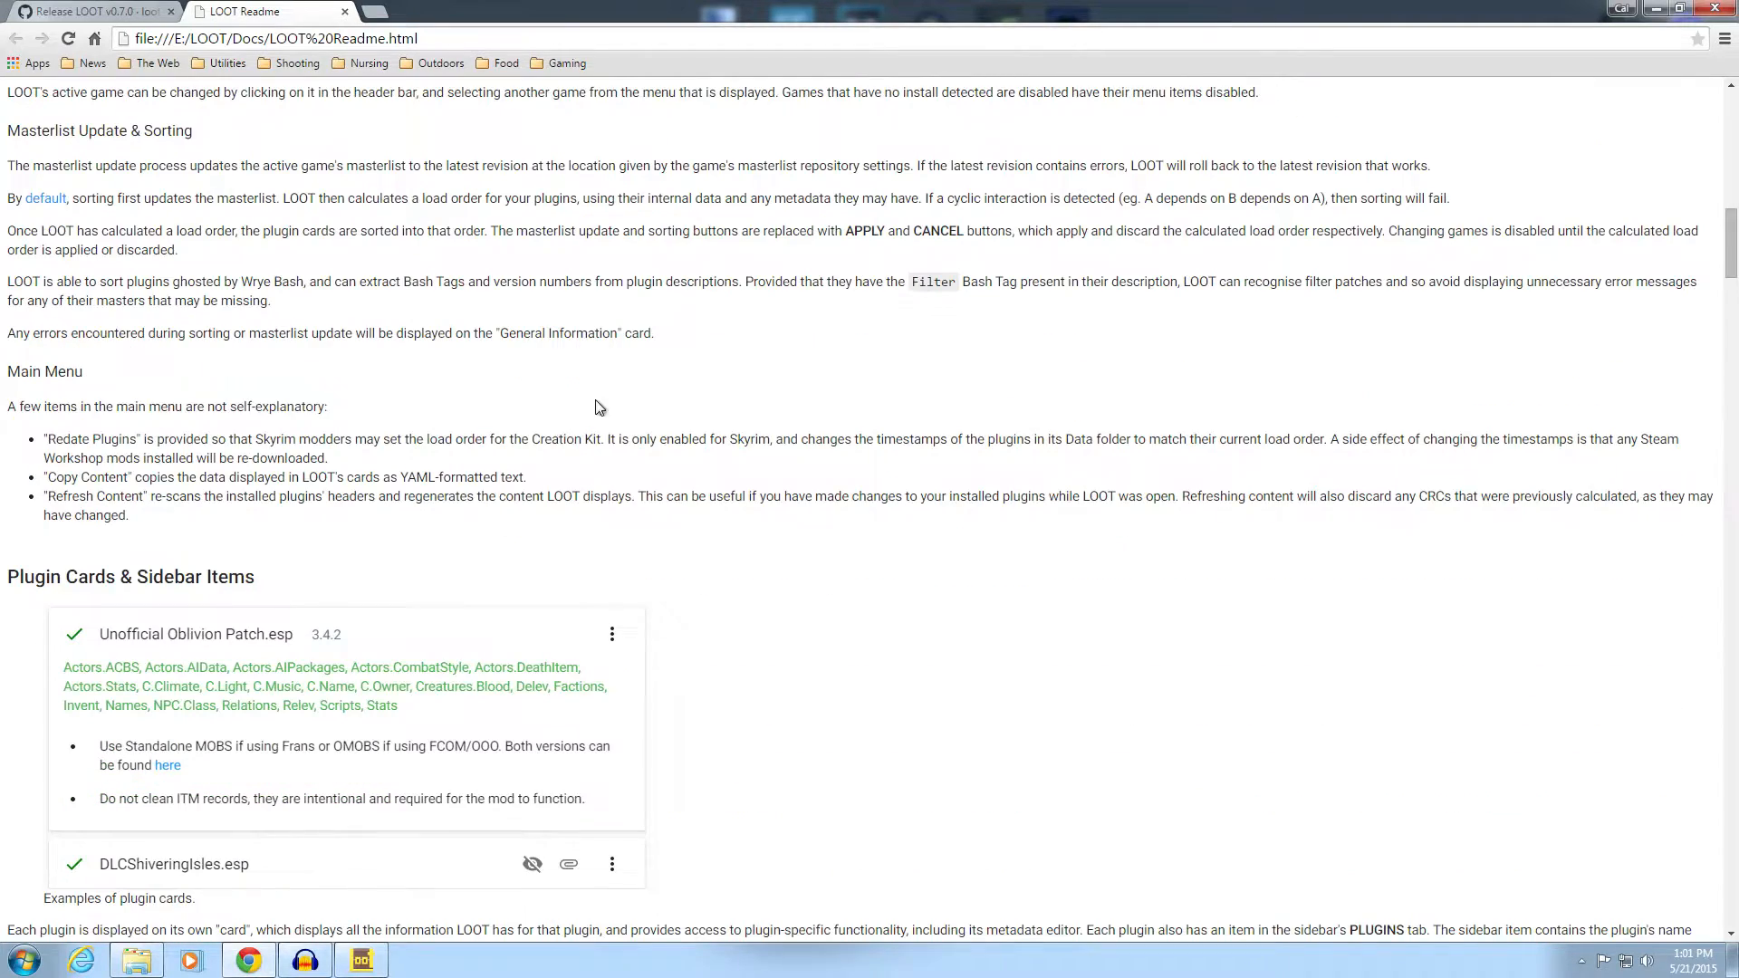
scroll(766, 344, down, 2)
scroll(770, 347, down, 1)
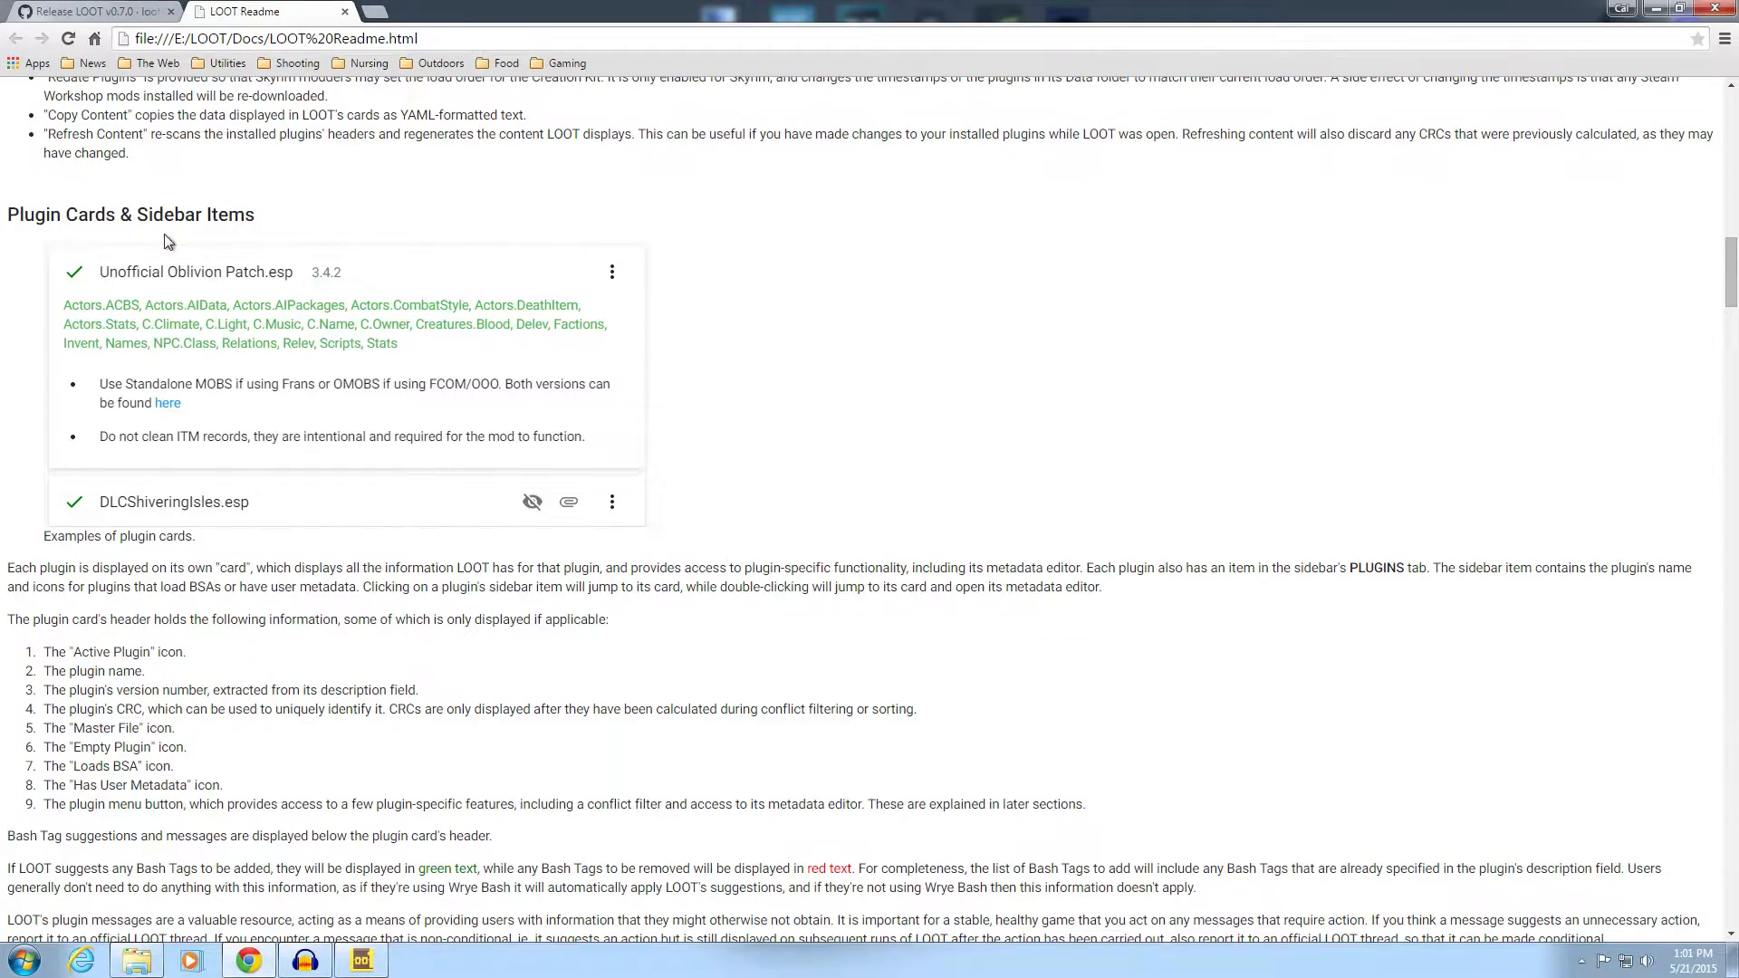
scroll(795, 322, down, 1)
scroll(796, 322, down, 9)
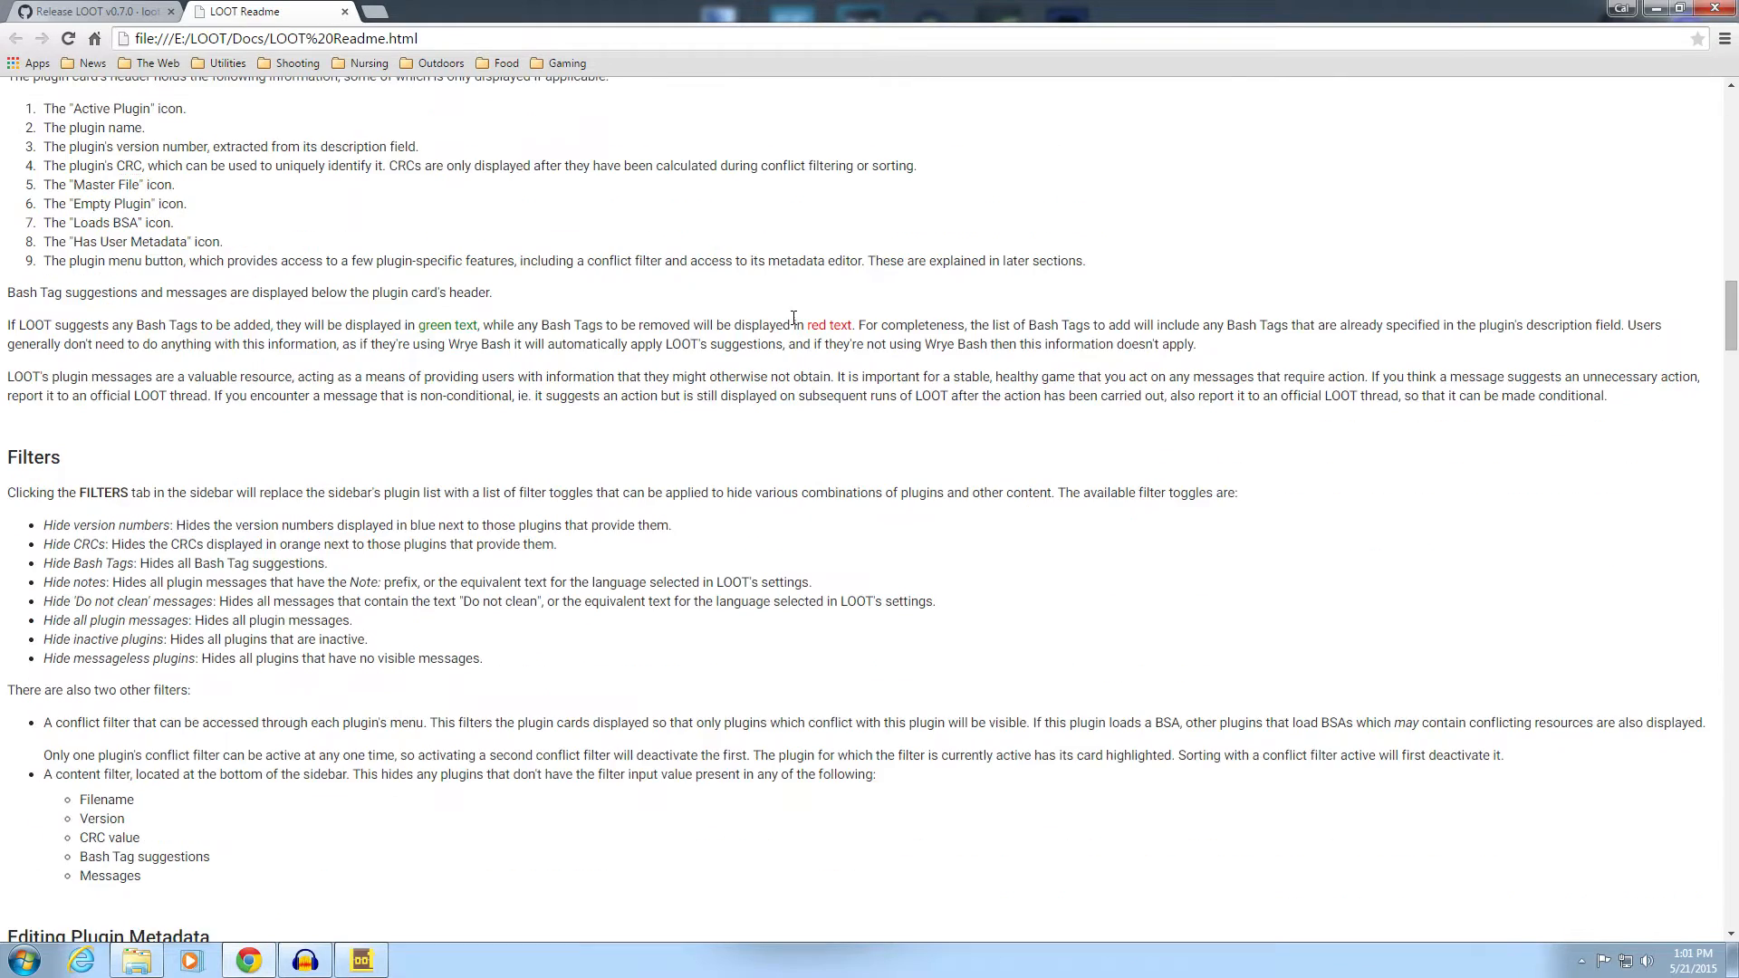
scroll(797, 333, down, 5)
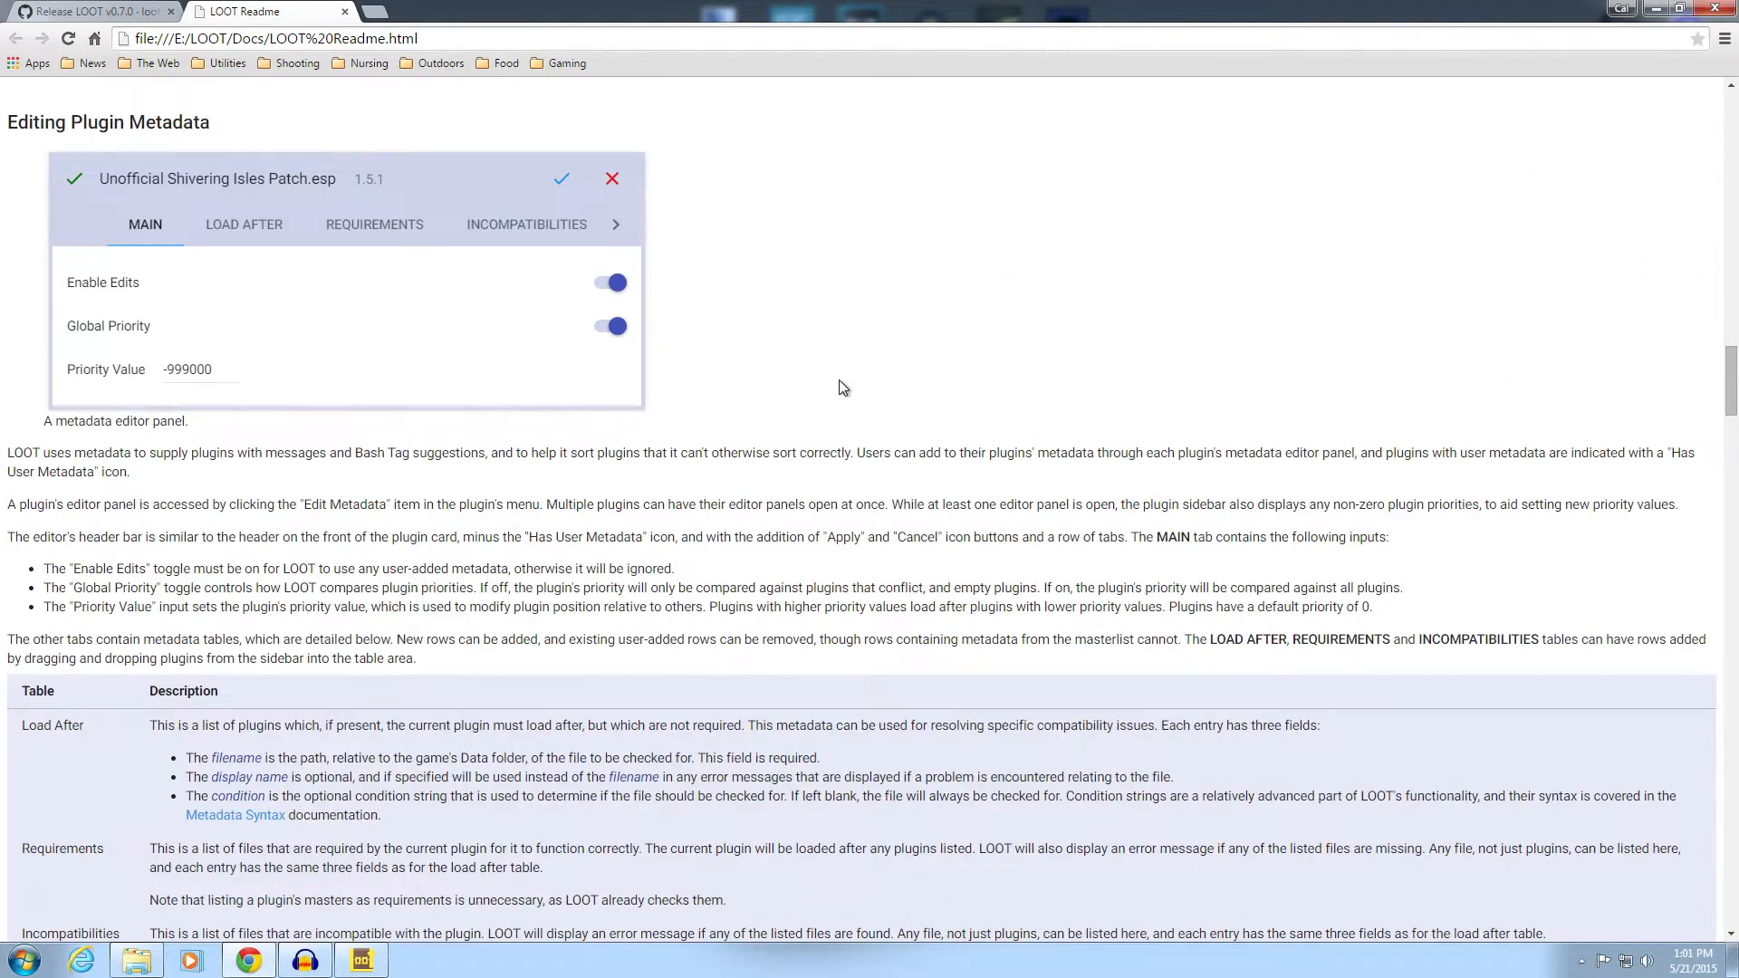
scroll(802, 353, down, 8)
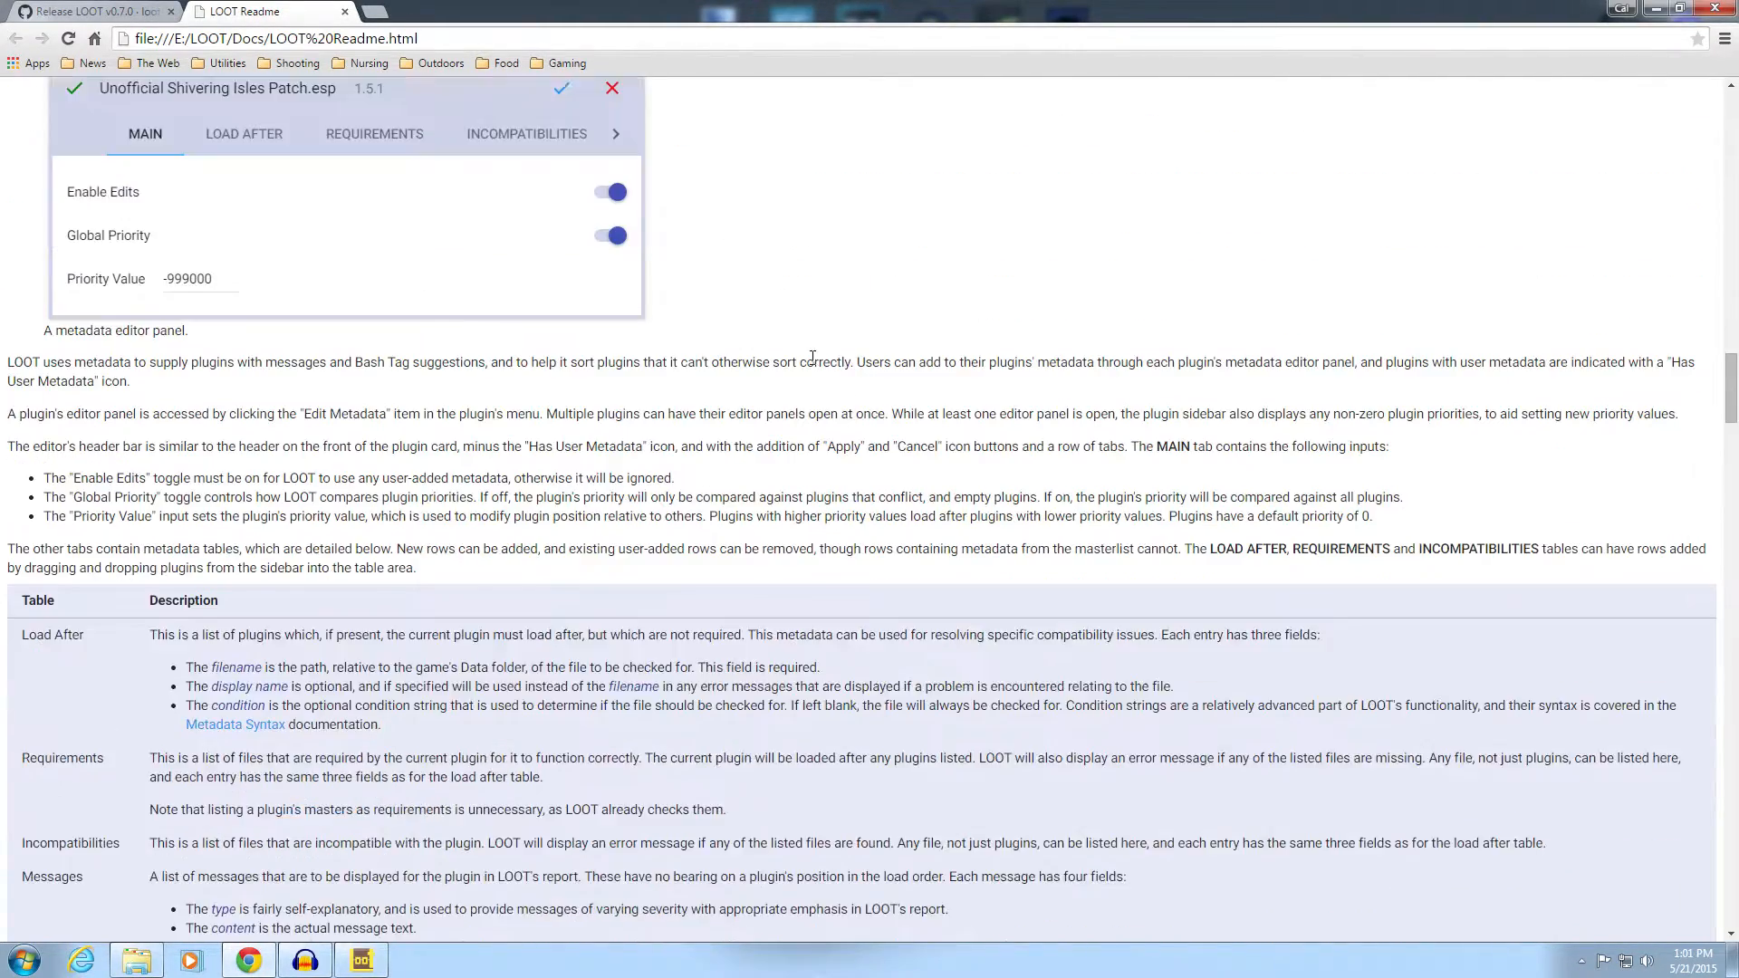
scroll(775, 379, down, 4)
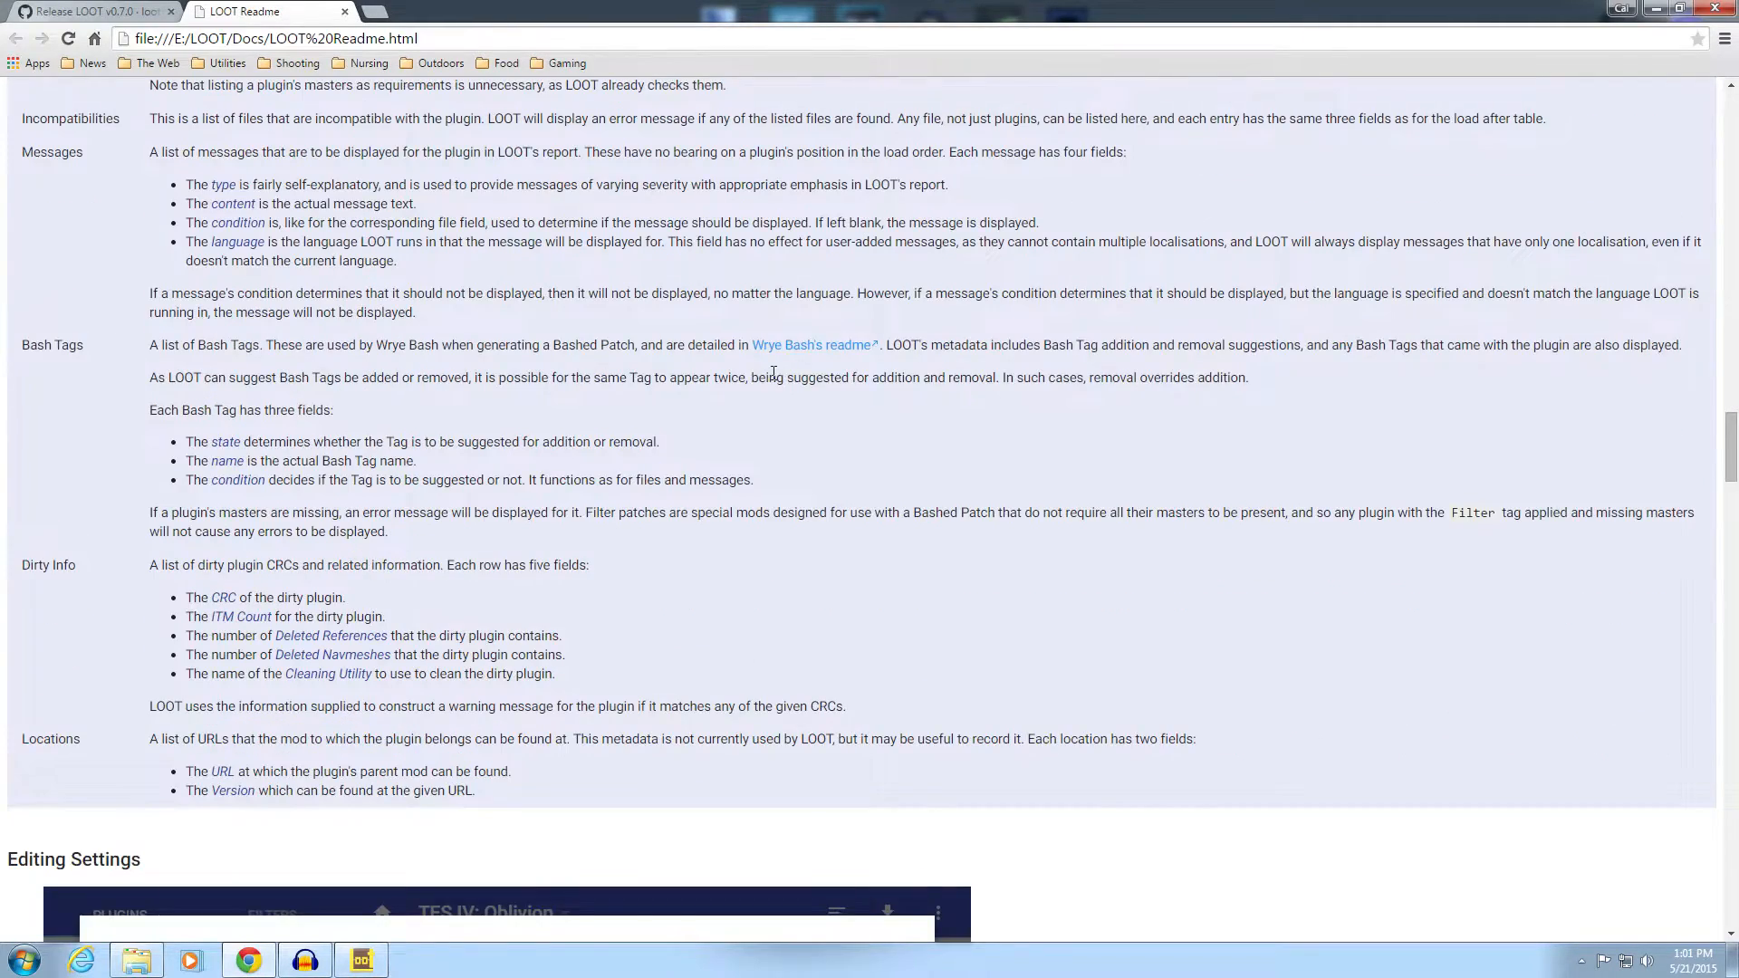
scroll(1087, 417, down, 3)
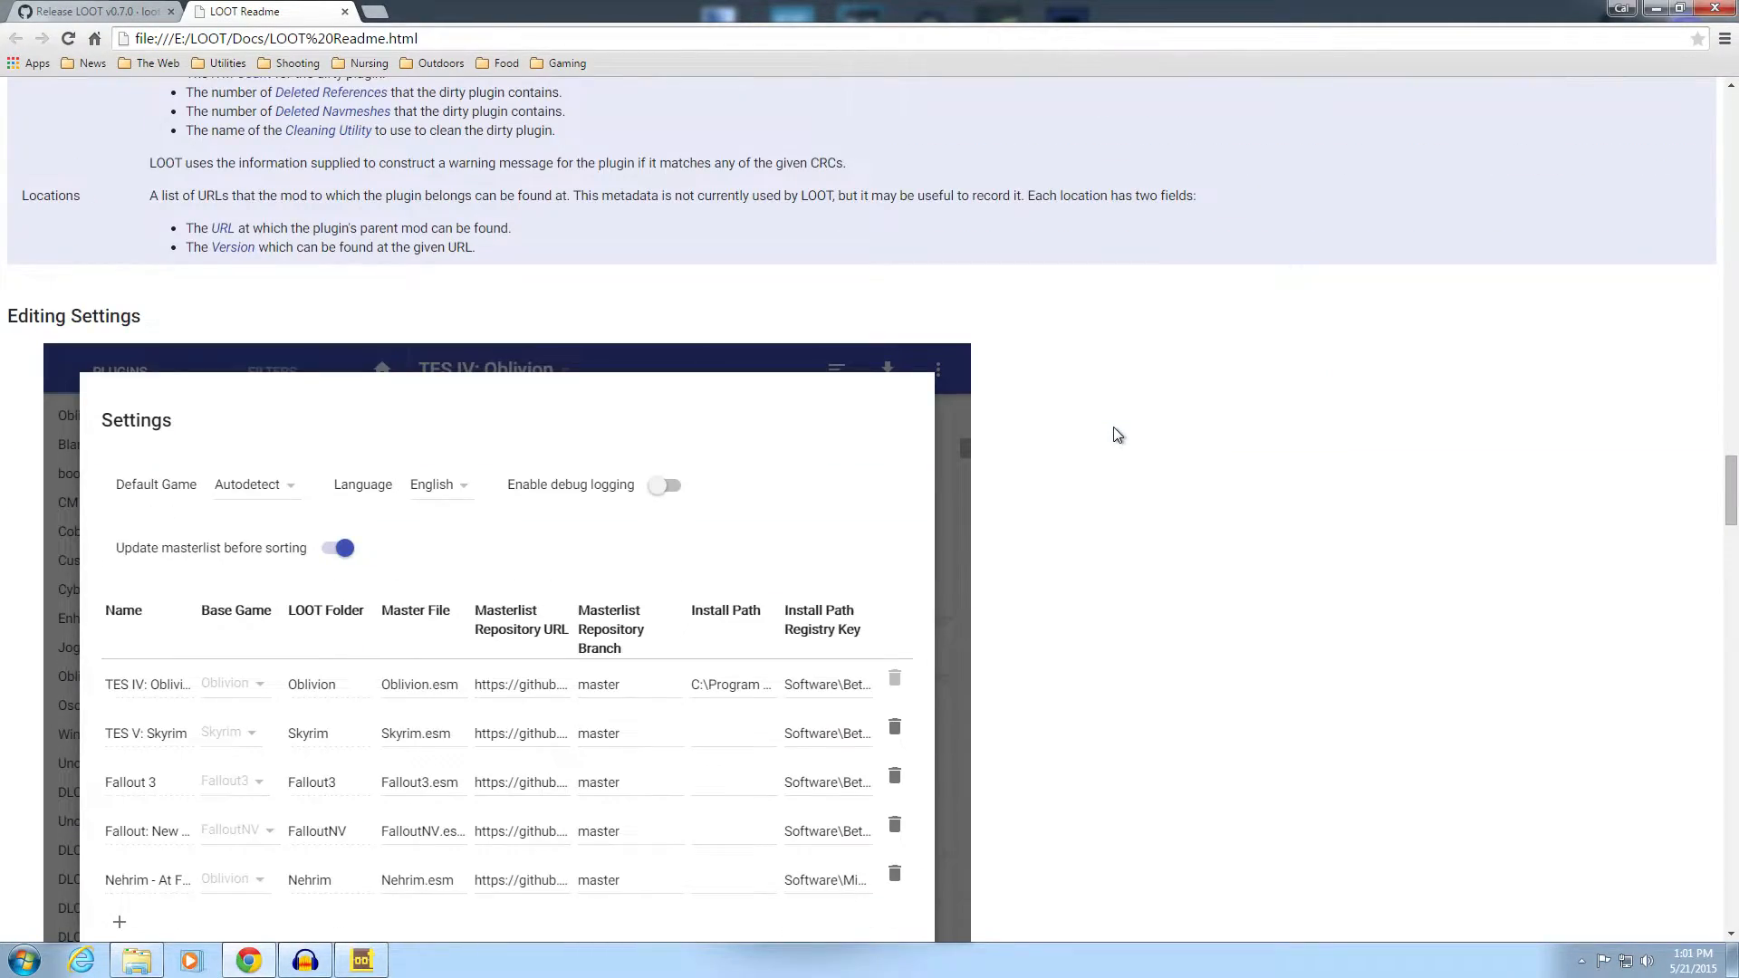
scroll(1106, 453, down, 5)
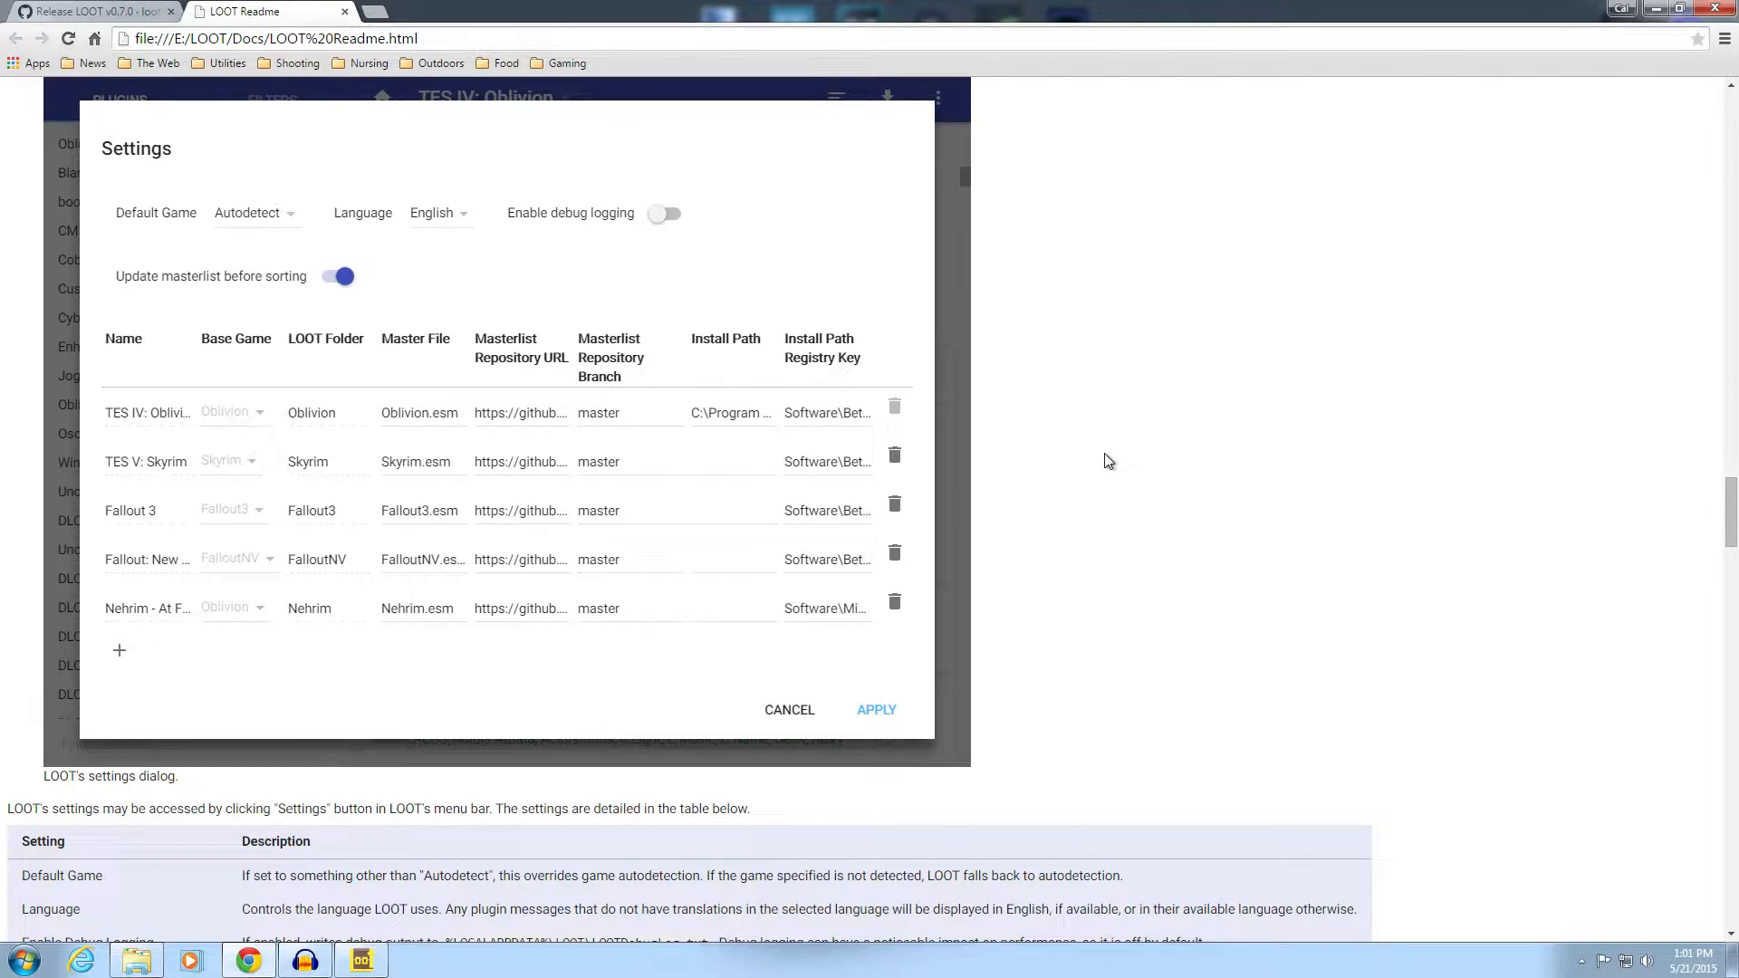
scroll(1107, 460, down, 8)
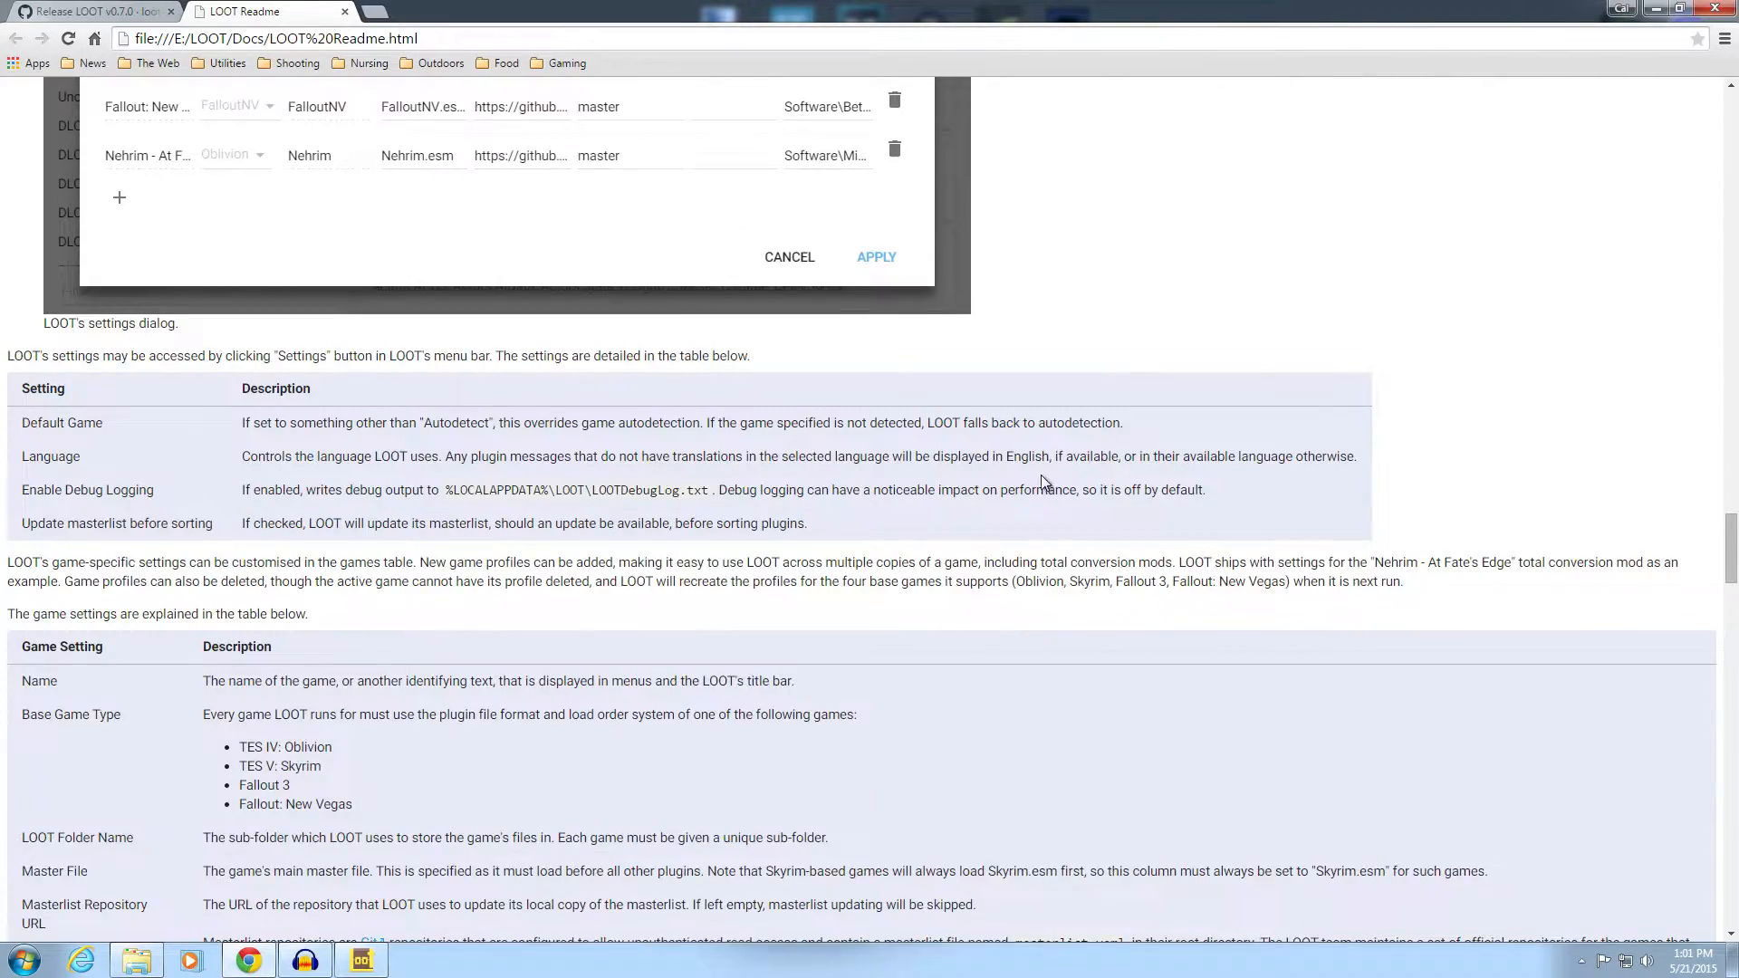
scroll(1033, 489, down, 7)
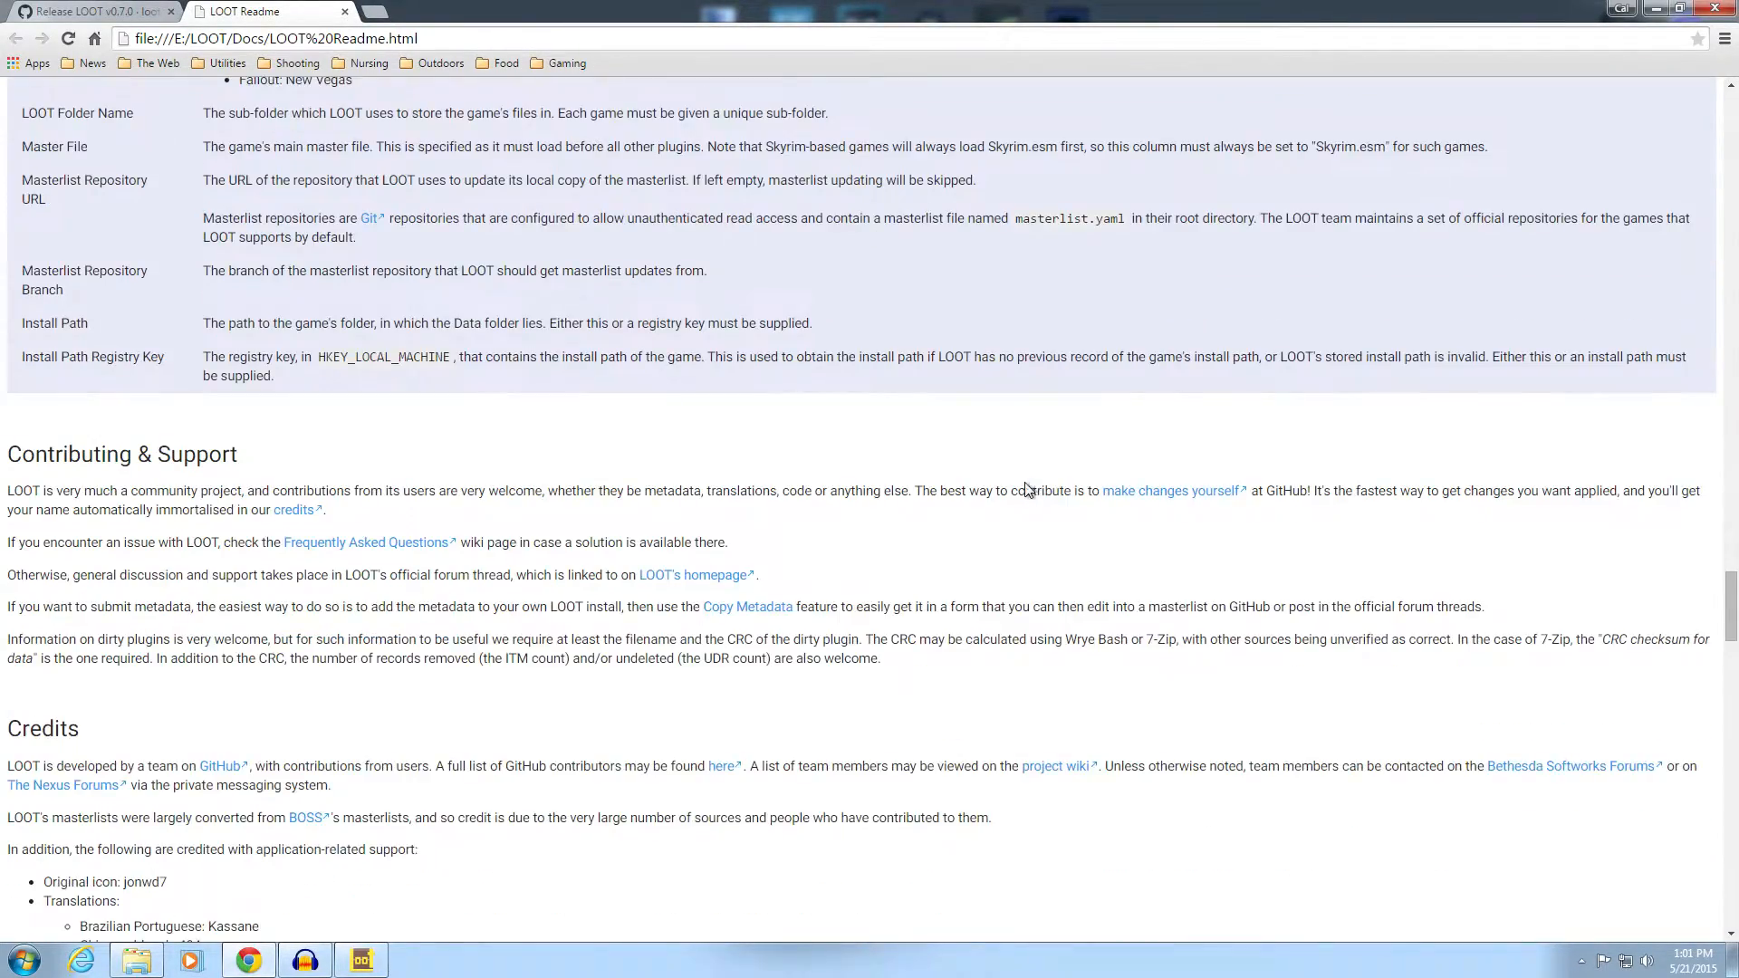
scroll(962, 494, up, 18)
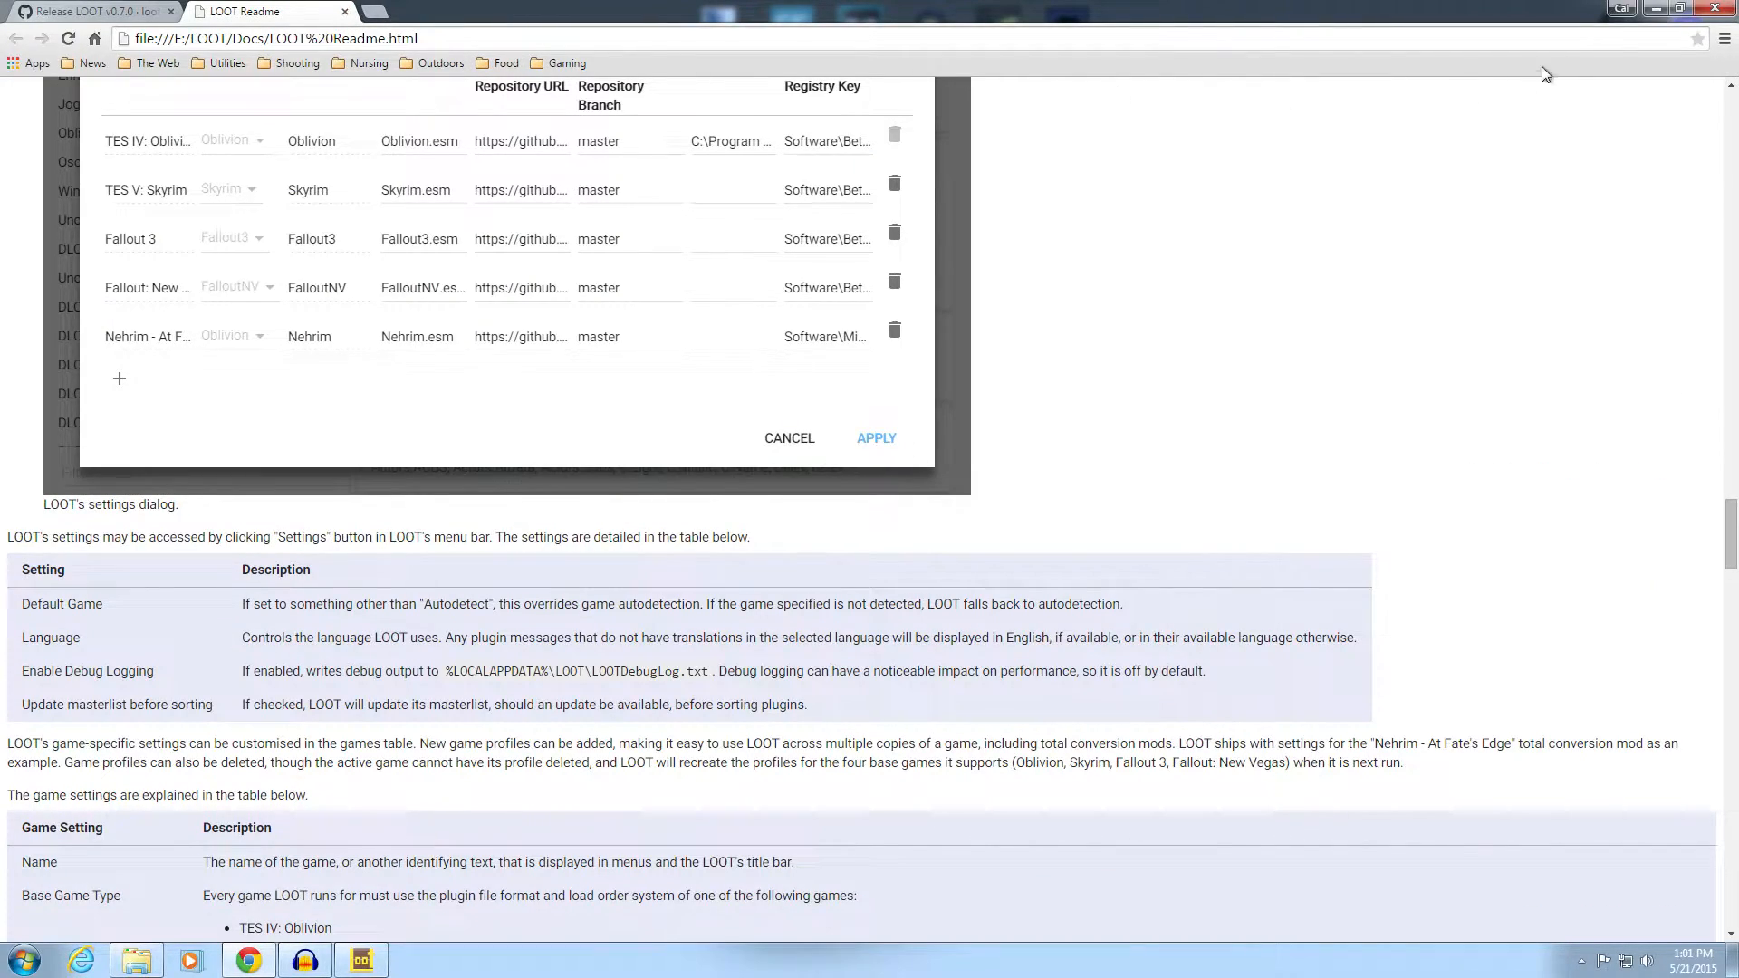
click(1650, 11)
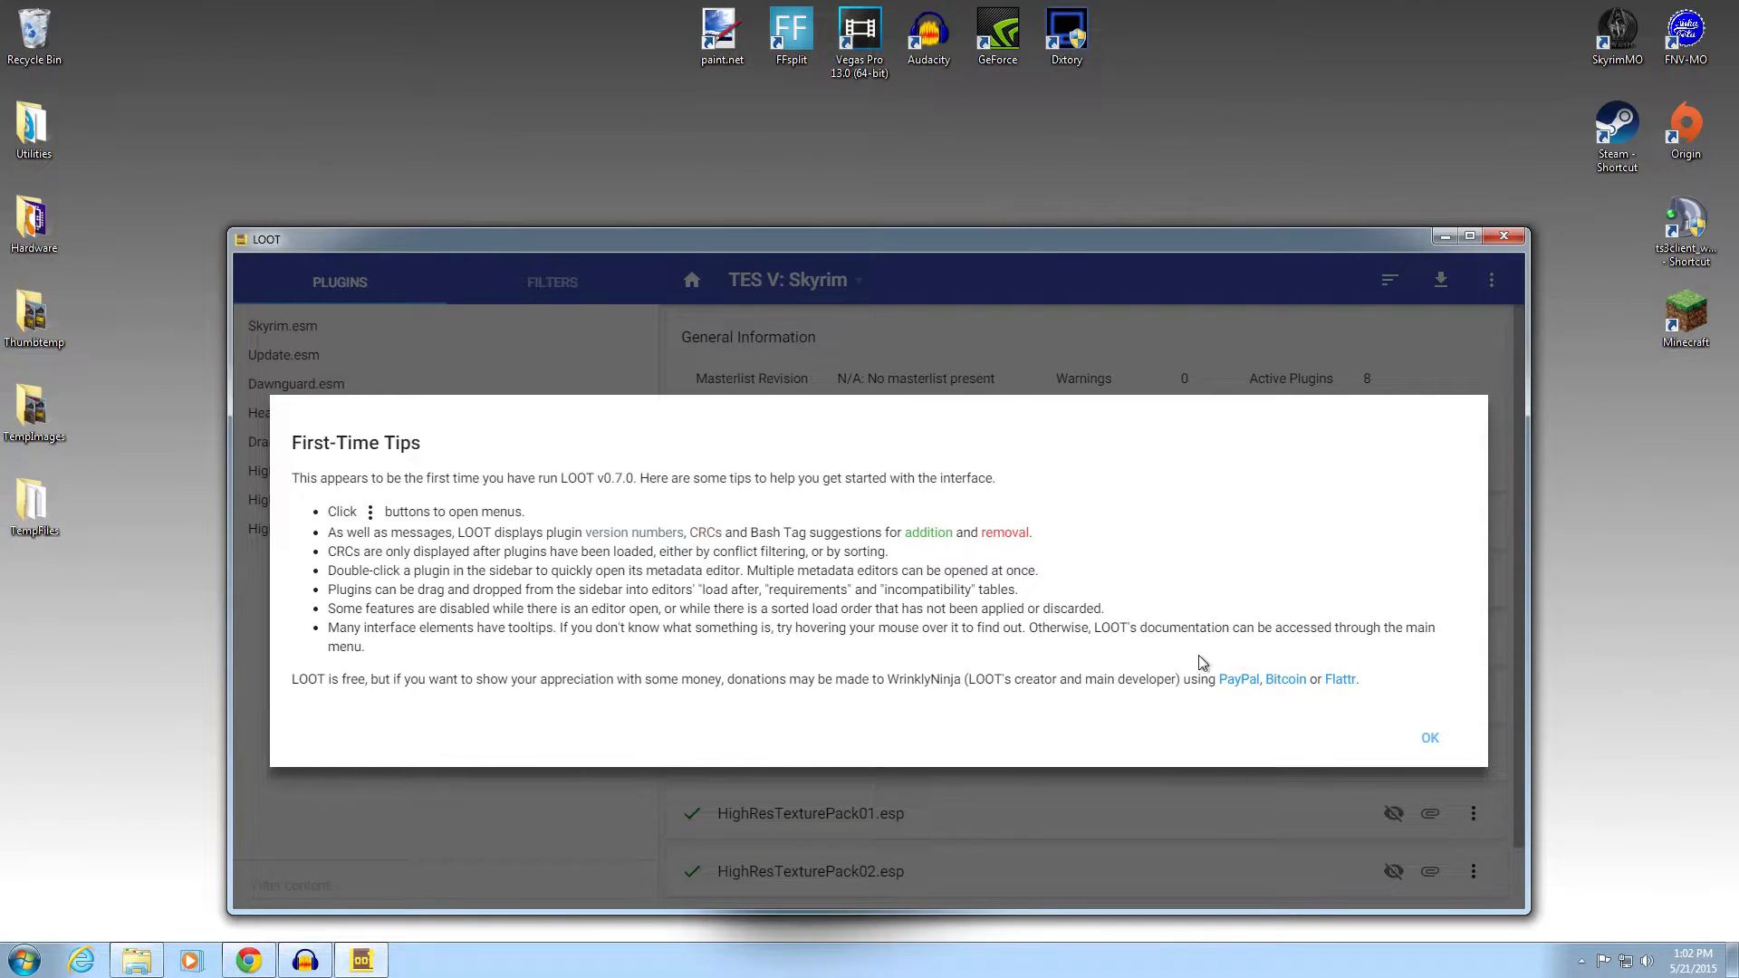
- Dismiss LOOT's First-Time Tips and move its window higher on the desktop
click(1431, 743)
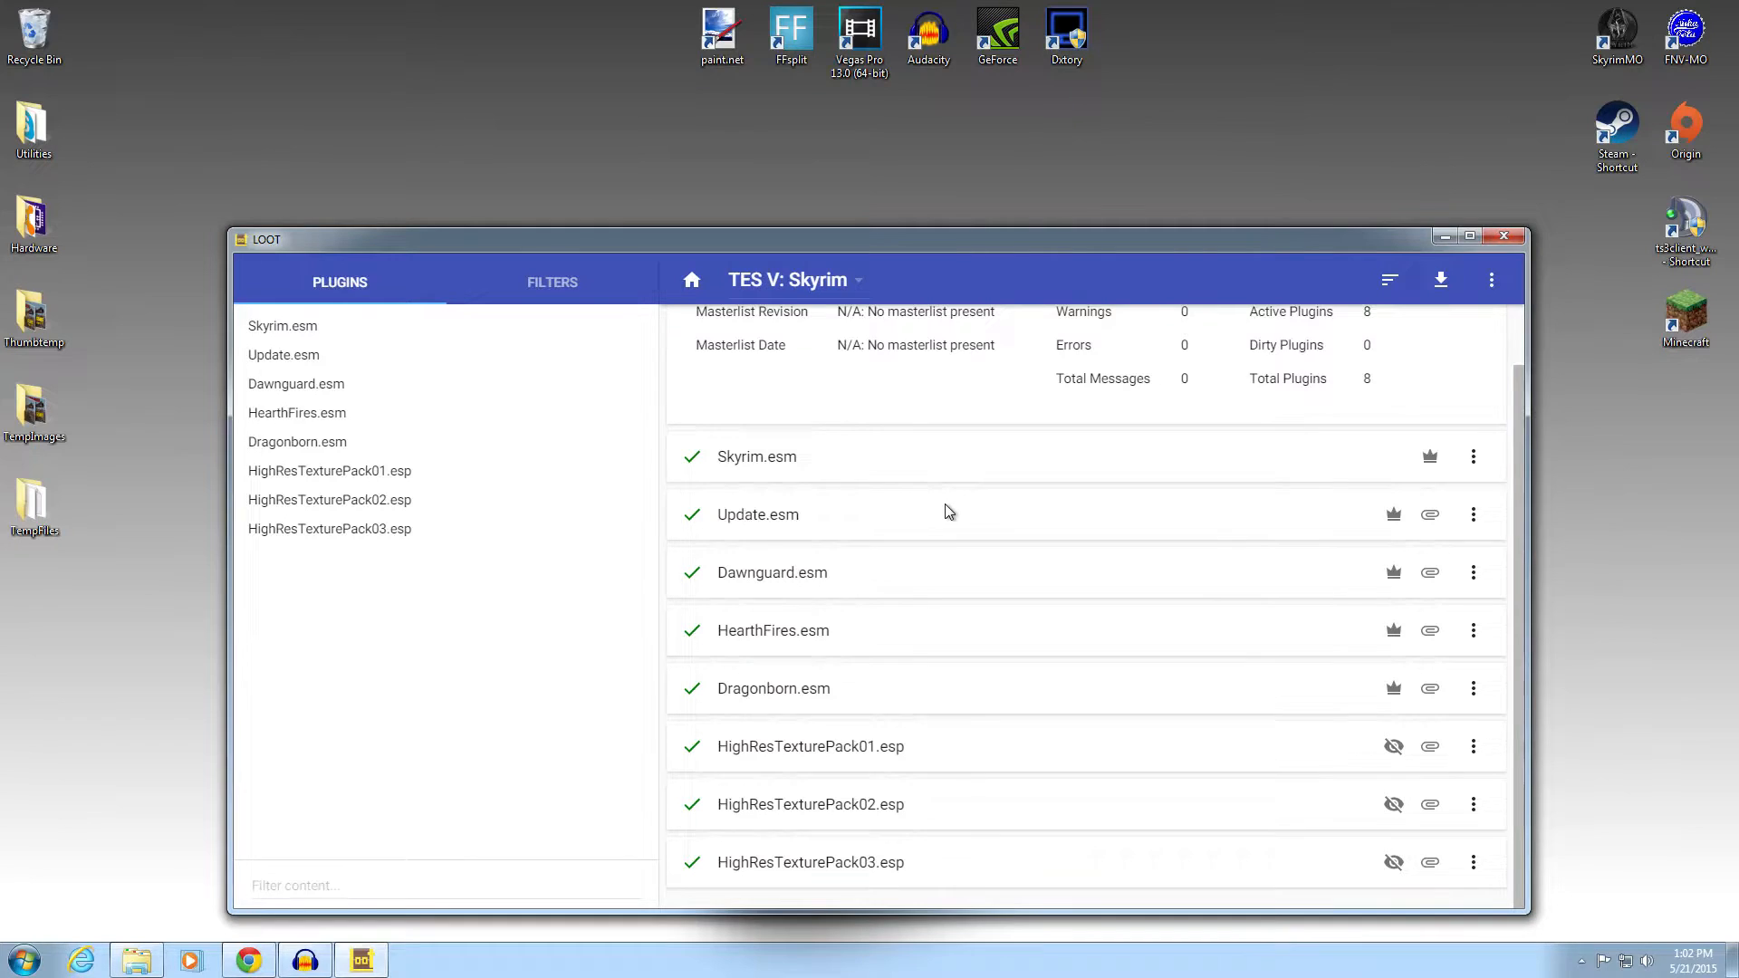
drag(822, 241, 796, 141)
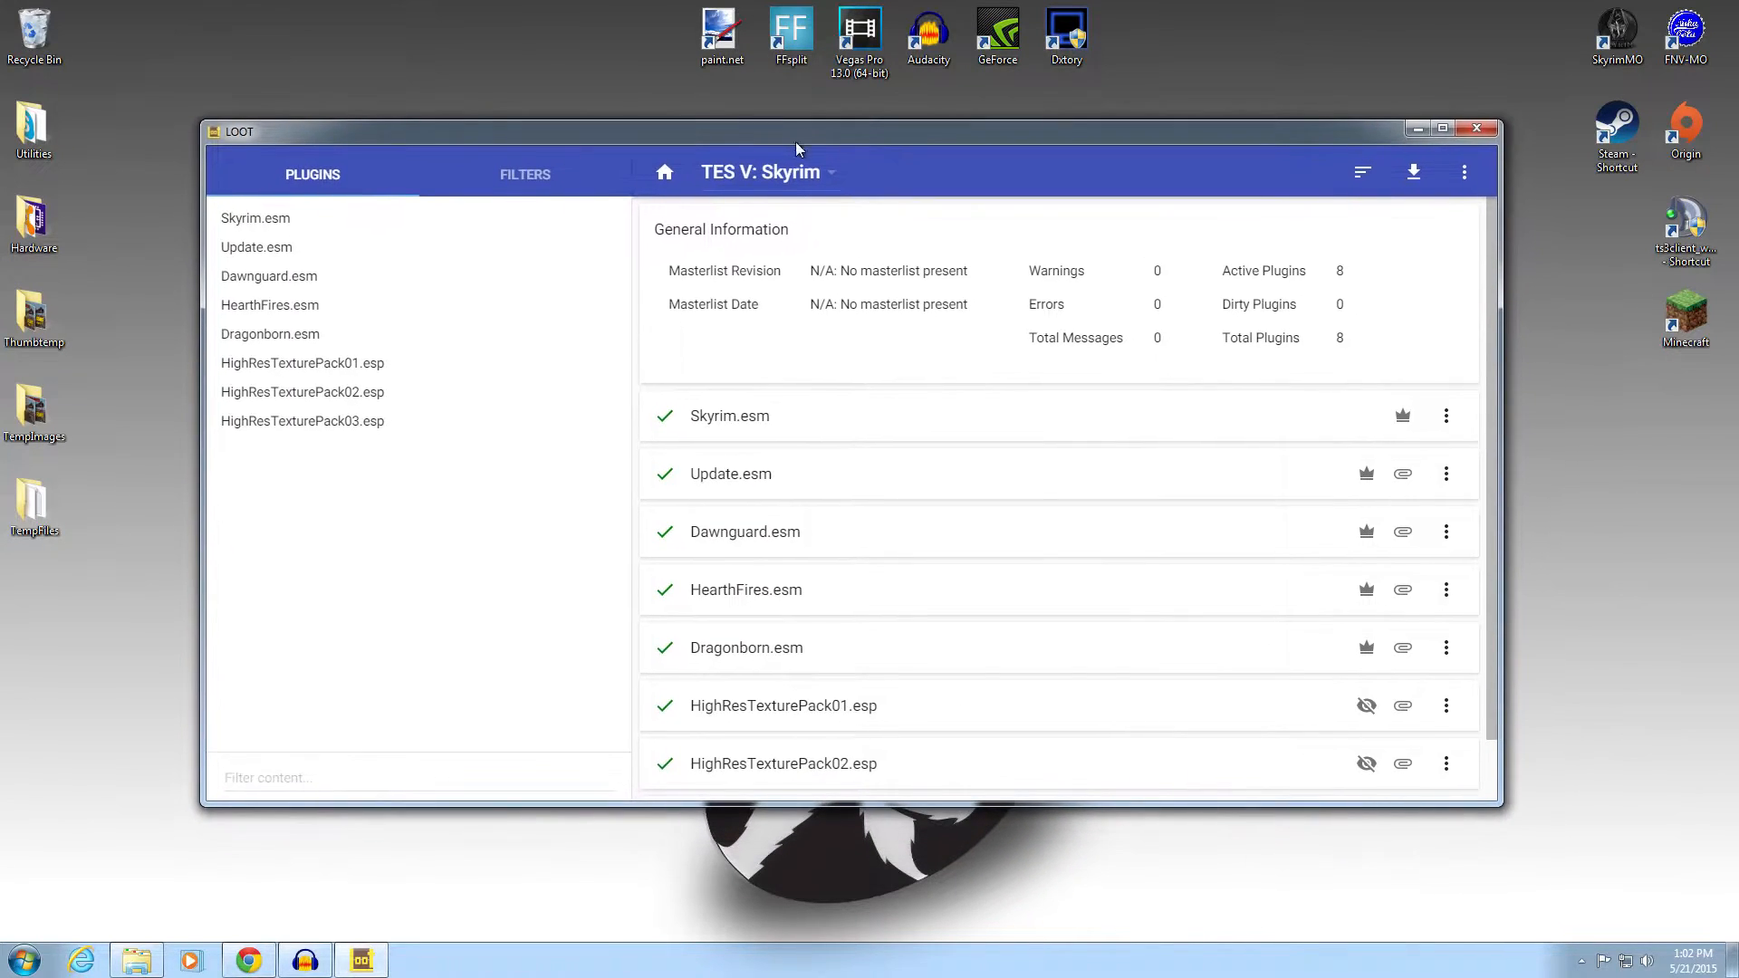
- Switch the active game to Fallout: New Vegas to view its plugins, and return to TES V: Skyrim
click(833, 183)
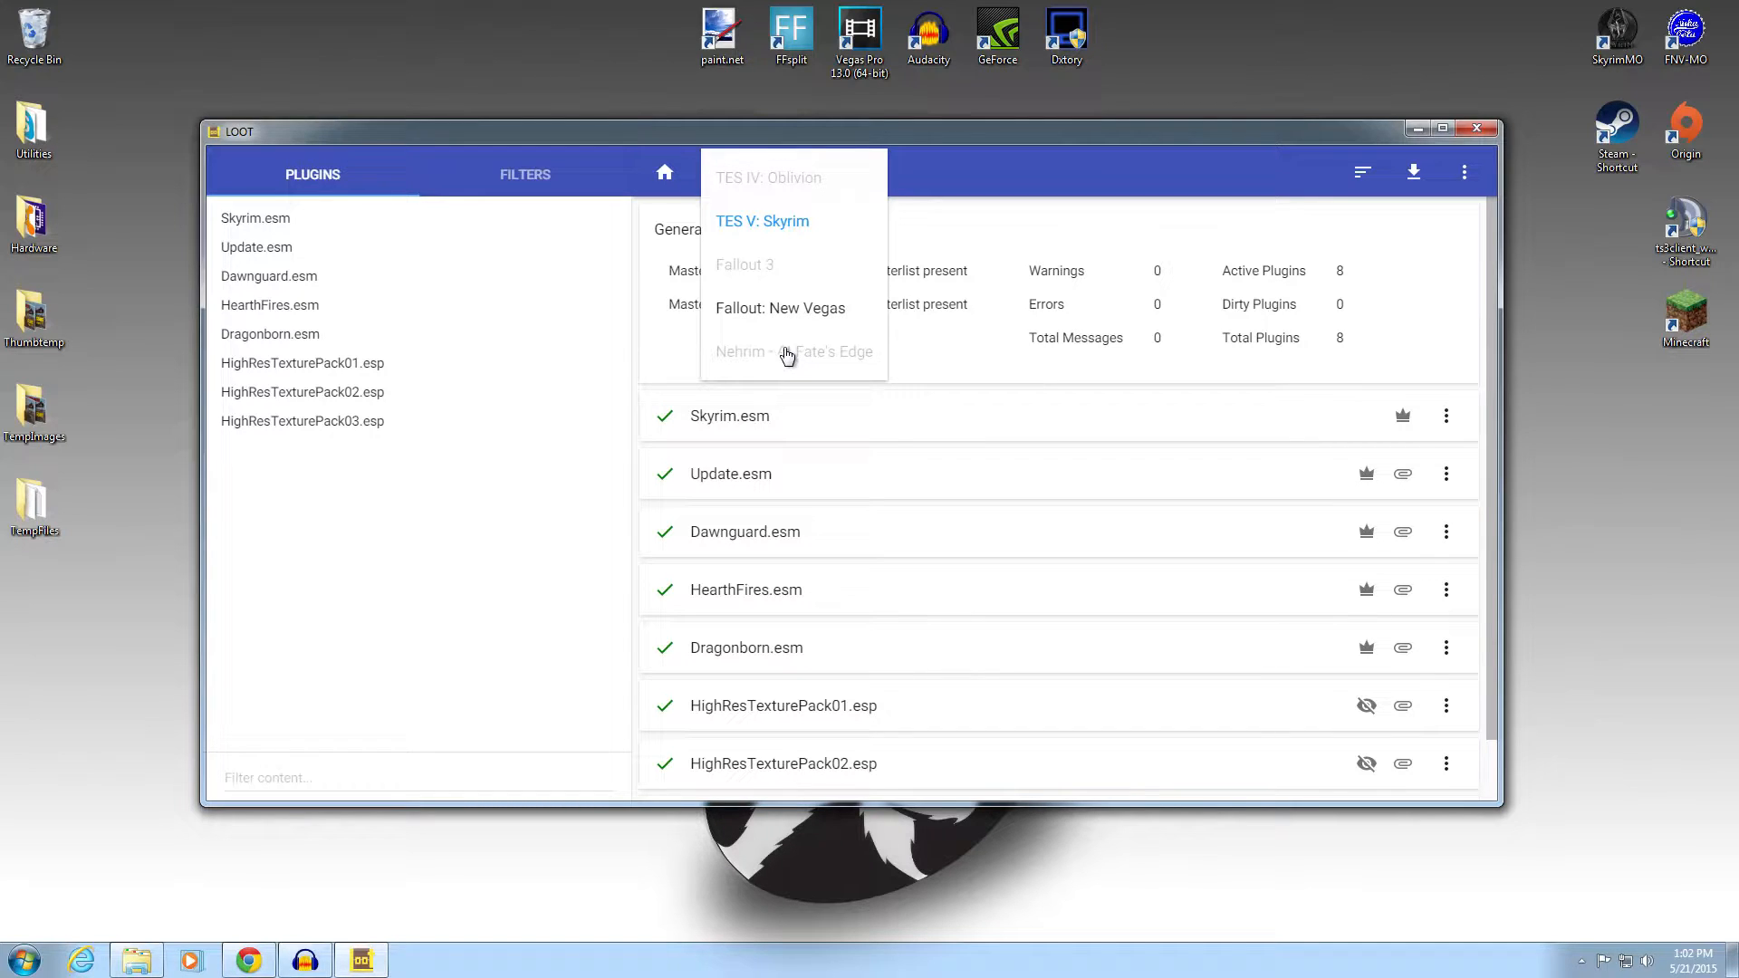
click(785, 312)
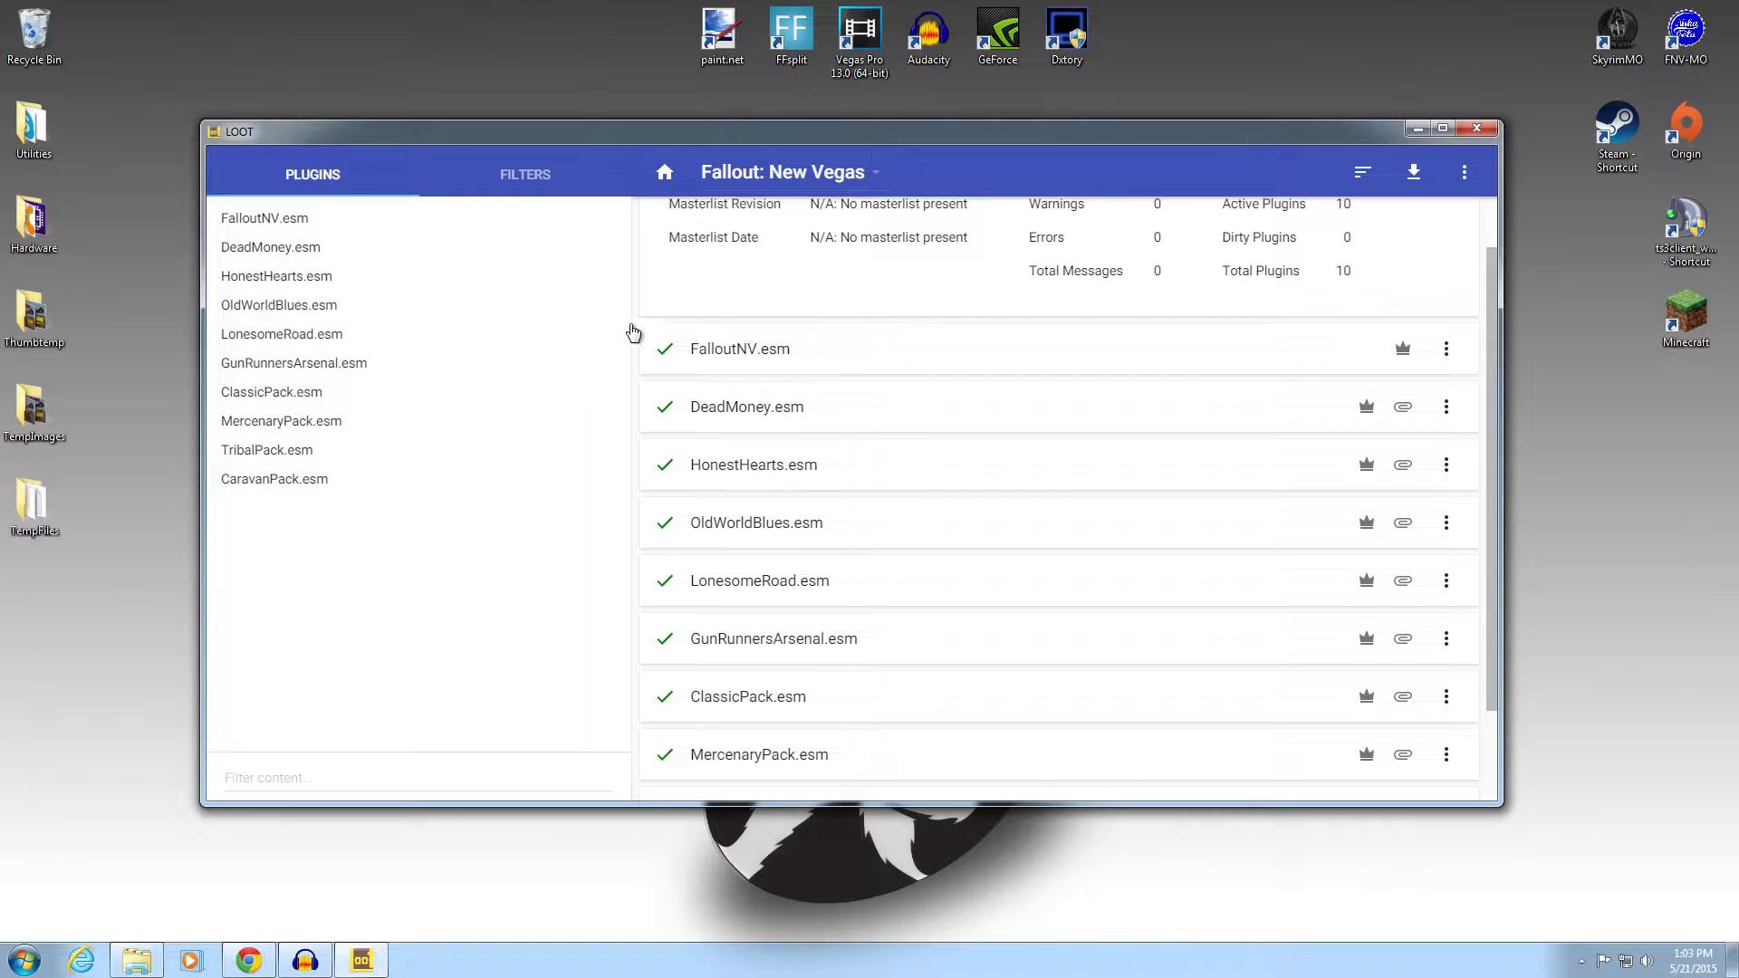
click(870, 175)
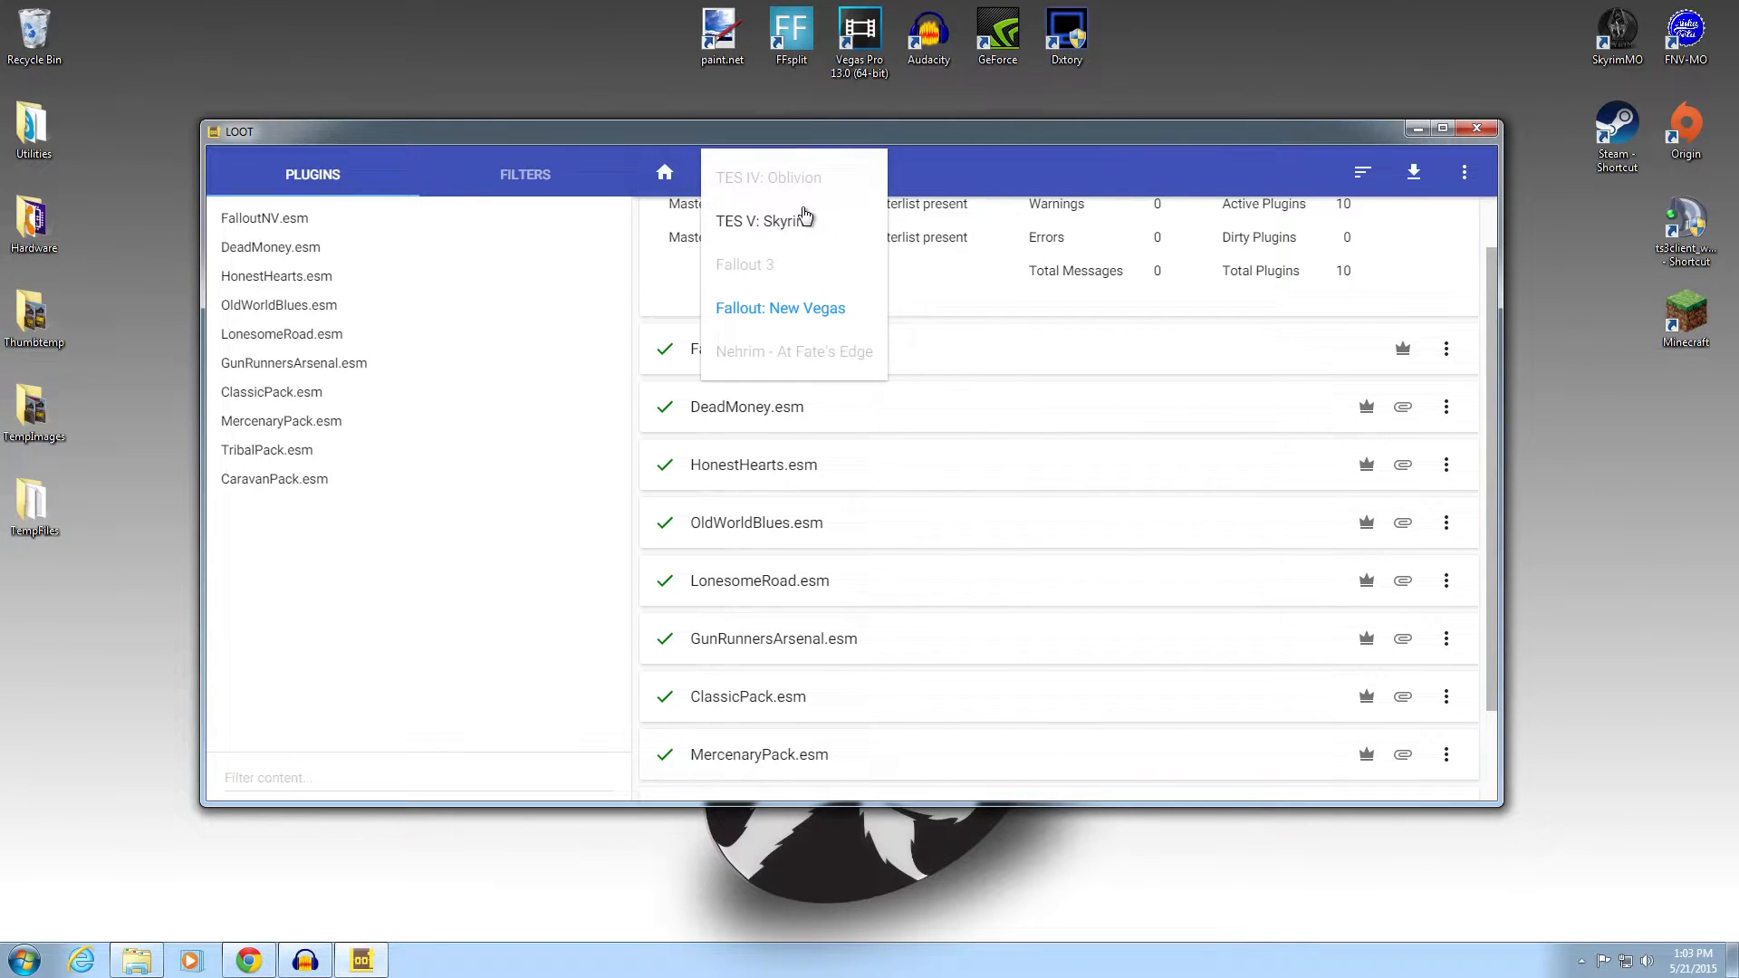
click(765, 223)
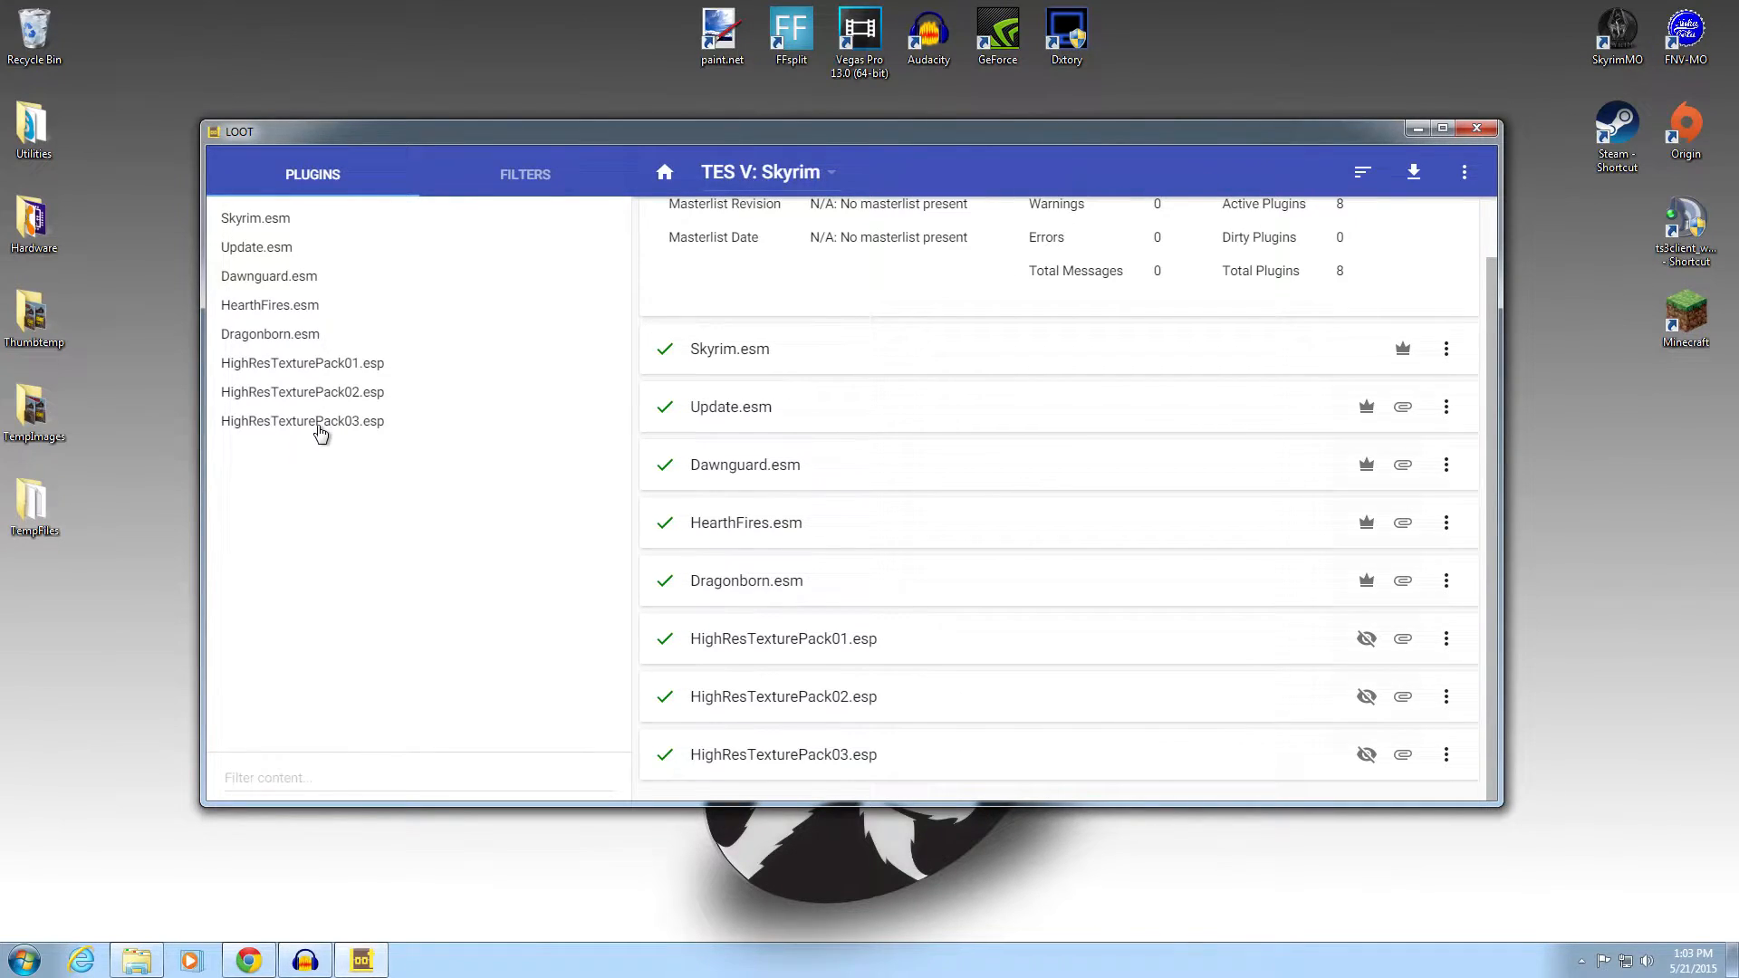
scroll(1066, 468, up, 1)
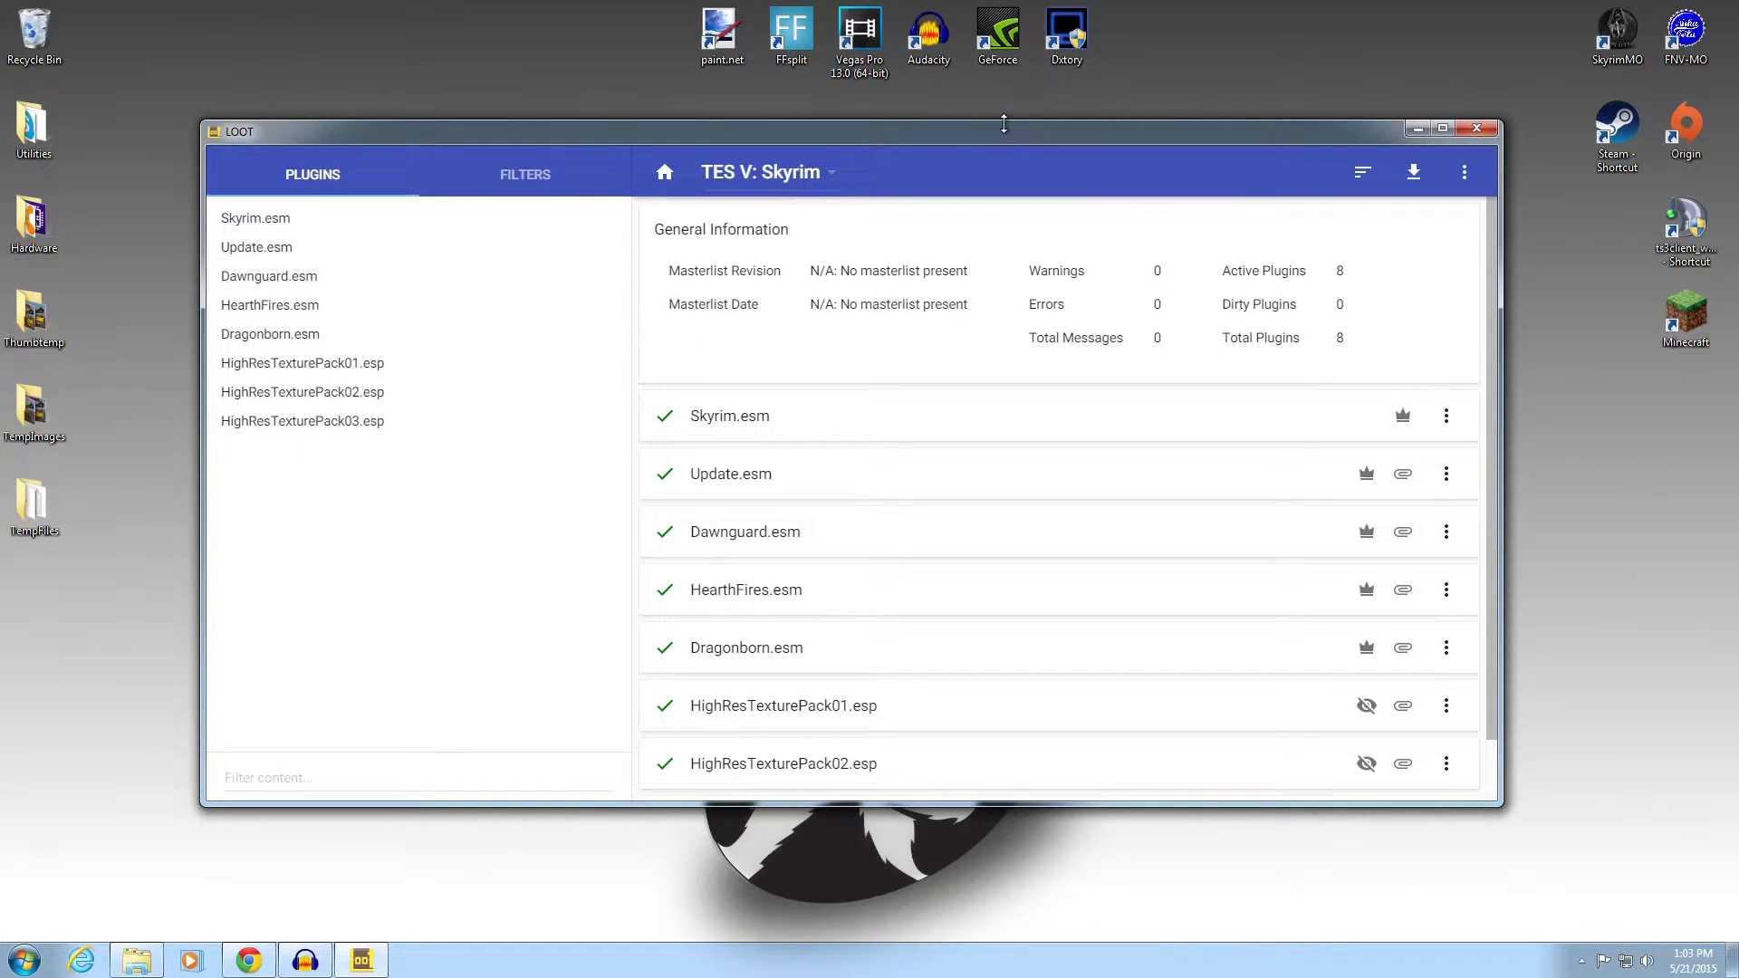
drag(1002, 134, 997, 170)
- Look up the shortcut creation options for LOOT.exe in the E:\LOOT folder and close the folder window
click(151, 952)
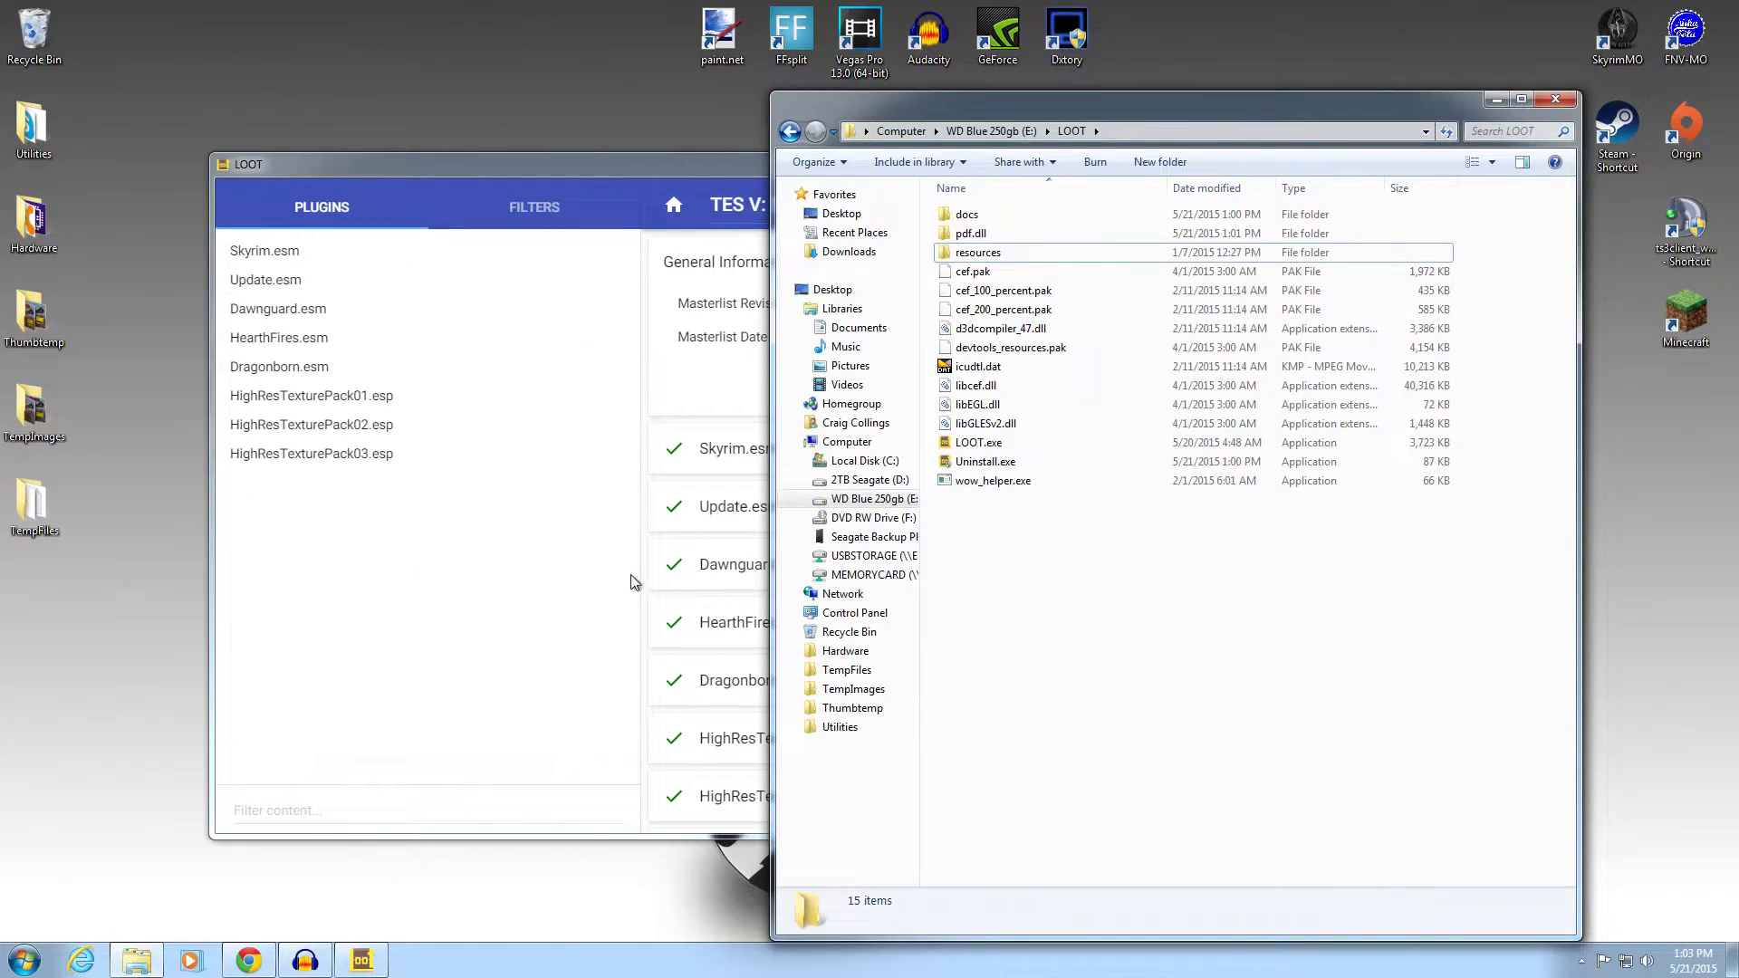
right_click(994, 448)
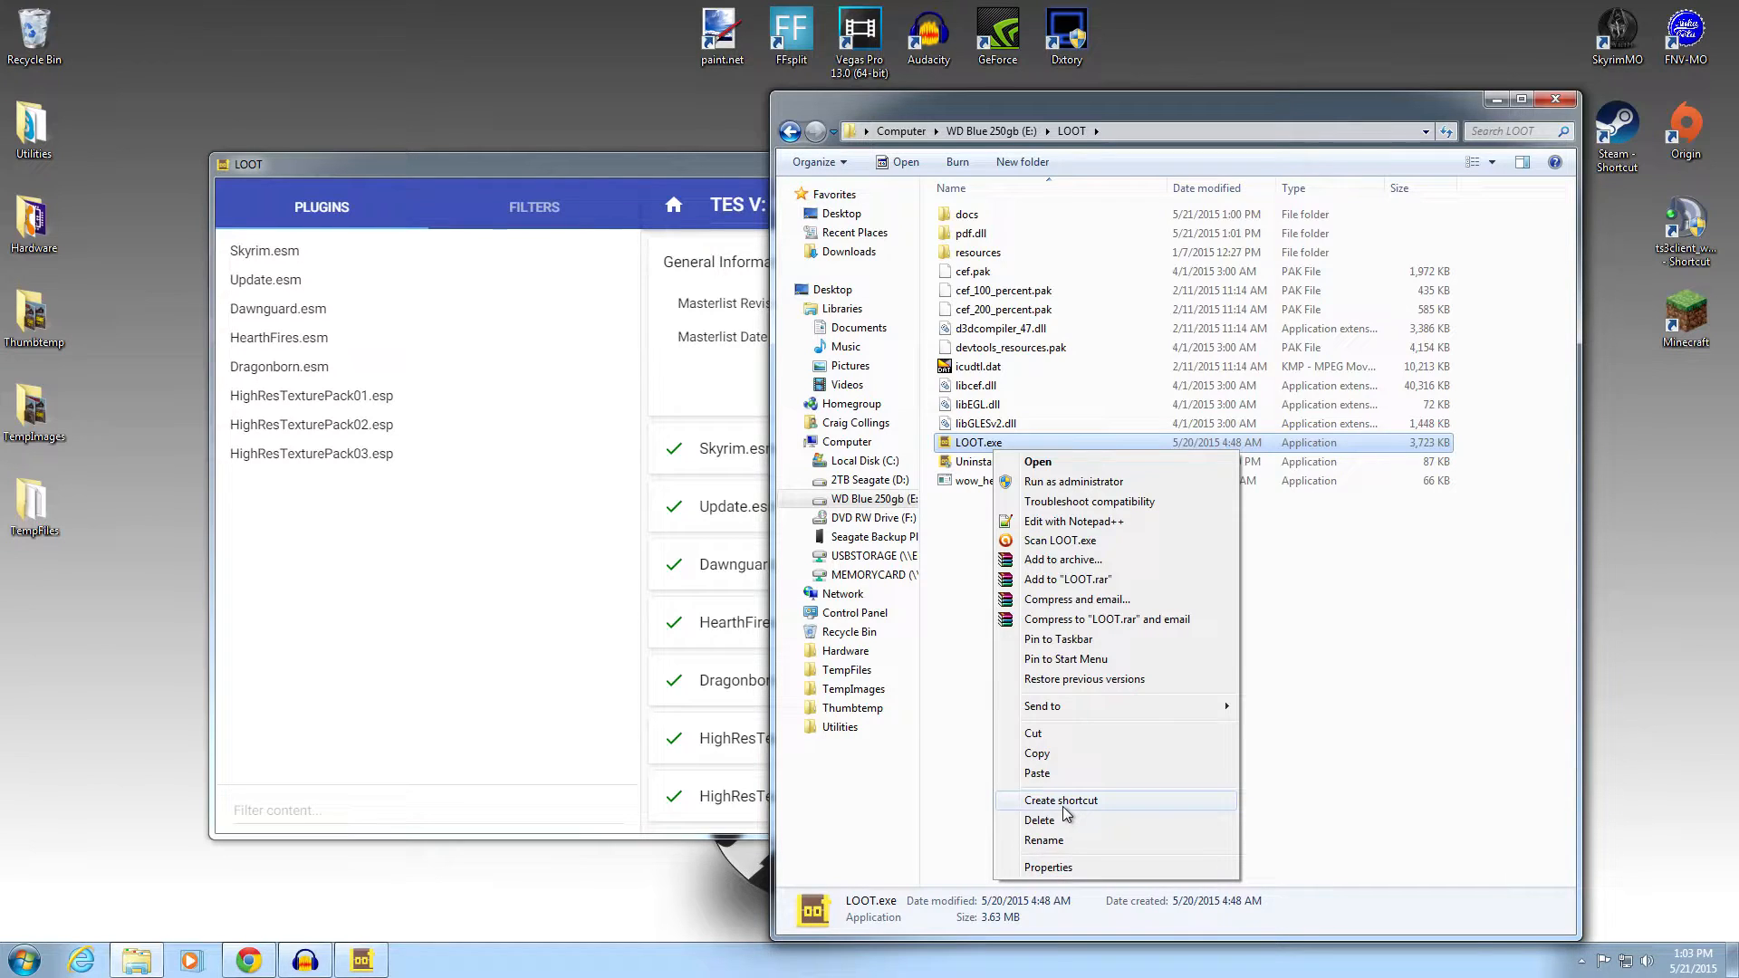
click(1304, 703)
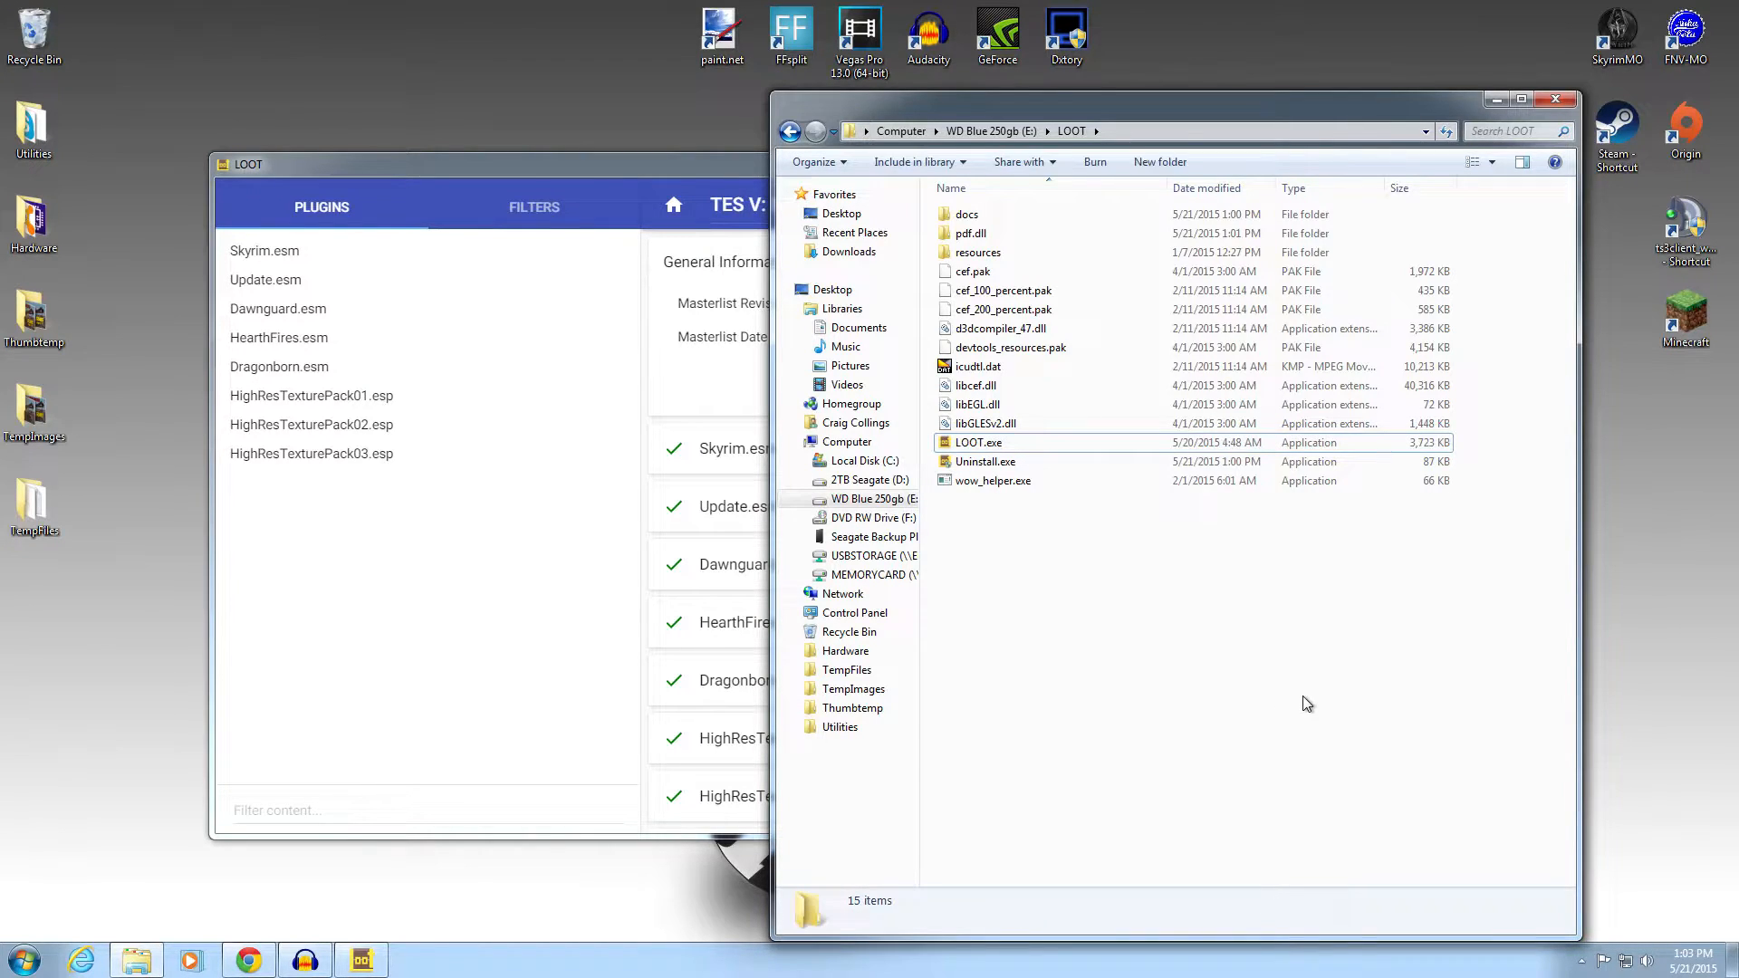
click(1556, 101)
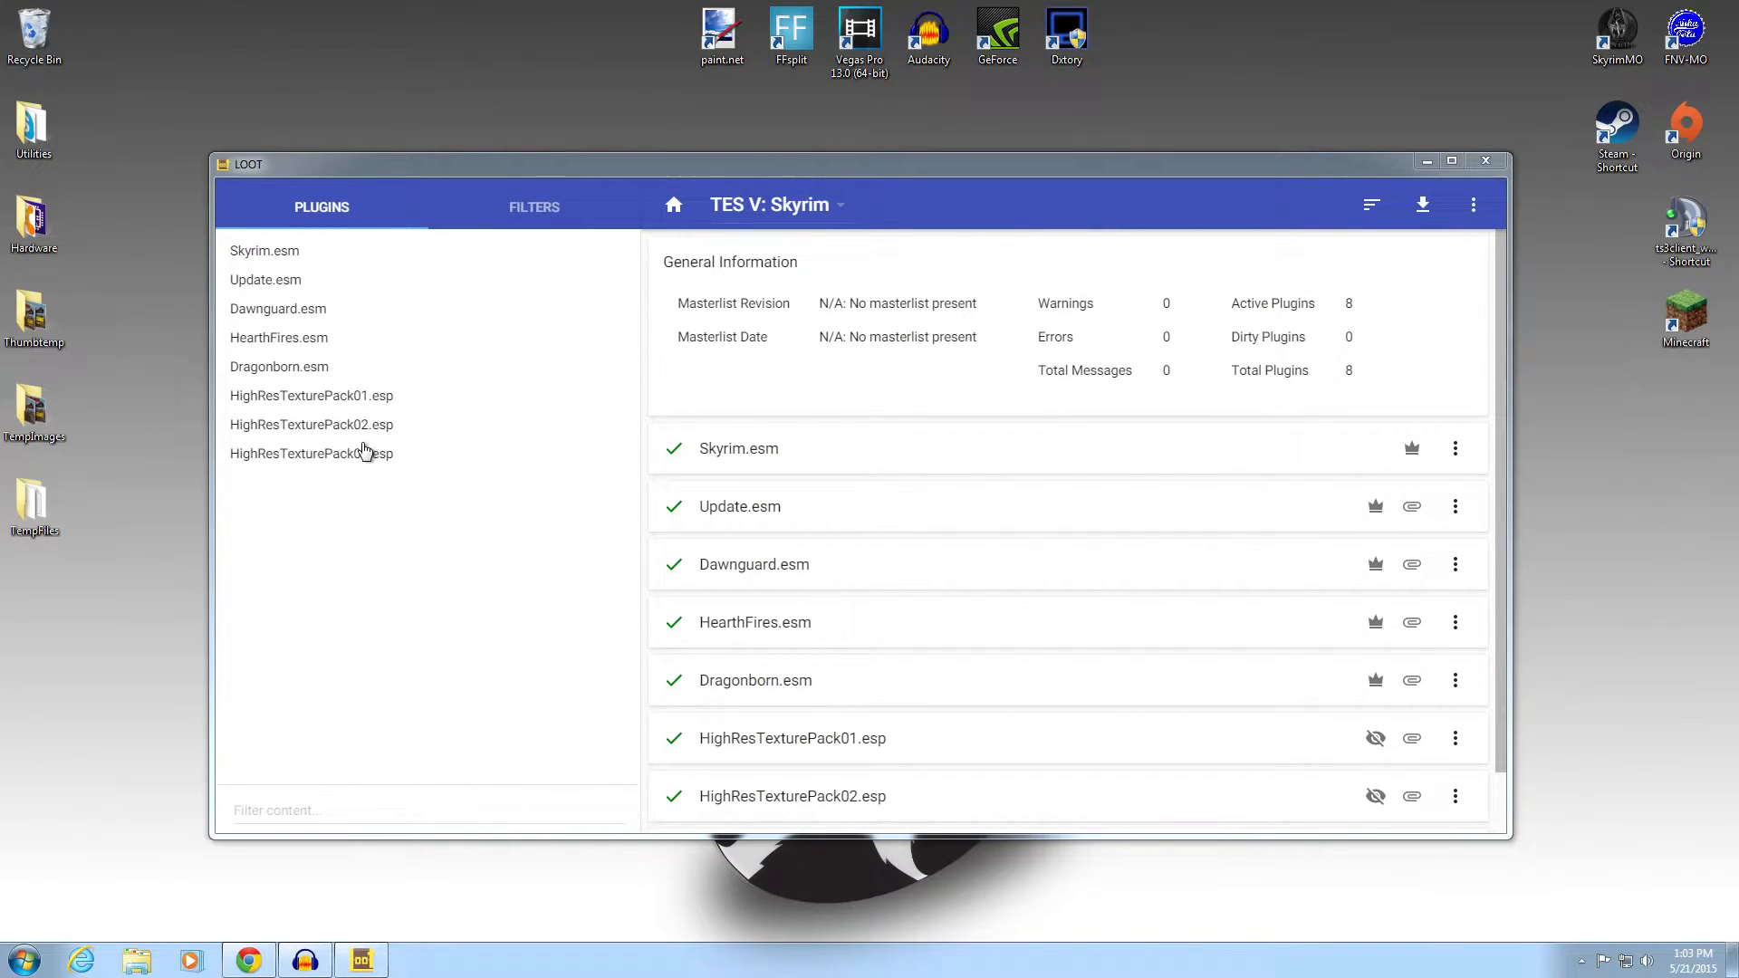
- Close LOOT and place the LOOT installer on the desktop below the TempFiles folder
click(1485, 163)
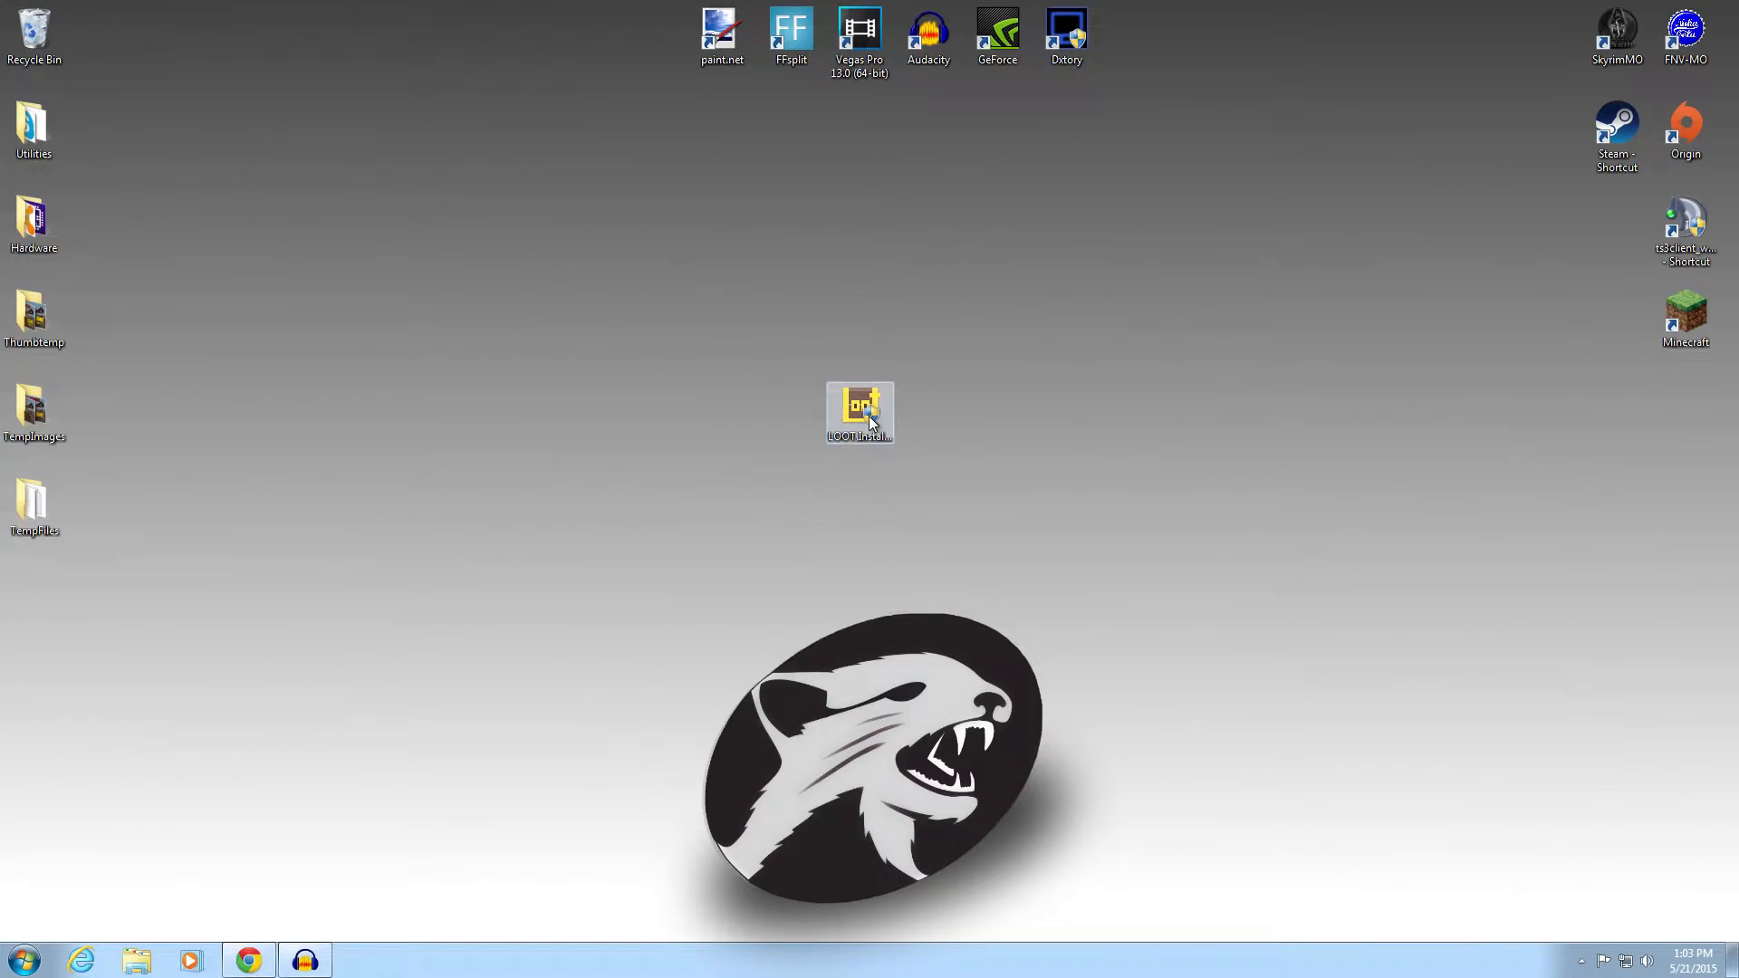
drag(859, 412, 48, 612)
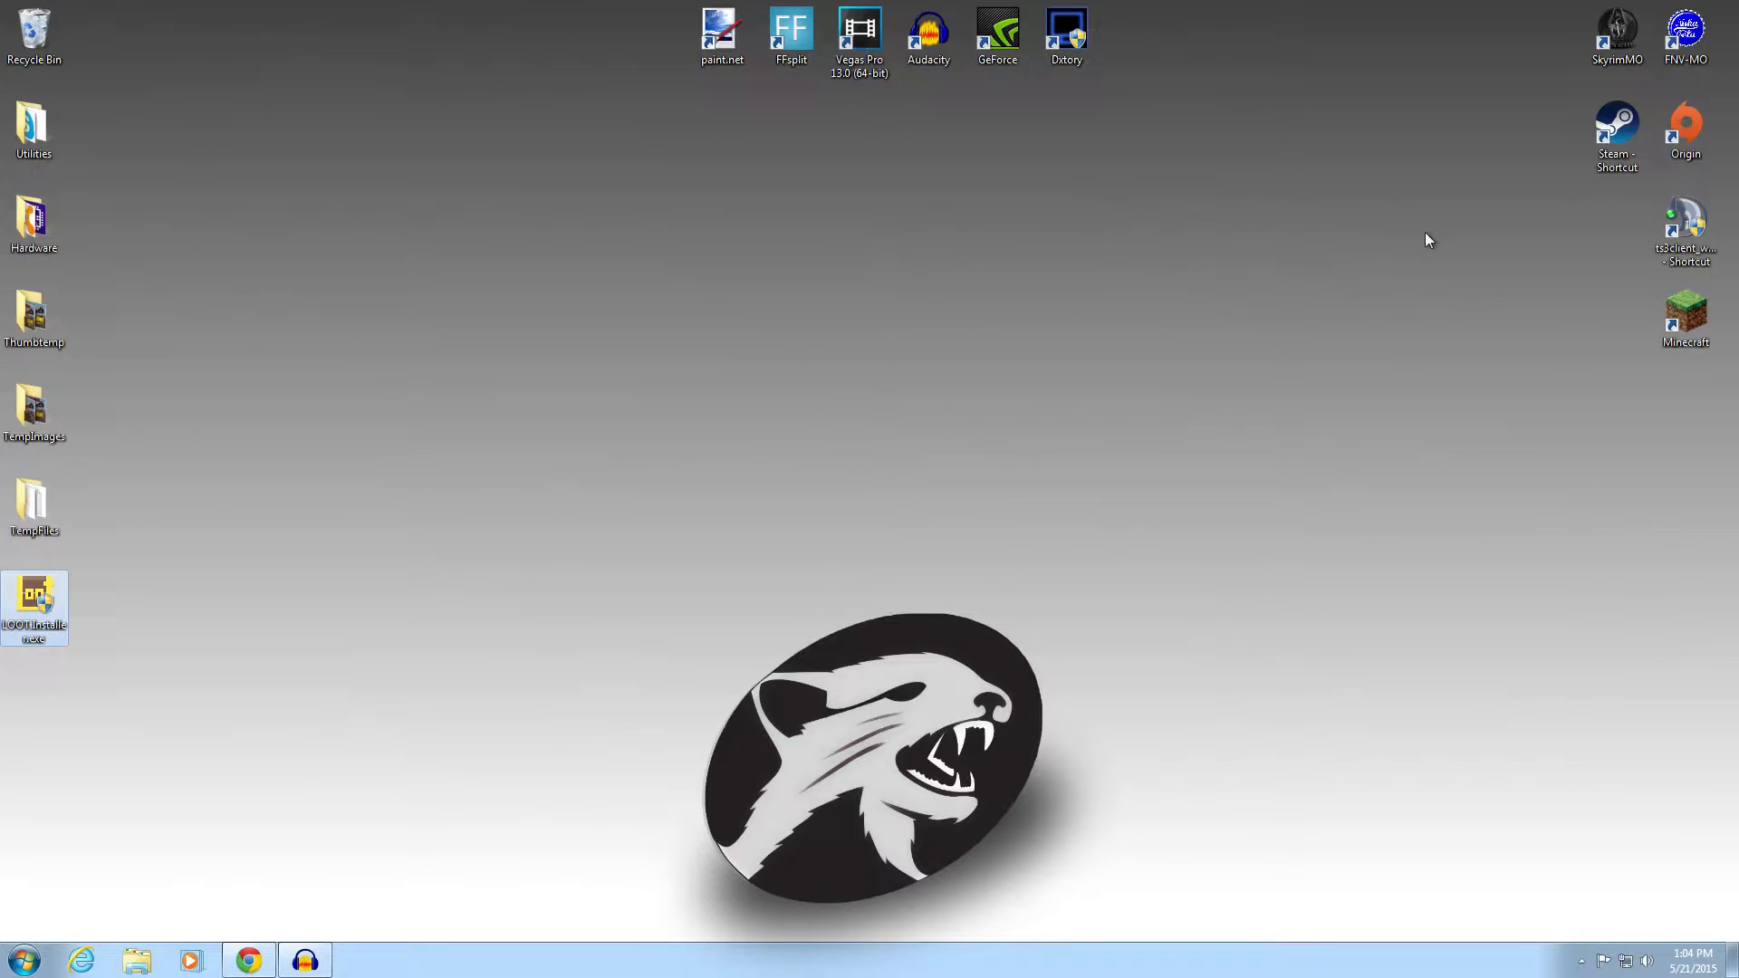
- Open New Vegas Mod Organizer and review the LOOT and NVSE entries in its executables setup
double_click(1687, 36)
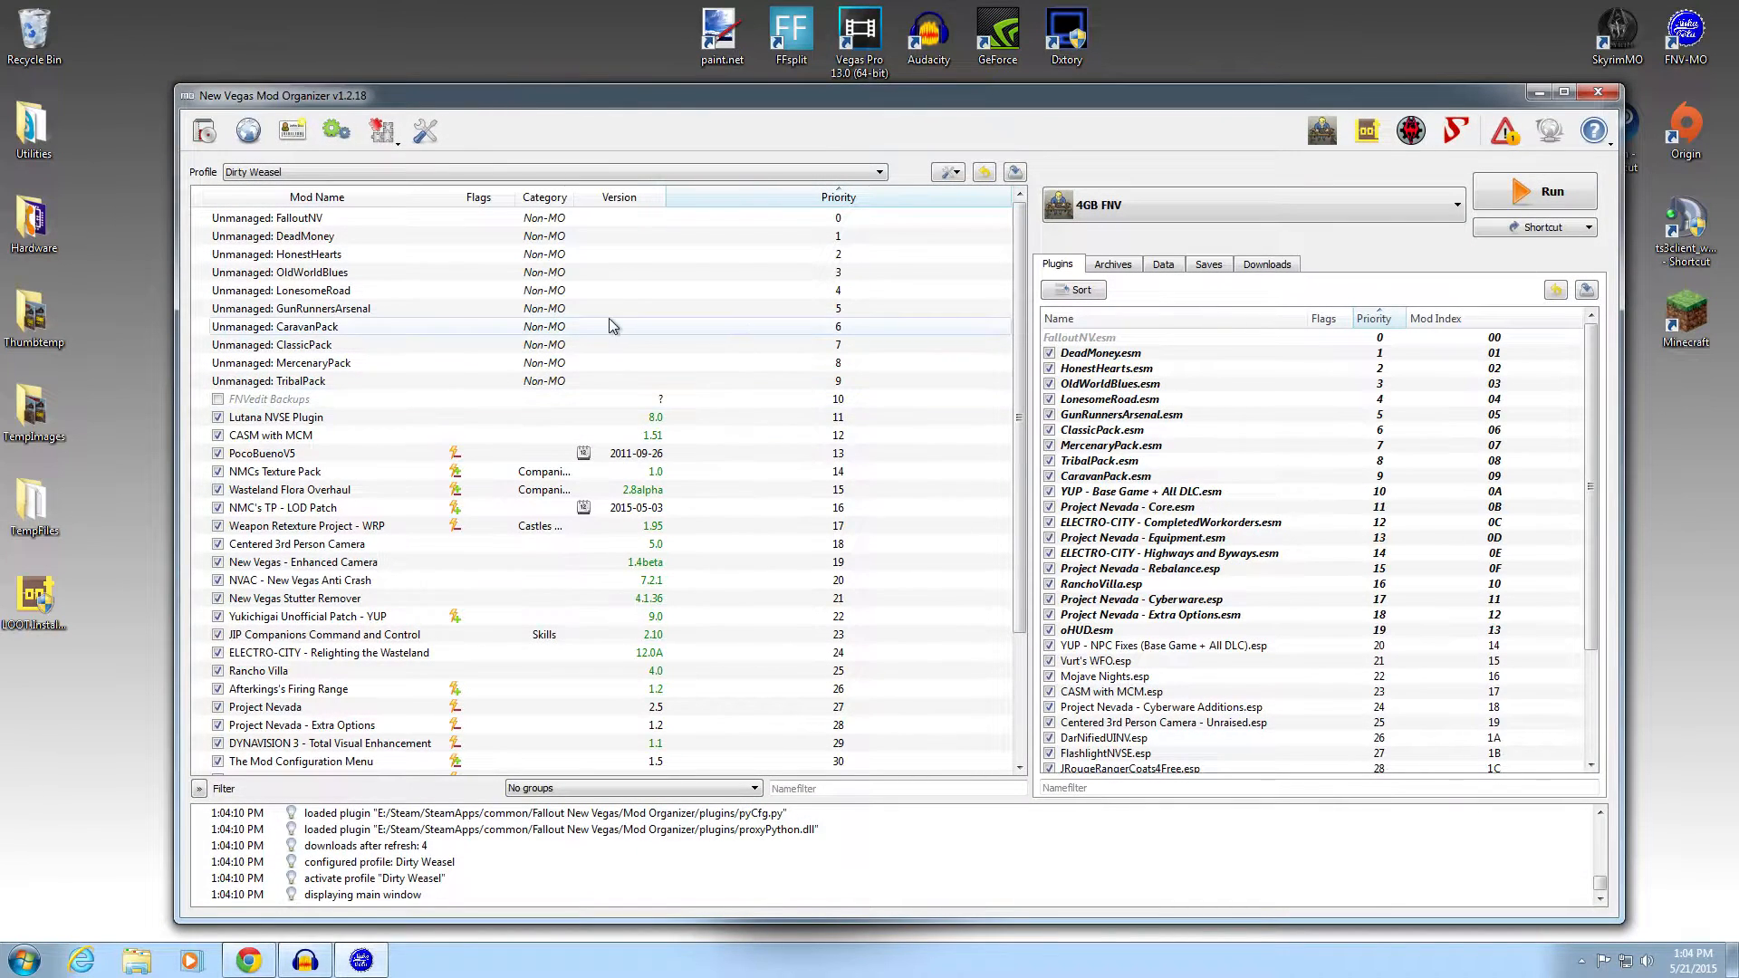
click(345, 139)
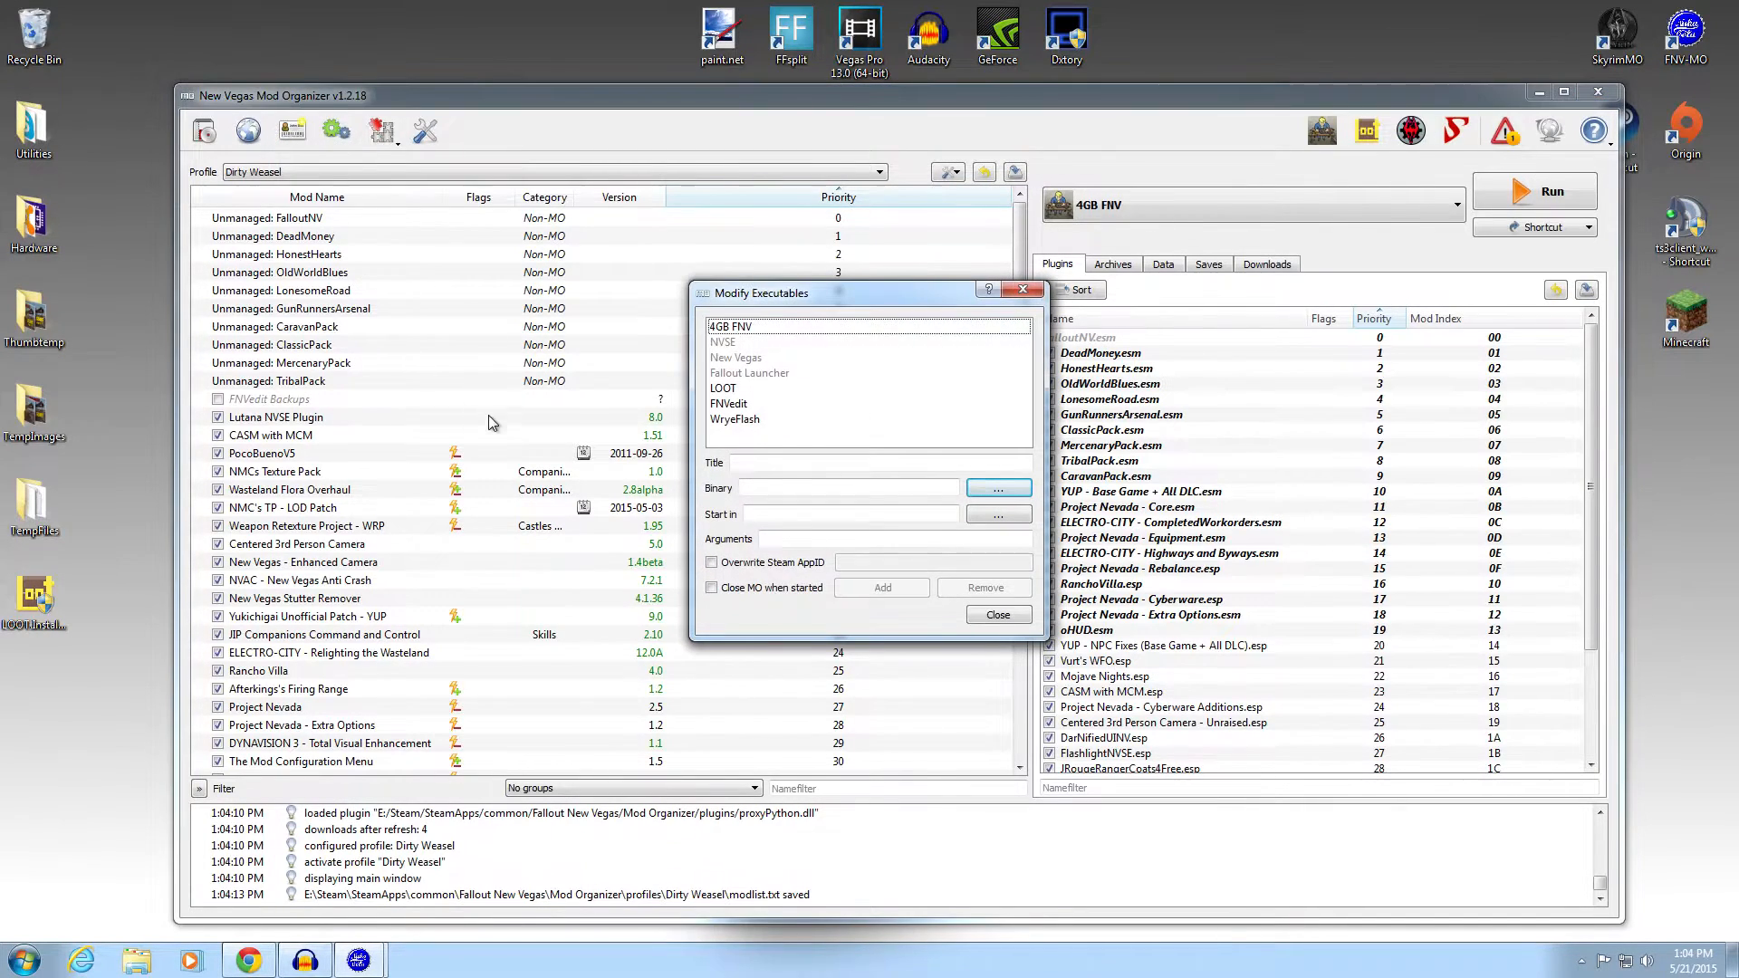
click(721, 392)
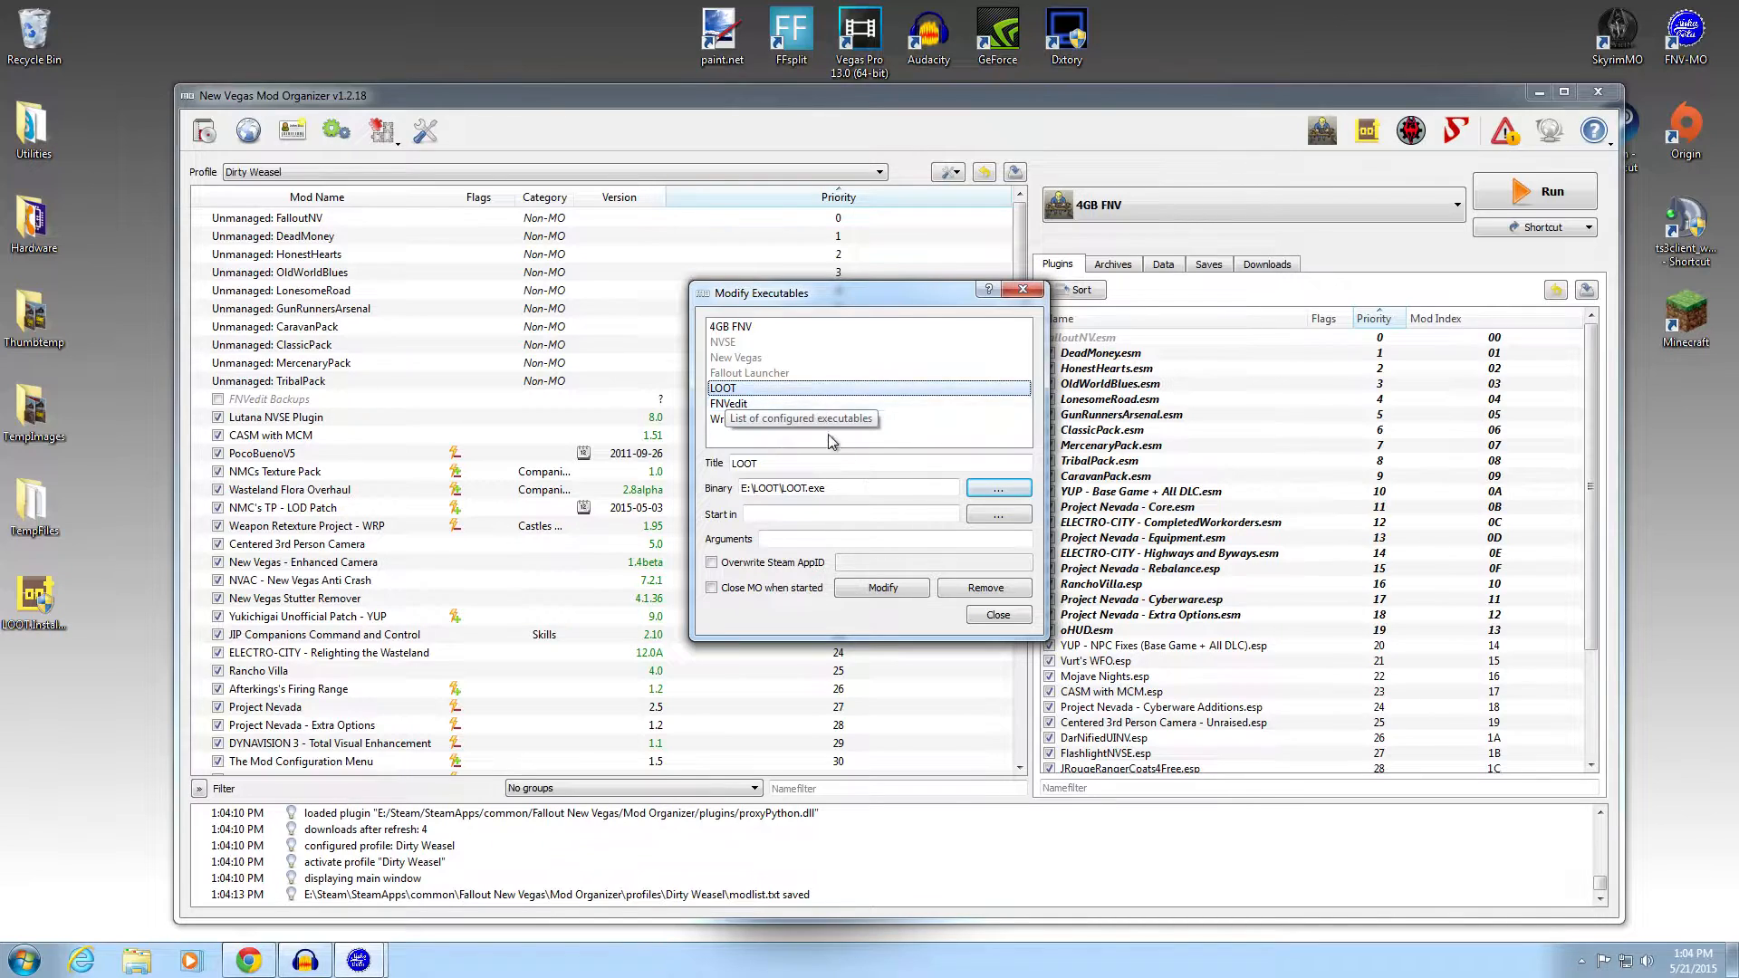
click(752, 342)
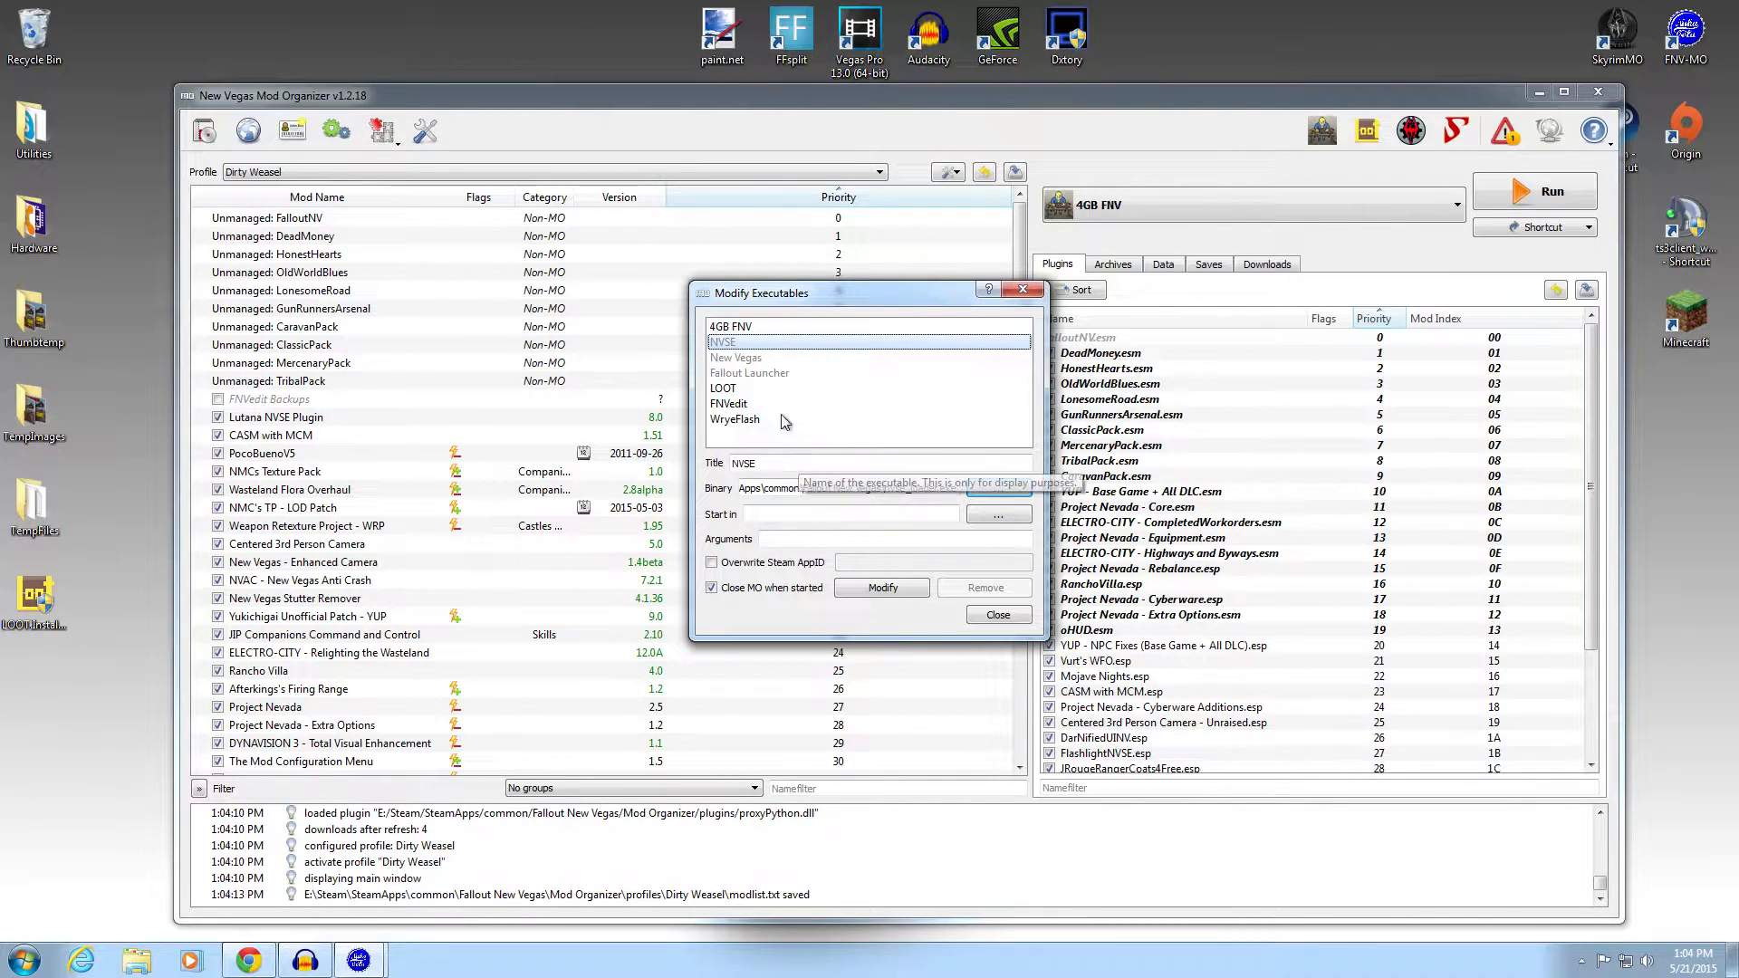
- Replace the title of the New Vegas executable entry with LOOT in the entry form
click(744, 358)
click(801, 460)
drag(802, 460, 729, 464)
text(LOOT)
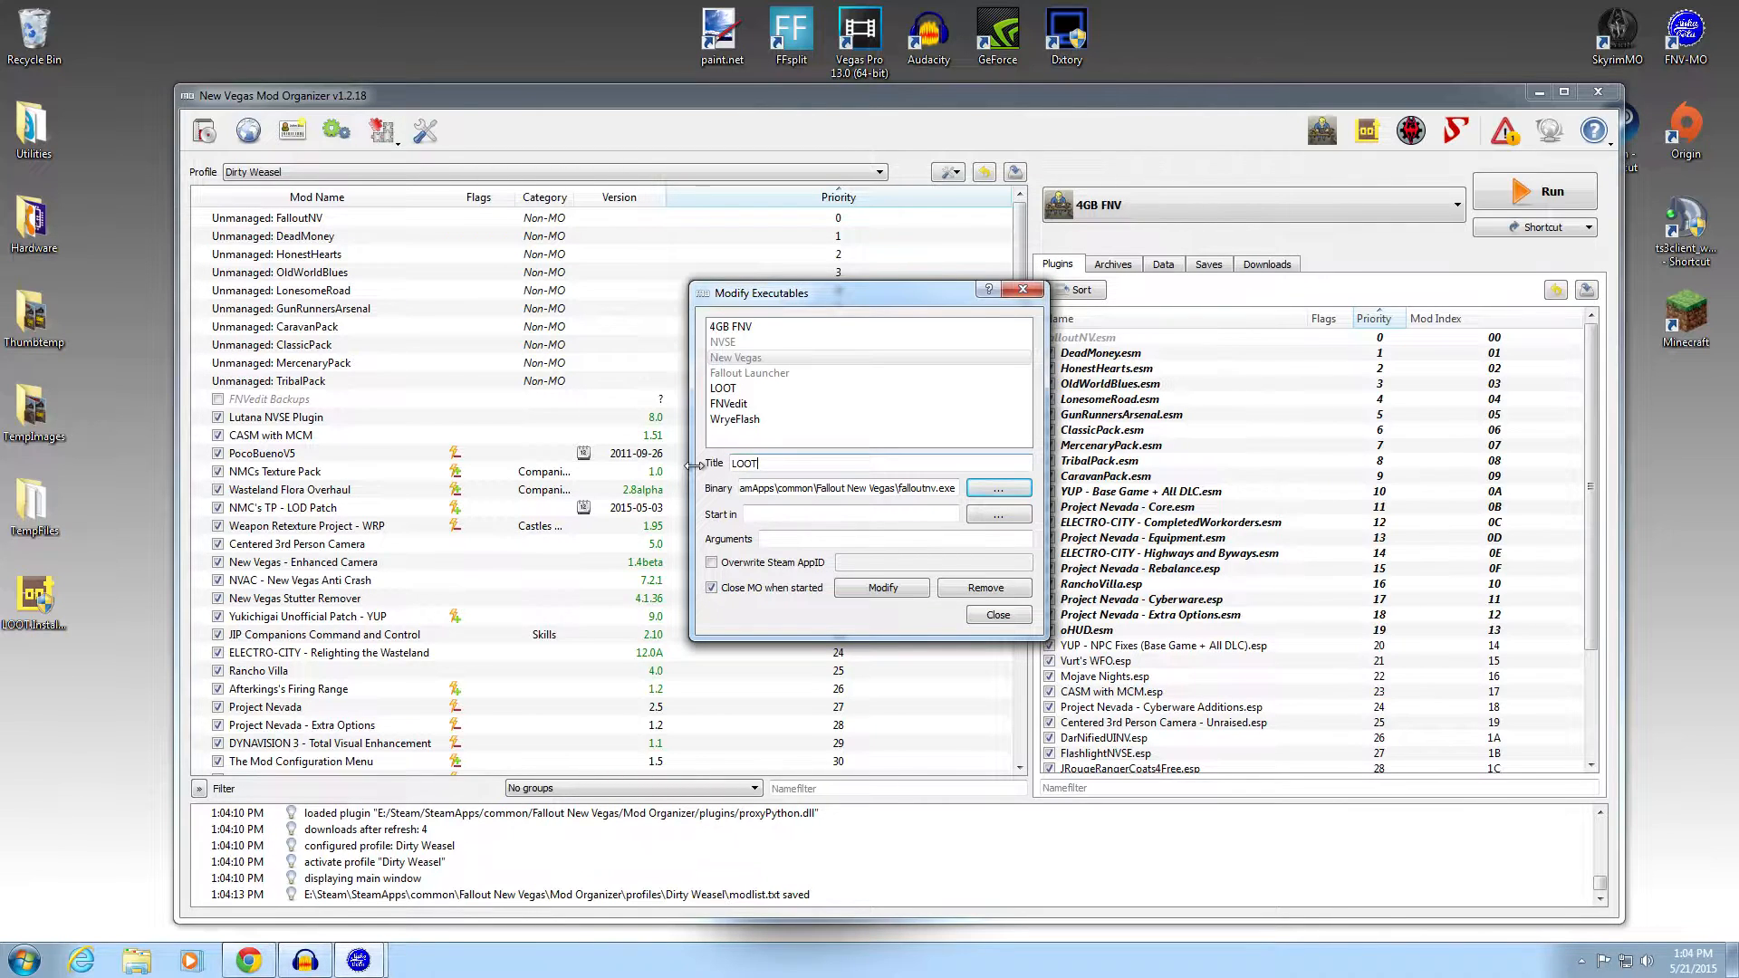
- Choose LOOT.exe from the E:\LOOT folder as the New Vegas entry's binary and discard the changes to that entry
click(998, 488)
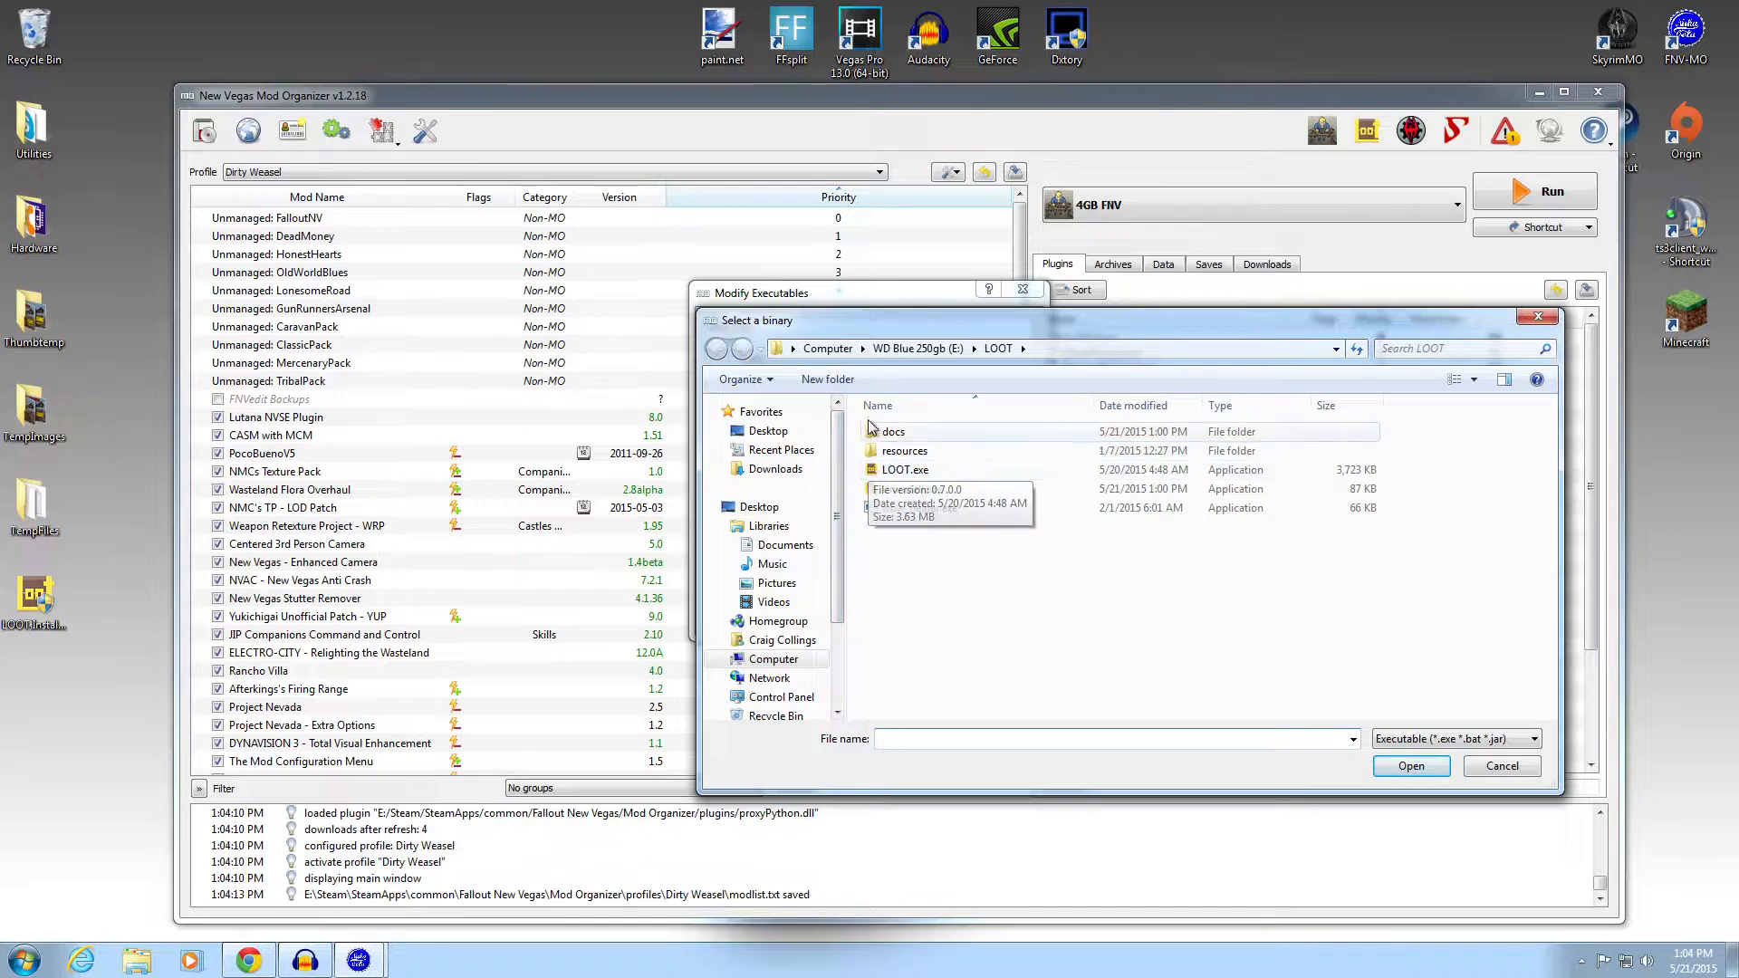
click(906, 469)
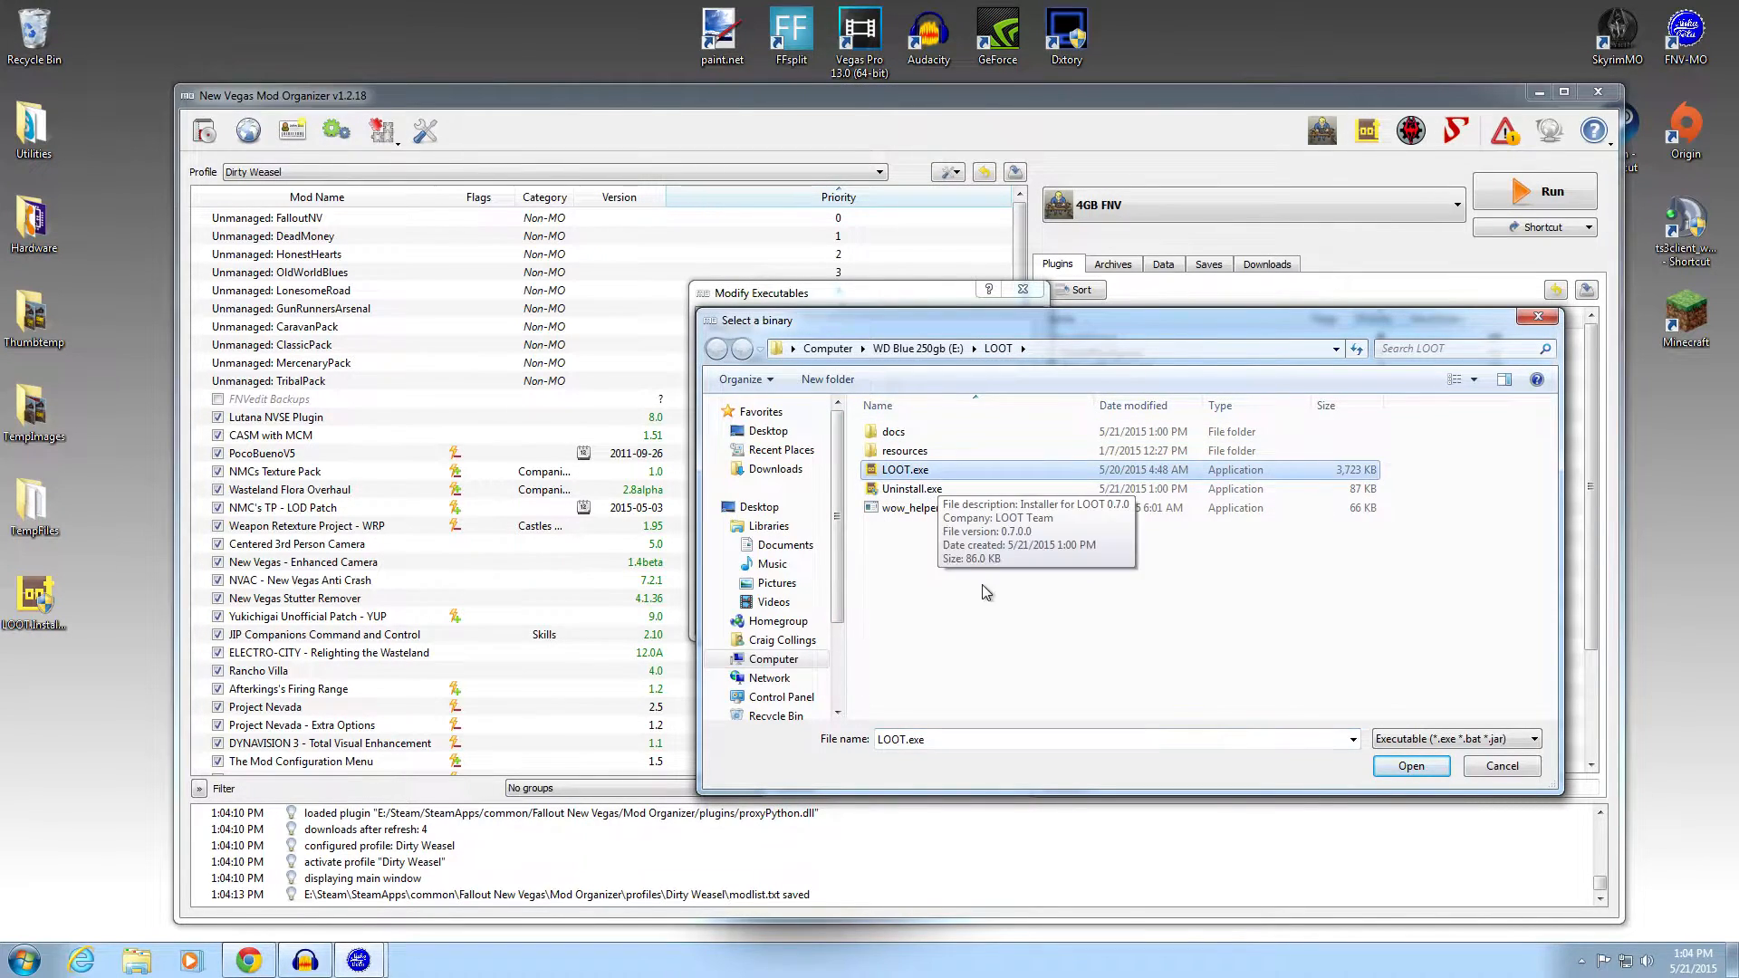
click(772, 662)
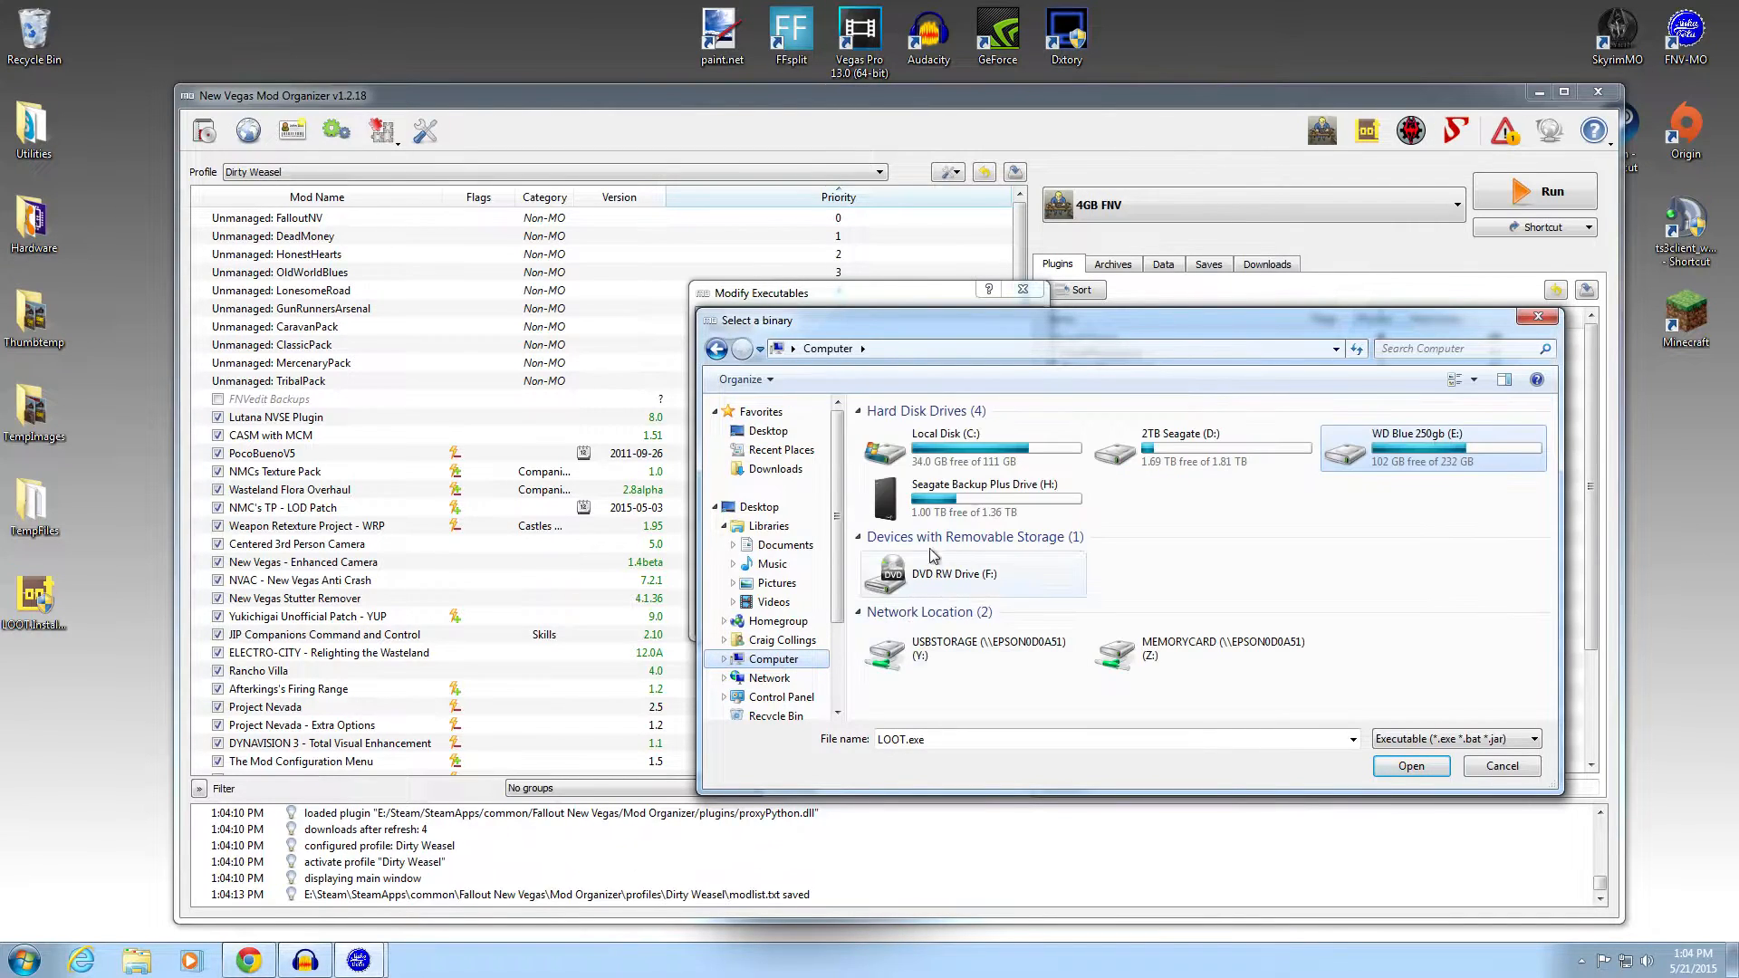
double_click(1371, 456)
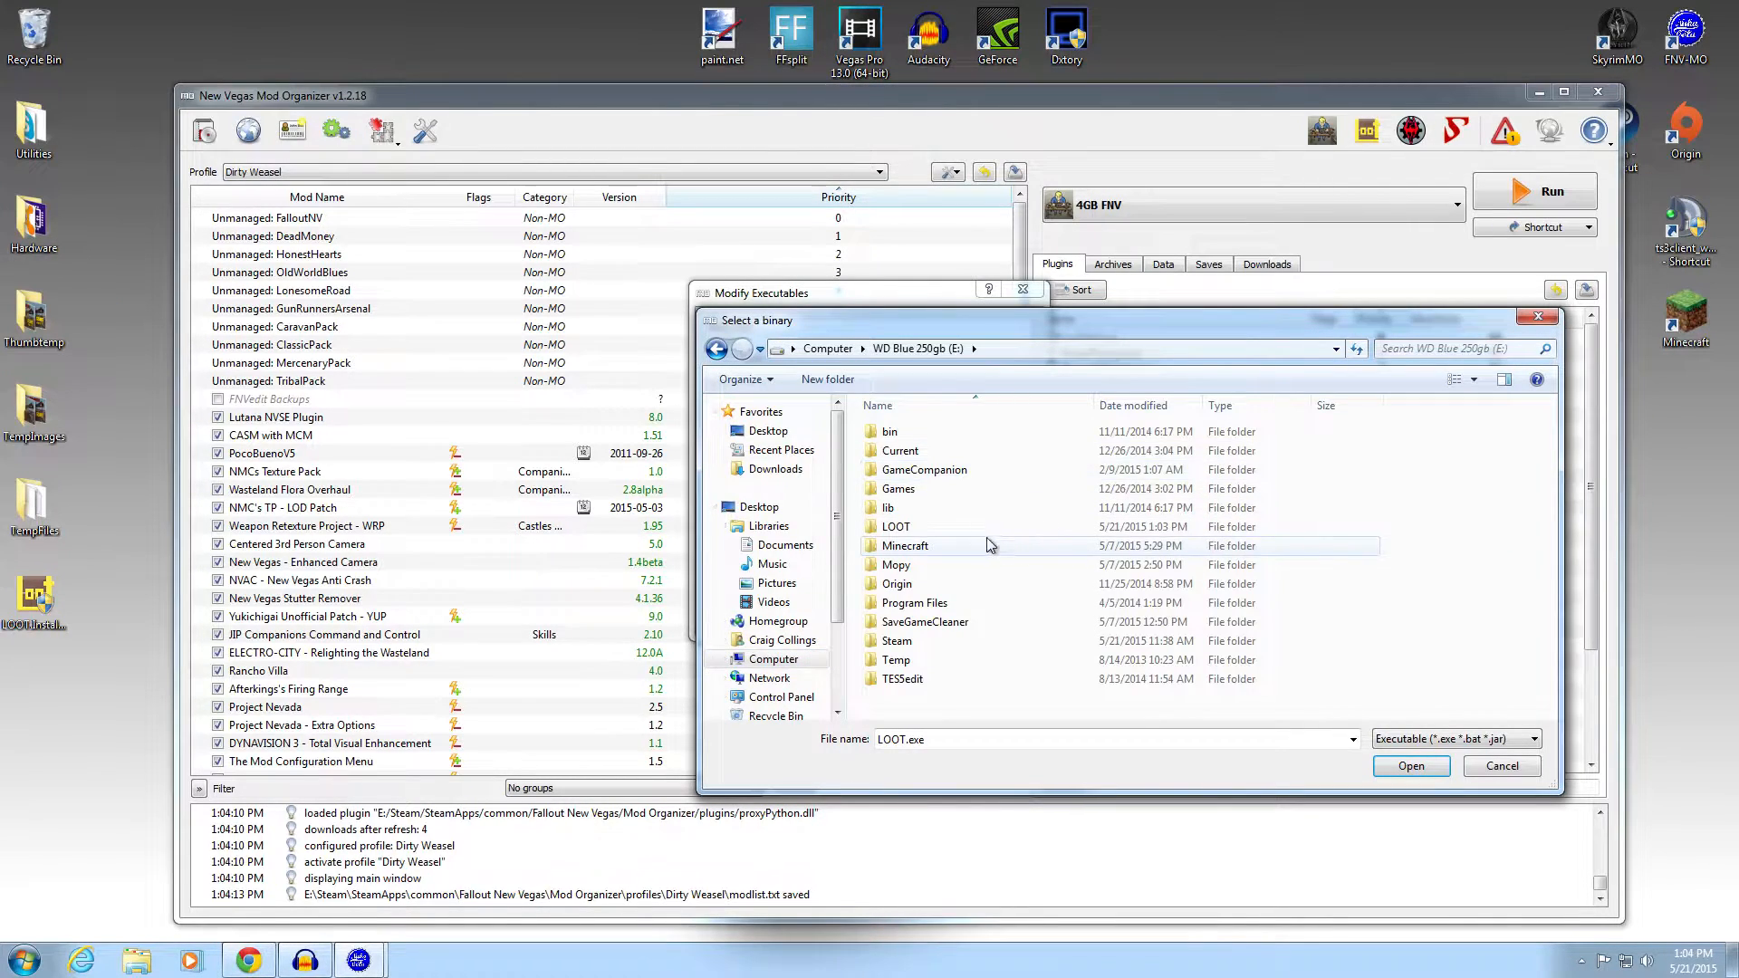
double_click(974, 535)
click(926, 472)
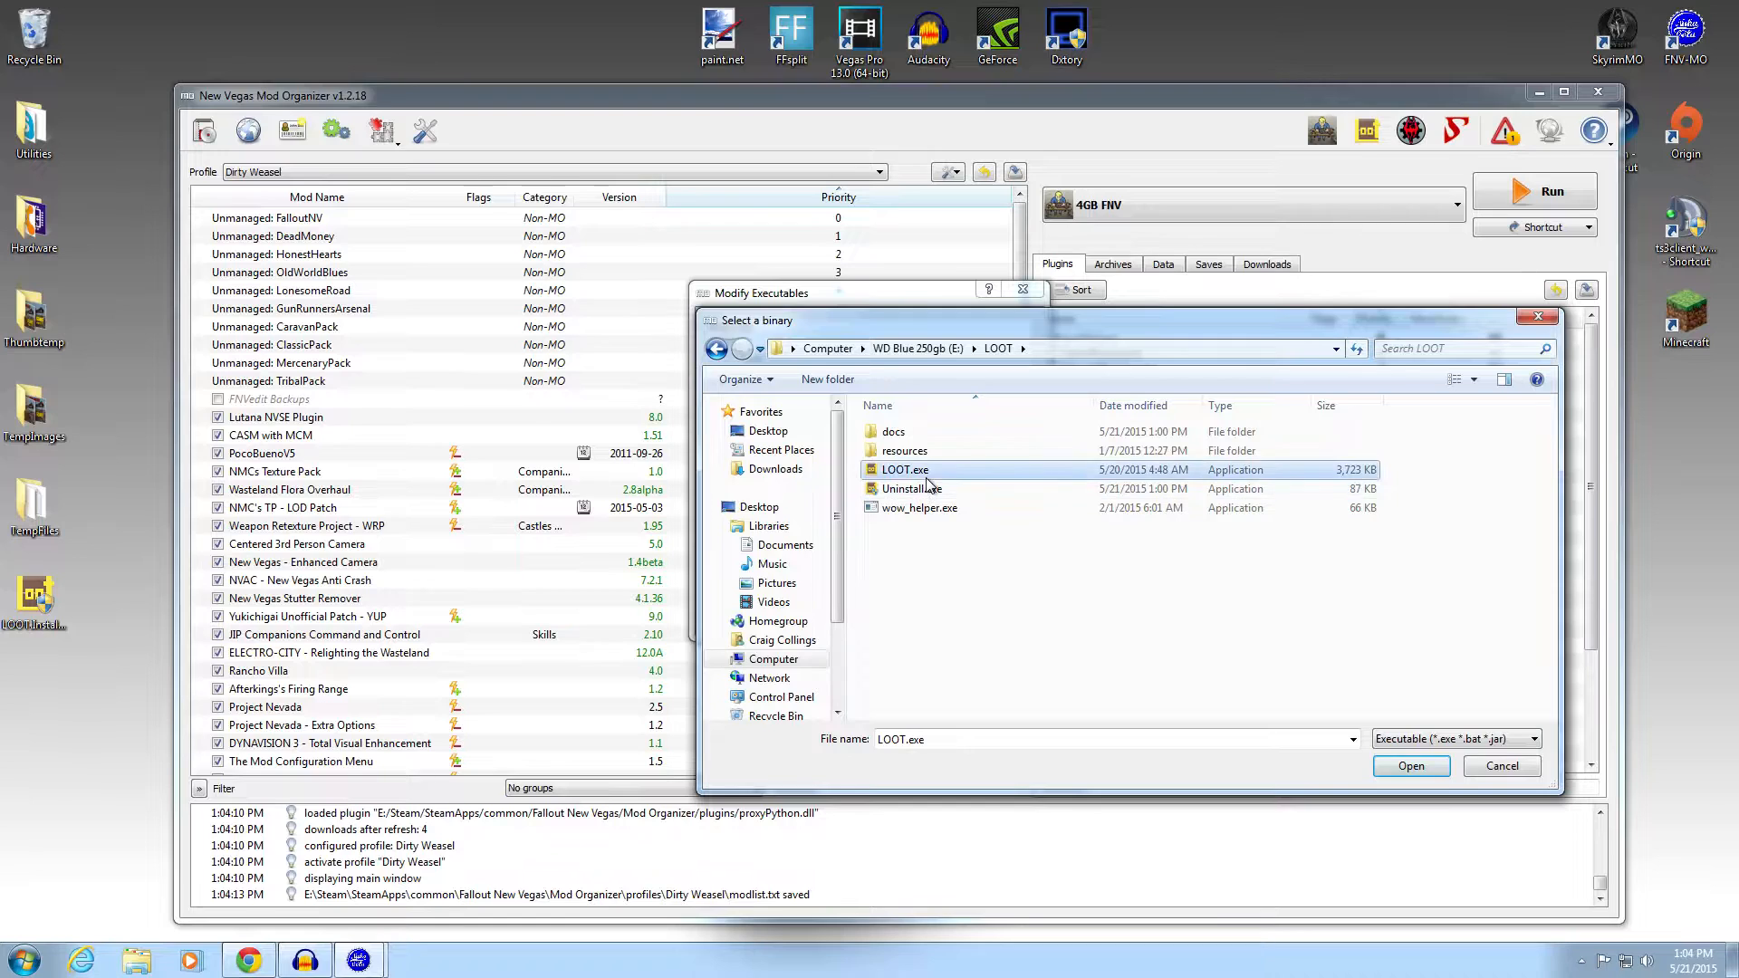
click(1395, 778)
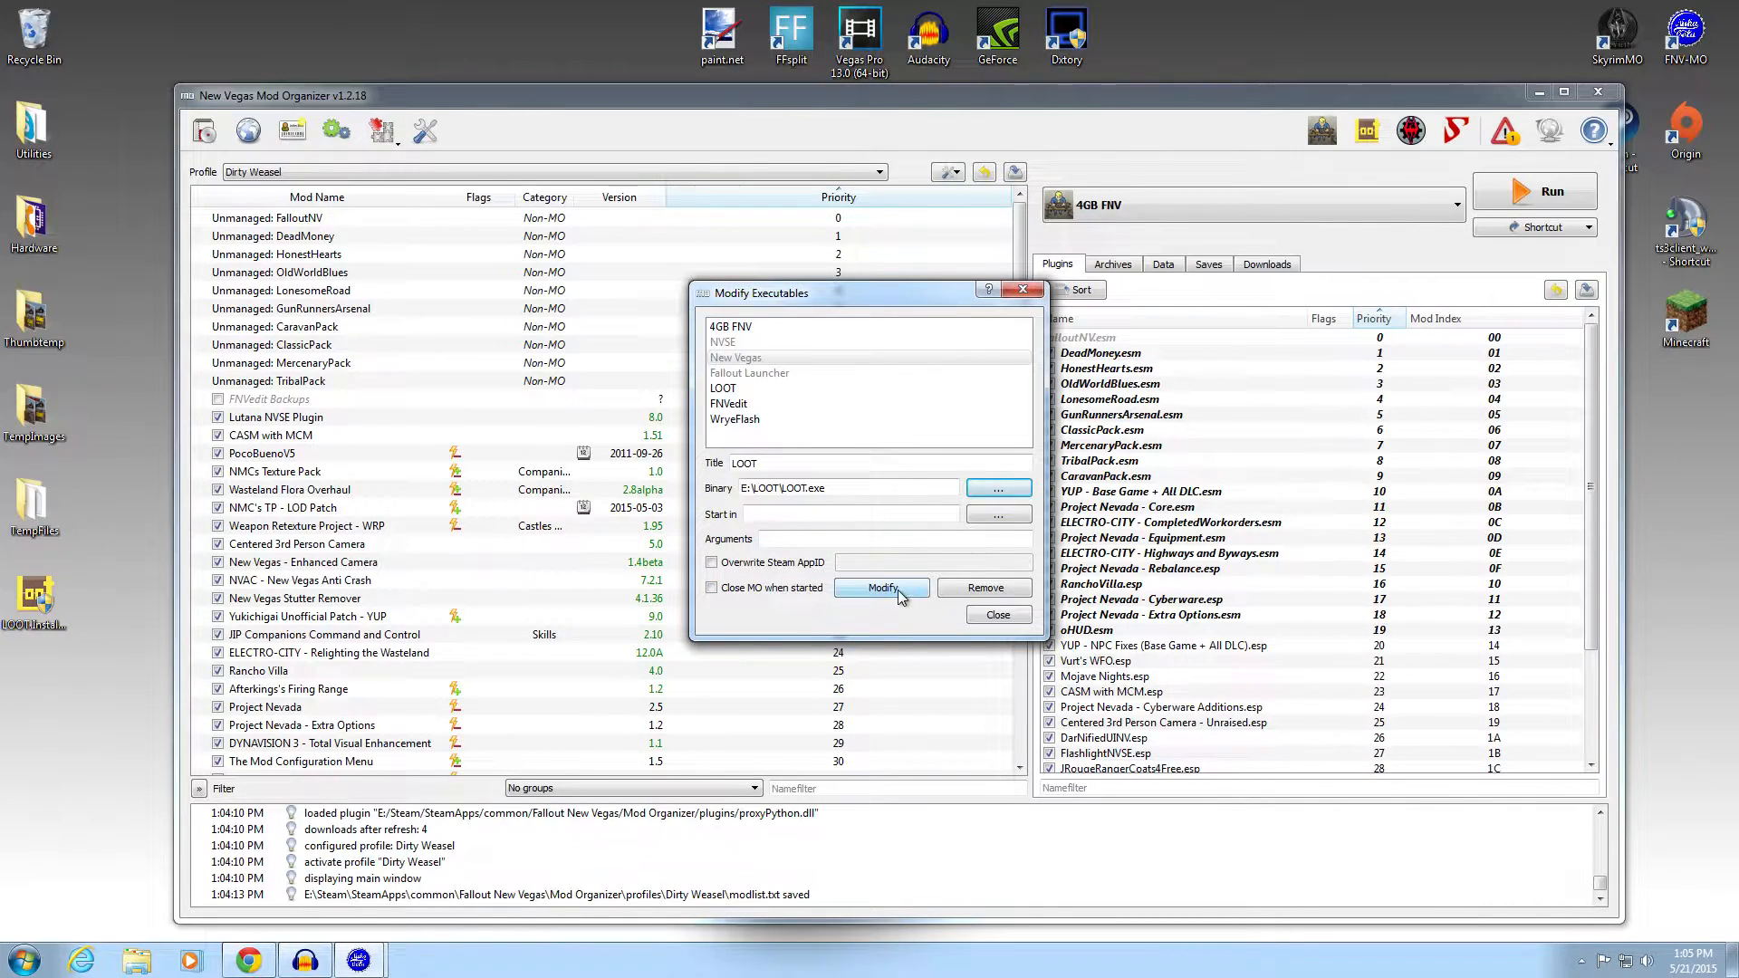
click(981, 623)
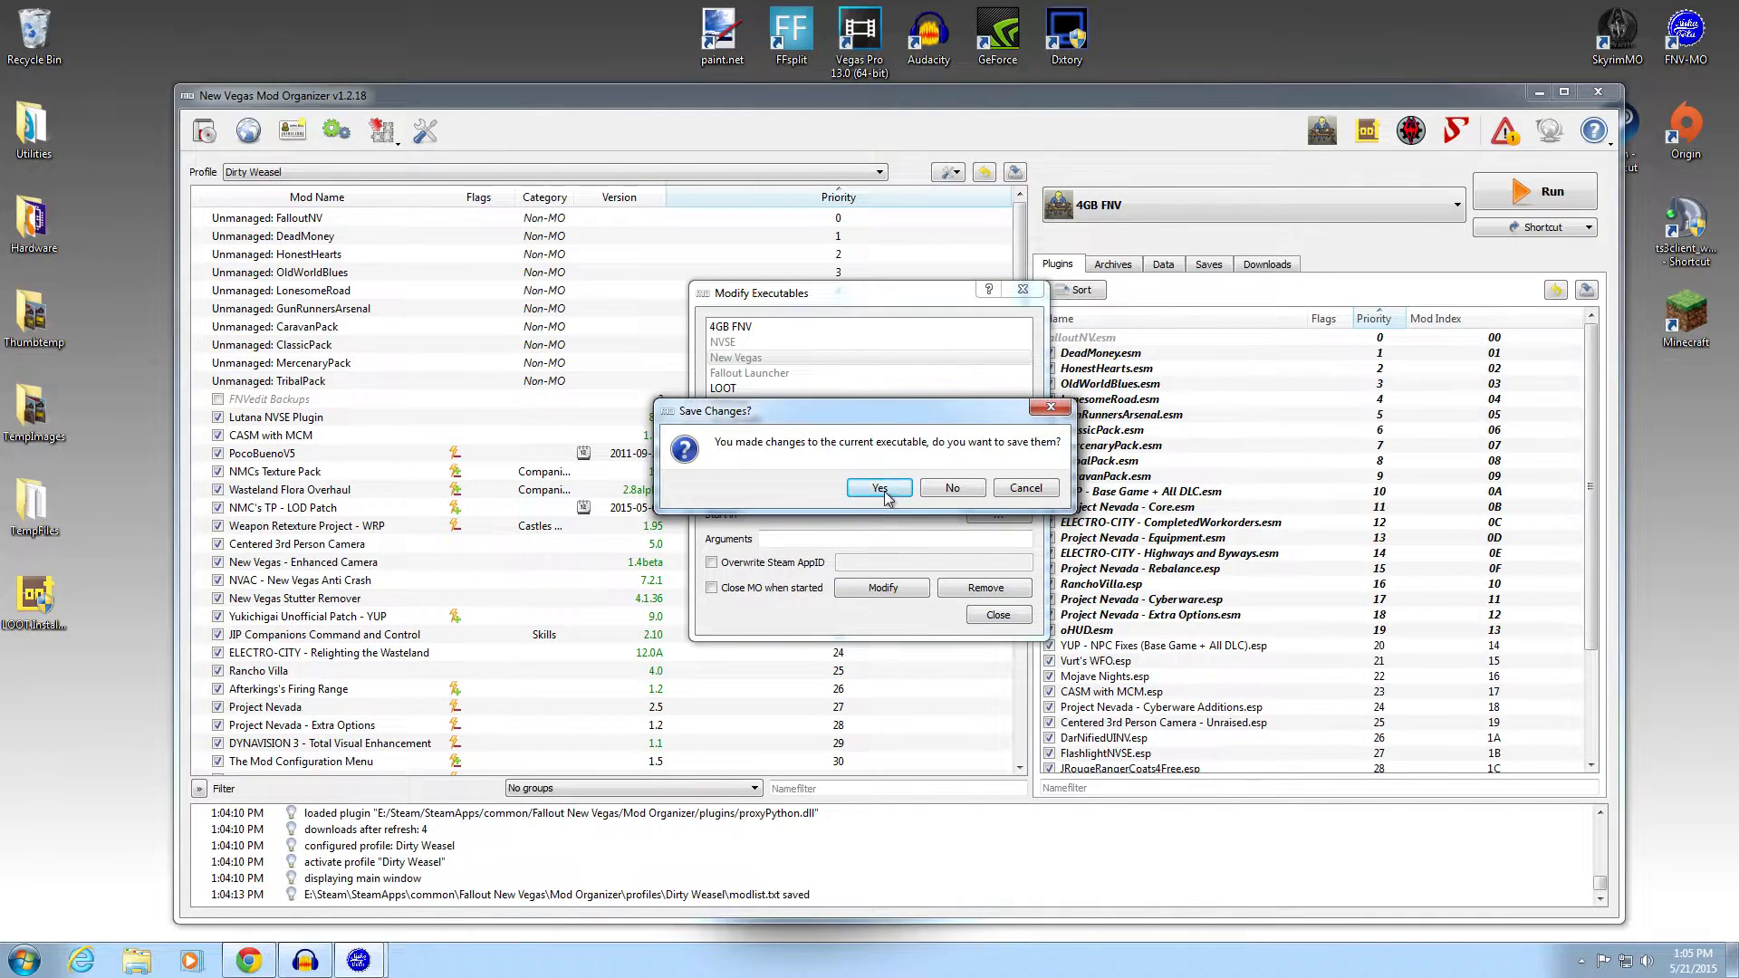
click(950, 489)
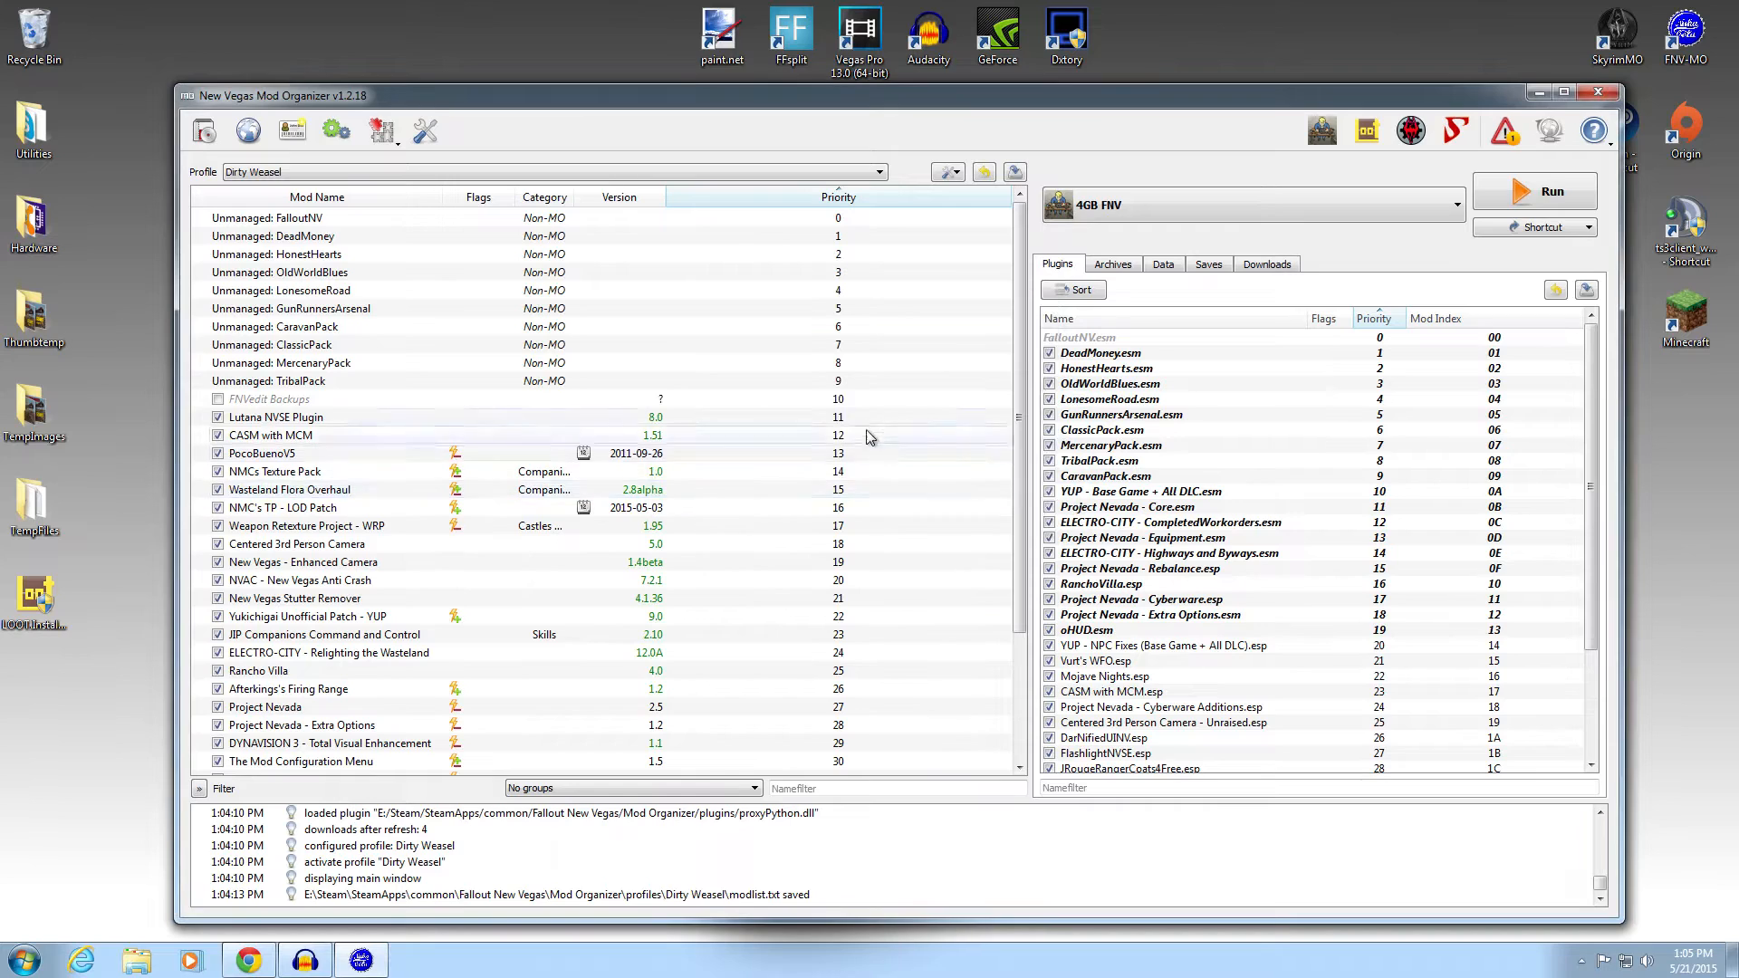
- Point the LOOT executable entry to E:\LOOT\LOOT.exe in New Vegas Mod Organizer and save the modification
click(336, 130)
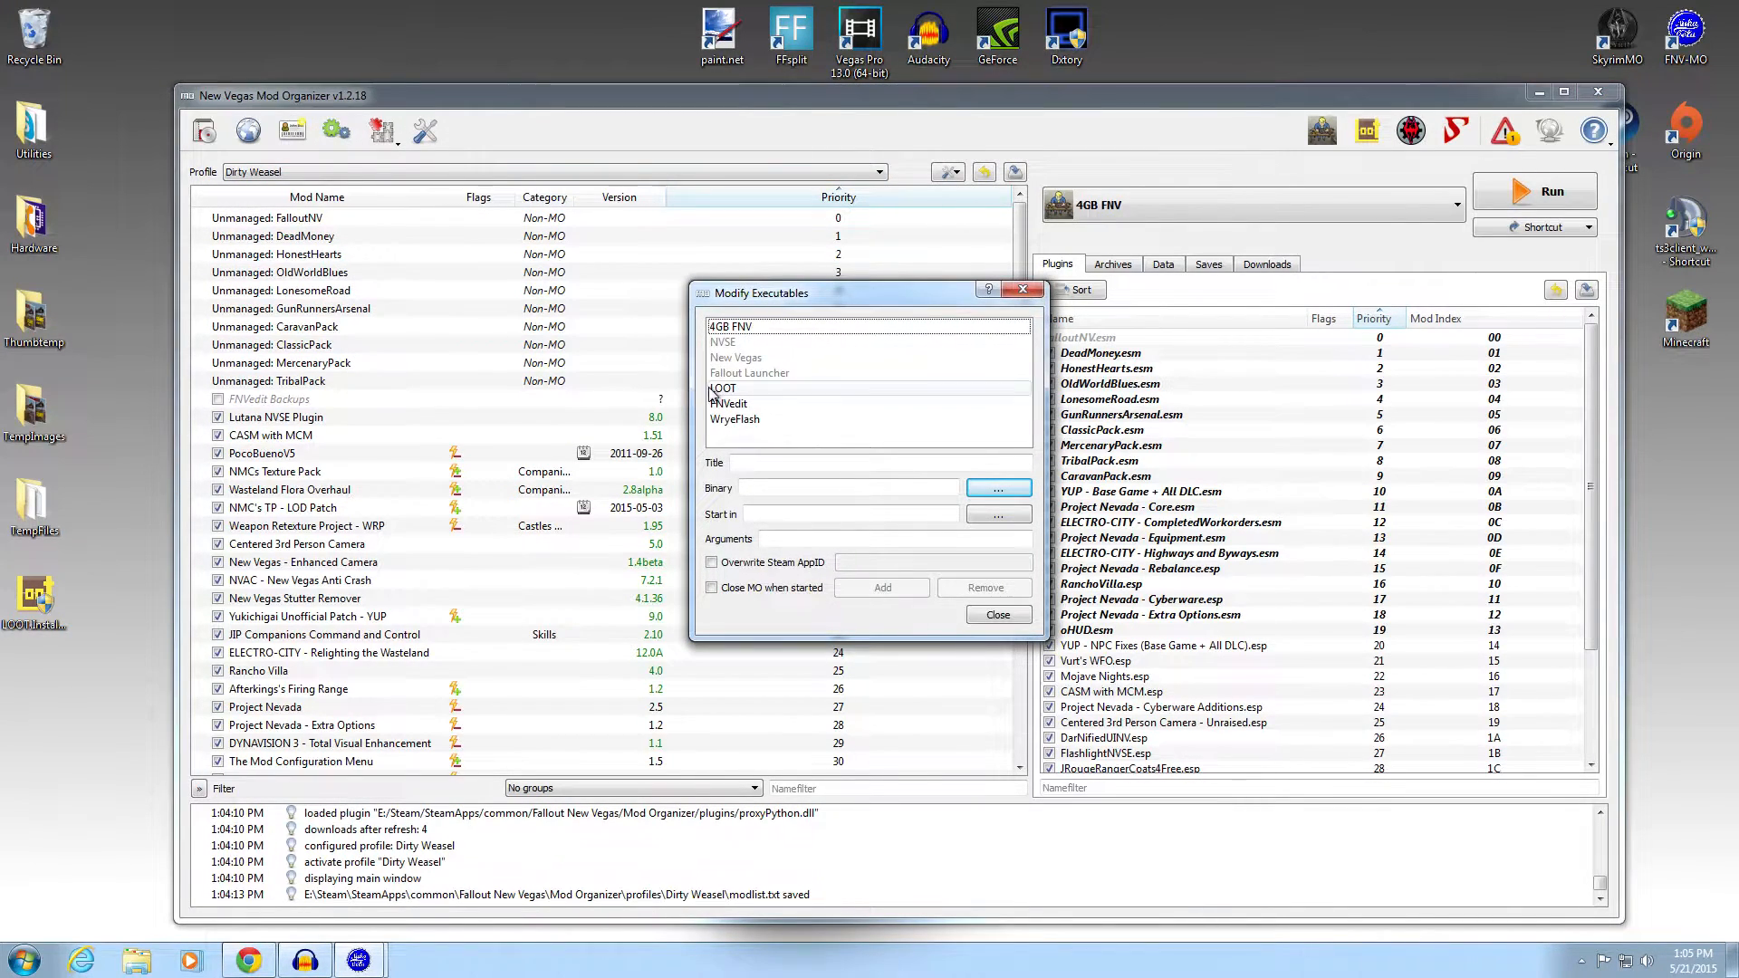
click(722, 388)
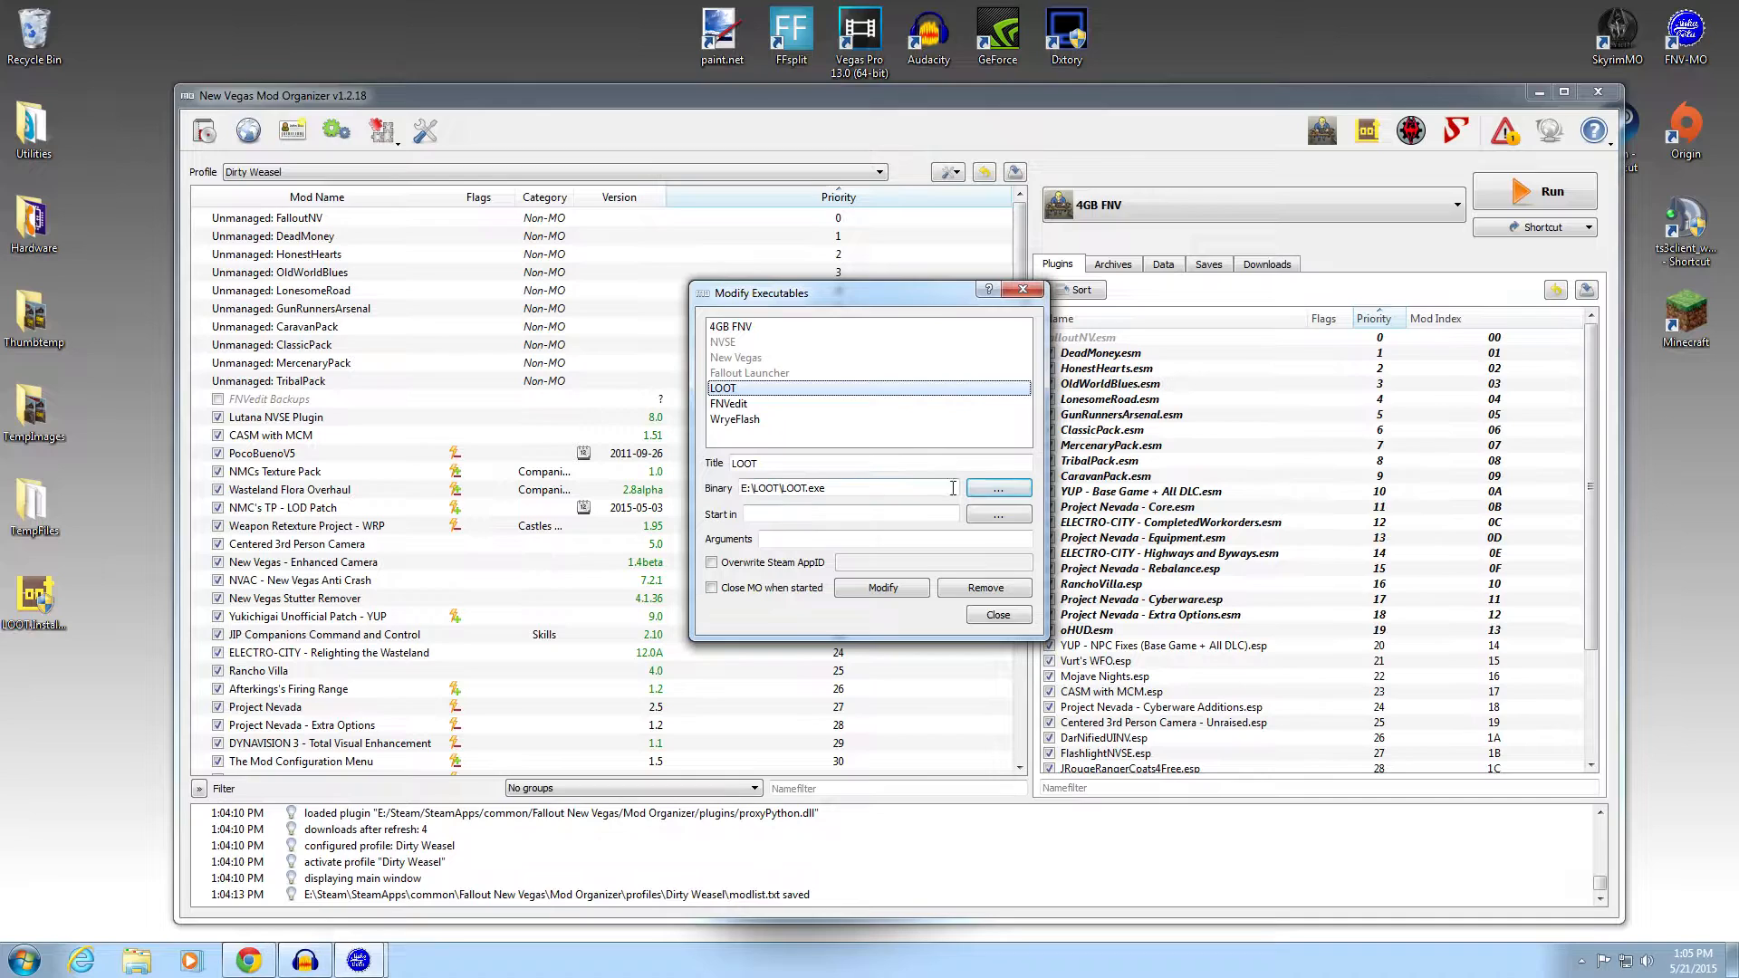
click(997, 490)
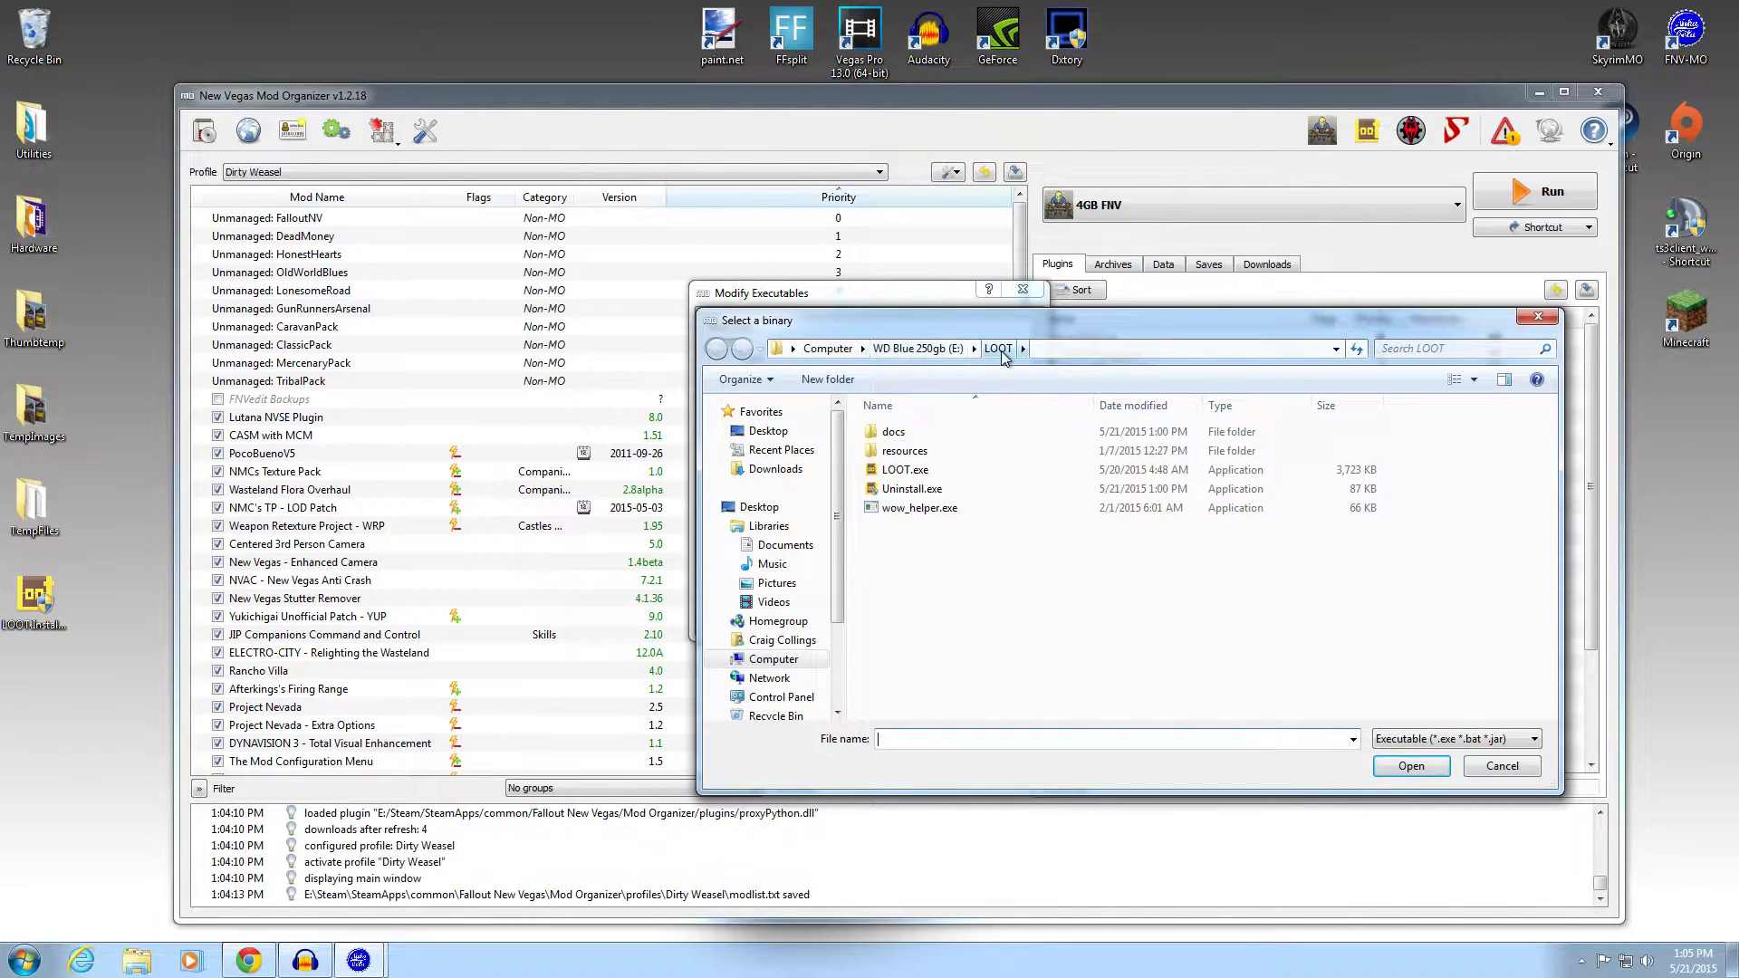
click(942, 476)
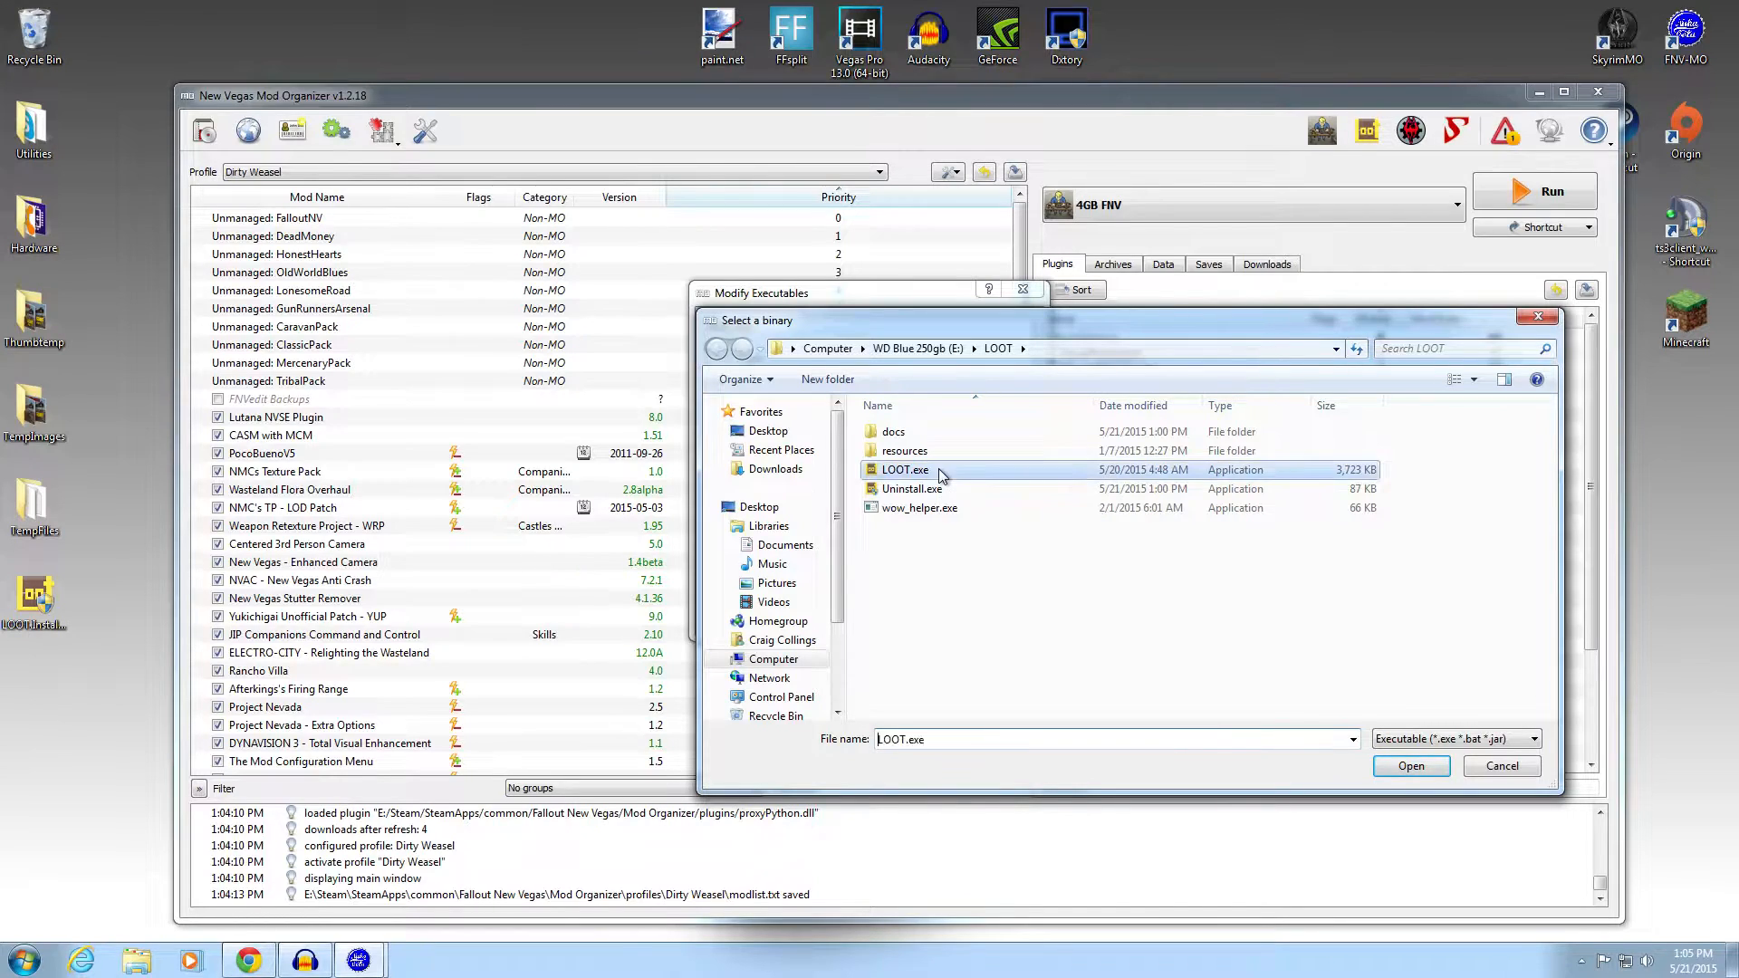
click(1390, 767)
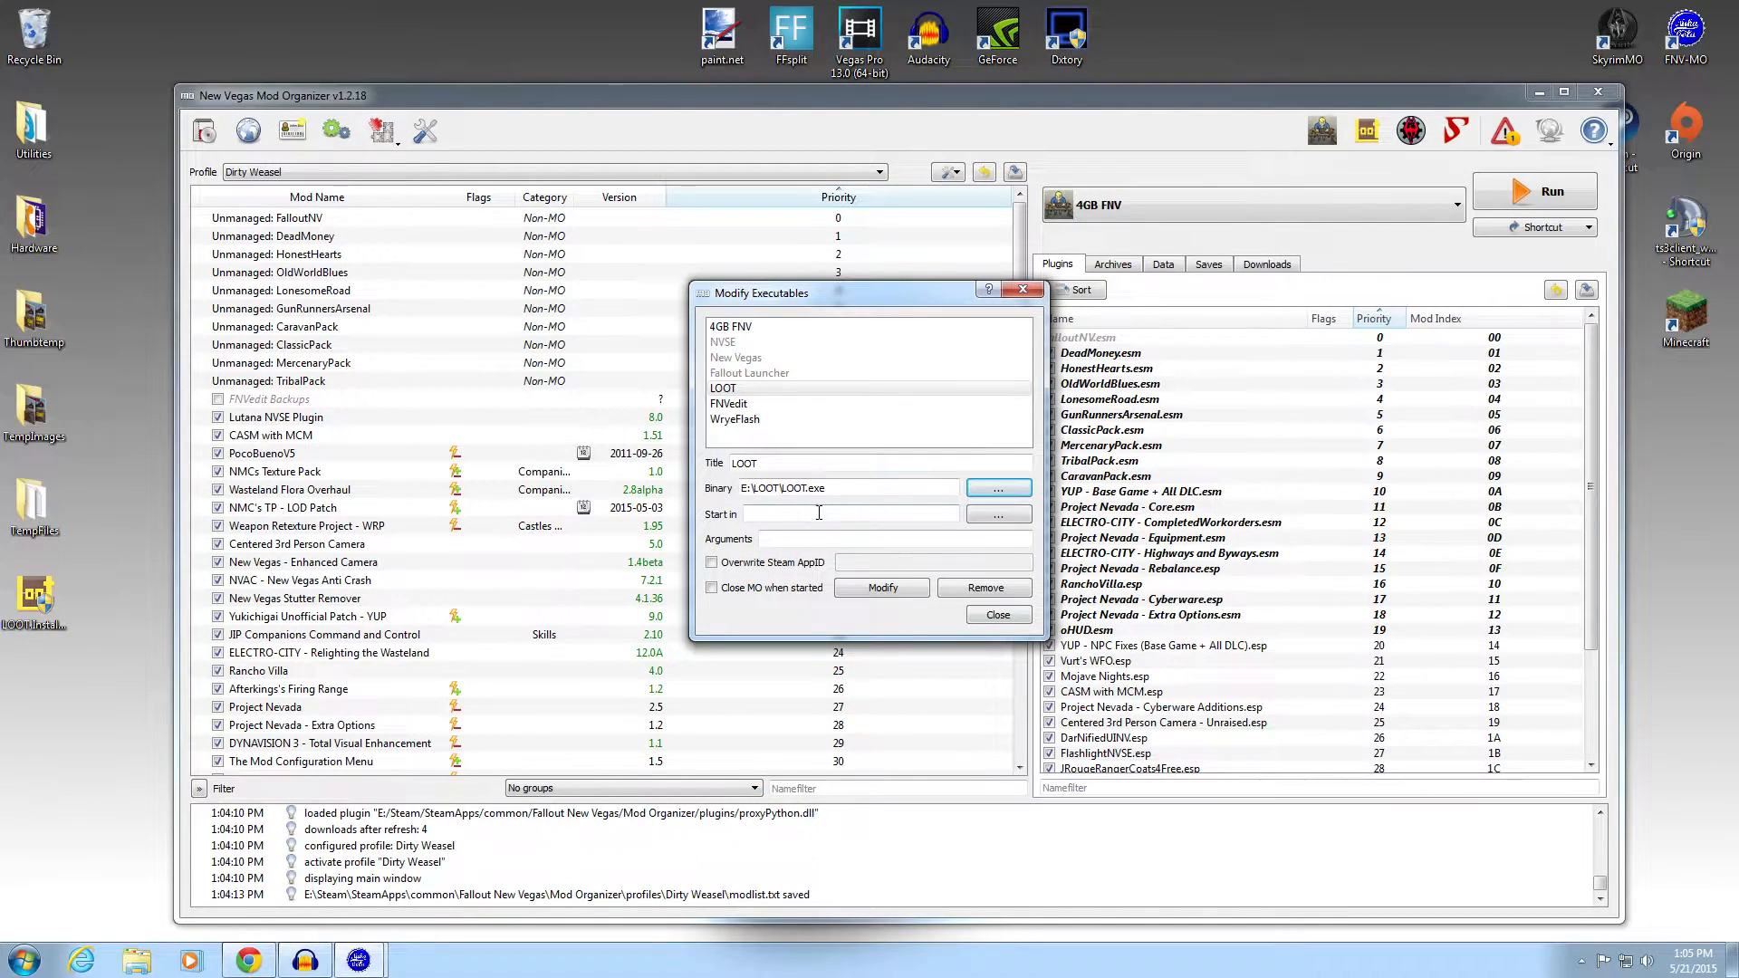
click(875, 591)
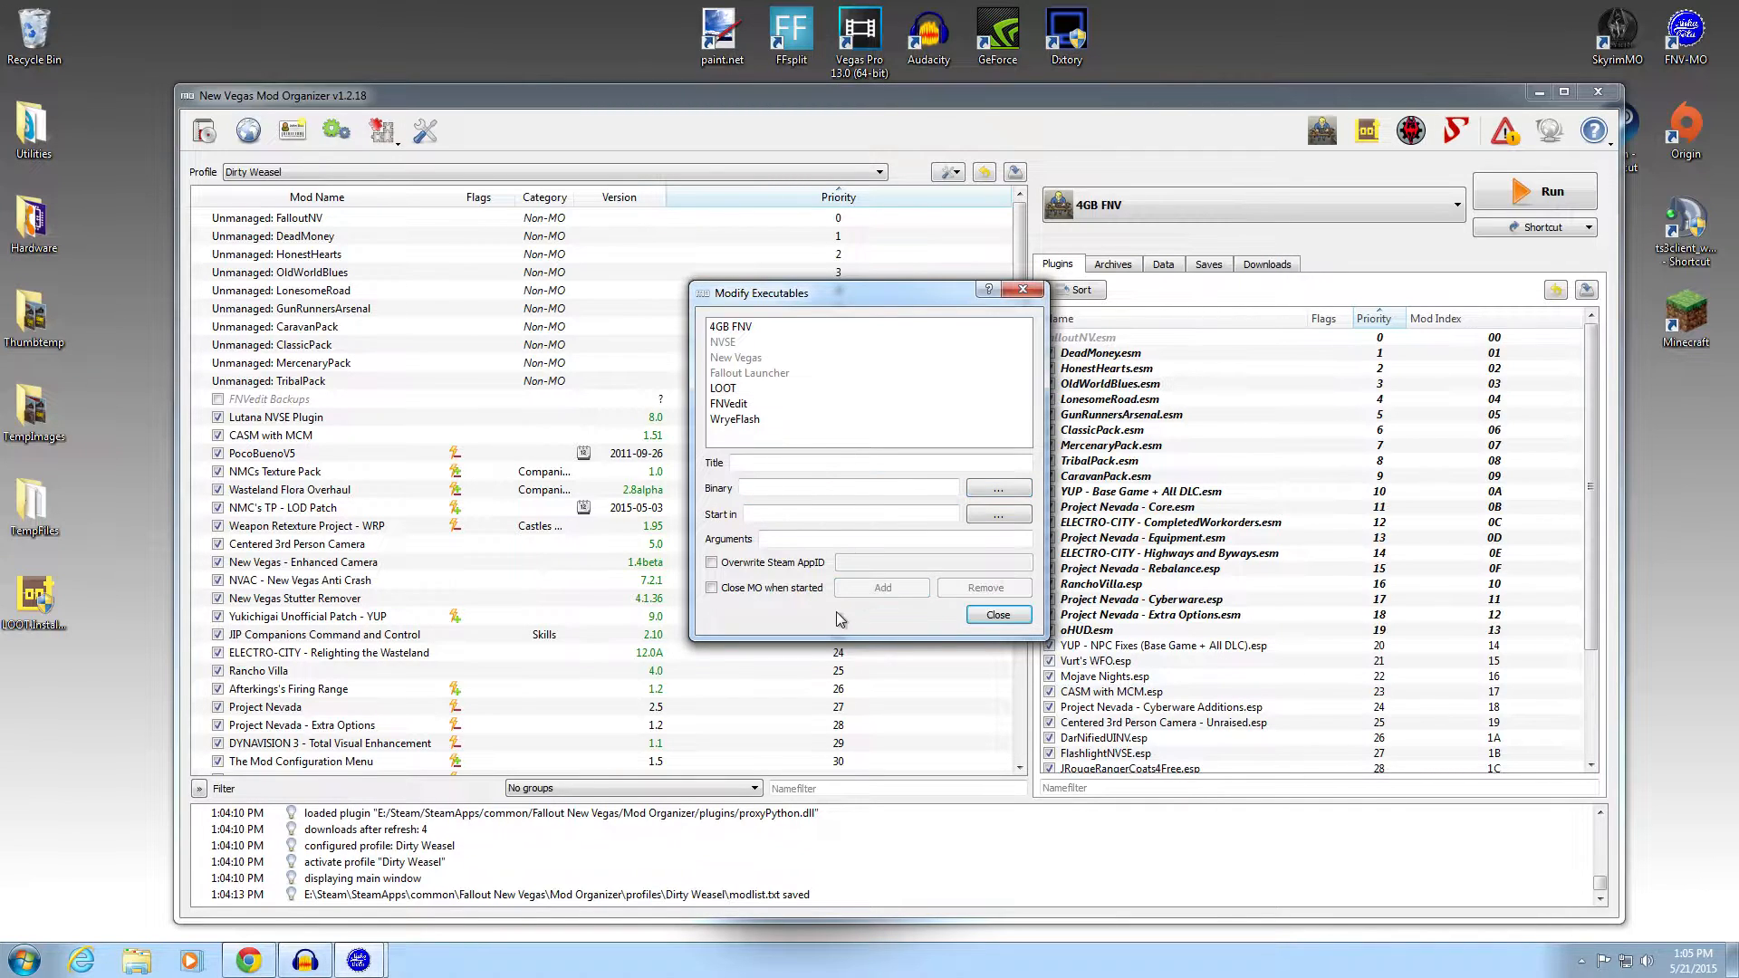
click(998, 615)
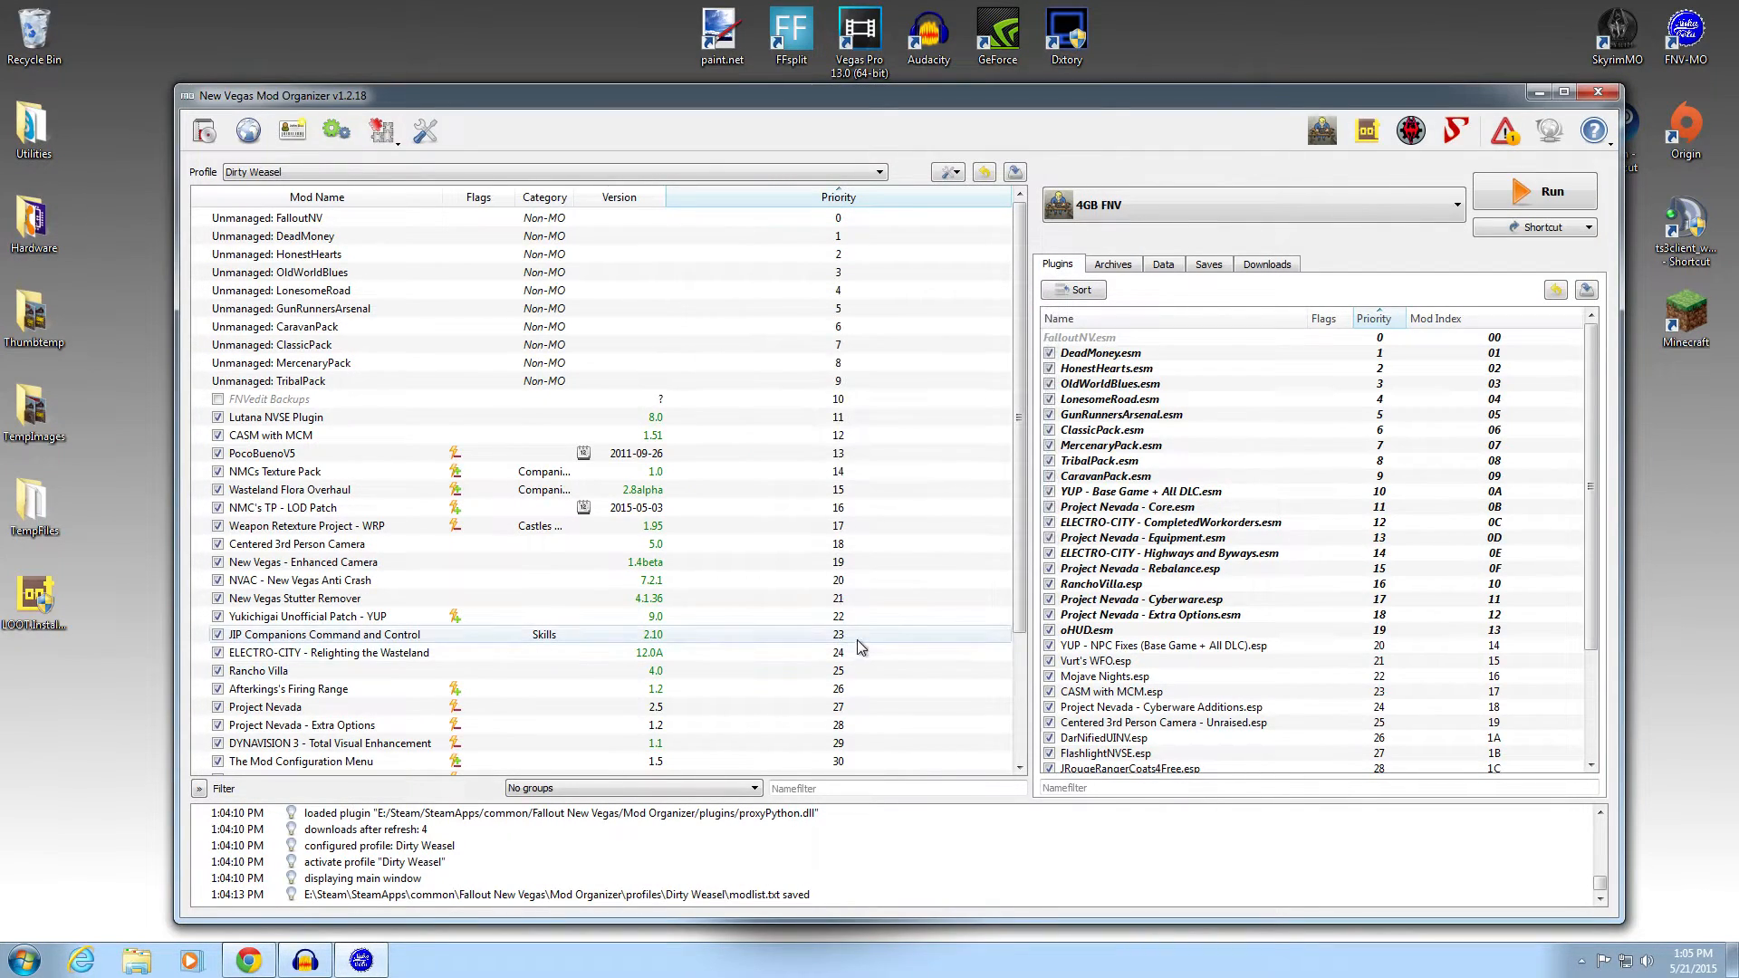
- Check the list of runnable programs for LOOT and close New Vegas Mod Organizer
click(1443, 220)
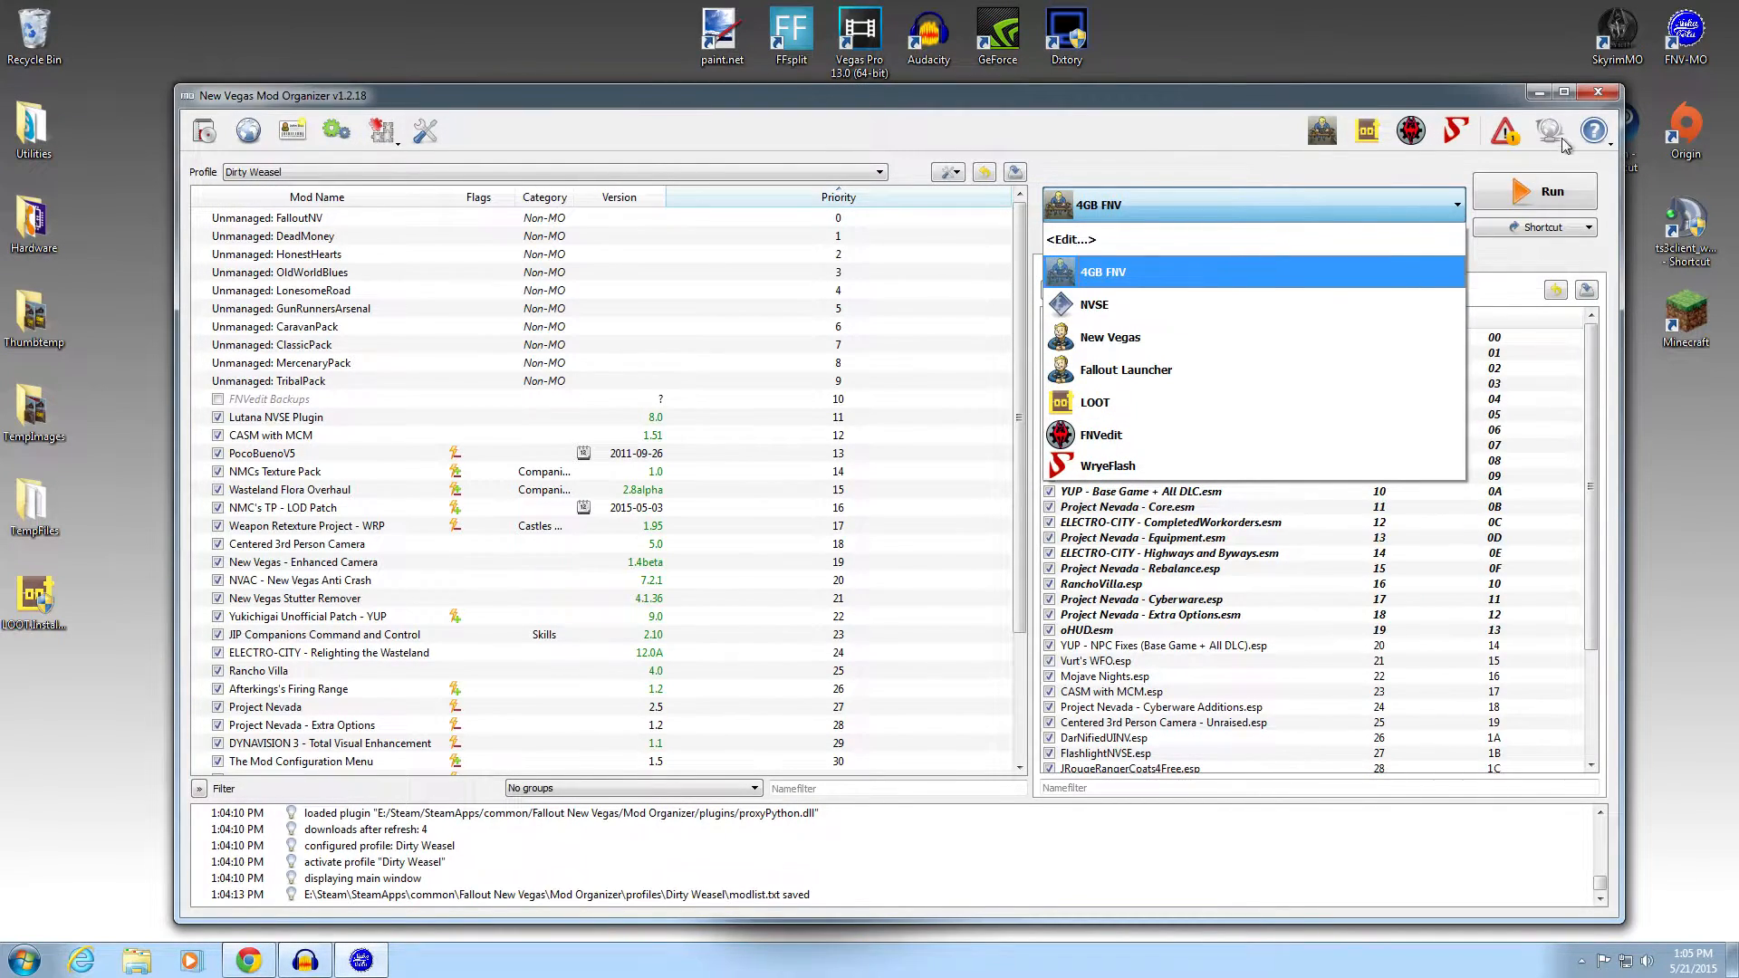
click(1592, 102)
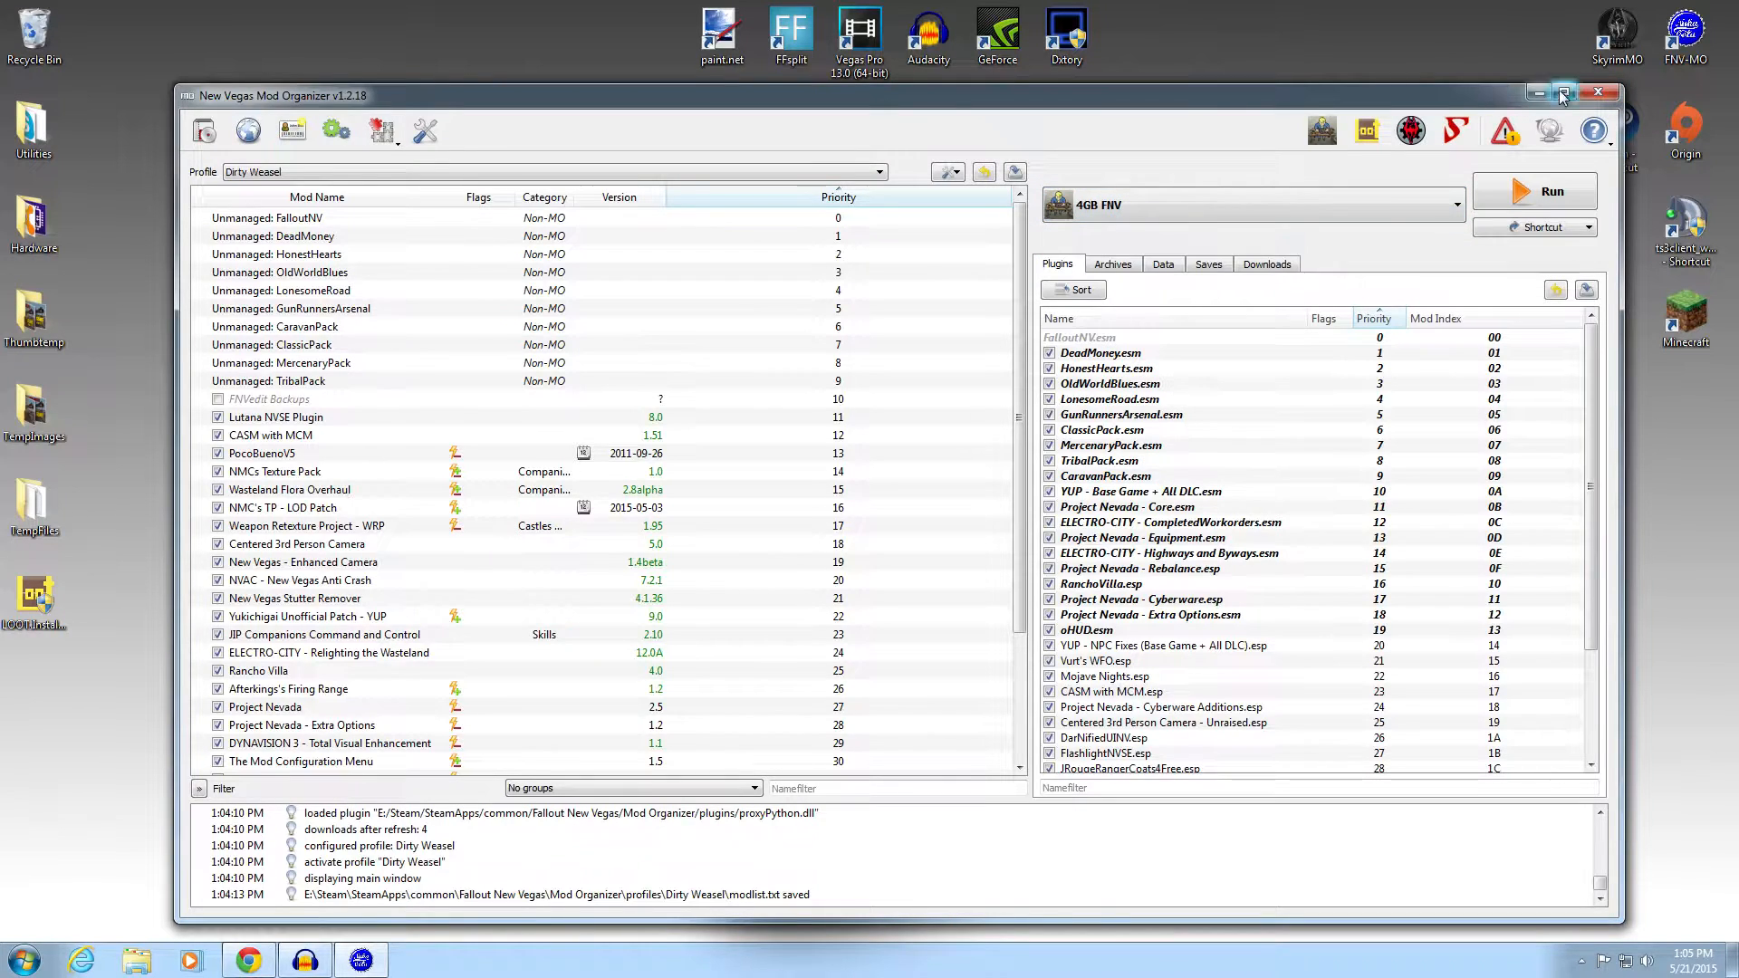
click(1594, 94)
- Open Skyrim Mod Organizer and save its LOOT executable entry with the binary E:\LOOT\LOOT.exe
double_click(1617, 35)
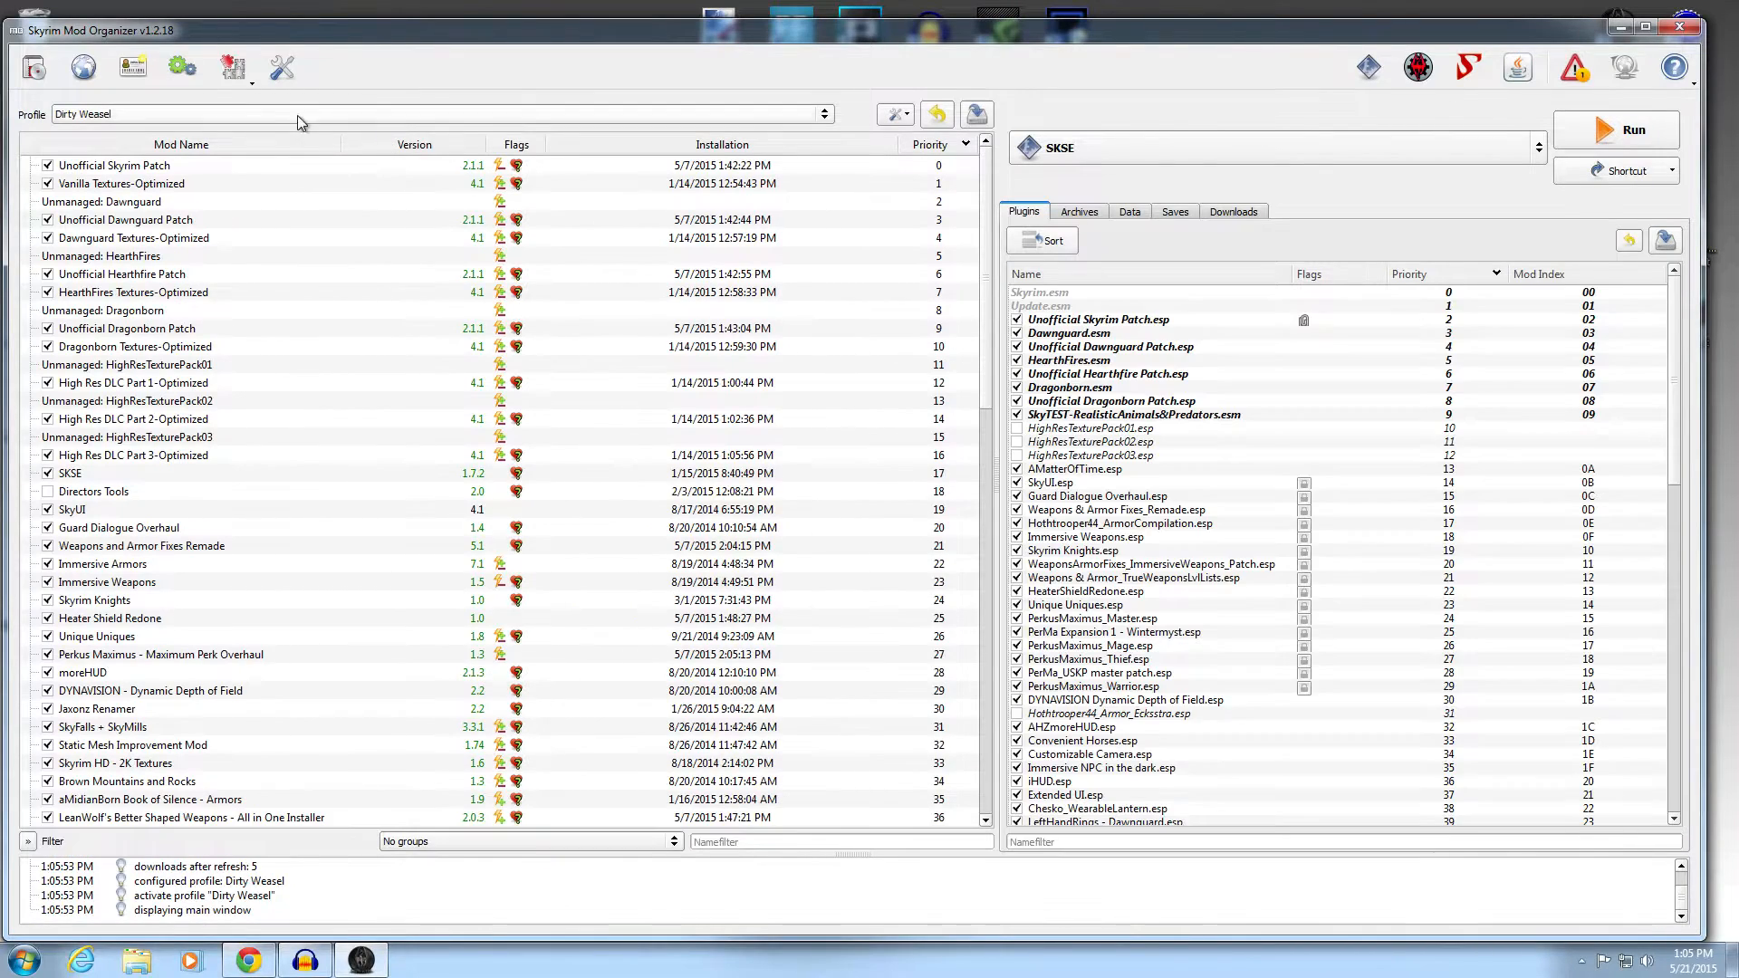
click(182, 71)
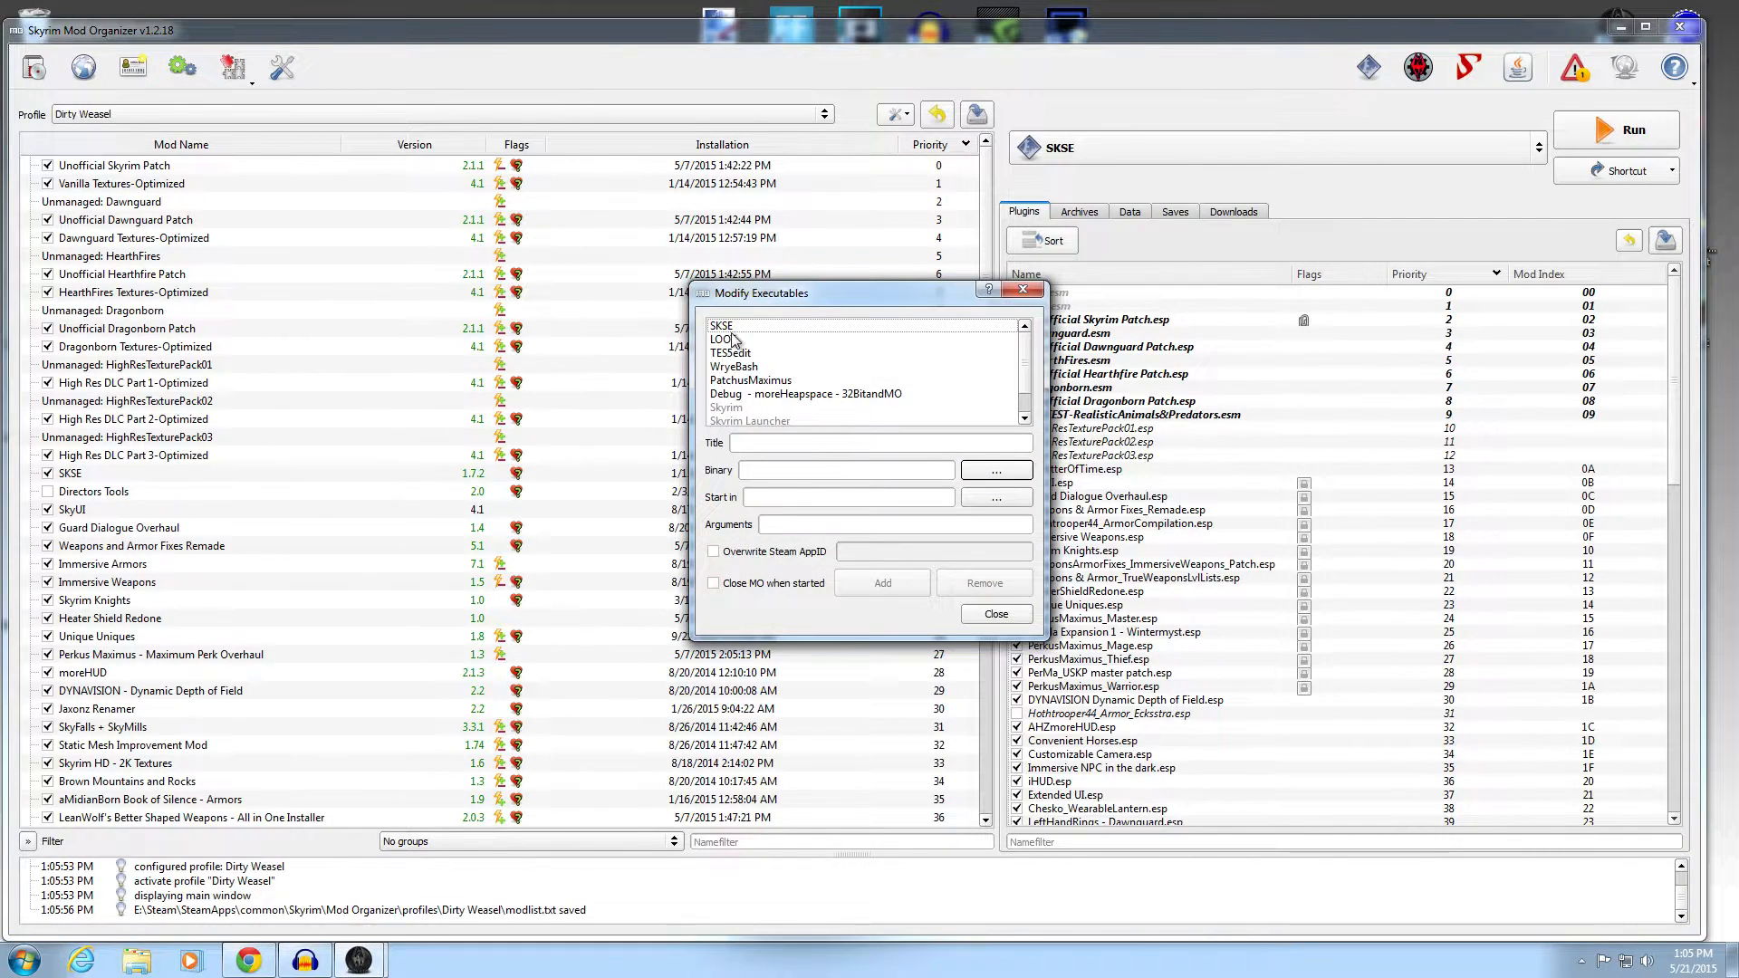
click(732, 341)
click(991, 472)
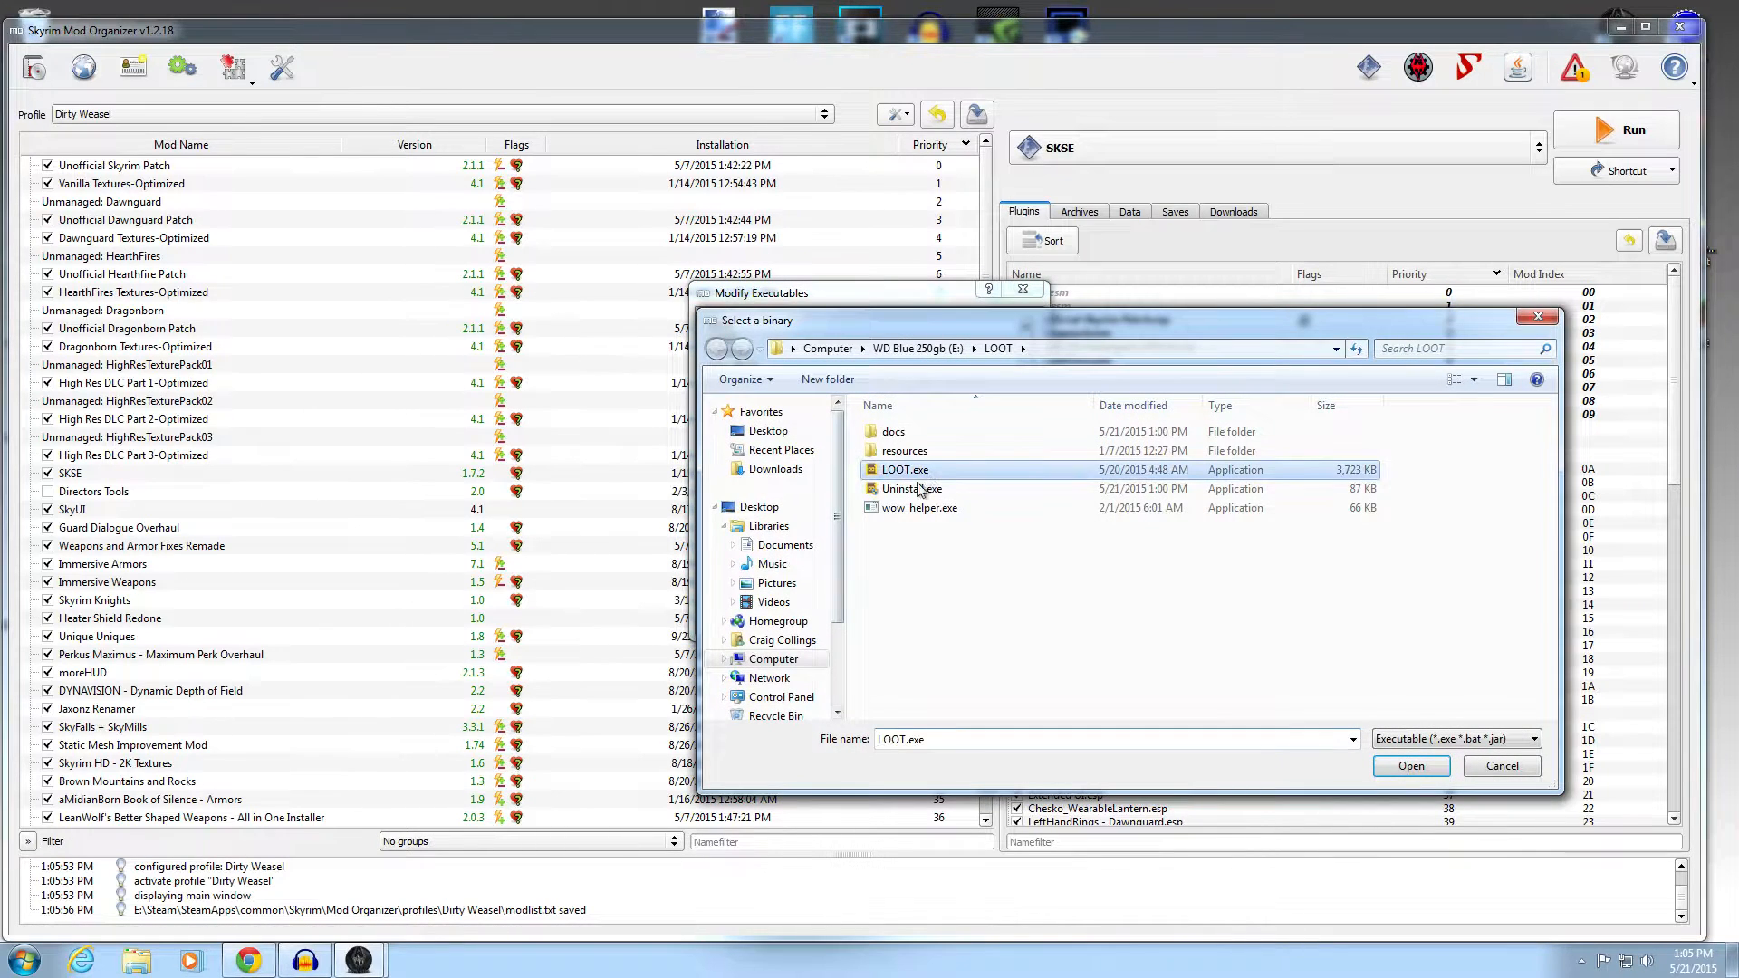
click(1386, 766)
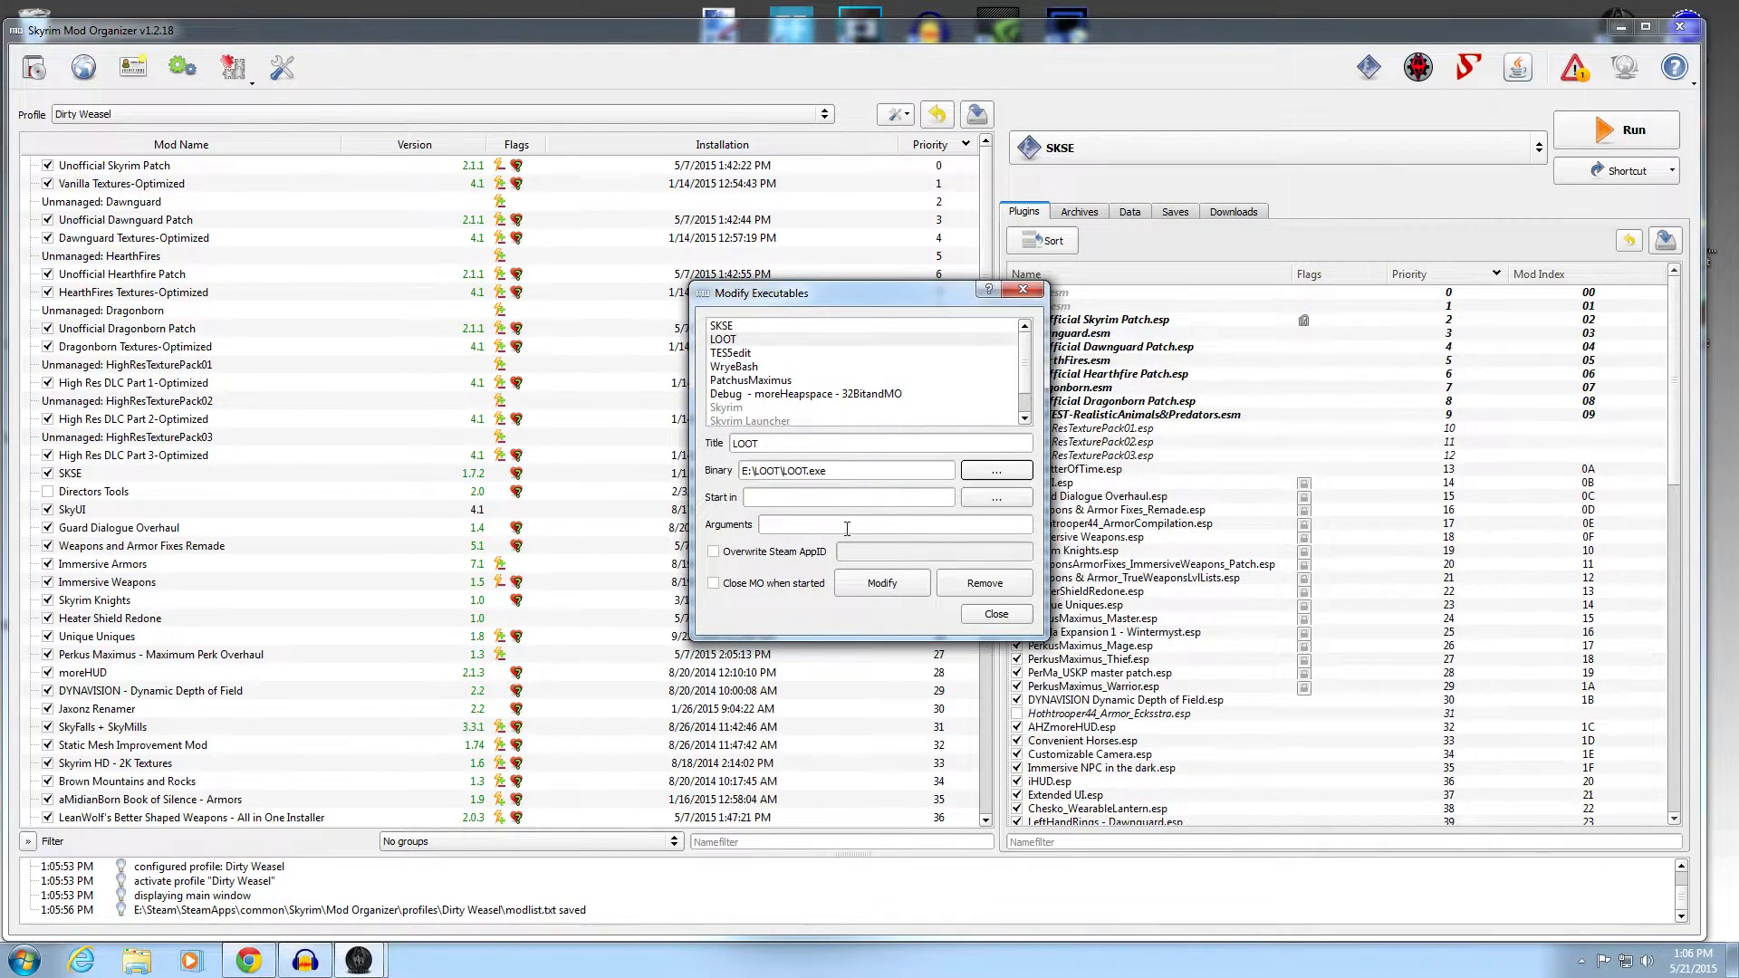
click(884, 582)
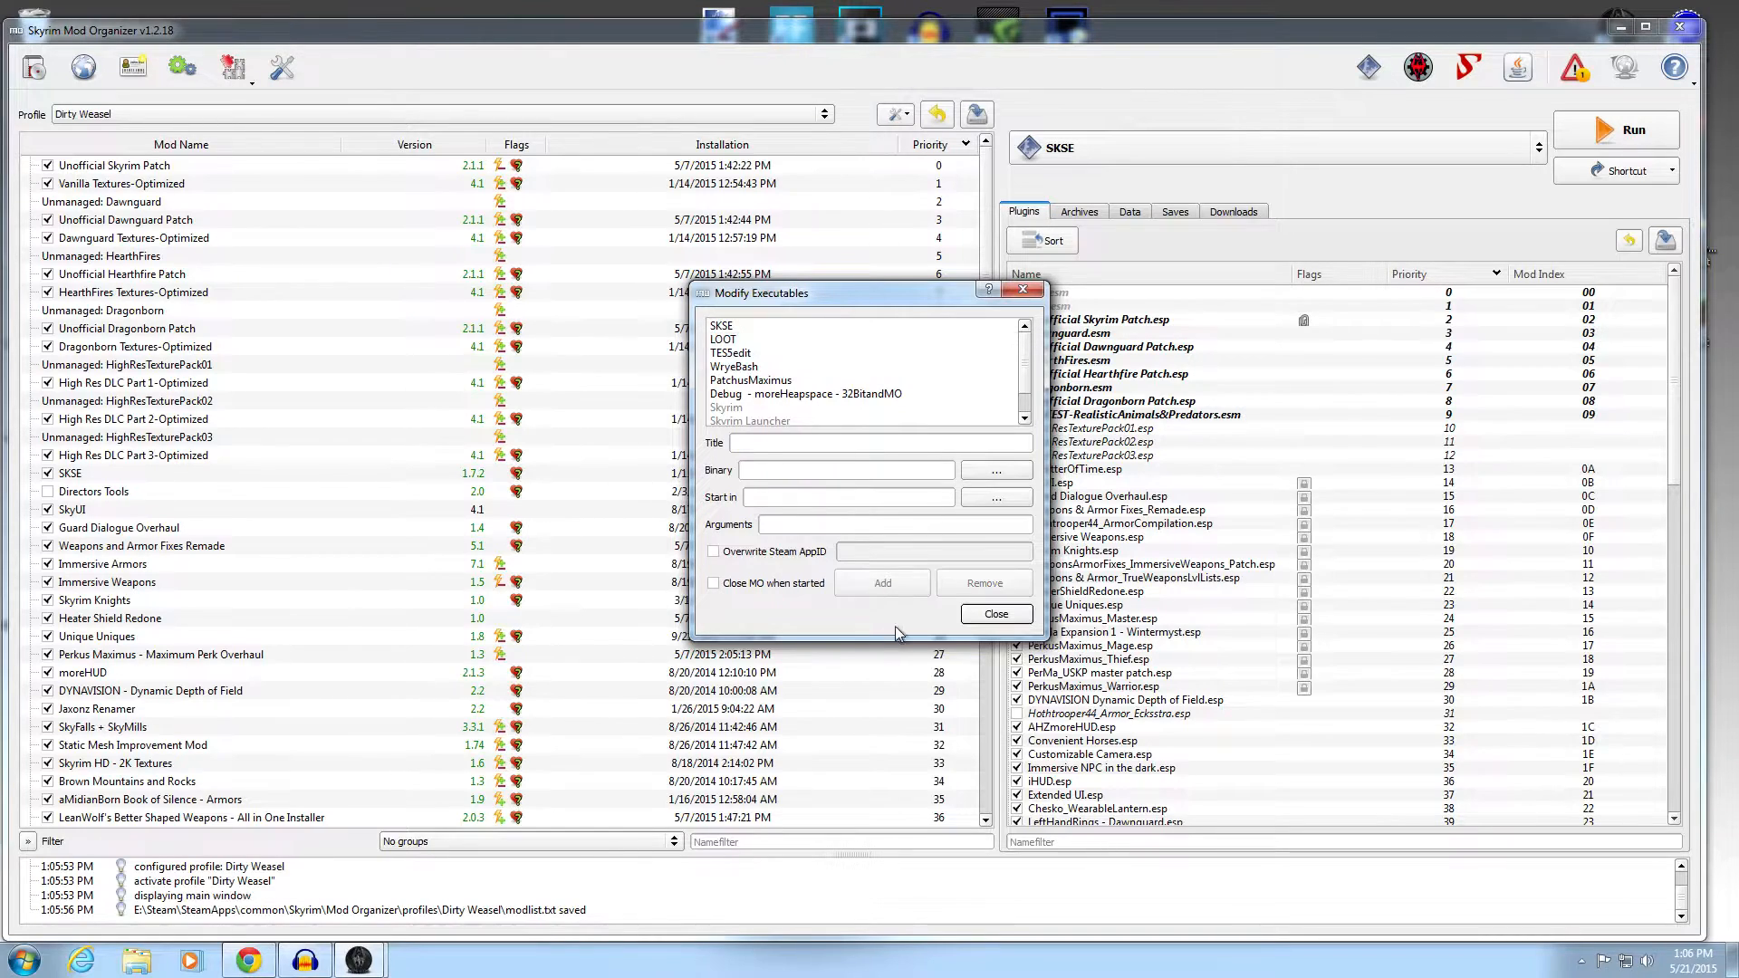
click(984, 612)
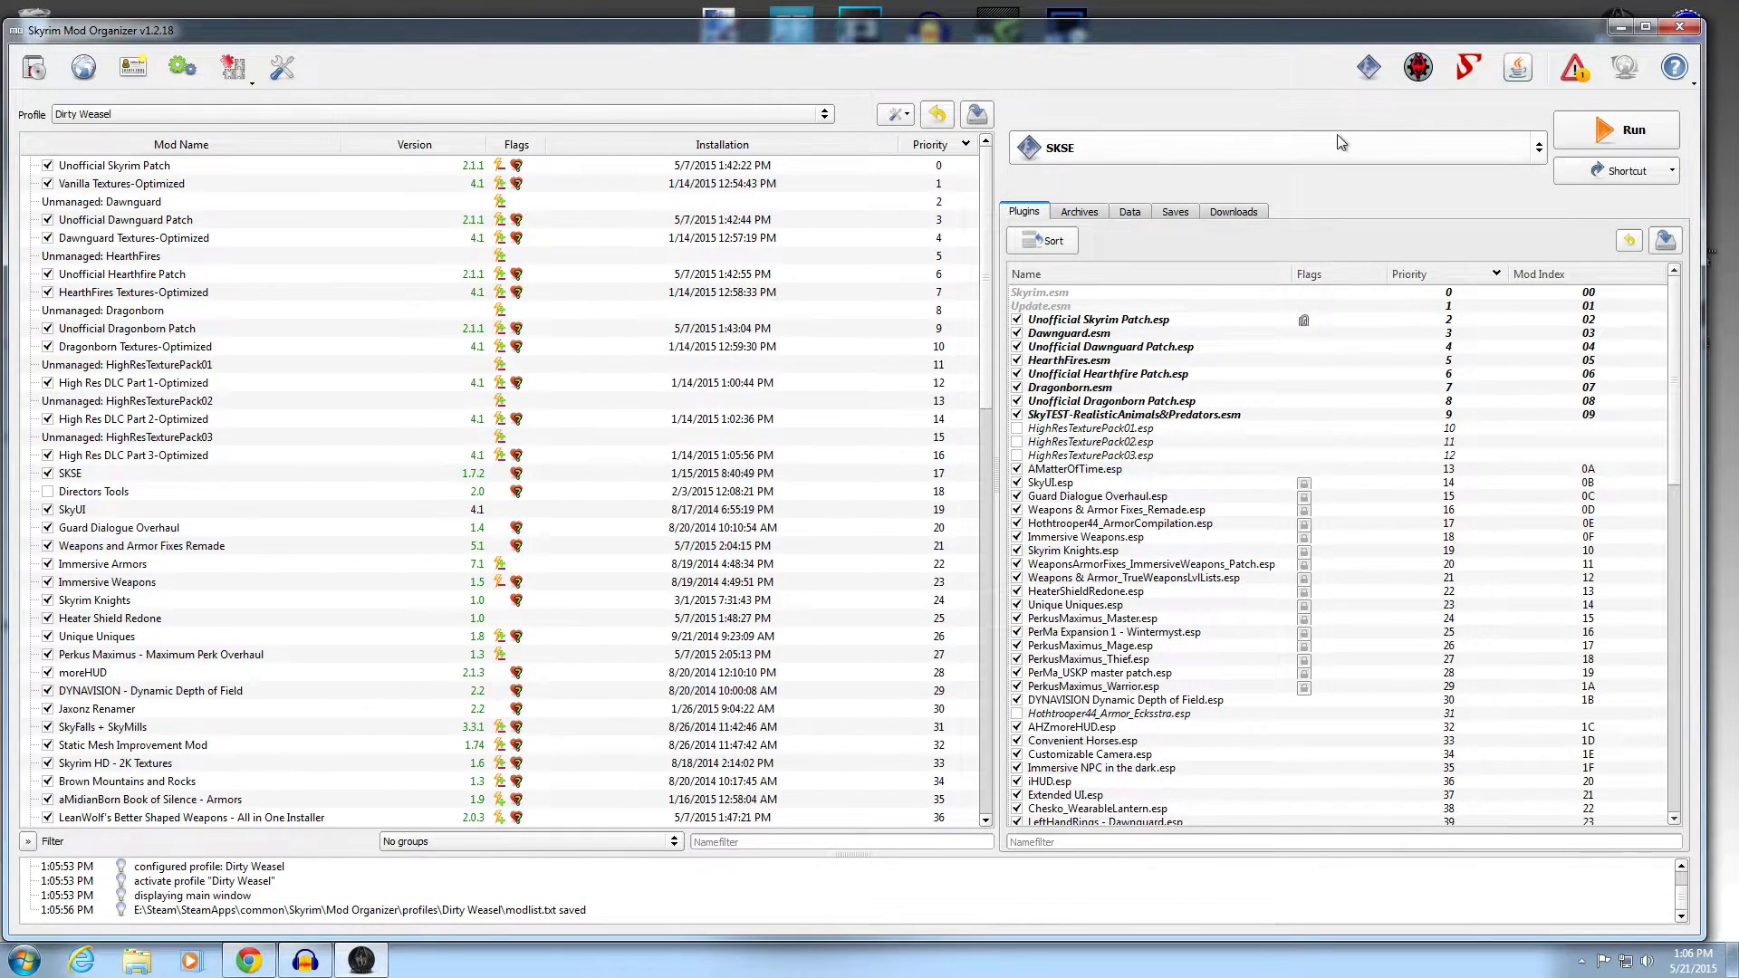
- Select LOOT as the program to run and add a toolbar shortcut for it
click(1539, 150)
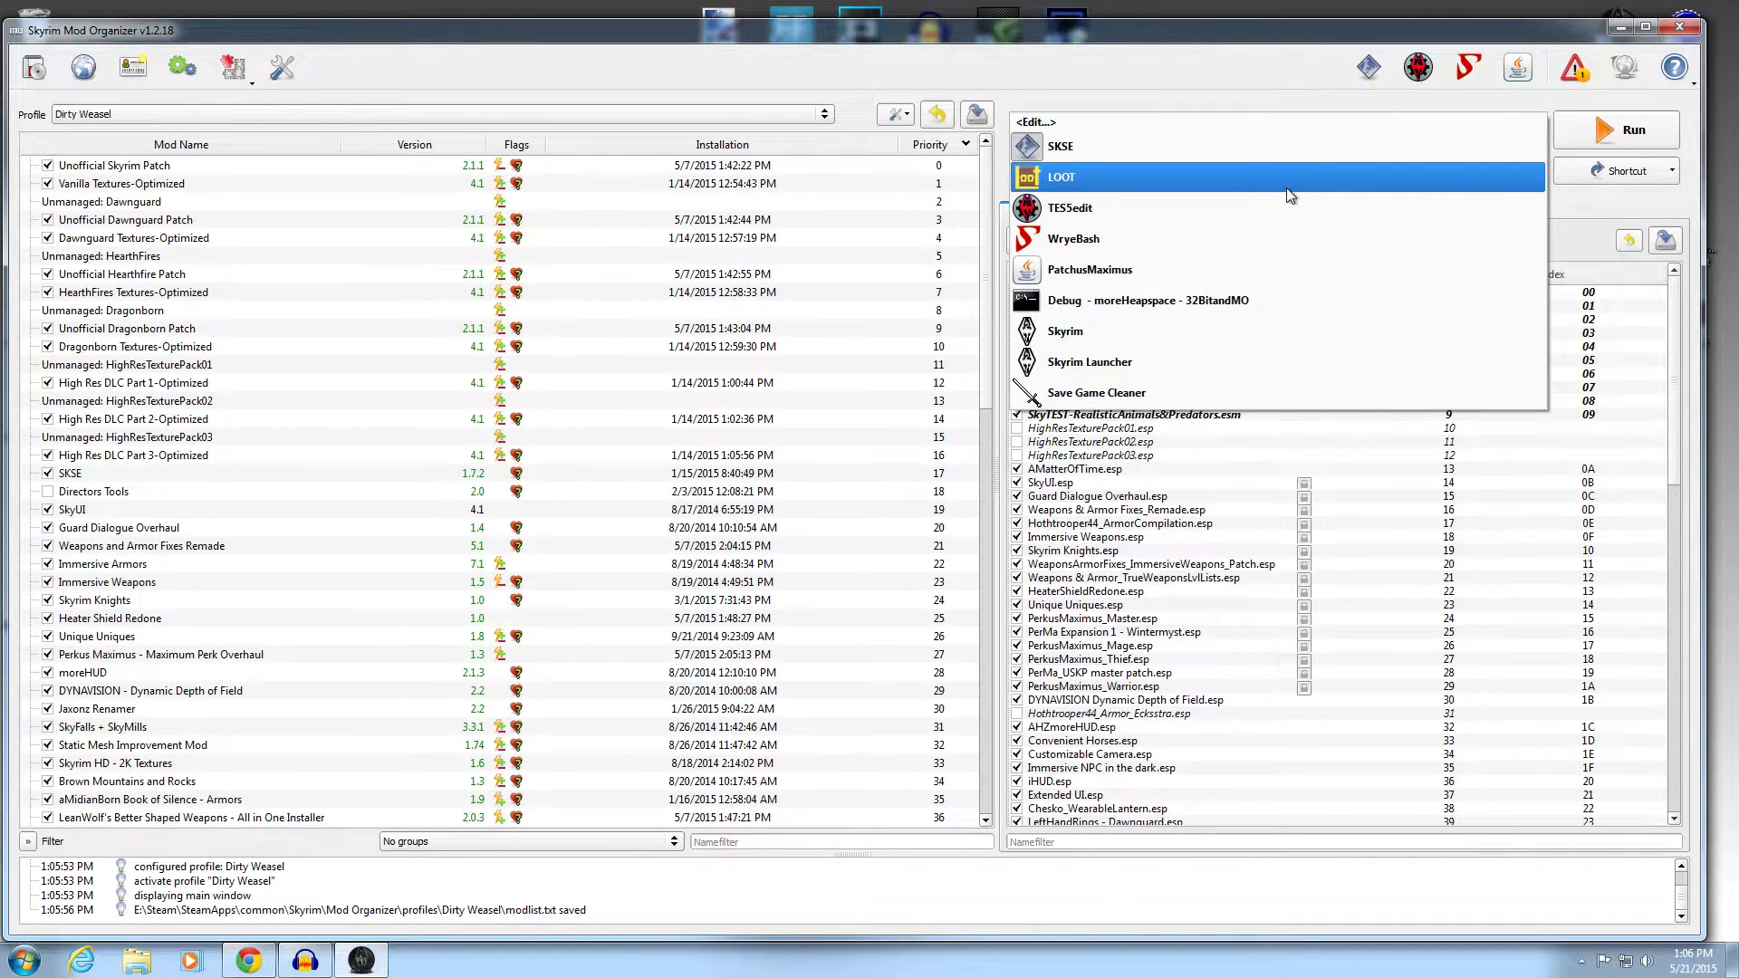
click(1287, 188)
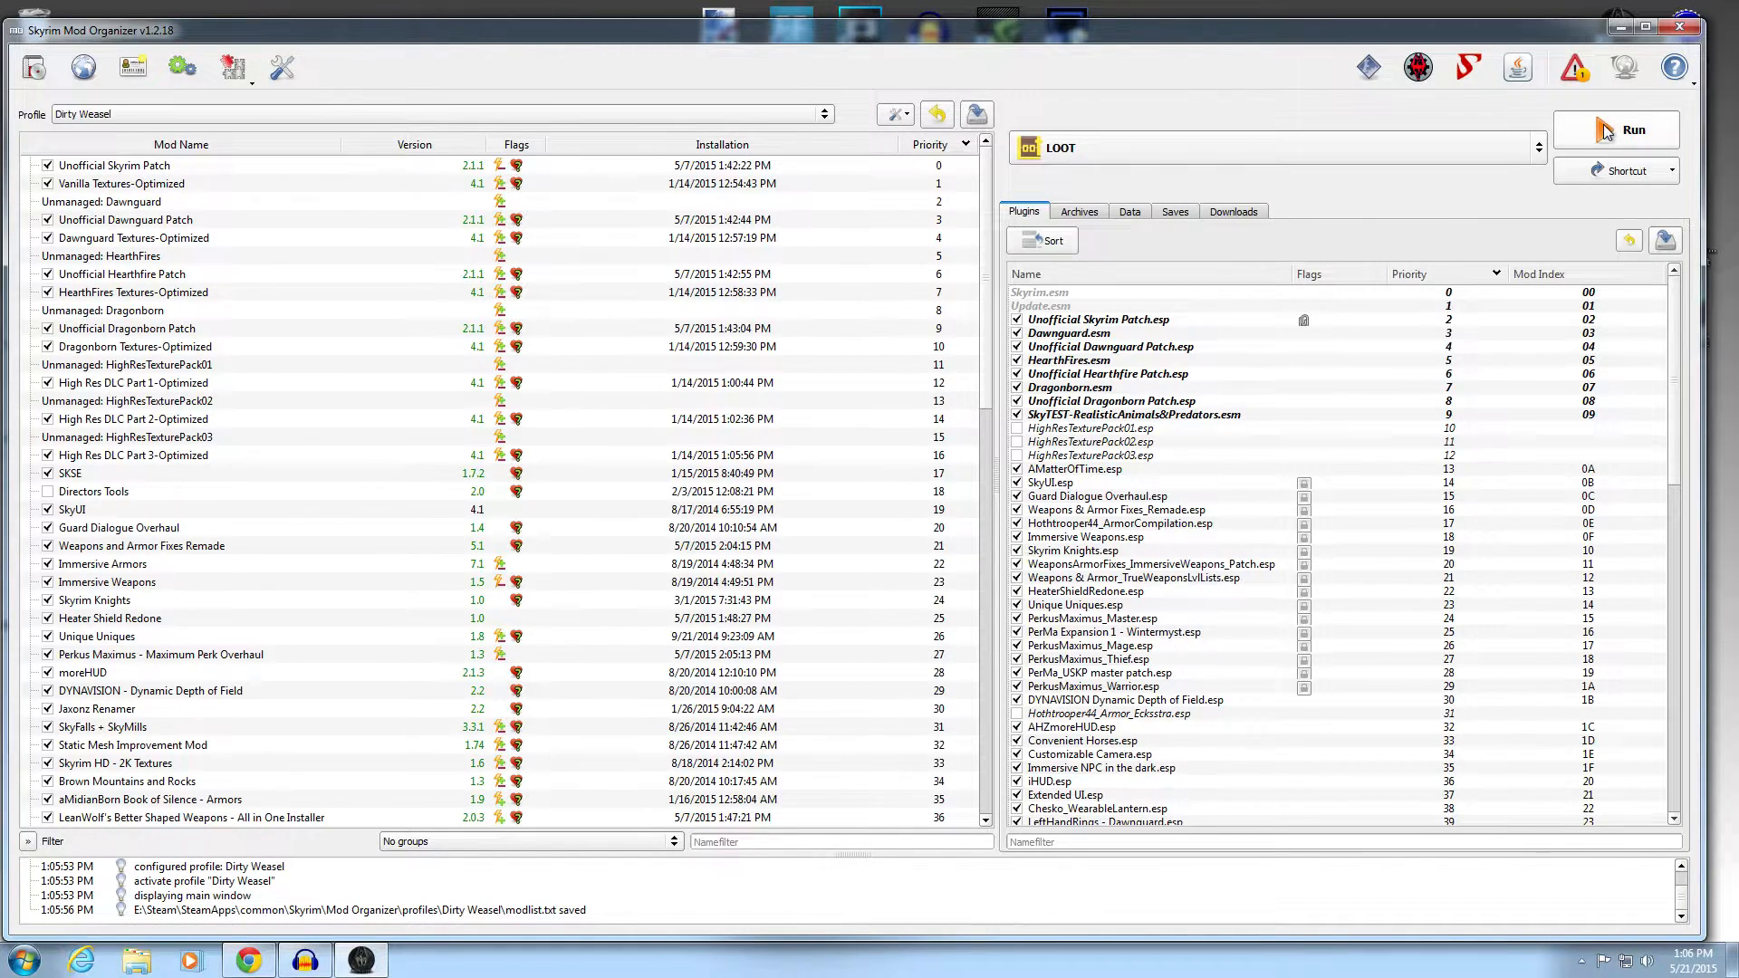
click(1609, 179)
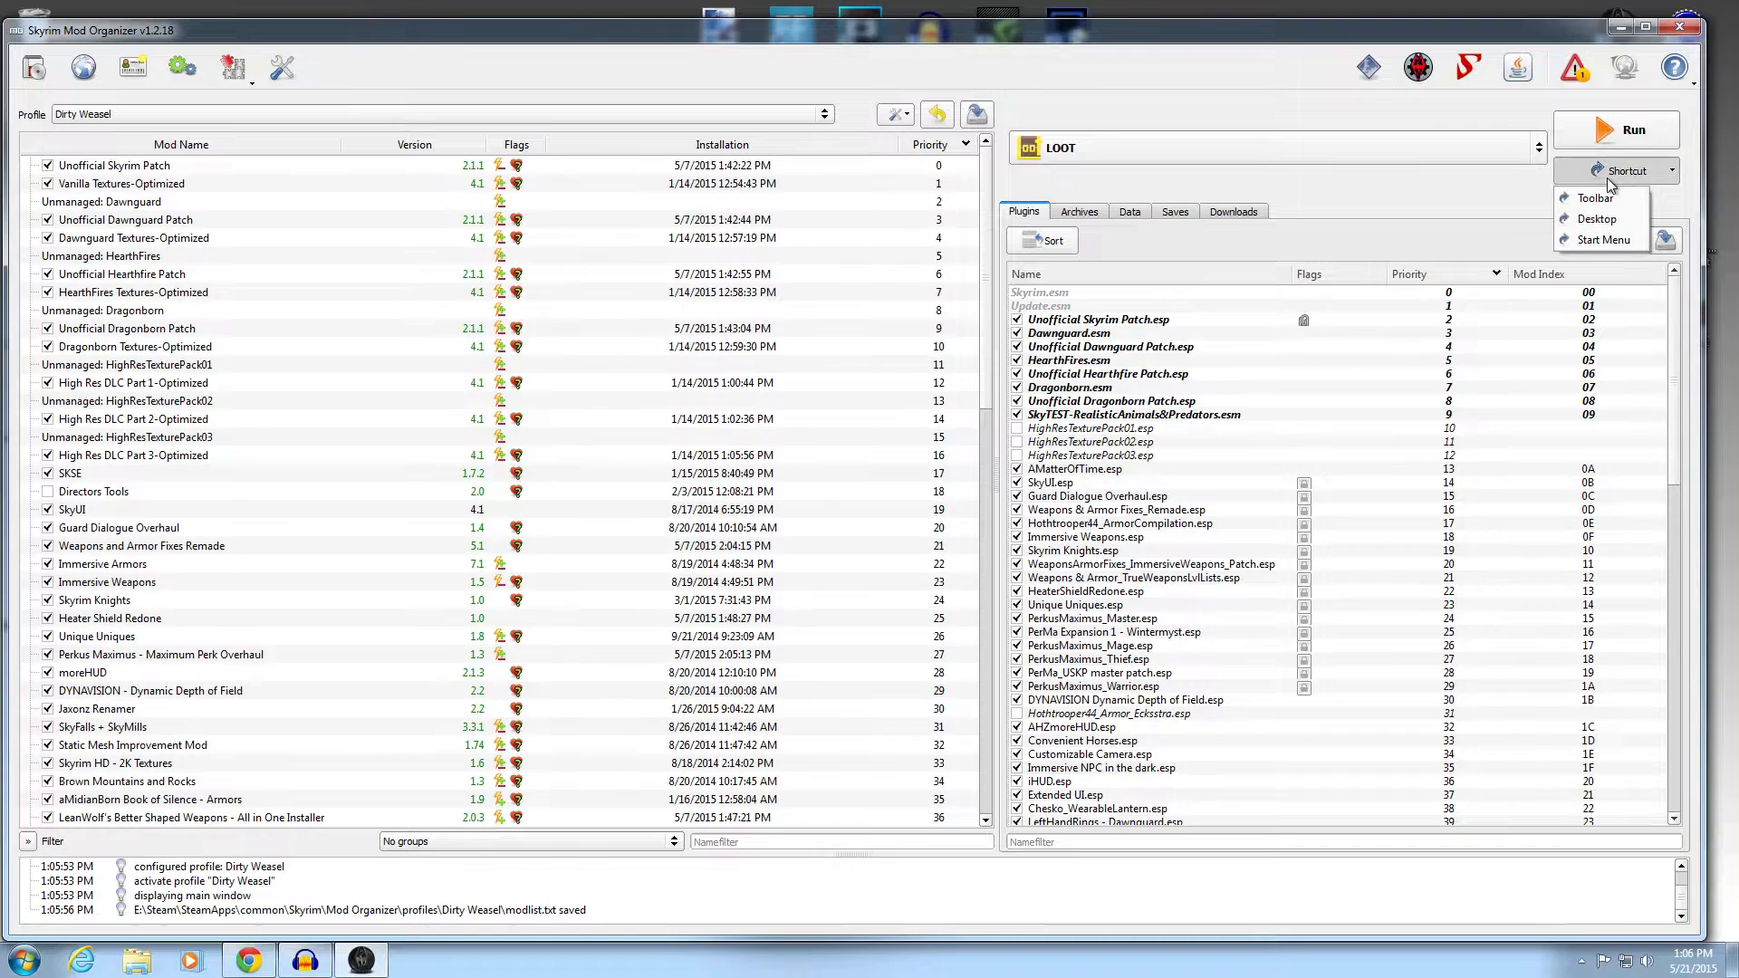
click(1566, 203)
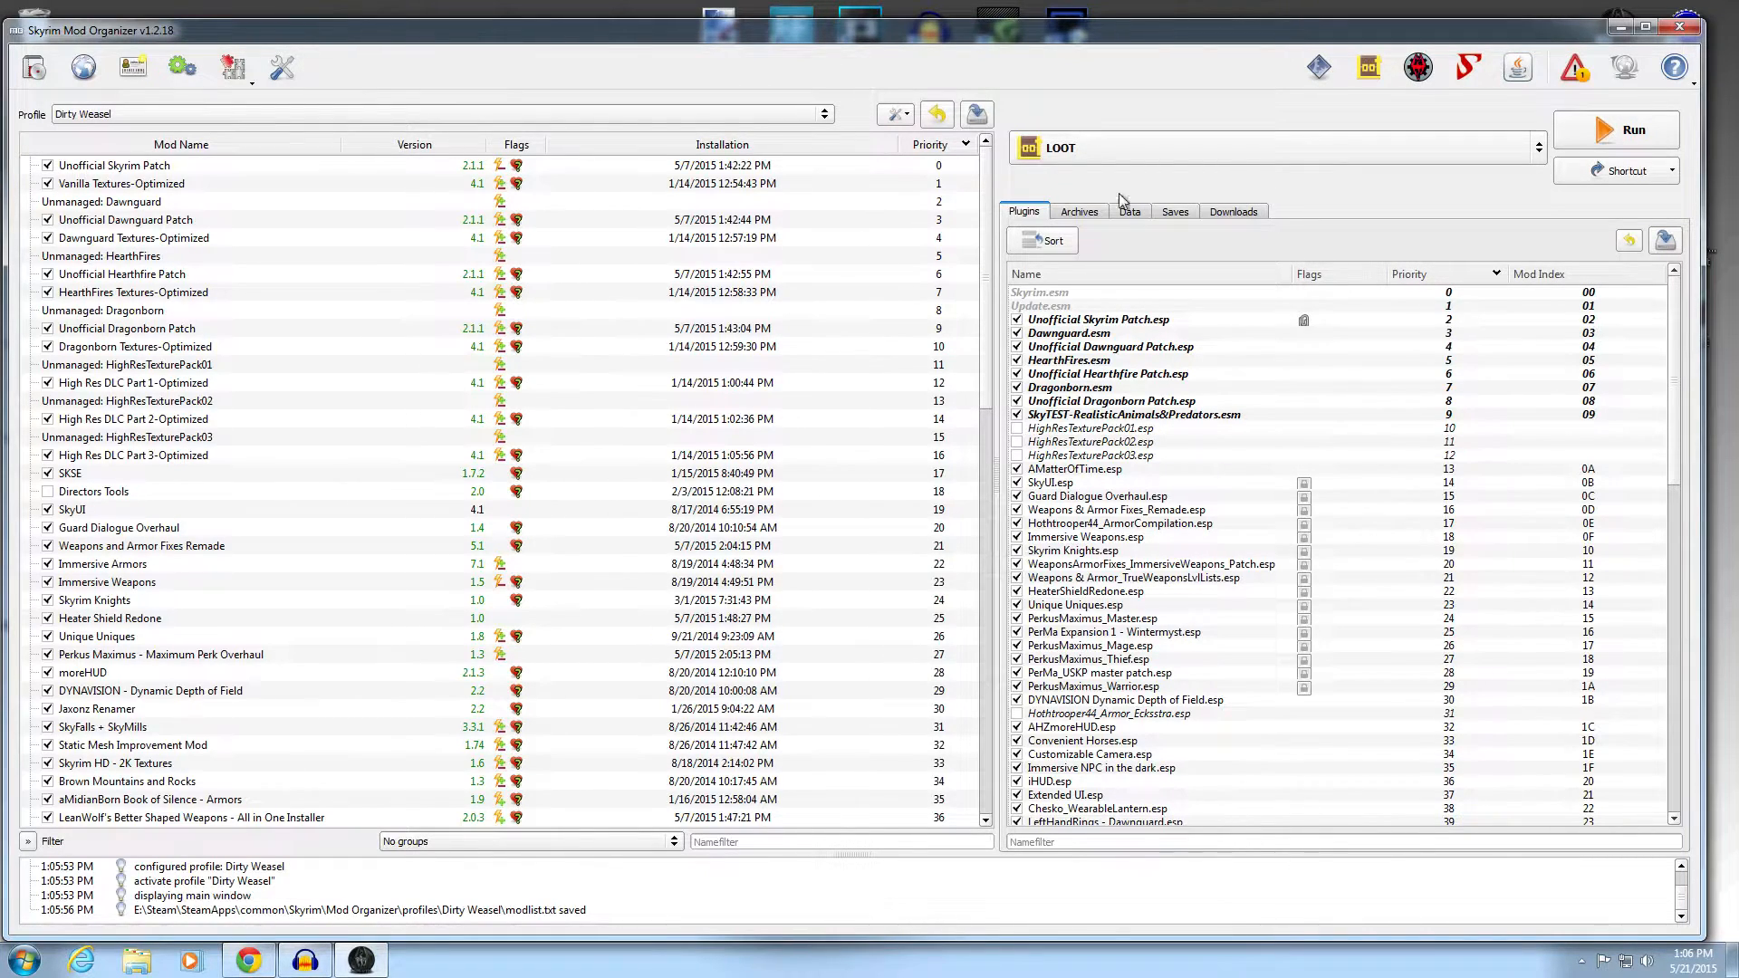
- Run LOOT from Skyrim Mod Organizer and look through its plugin list from start to end
click(1601, 132)
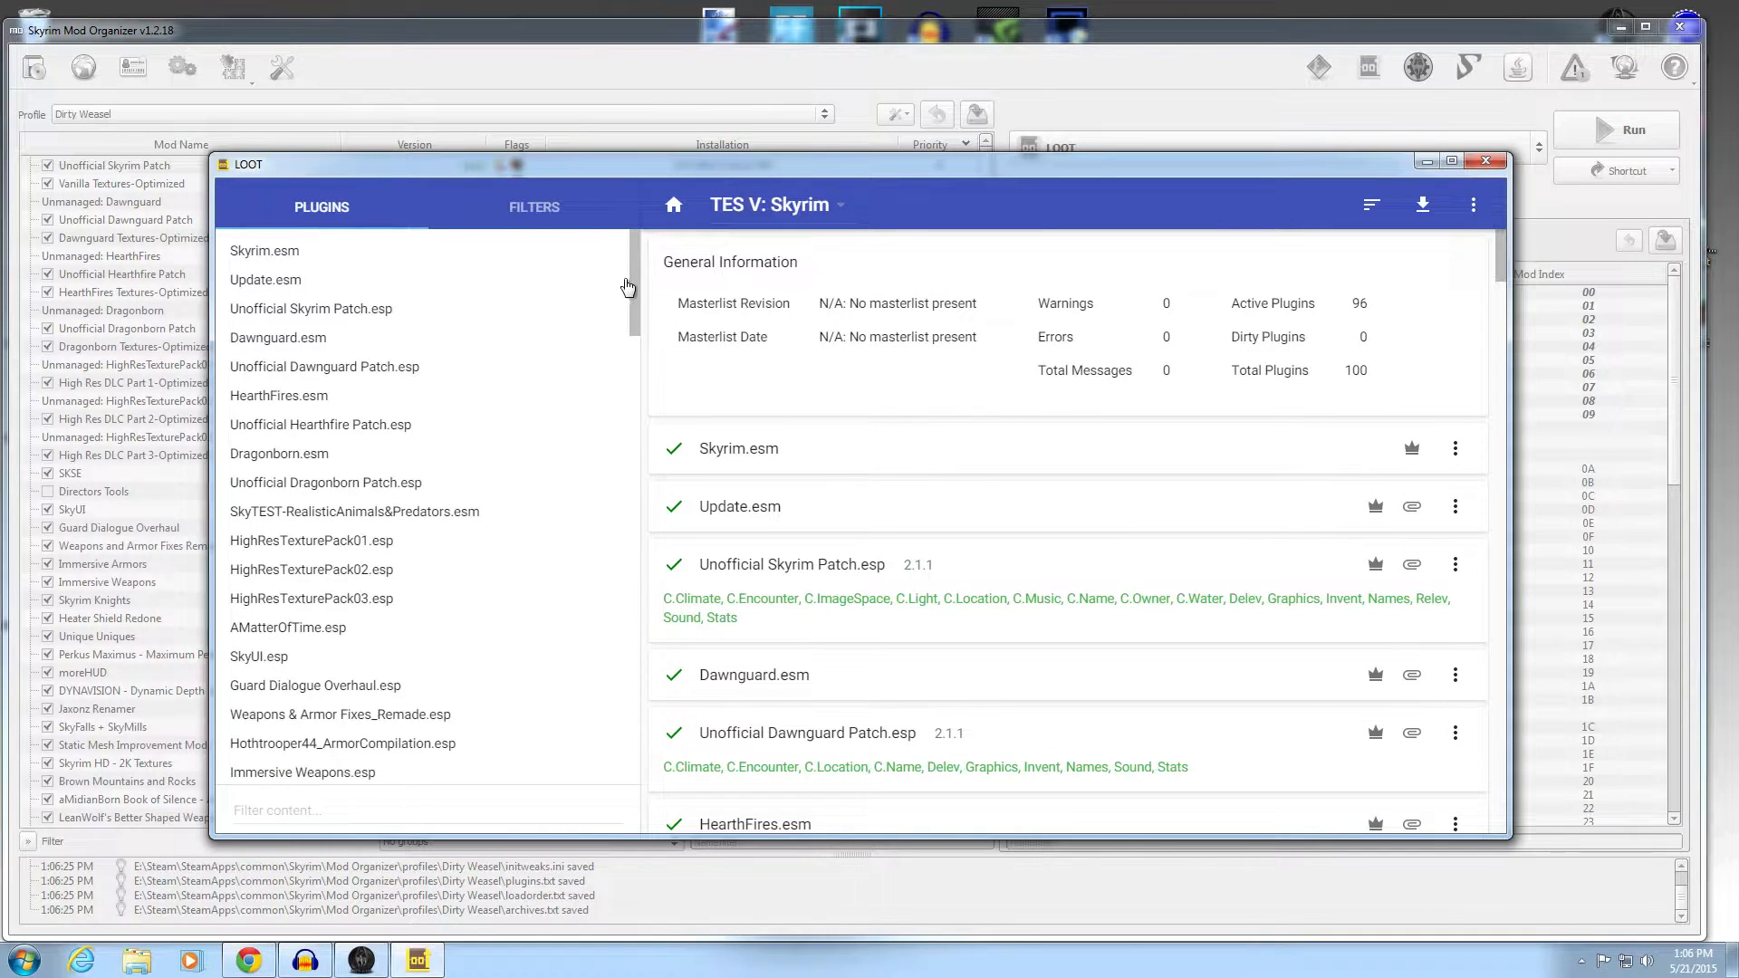
drag(632, 271, 628, 730)
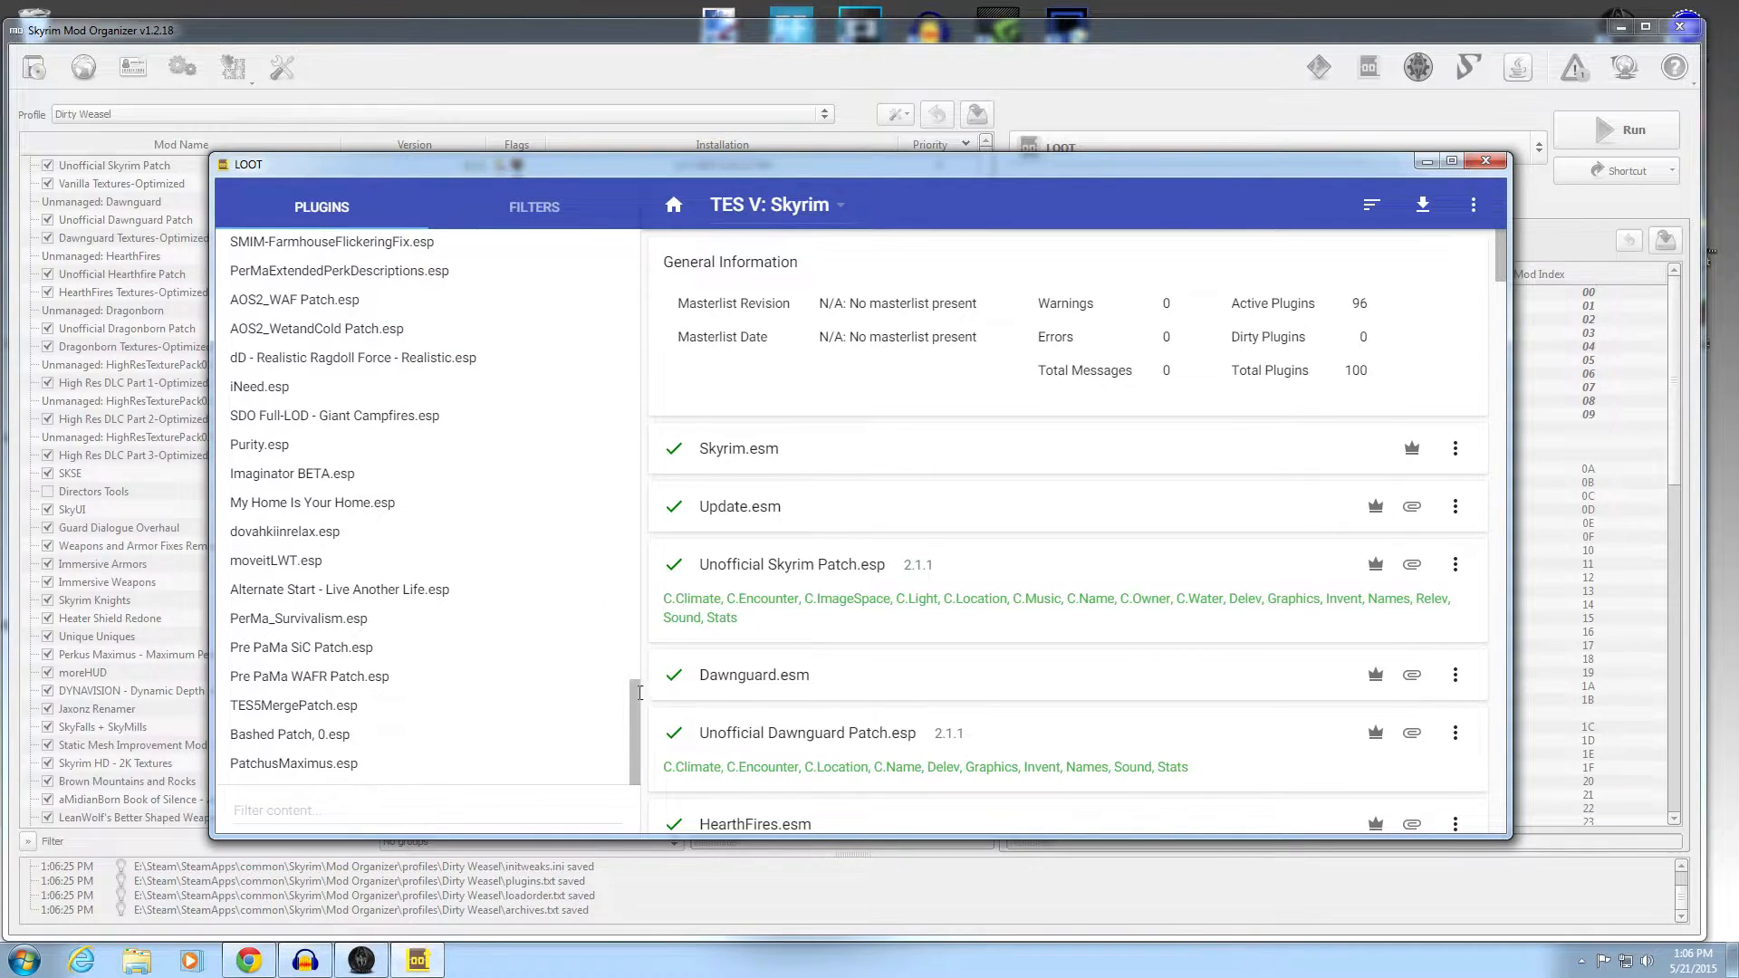
mouse_move(637, 708)
mouse_down()
mouse_move(632, 683)
mouse_move(629, 726)
mouse_up()
drag(632, 725, 627, 257)
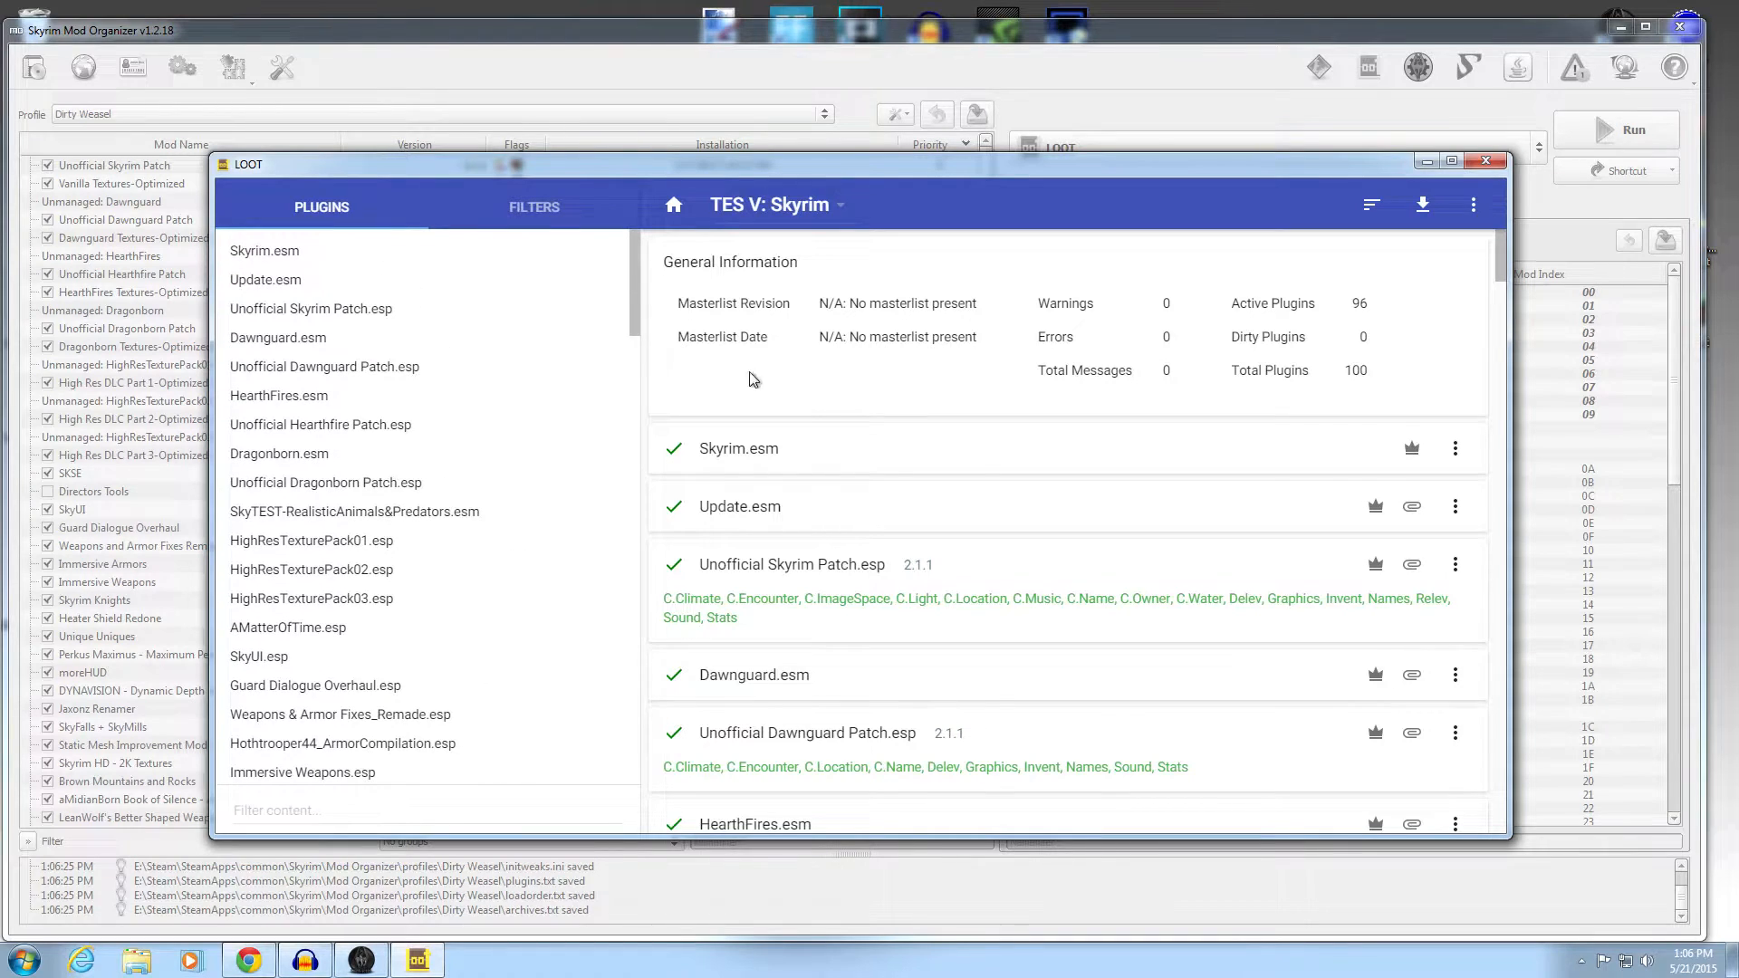
- Review the plugin entries and their details in LOOT for TES V: Skyrim, and close LOOT
scroll(1050, 443, down, 15)
scroll(1045, 439, down, 20)
scroll(1045, 447, down, 20)
scroll(1046, 440, down, 6)
scroll(1105, 591, up, 2)
scroll(1105, 591, up, 20)
scroll(1002, 518, up, 15)
click(1483, 164)
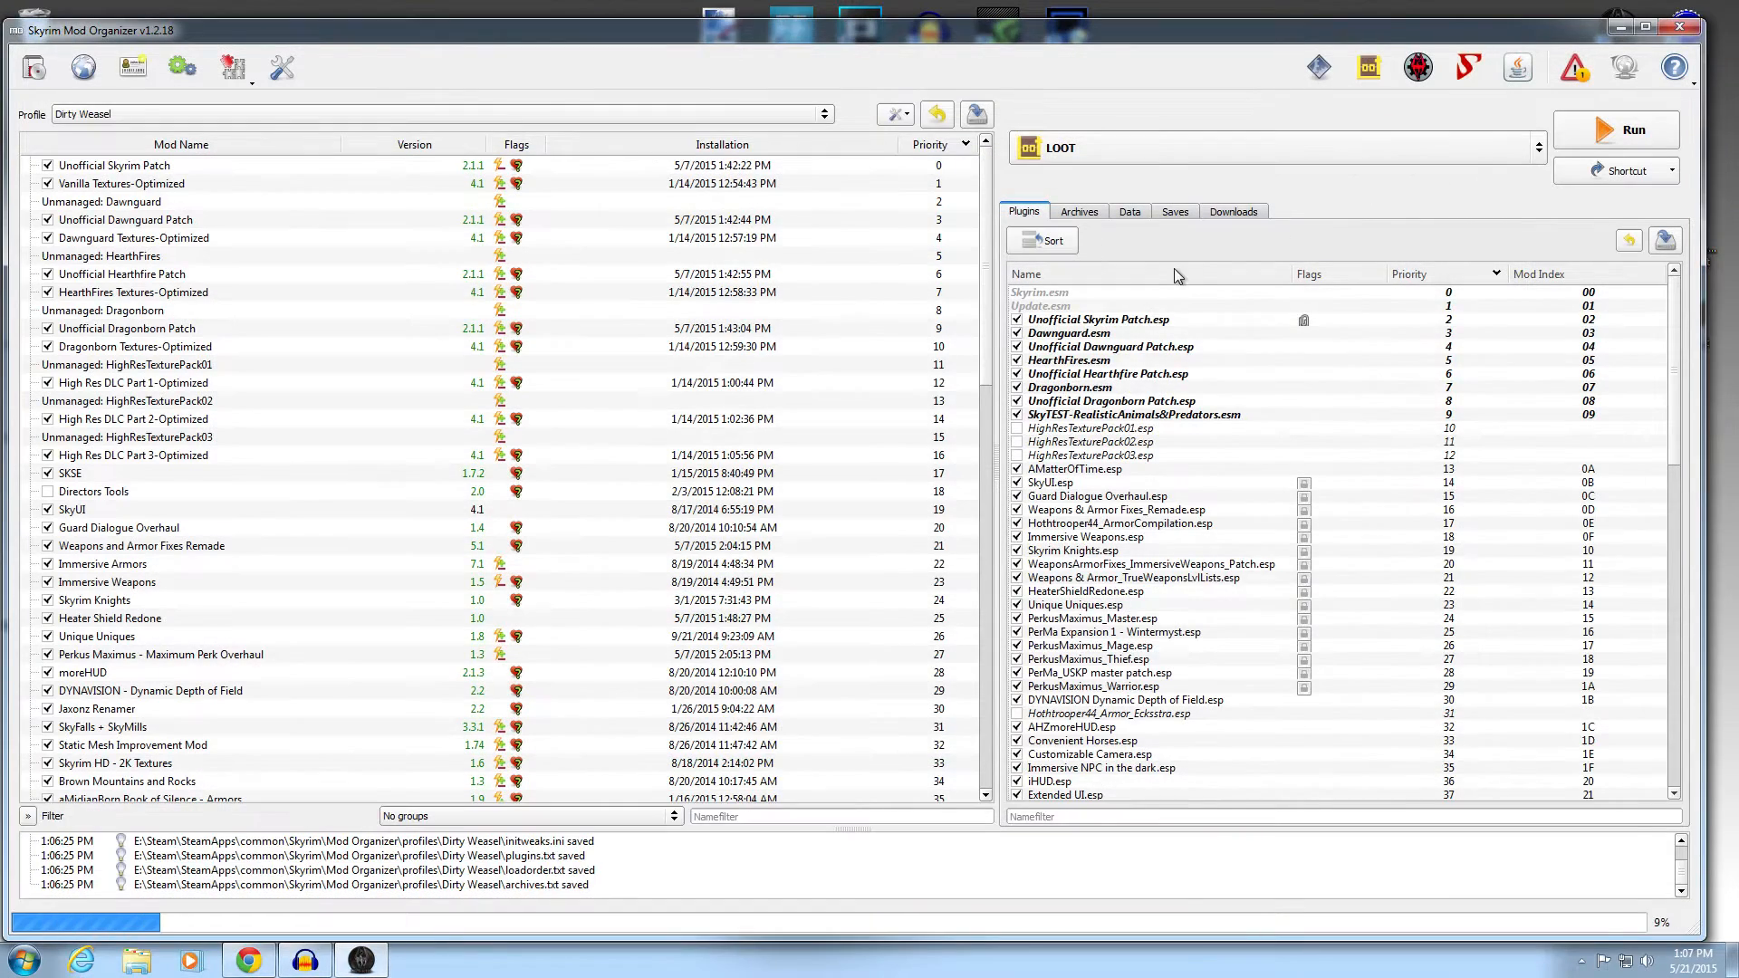
- Look over the plugin load order, select SKSE as the program to run and close Skyrim Mod Organizer
scroll(1237, 535, down, 11)
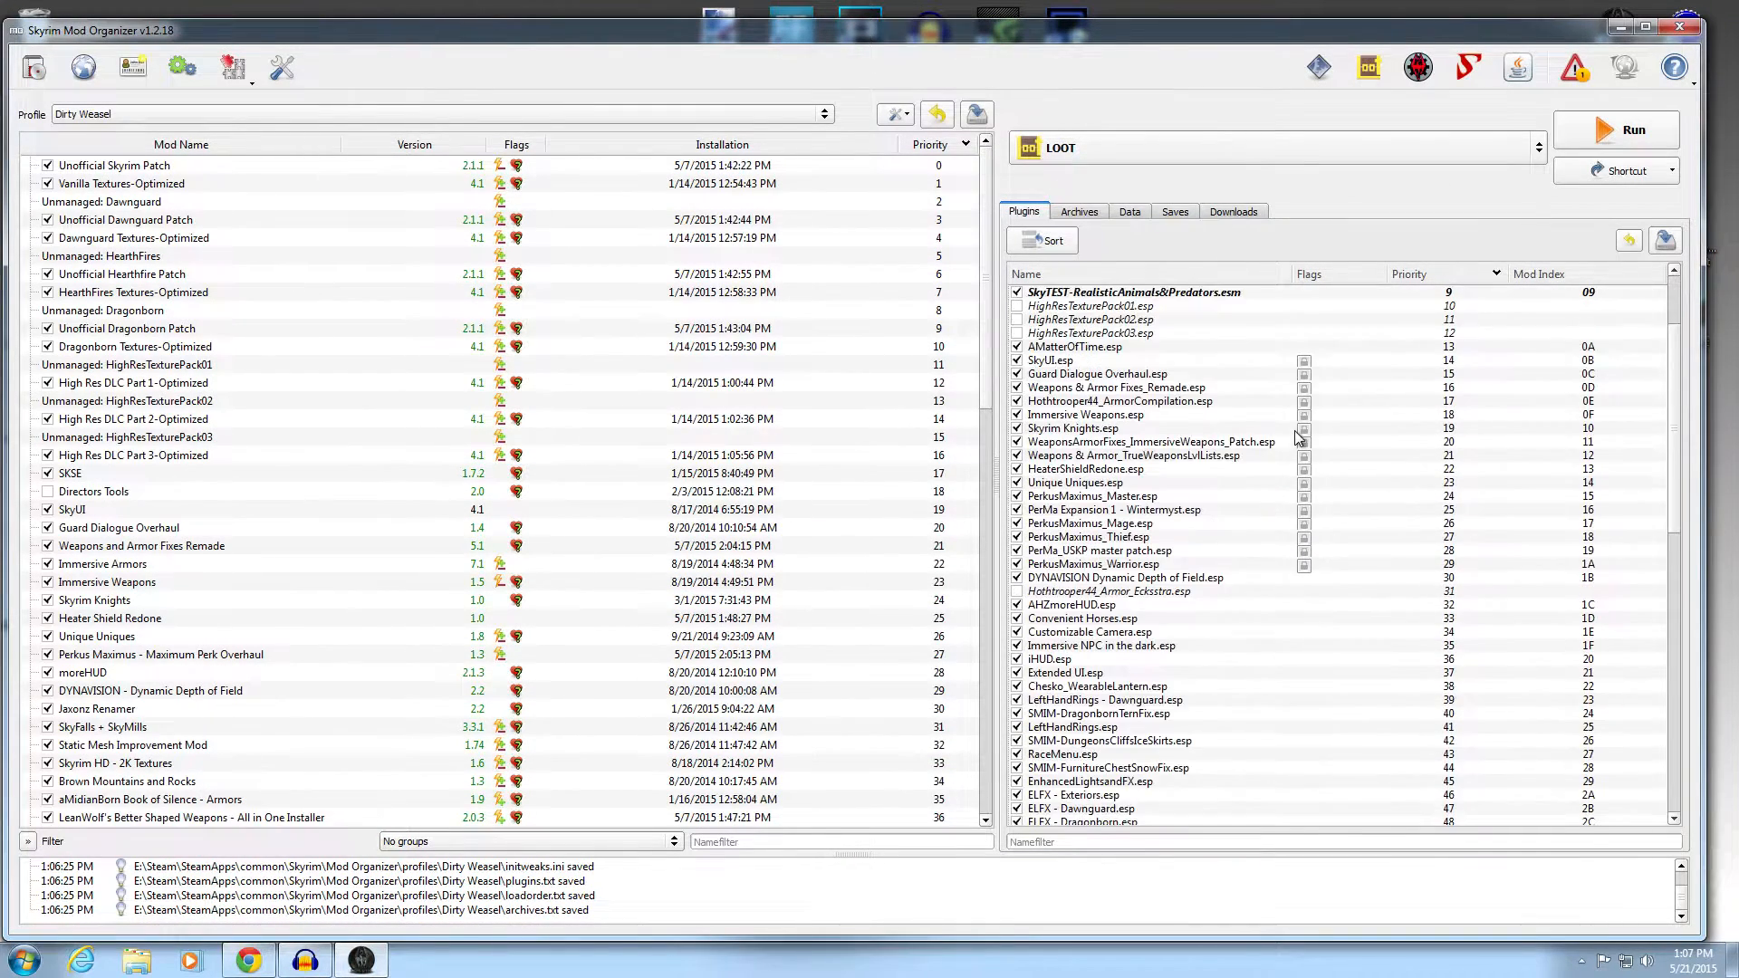
scroll(1232, 541, down, 9)
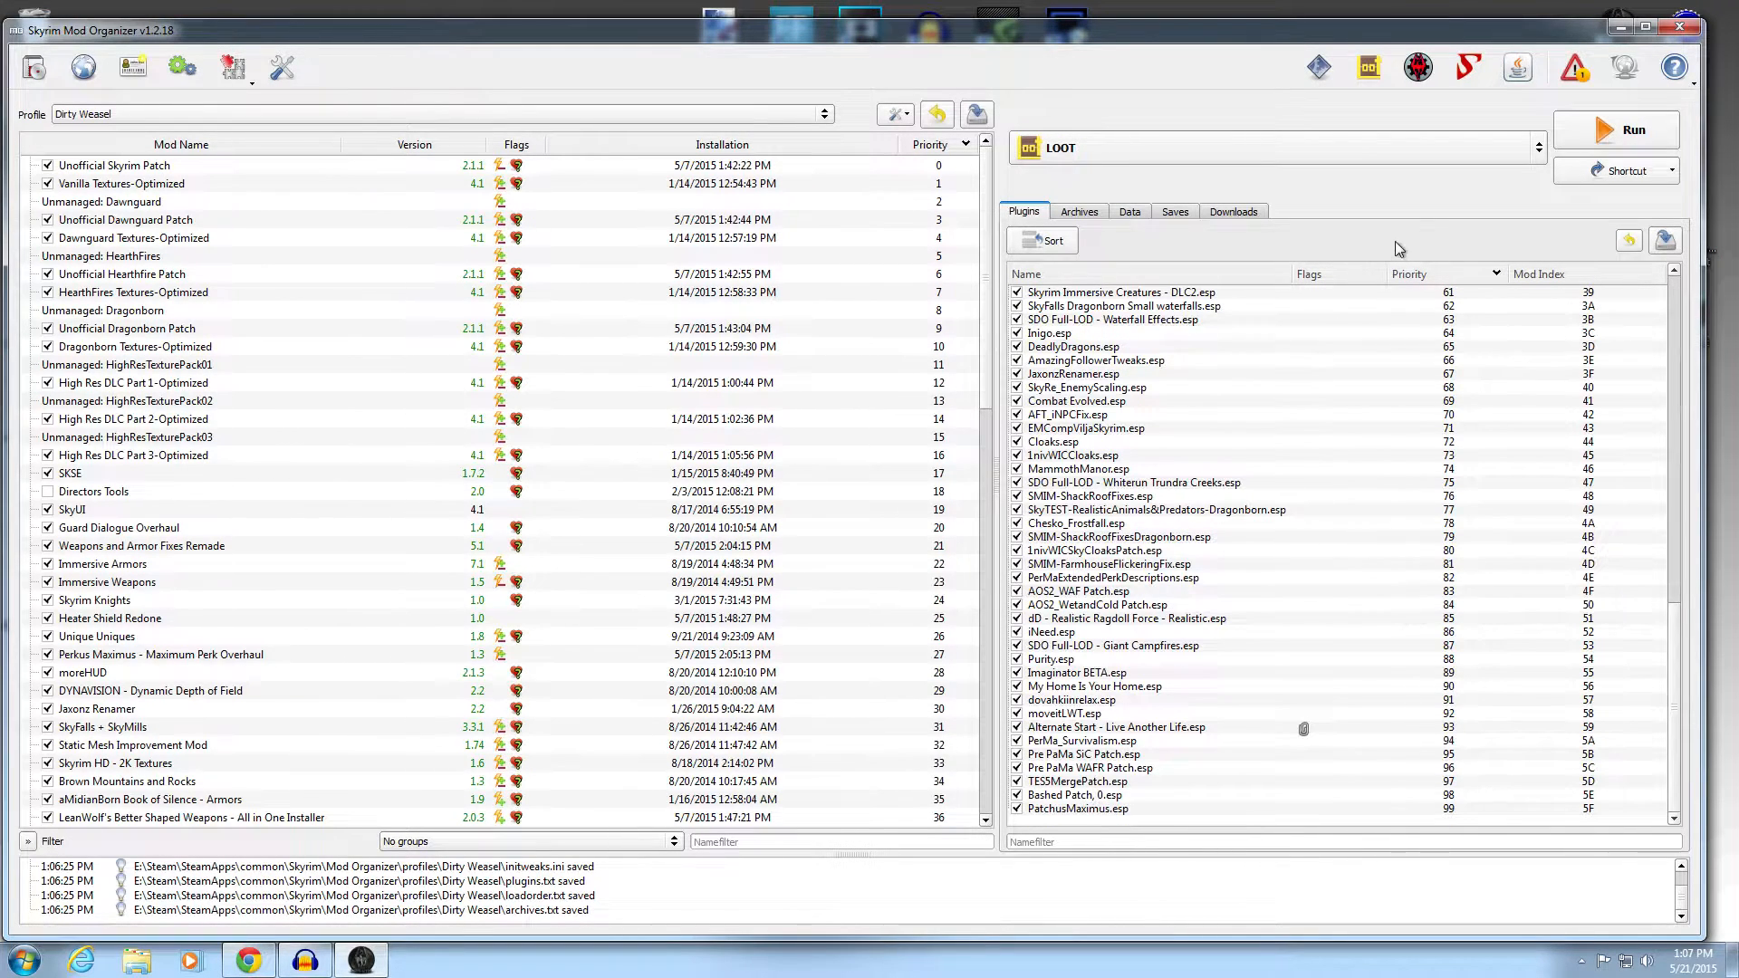
click(1527, 156)
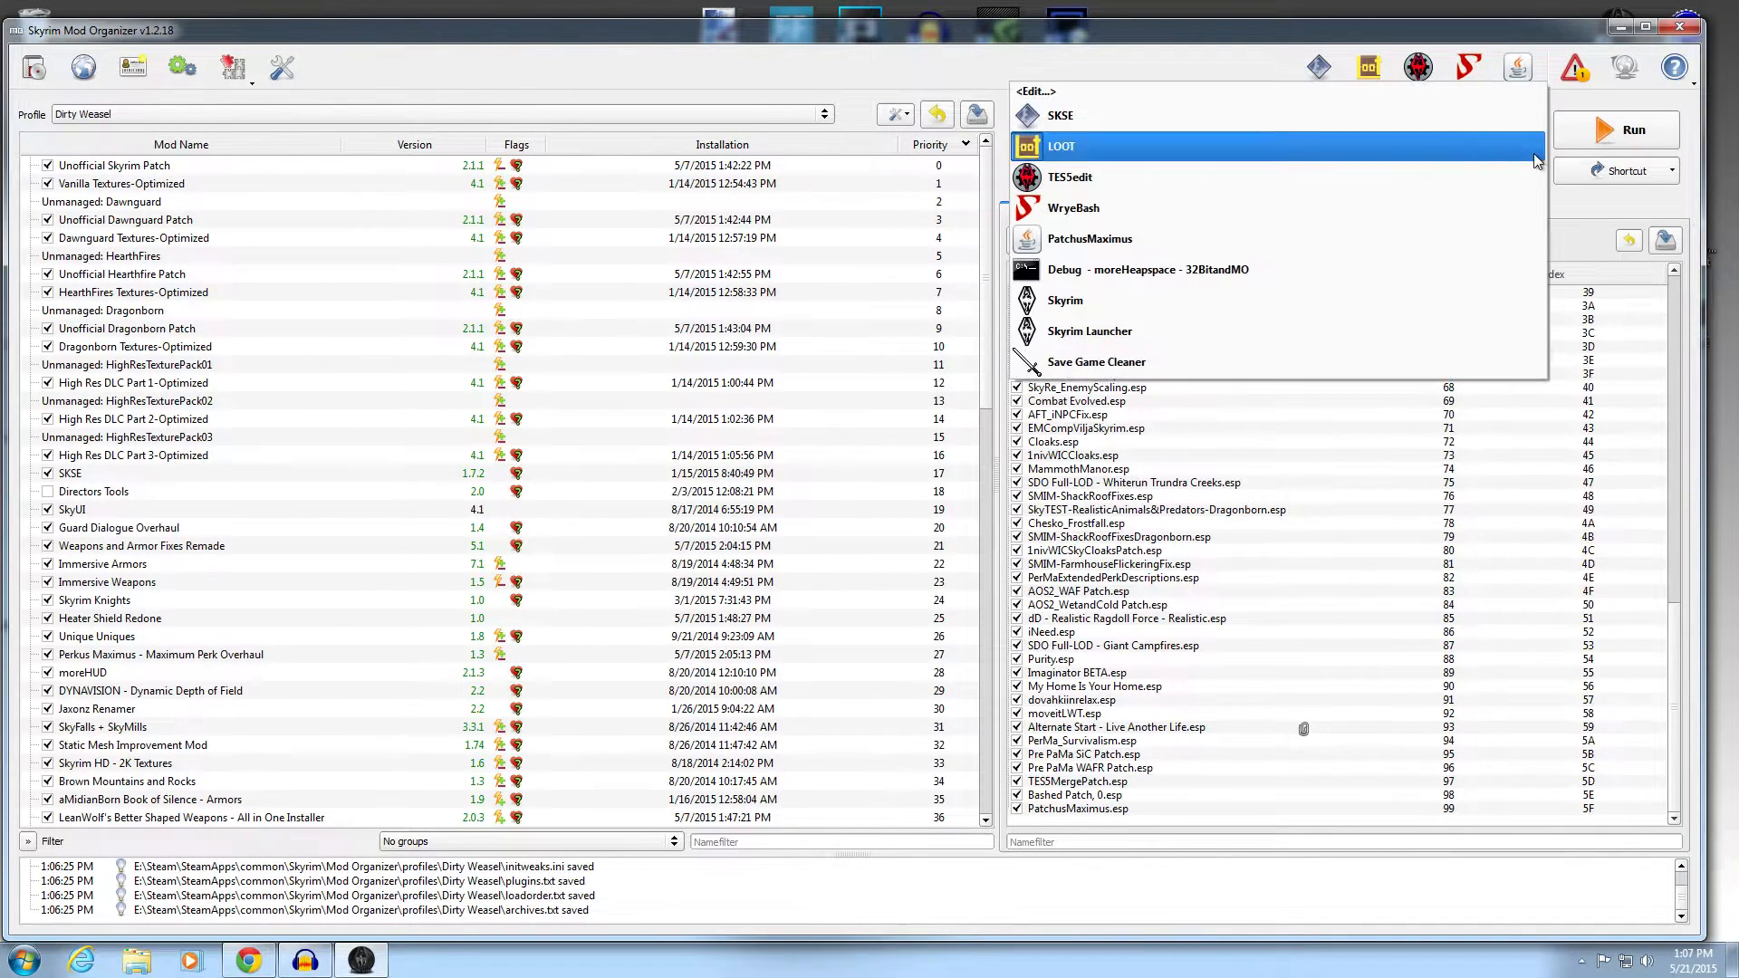
click(1179, 118)
click(1678, 28)
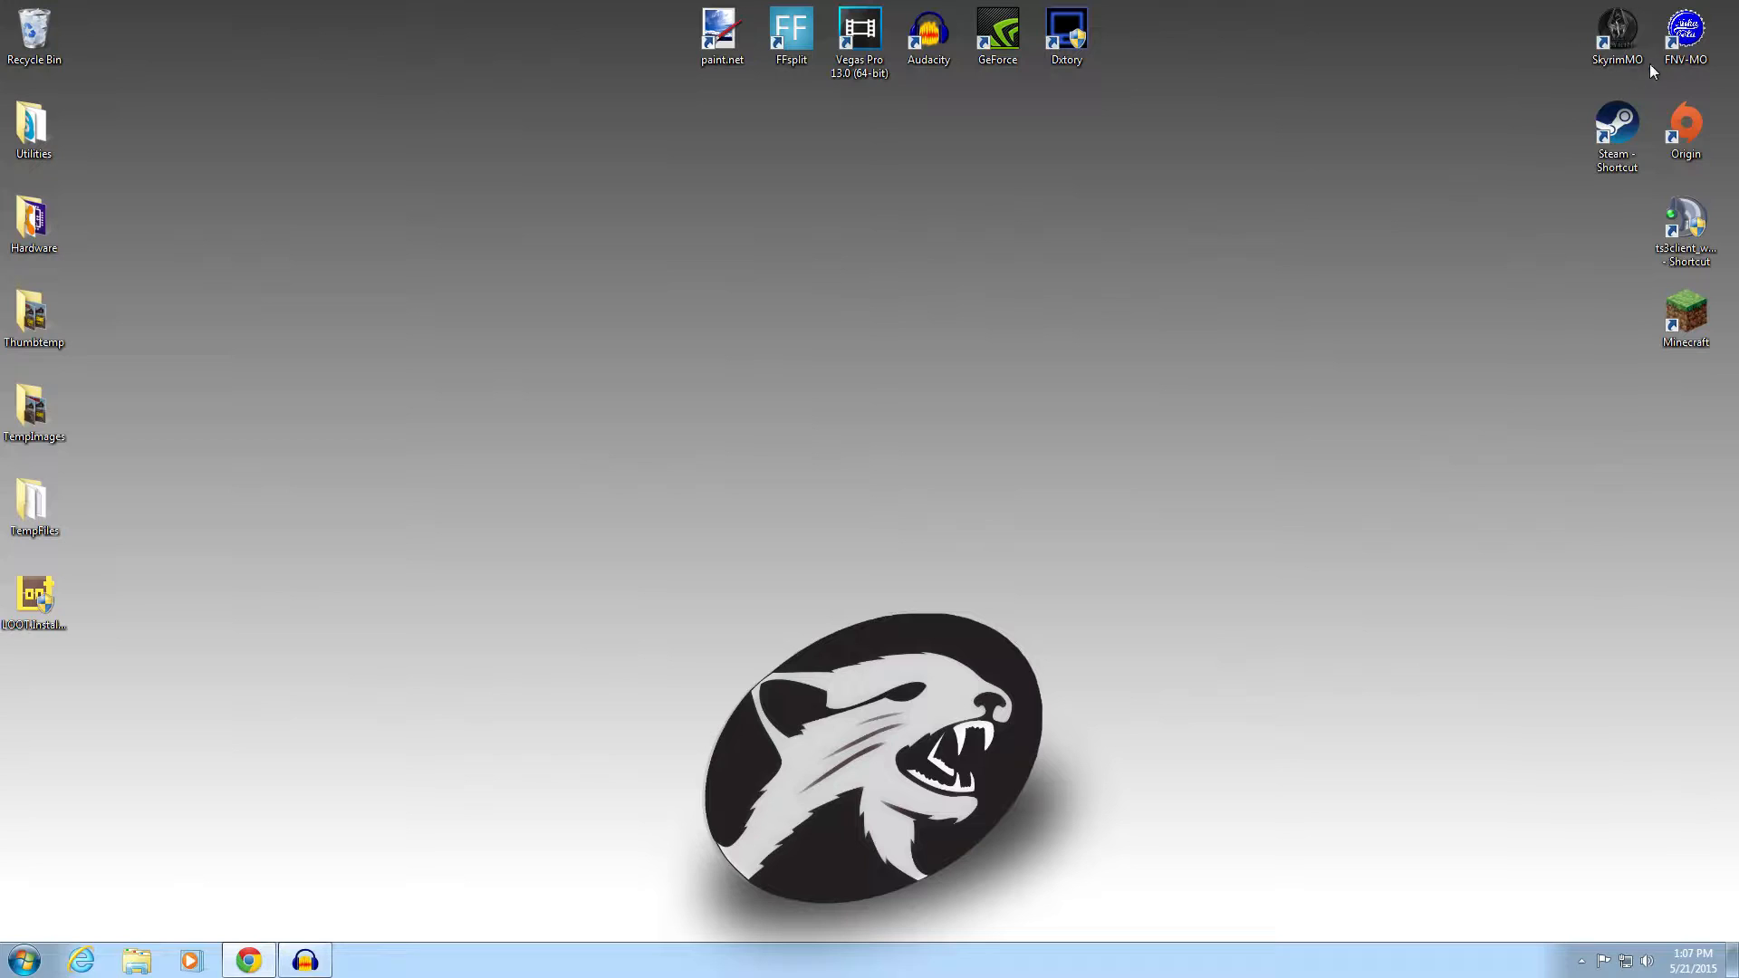
- Open New Vegas Mod Organizer, select LOOT as the program to run and add a toolbar shortcut for it
double_click(1677, 56)
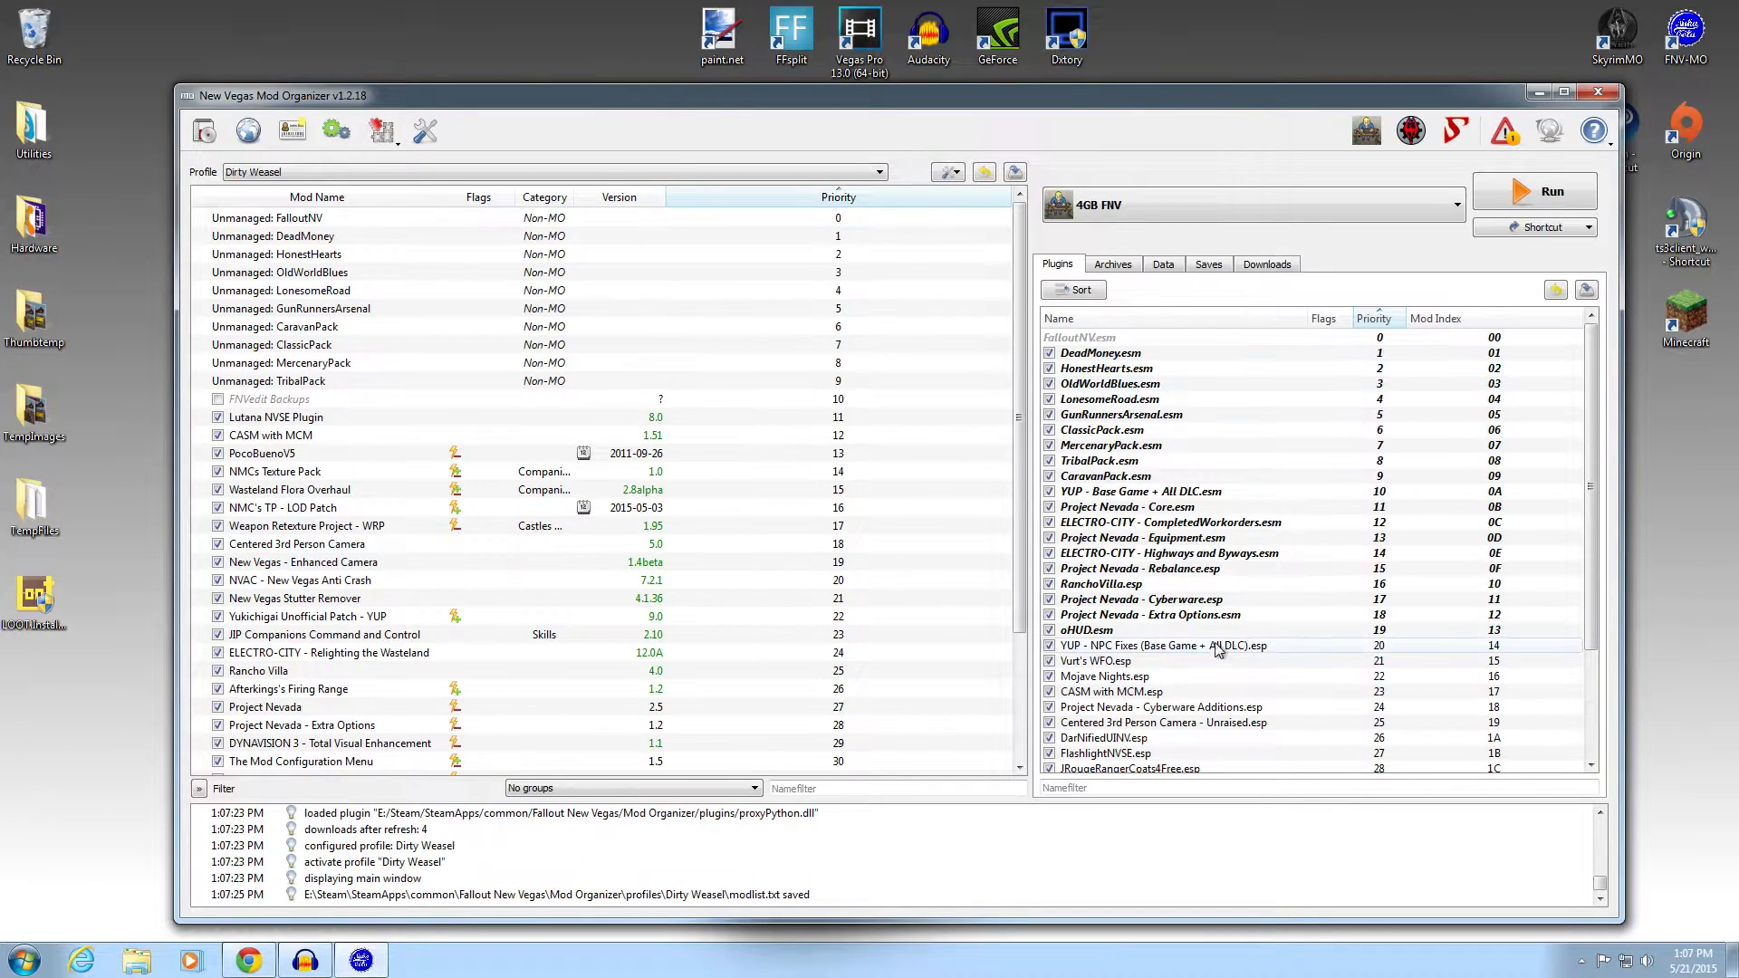
mouse_move(1592, 442)
mouse_down()
mouse_move(1596, 514)
mouse_move(1594, 430)
mouse_up()
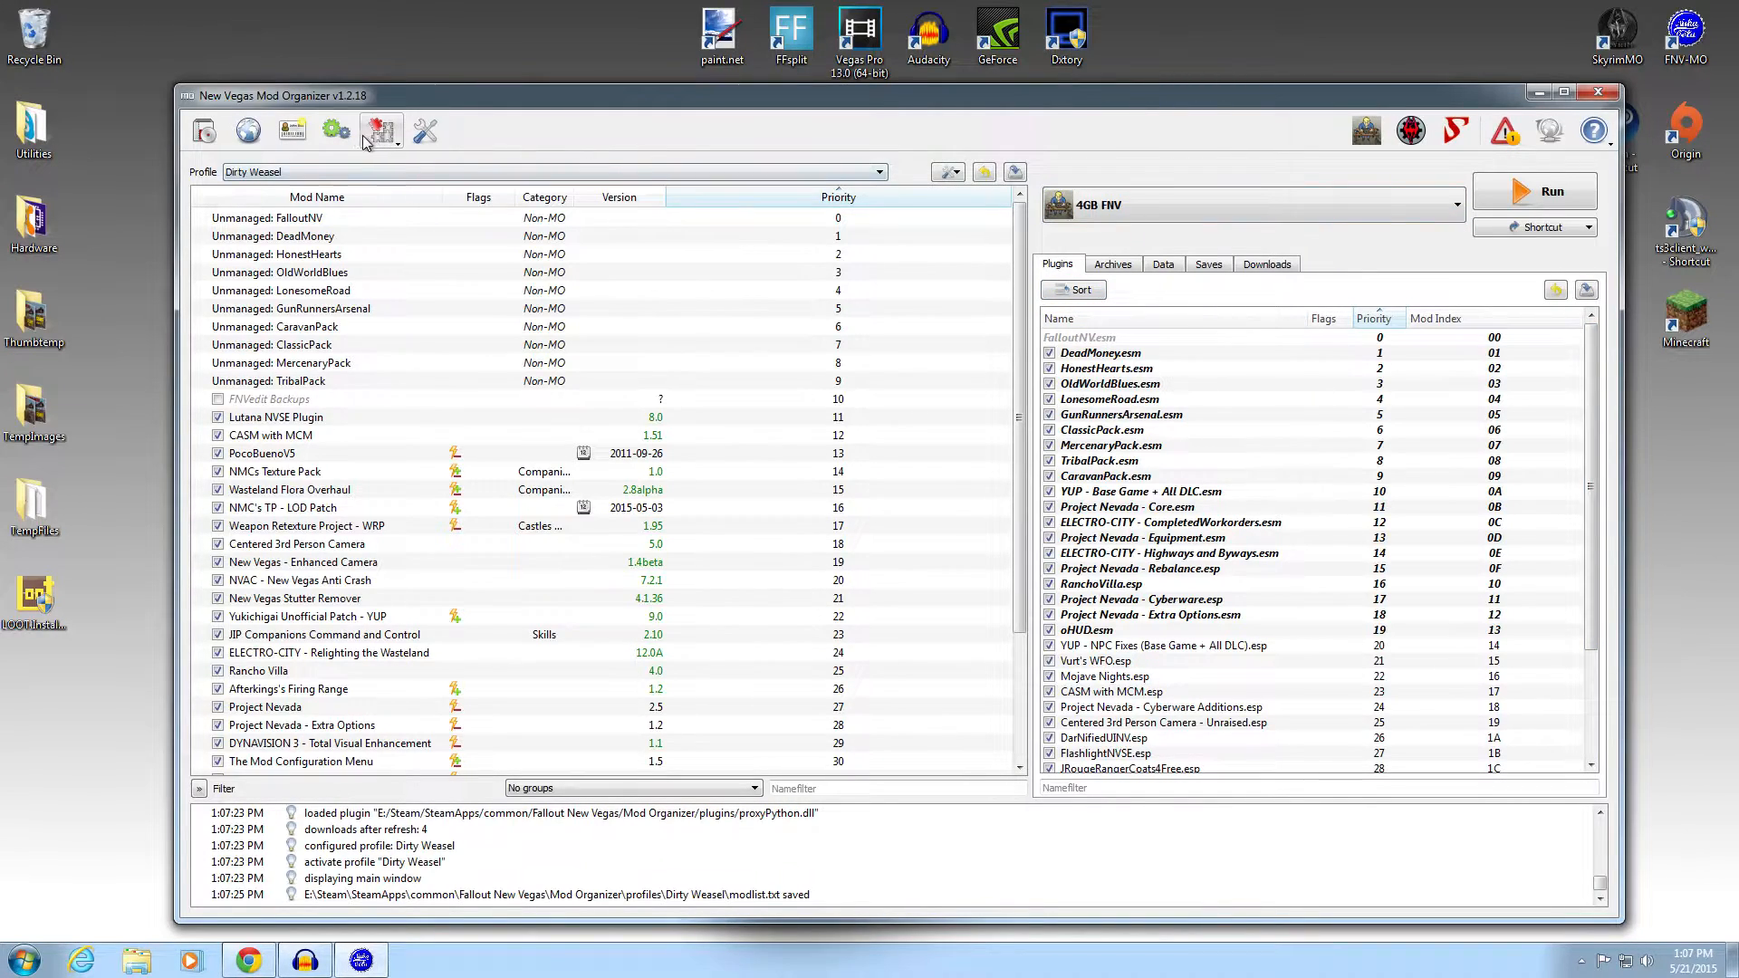
click(1463, 216)
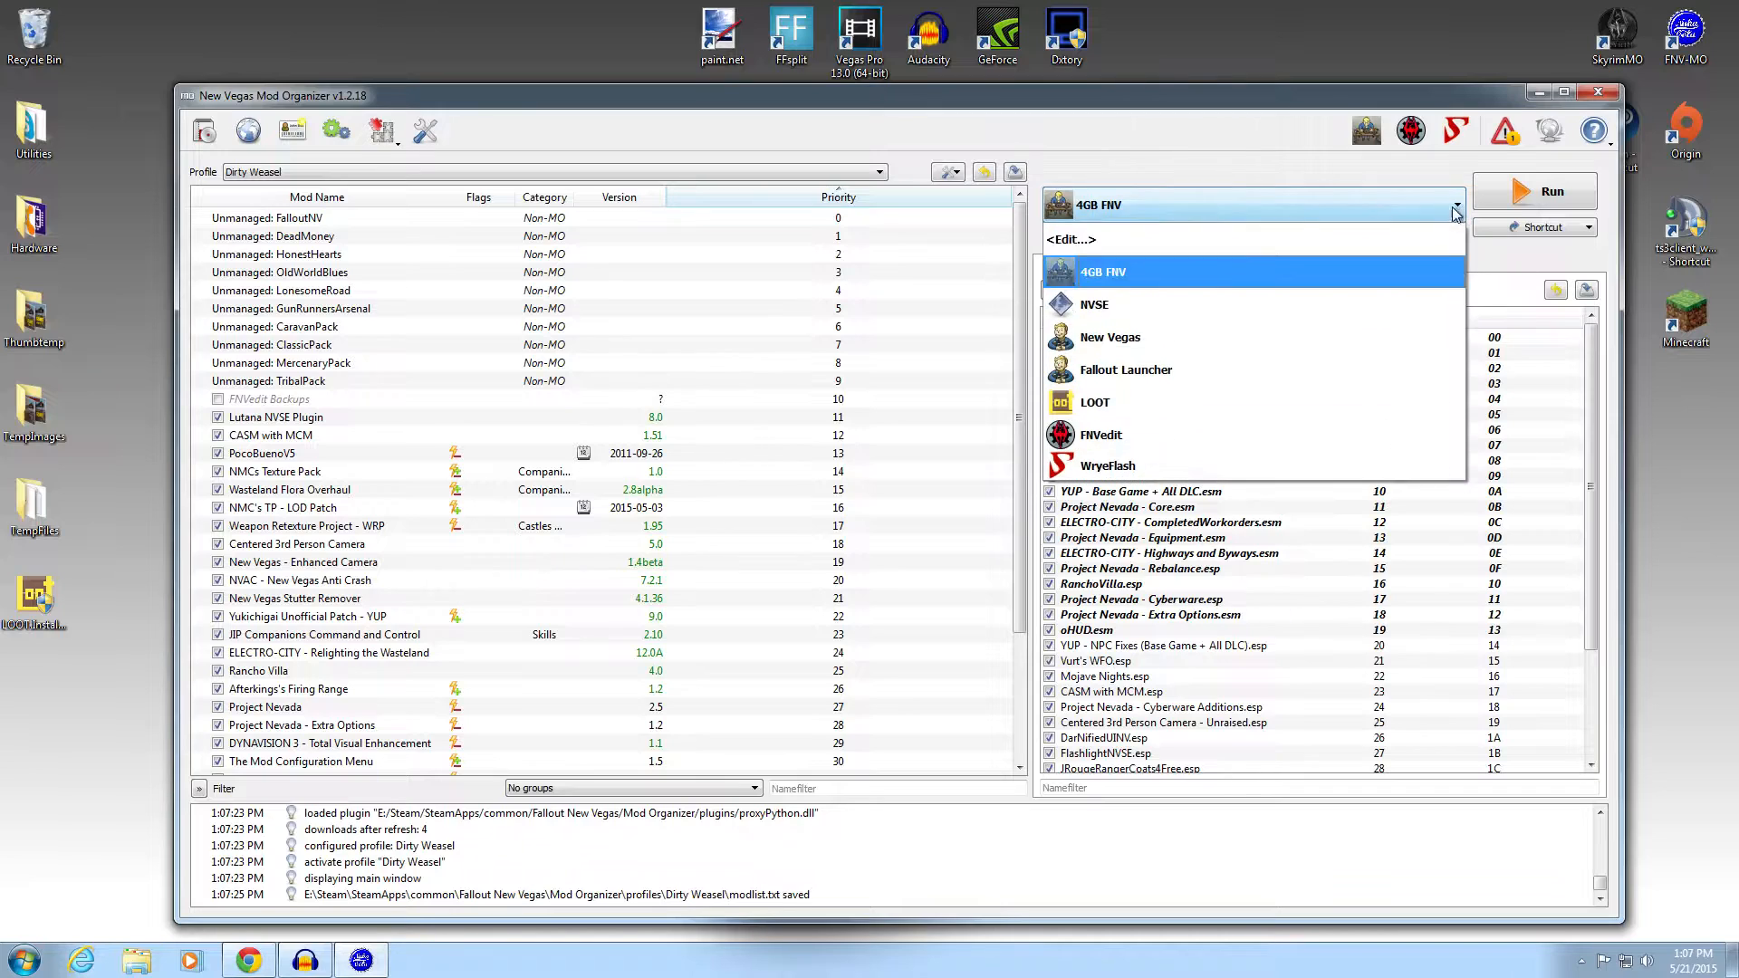
click(1224, 407)
click(1562, 229)
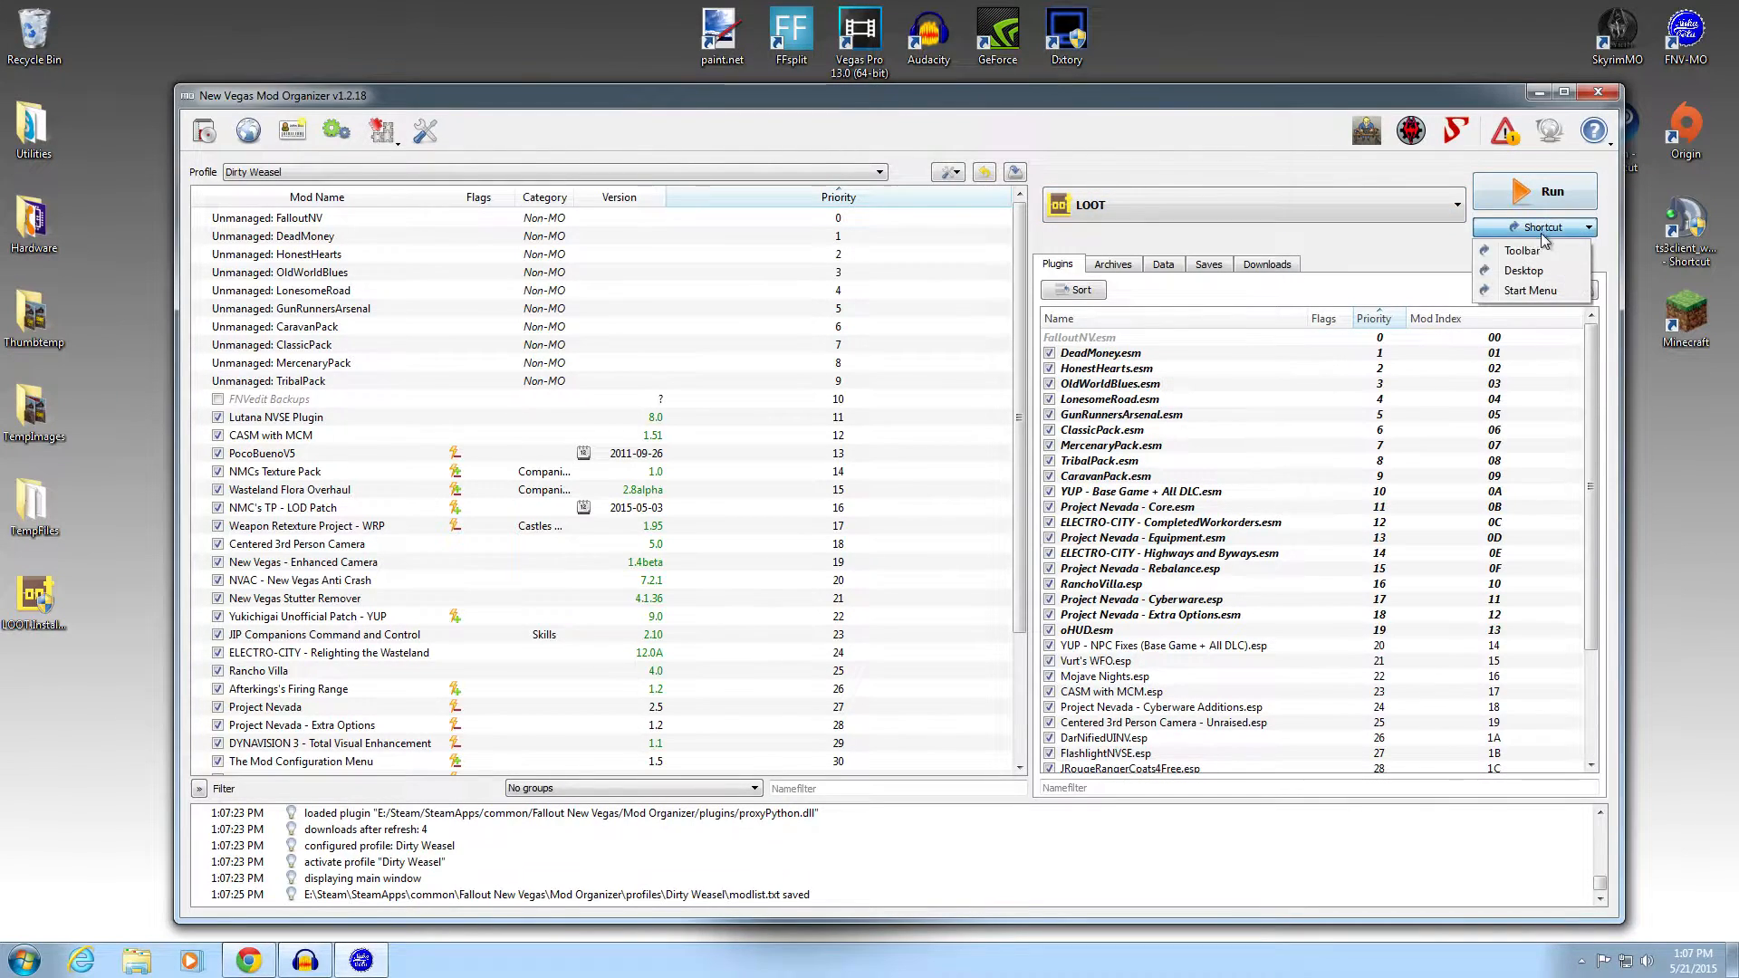
click(1522, 251)
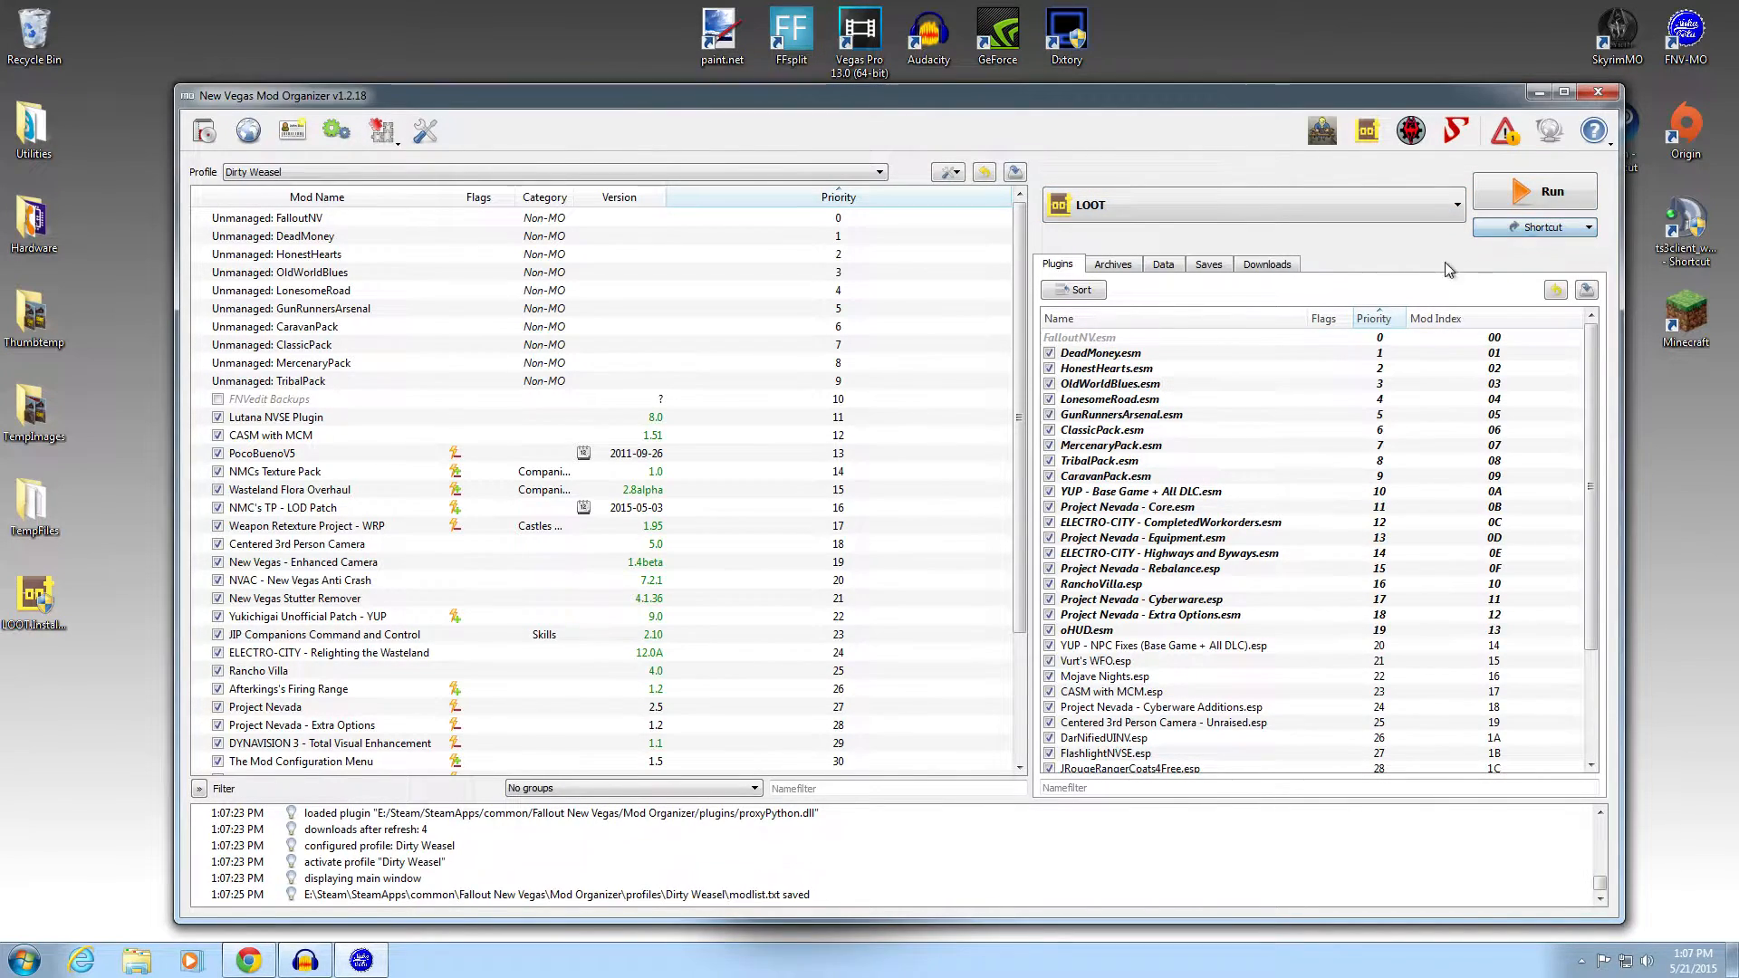
- Run LOOT from New Vegas Mod Organizer and switch its game to Fallout: New Vegas
click(1366, 132)
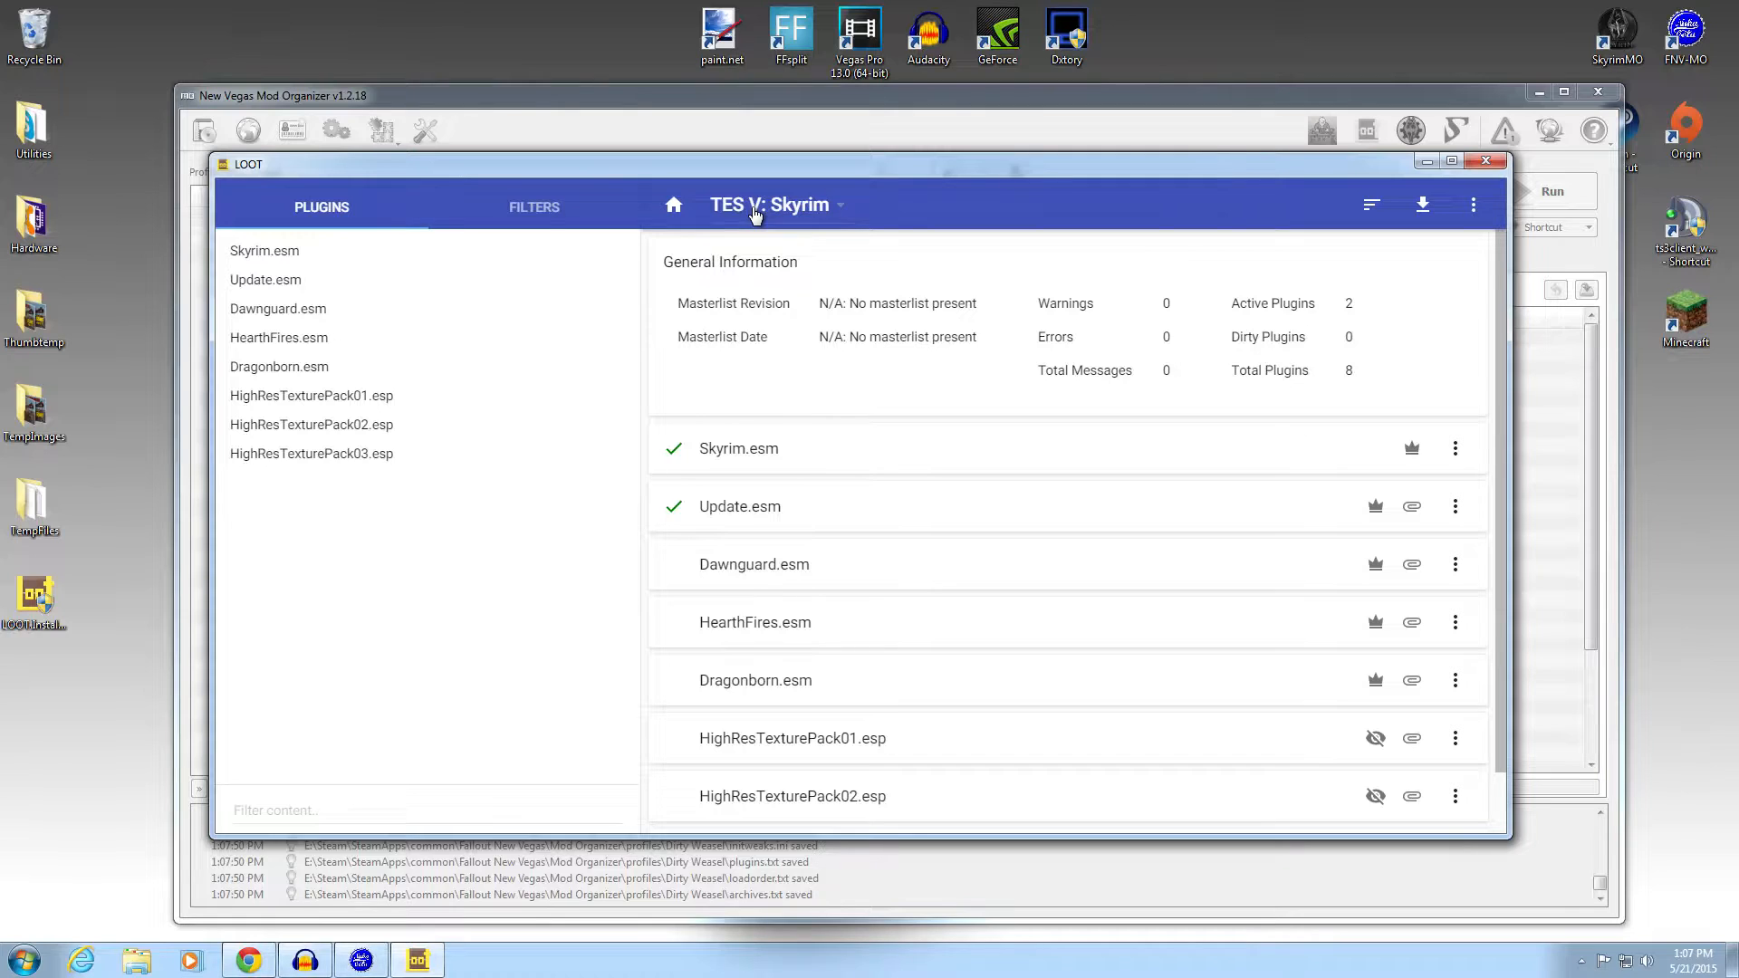
click(842, 215)
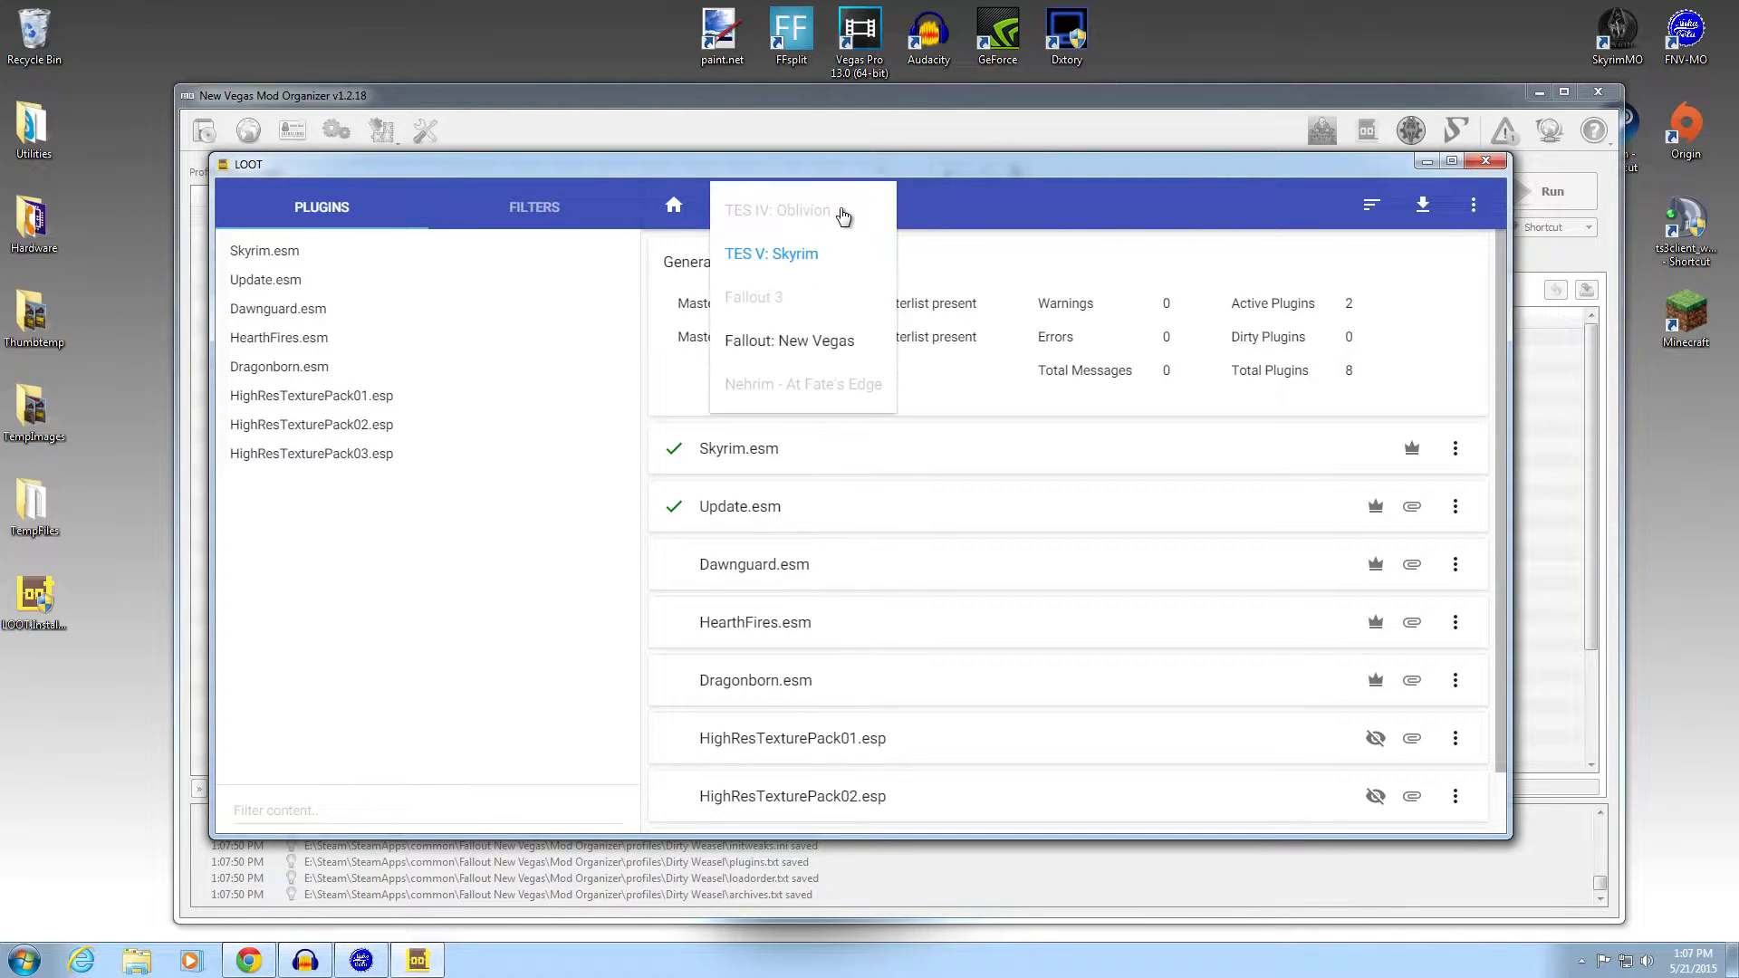
click(799, 337)
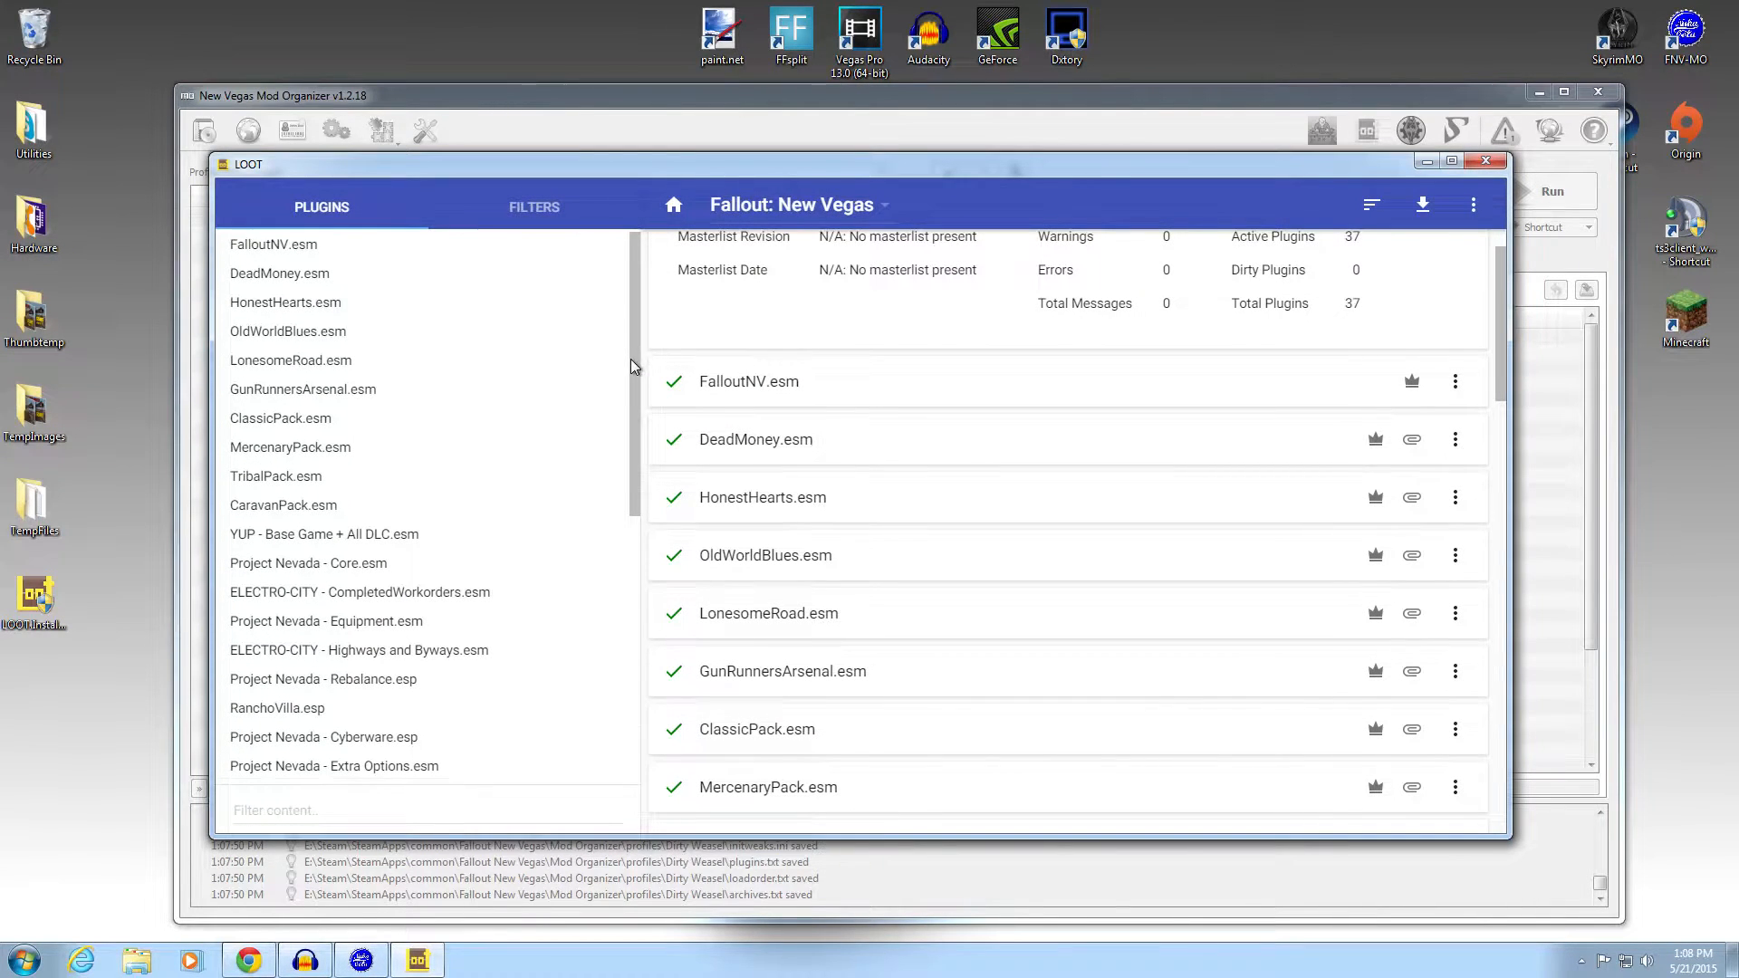
- Look through LOOT's Fallout: New Vegas plugin list, and close LOOT and New Vegas Mod Organizer
drag(632, 366, 607, 670)
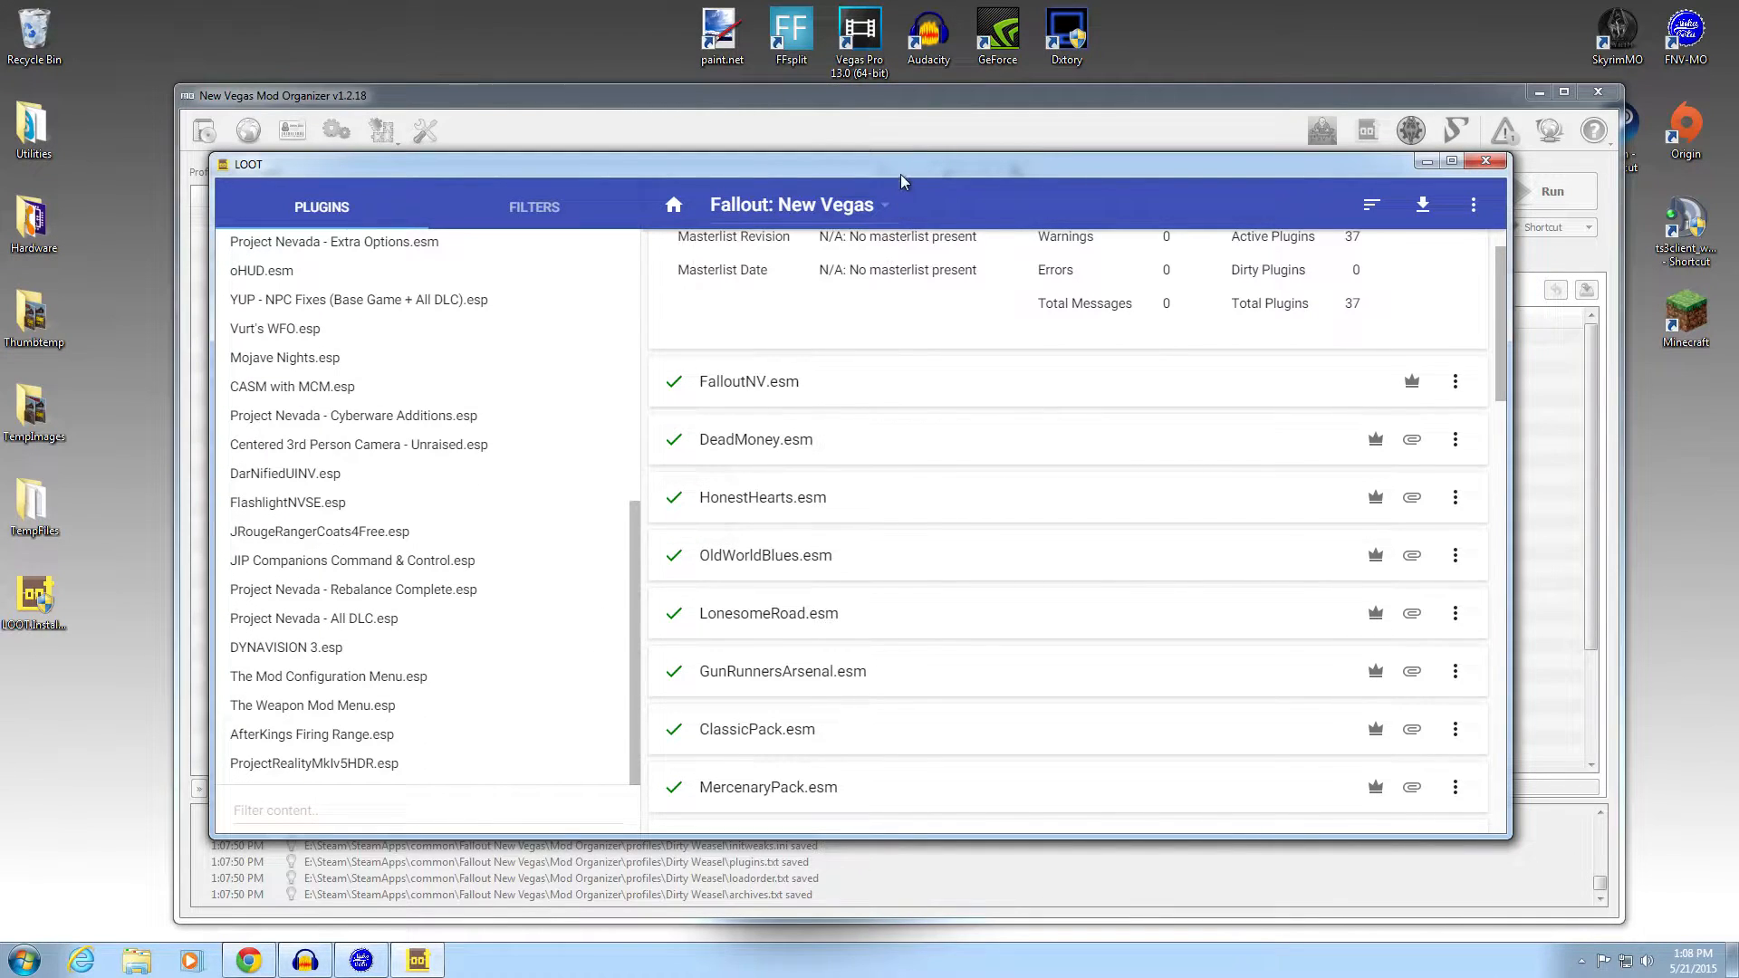
drag(900, 168, 893, 121)
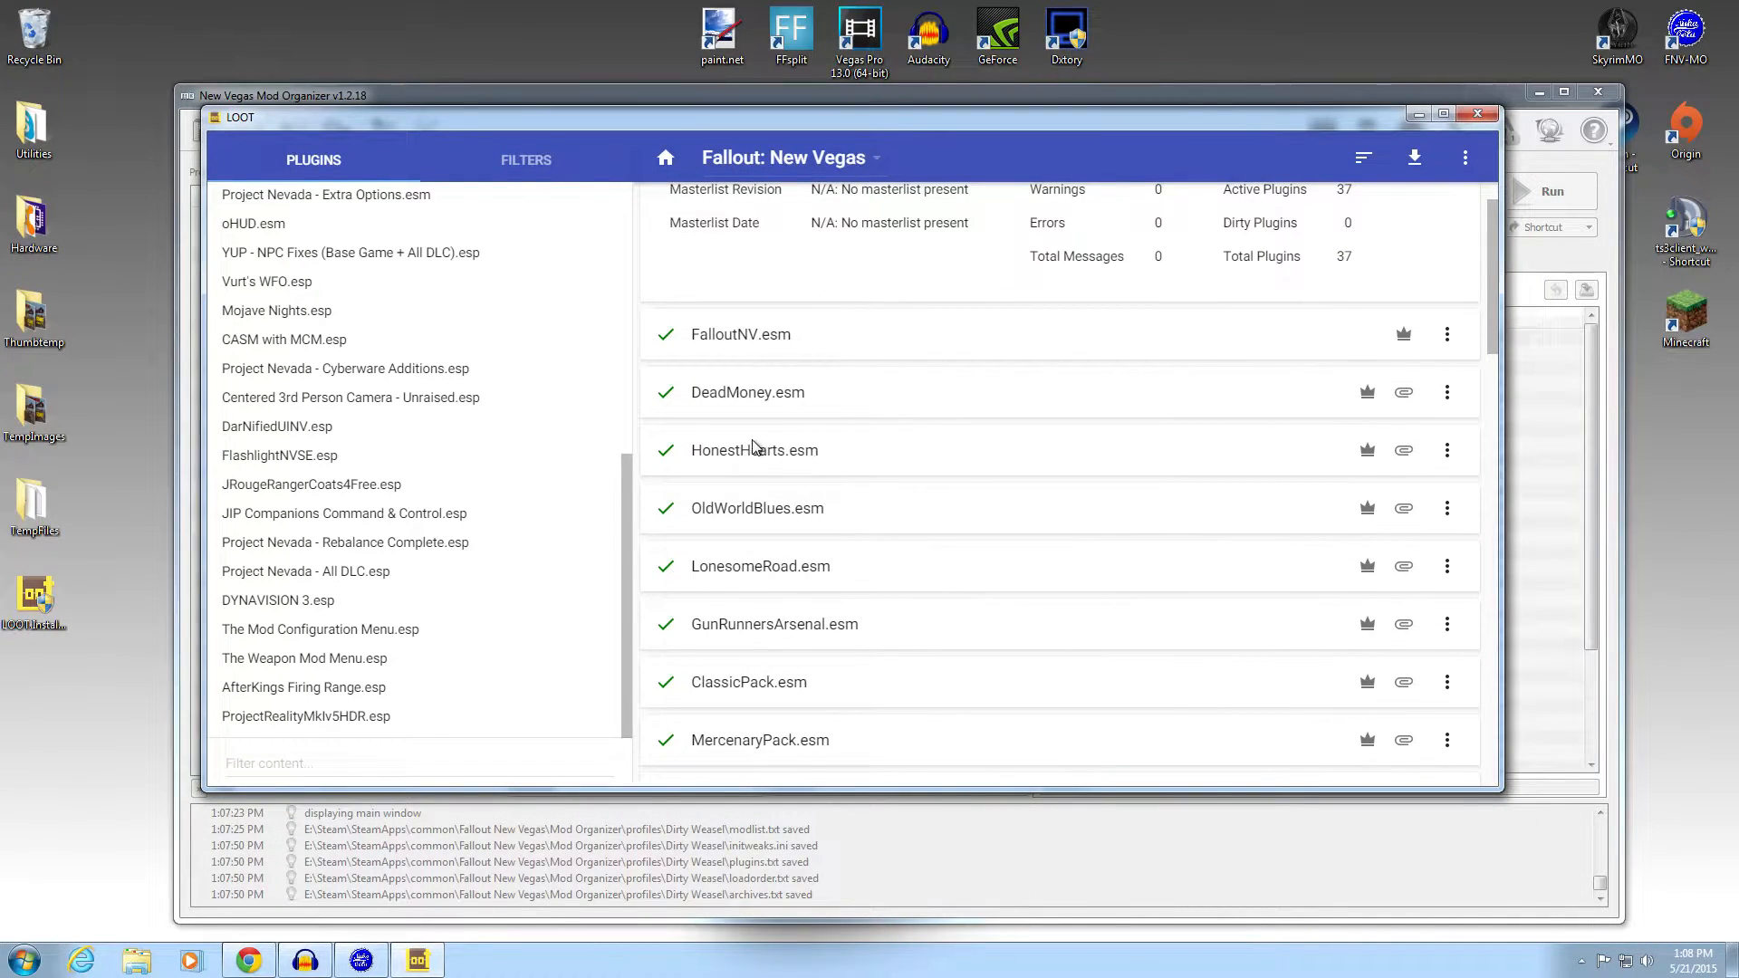
drag(624, 534, 592, 584)
scroll(1013, 469, down, 8)
scroll(1048, 477, up, 10)
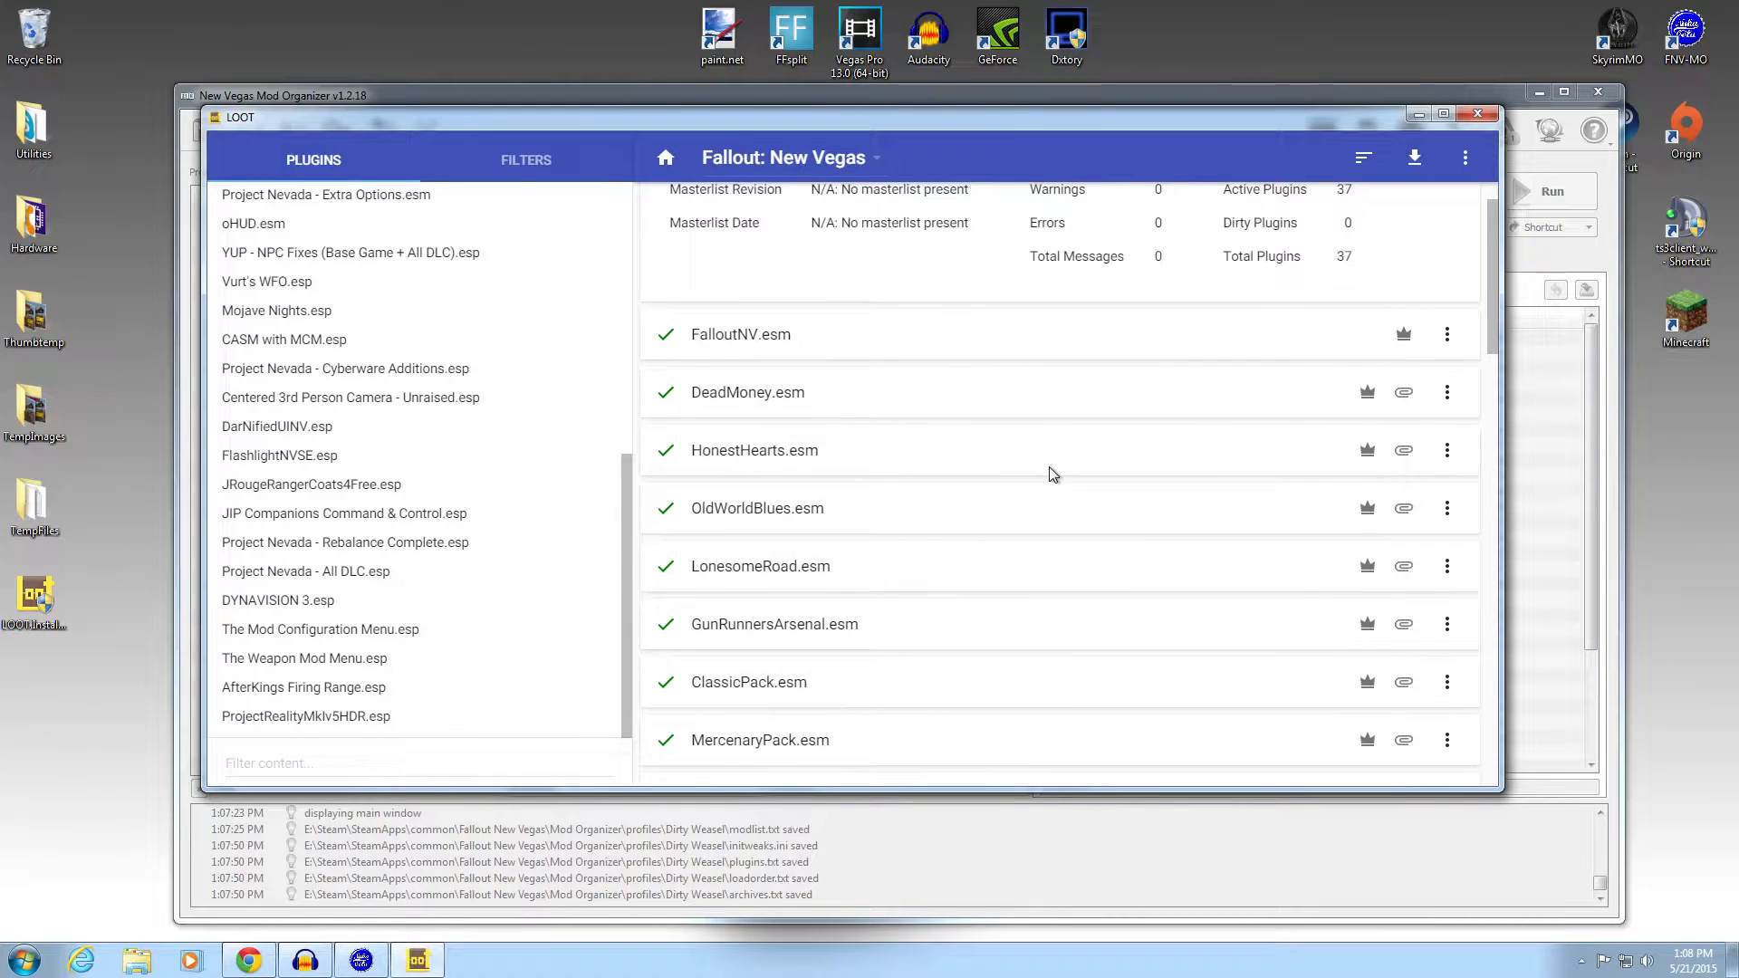
click(1490, 120)
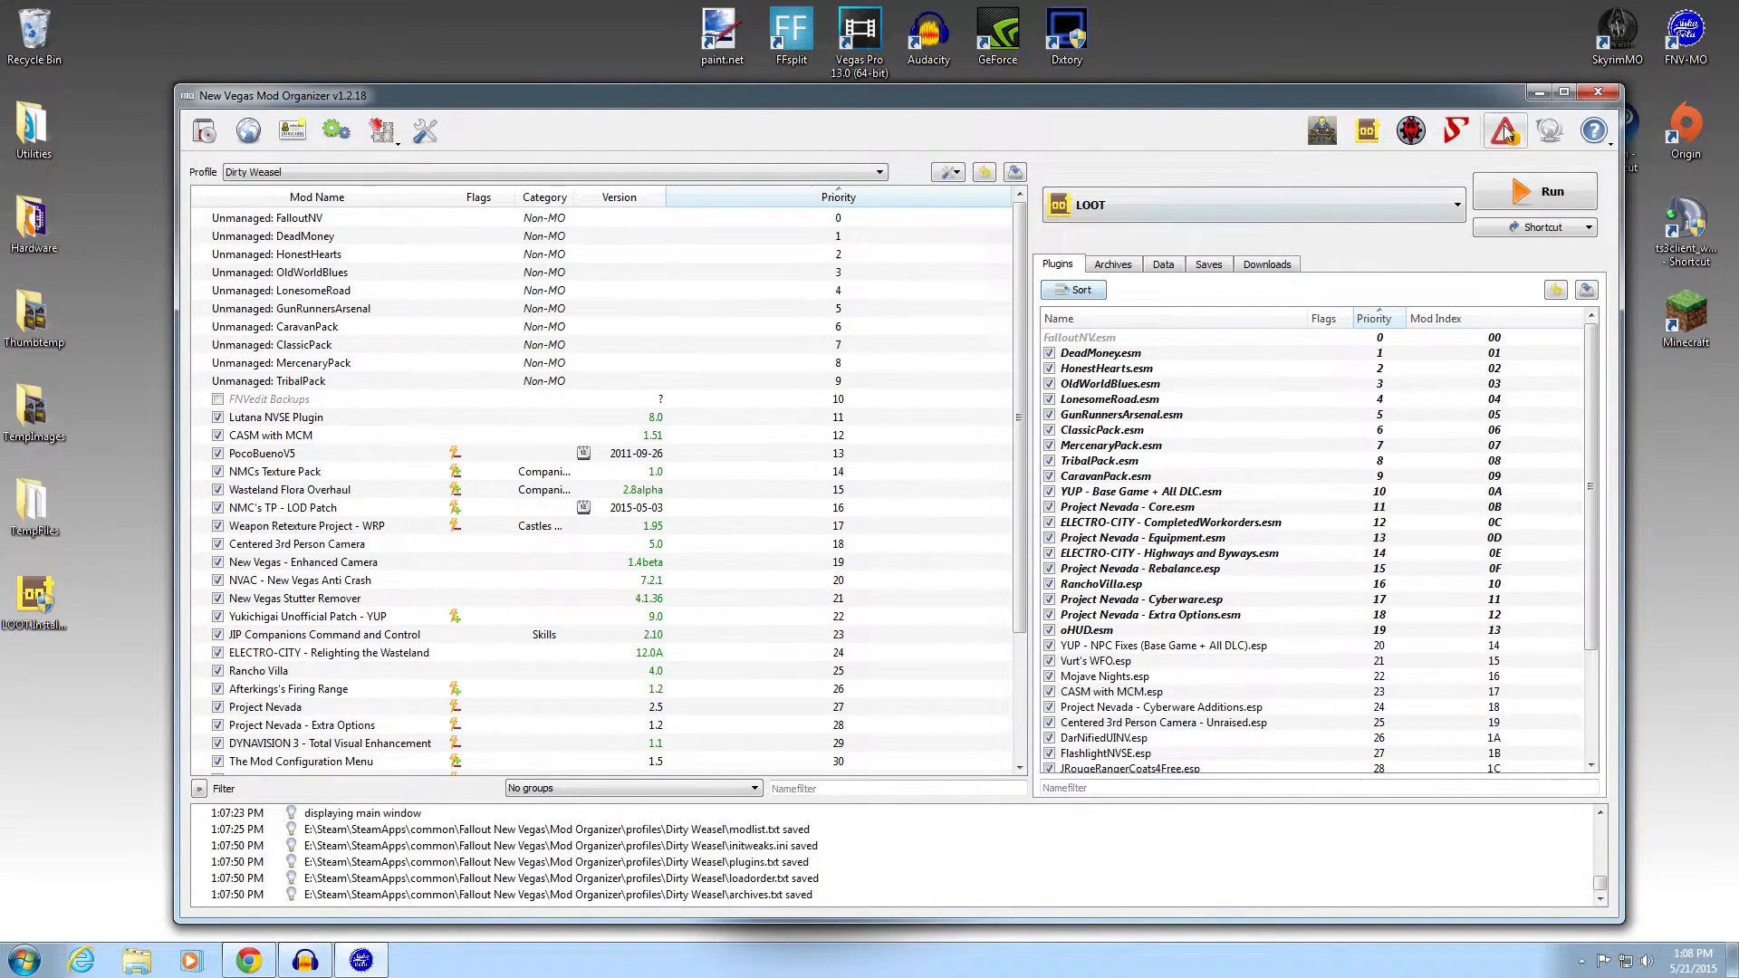
click(1596, 94)
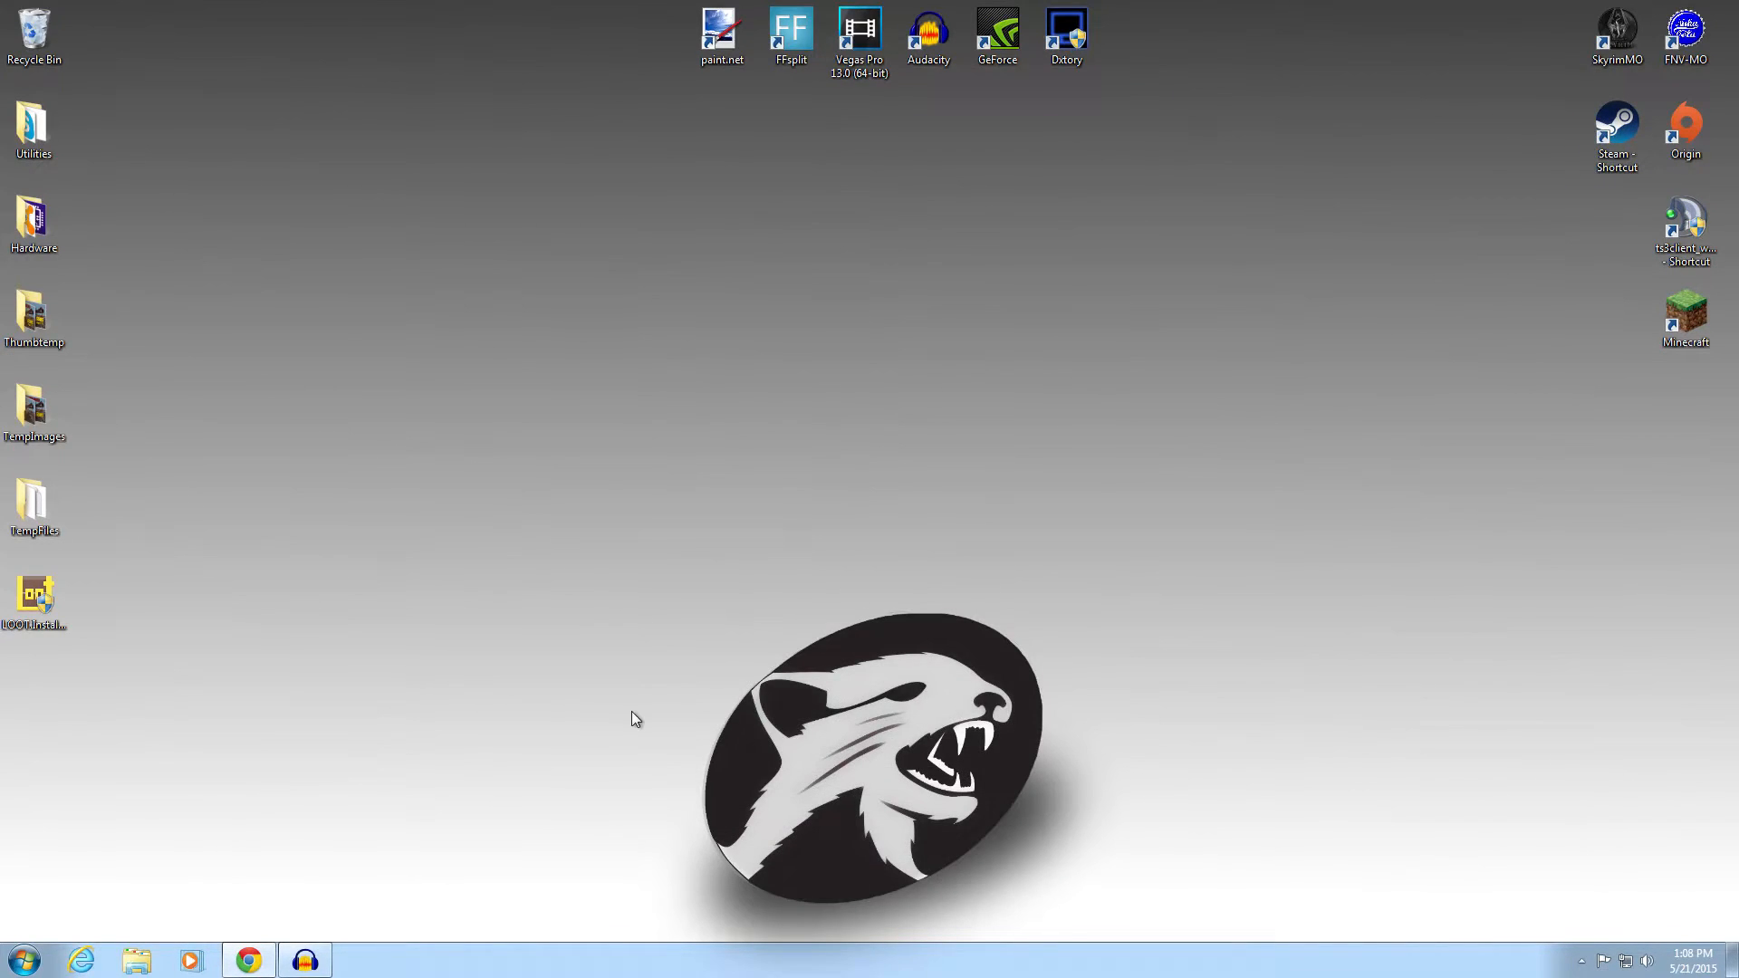
- Open the E:\LOOT folder in Windows Explorer and copy all of its files and folders
click(124, 972)
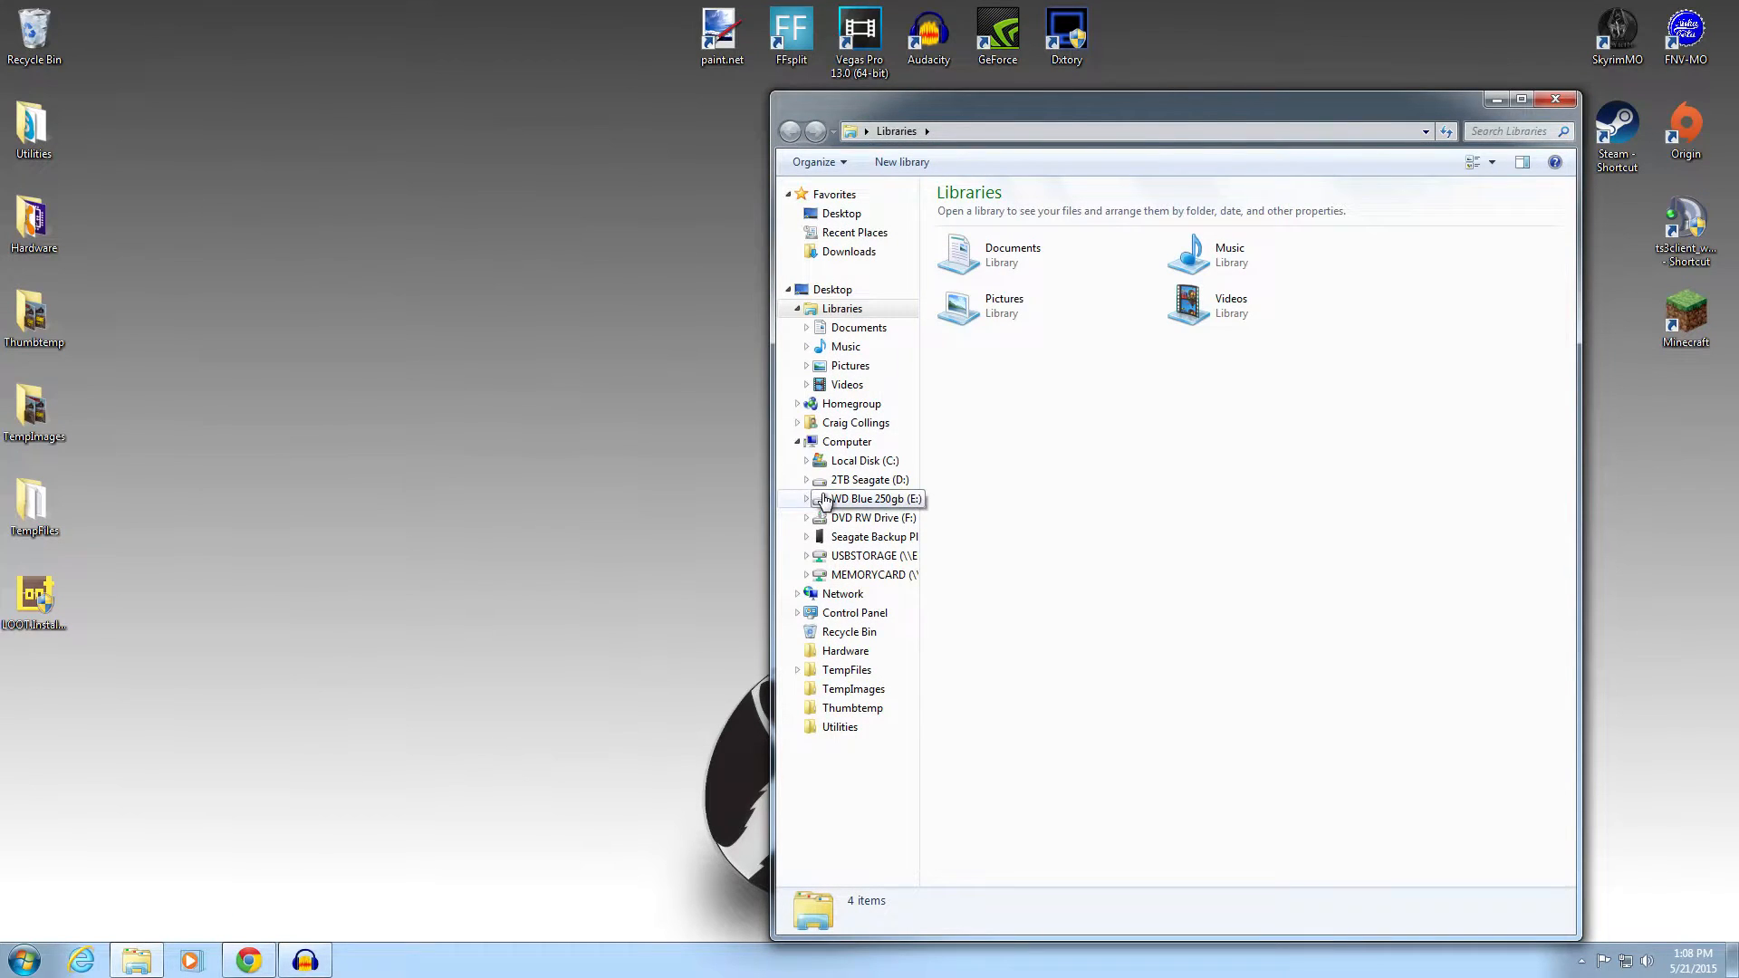
click(825, 501)
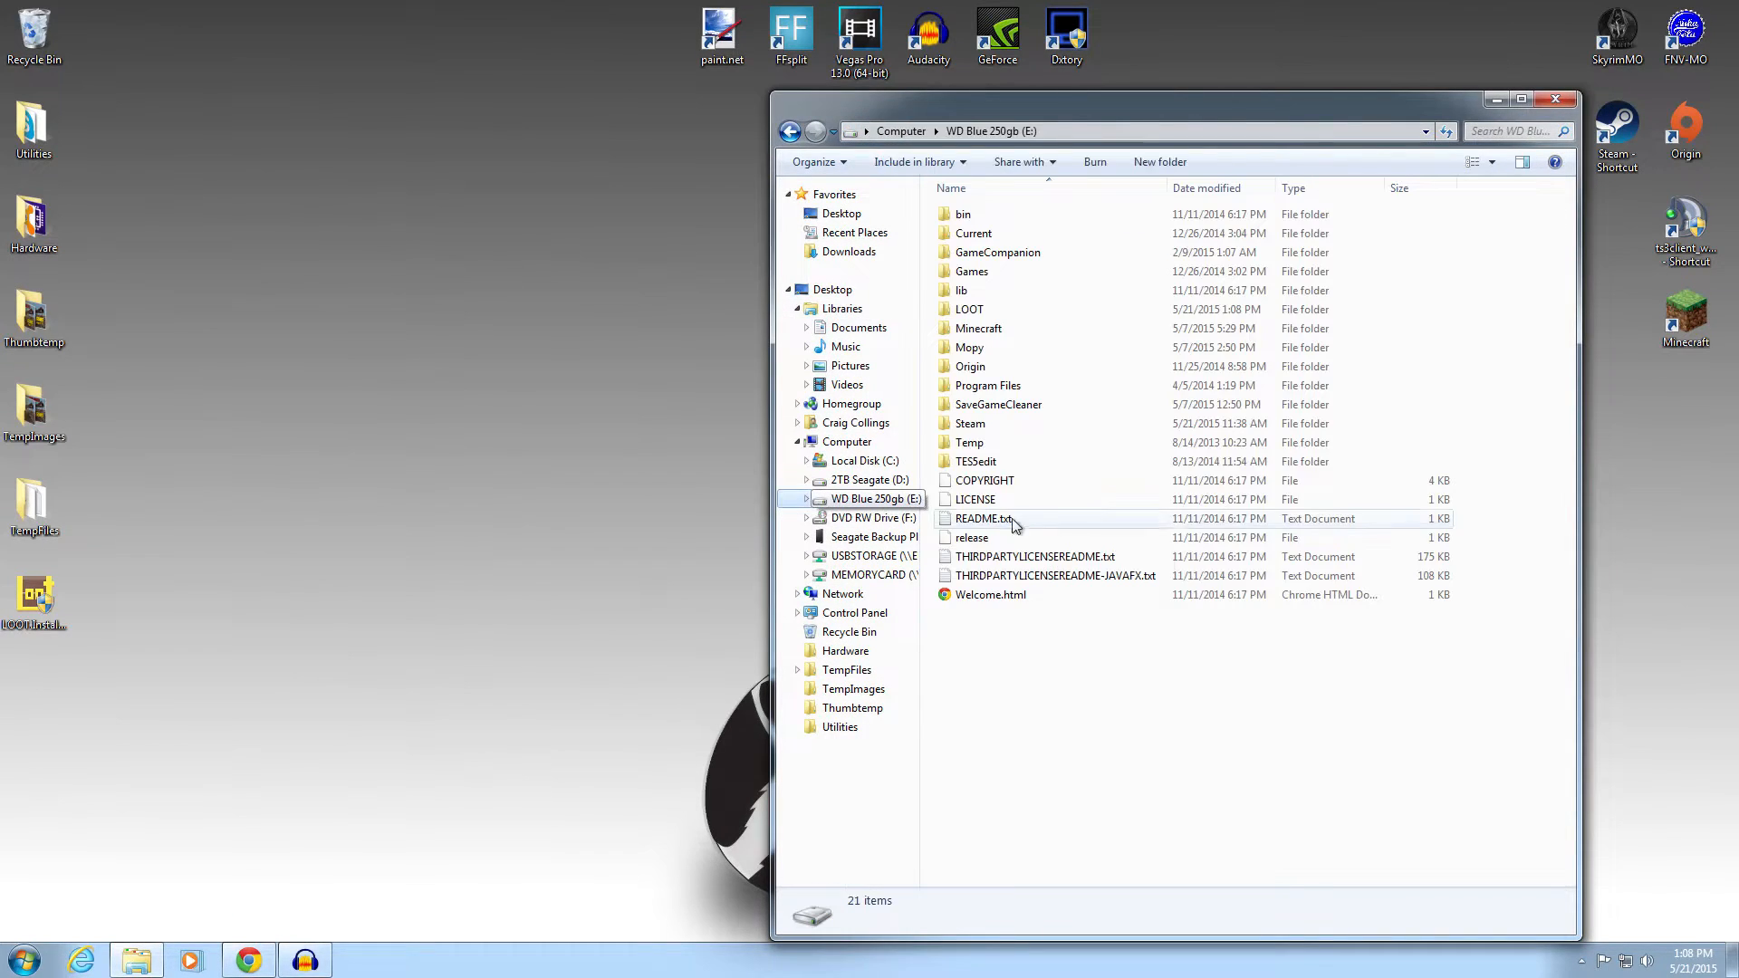
double_click(996, 312)
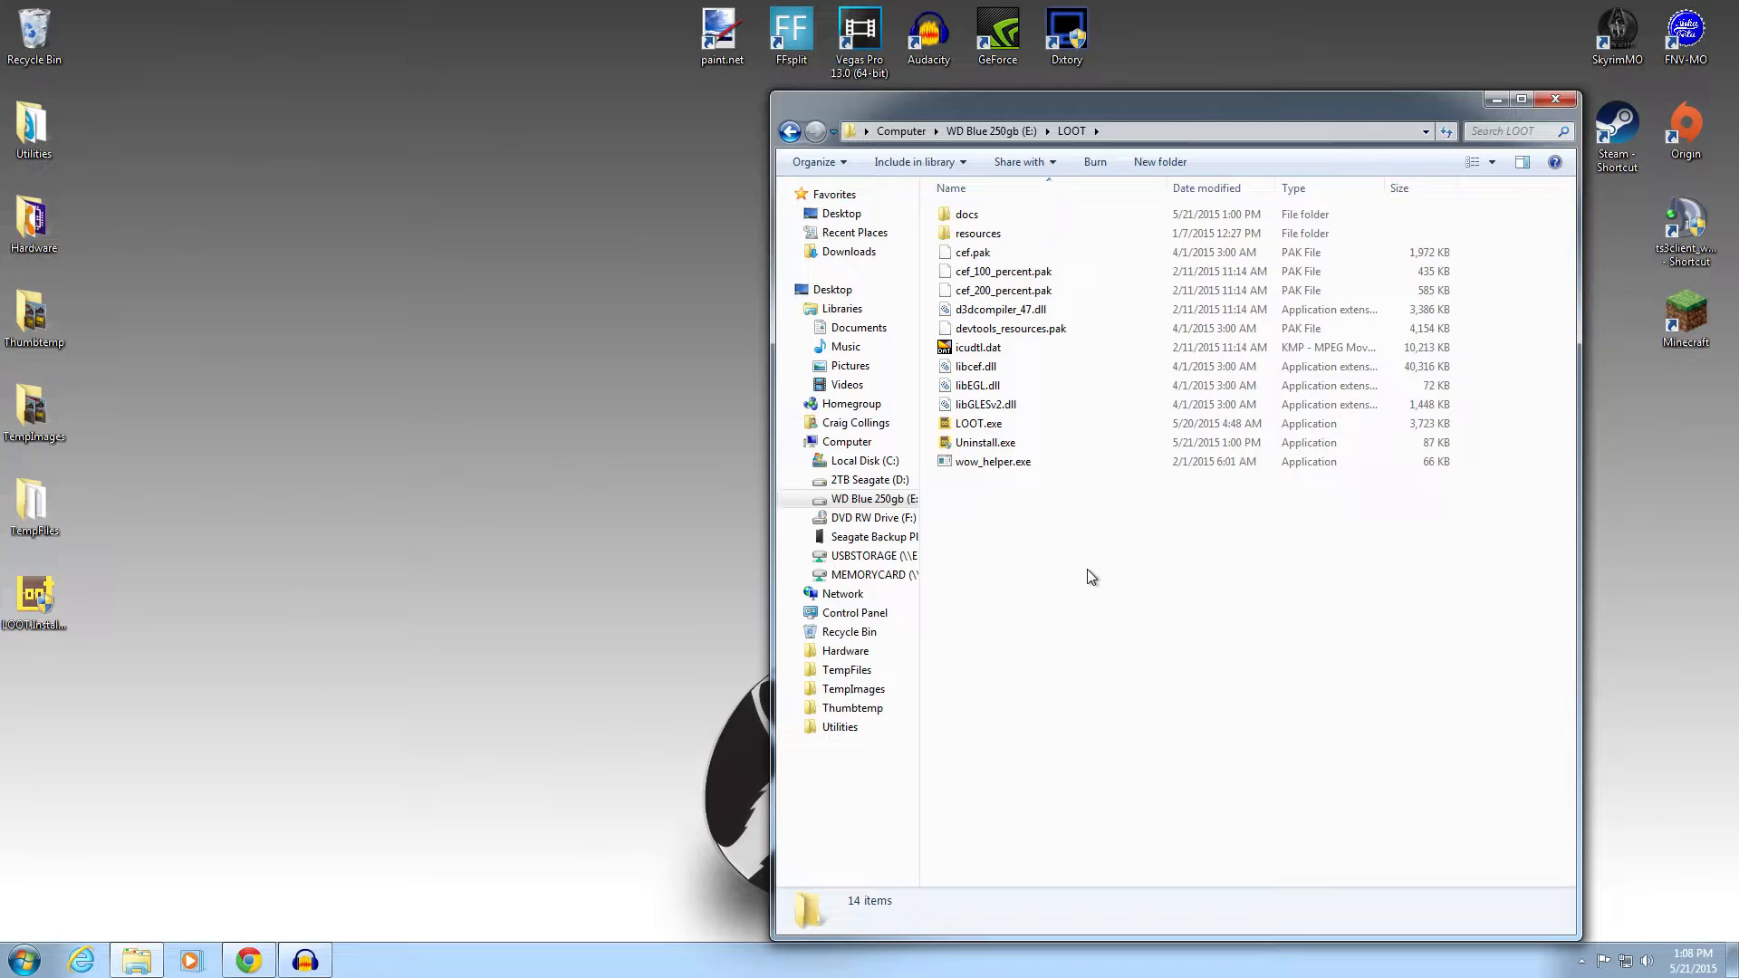
key(ctrl+a)
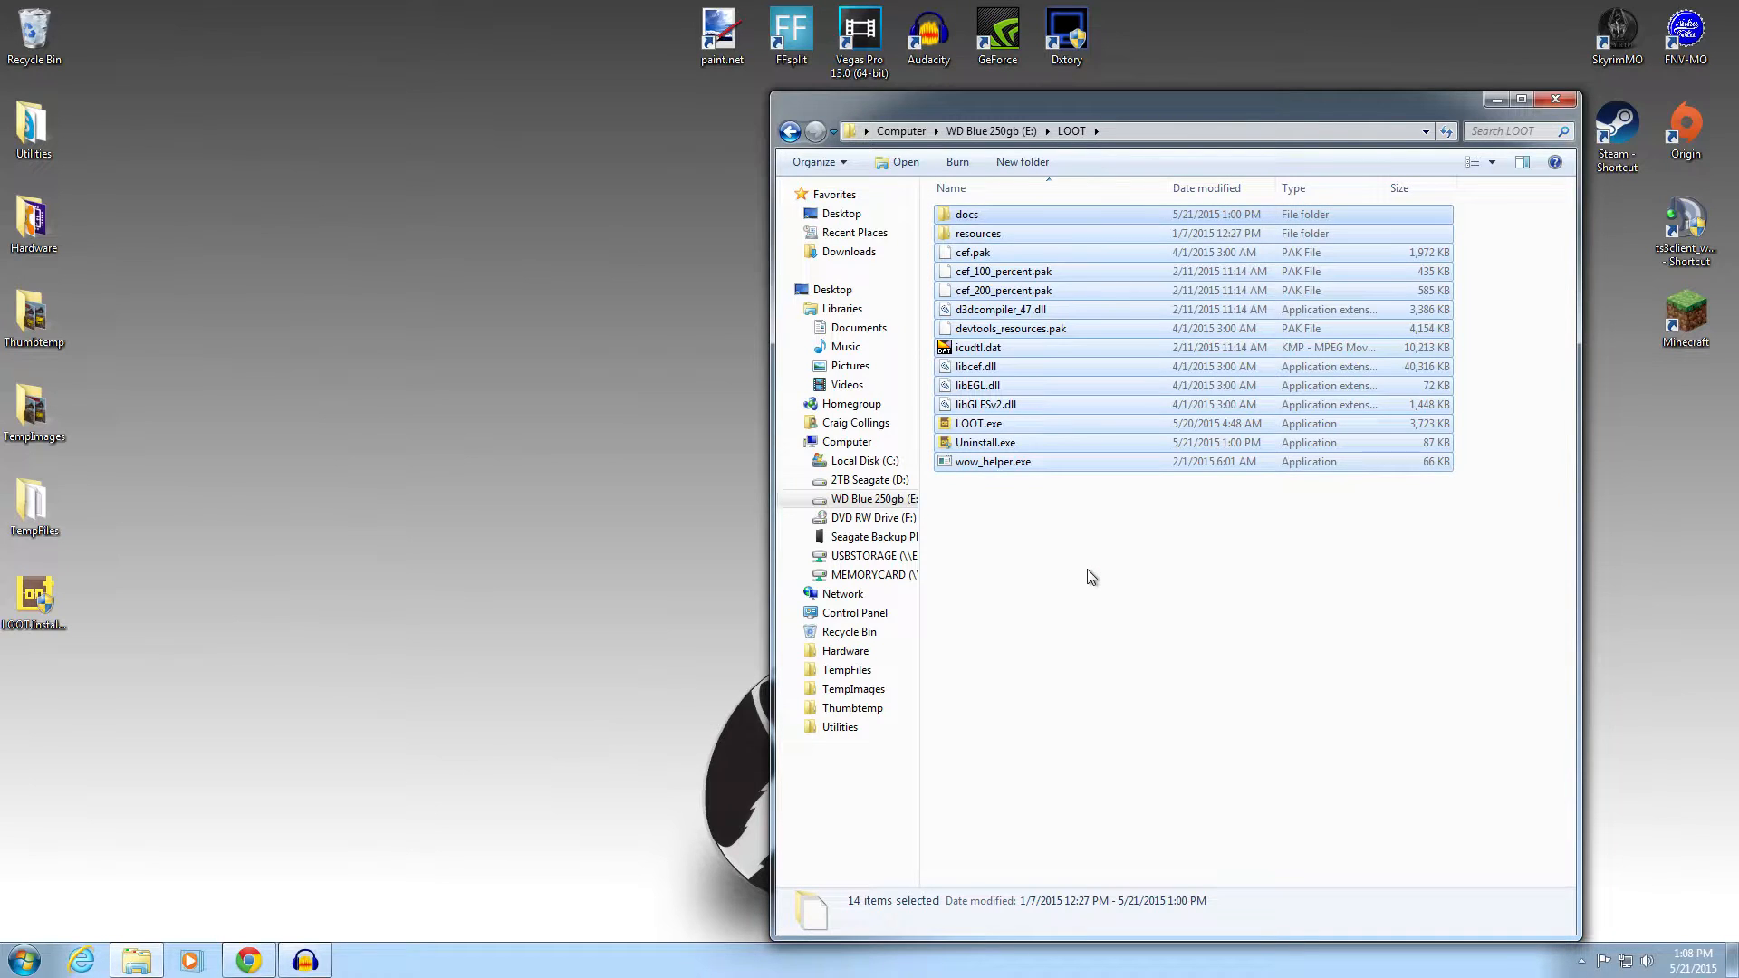
right_click(1073, 449)
click(1102, 631)
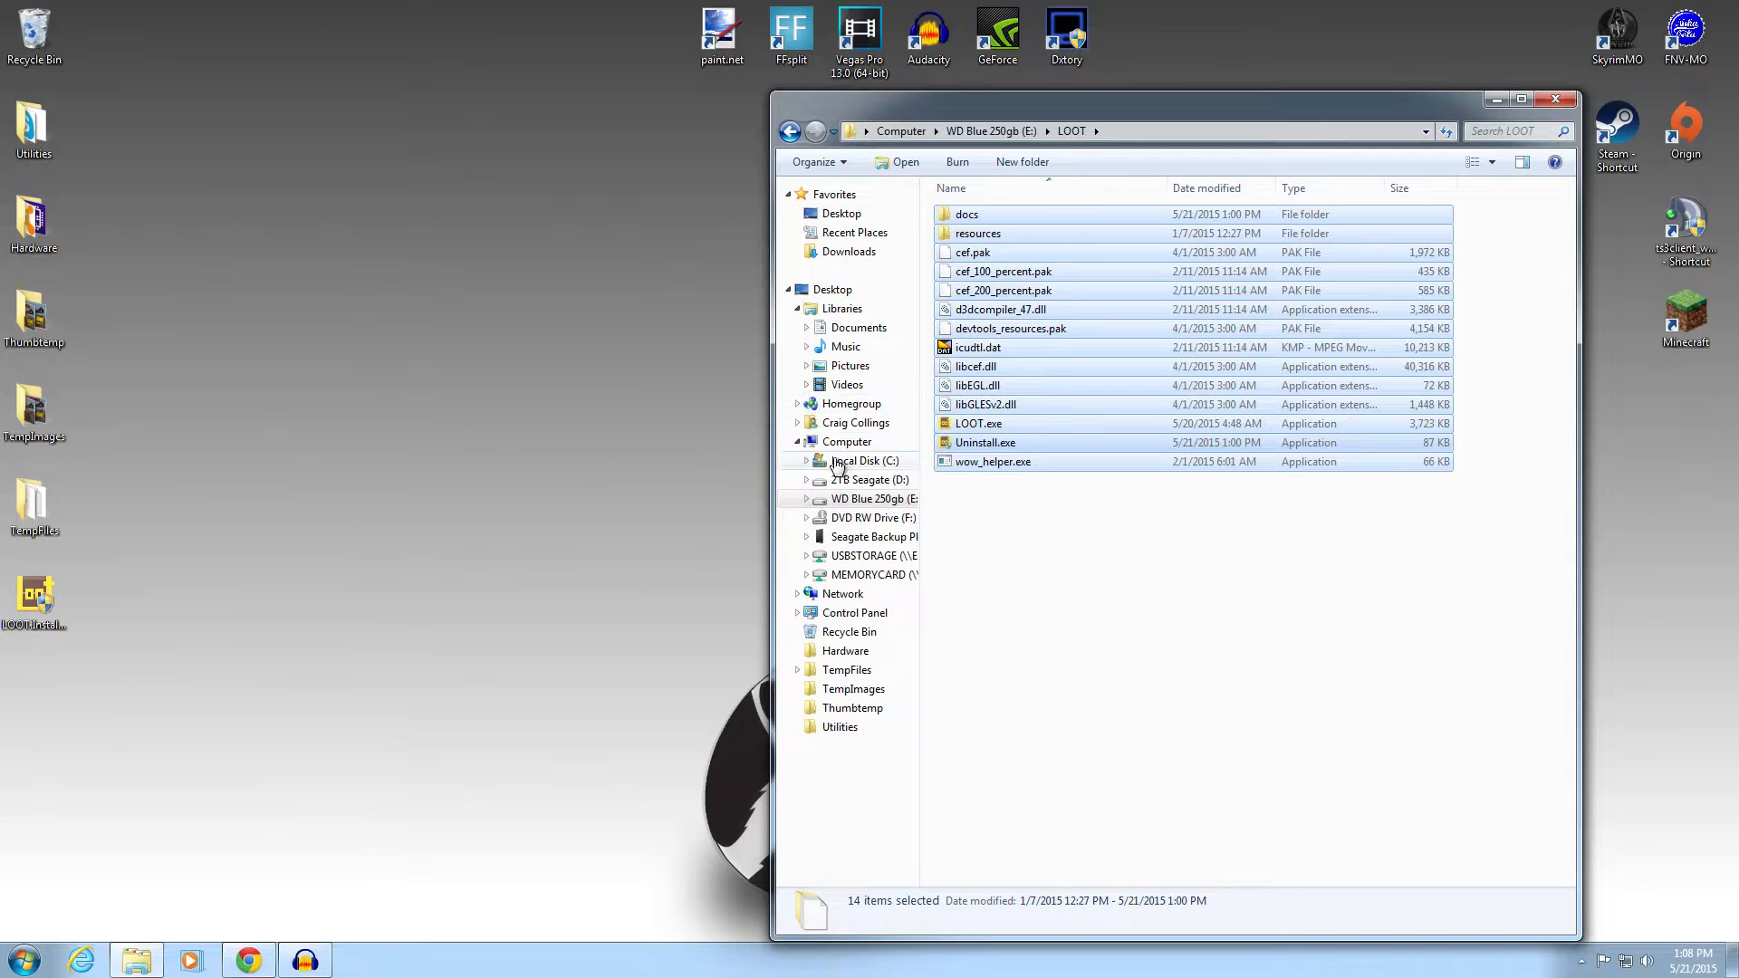
- Go to E:\Steam\SteamApps\common\Fallout New Vegas\Mod Organizer and check the contents of its loot folder
click(827, 499)
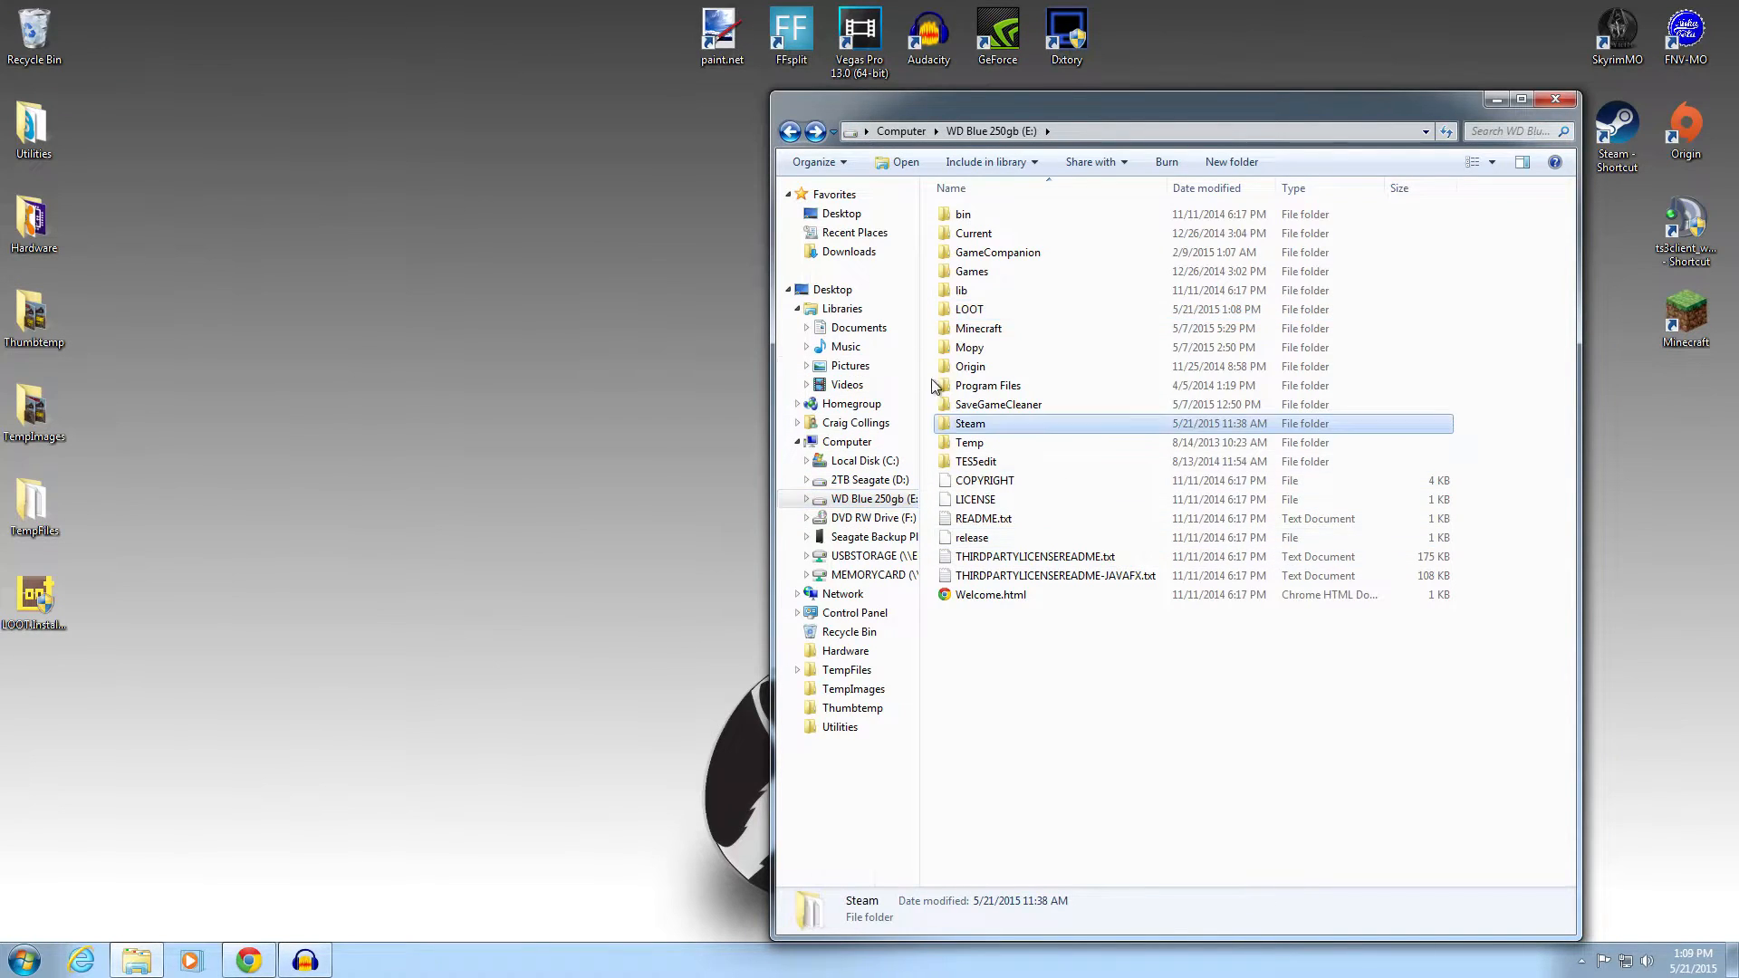
double_click(997, 424)
double_click(1016, 596)
double_click(992, 216)
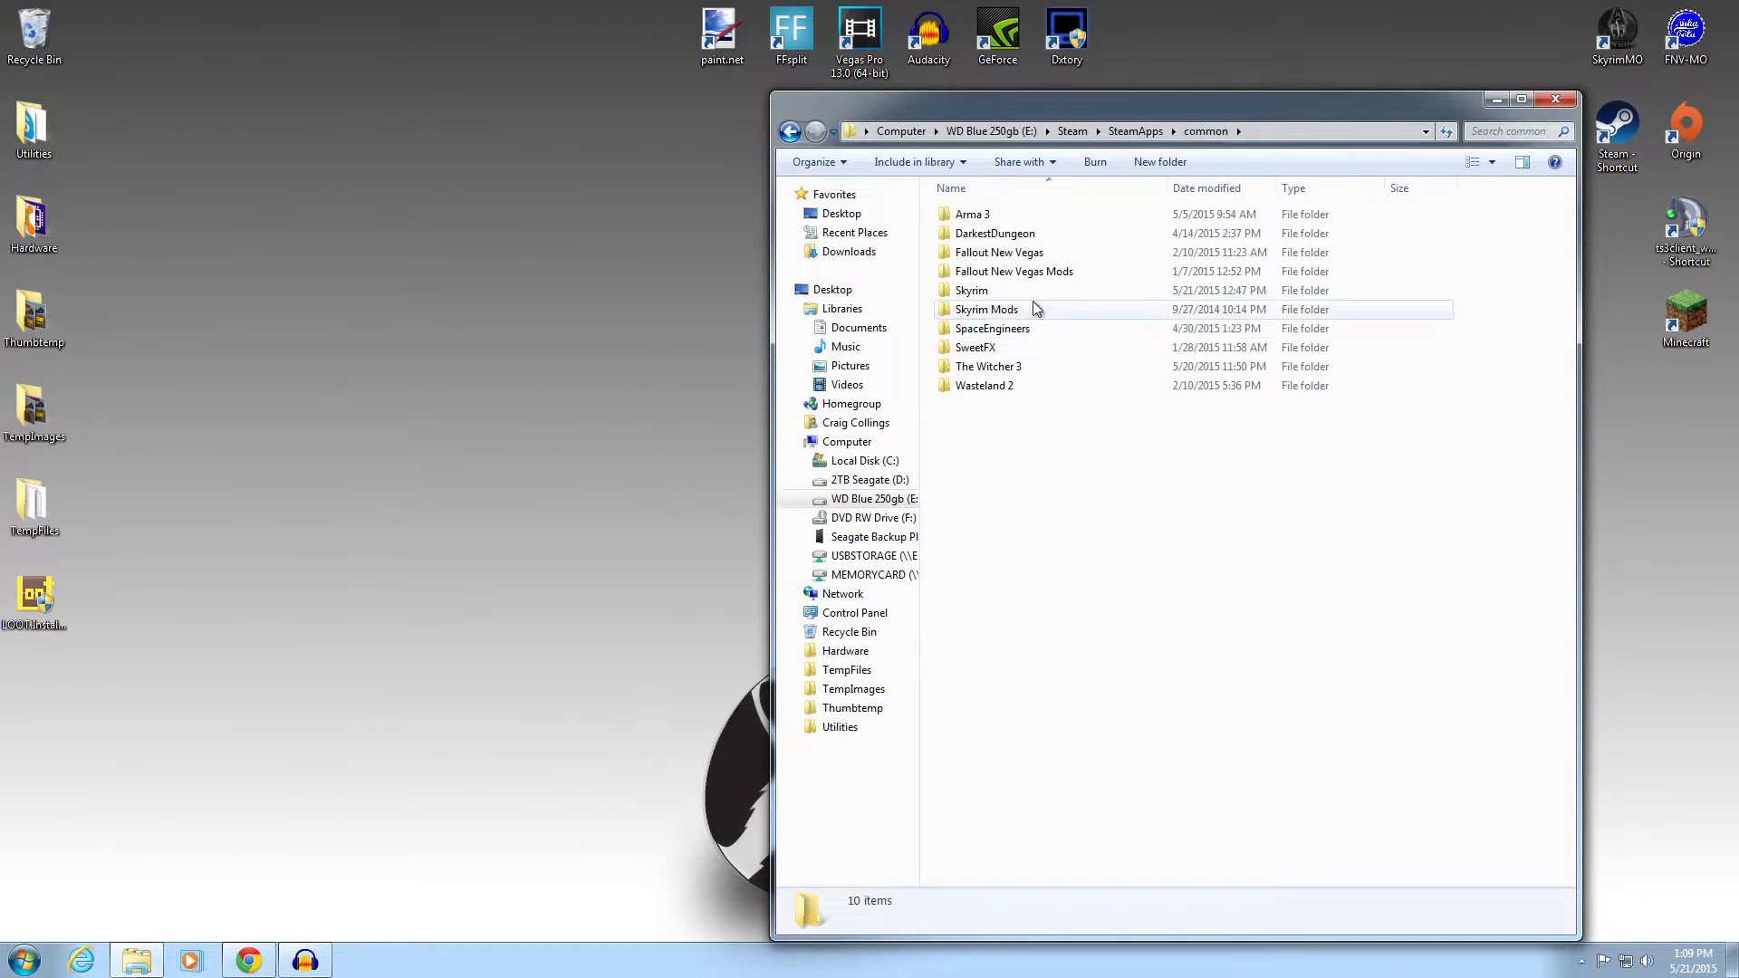
double_click(1025, 252)
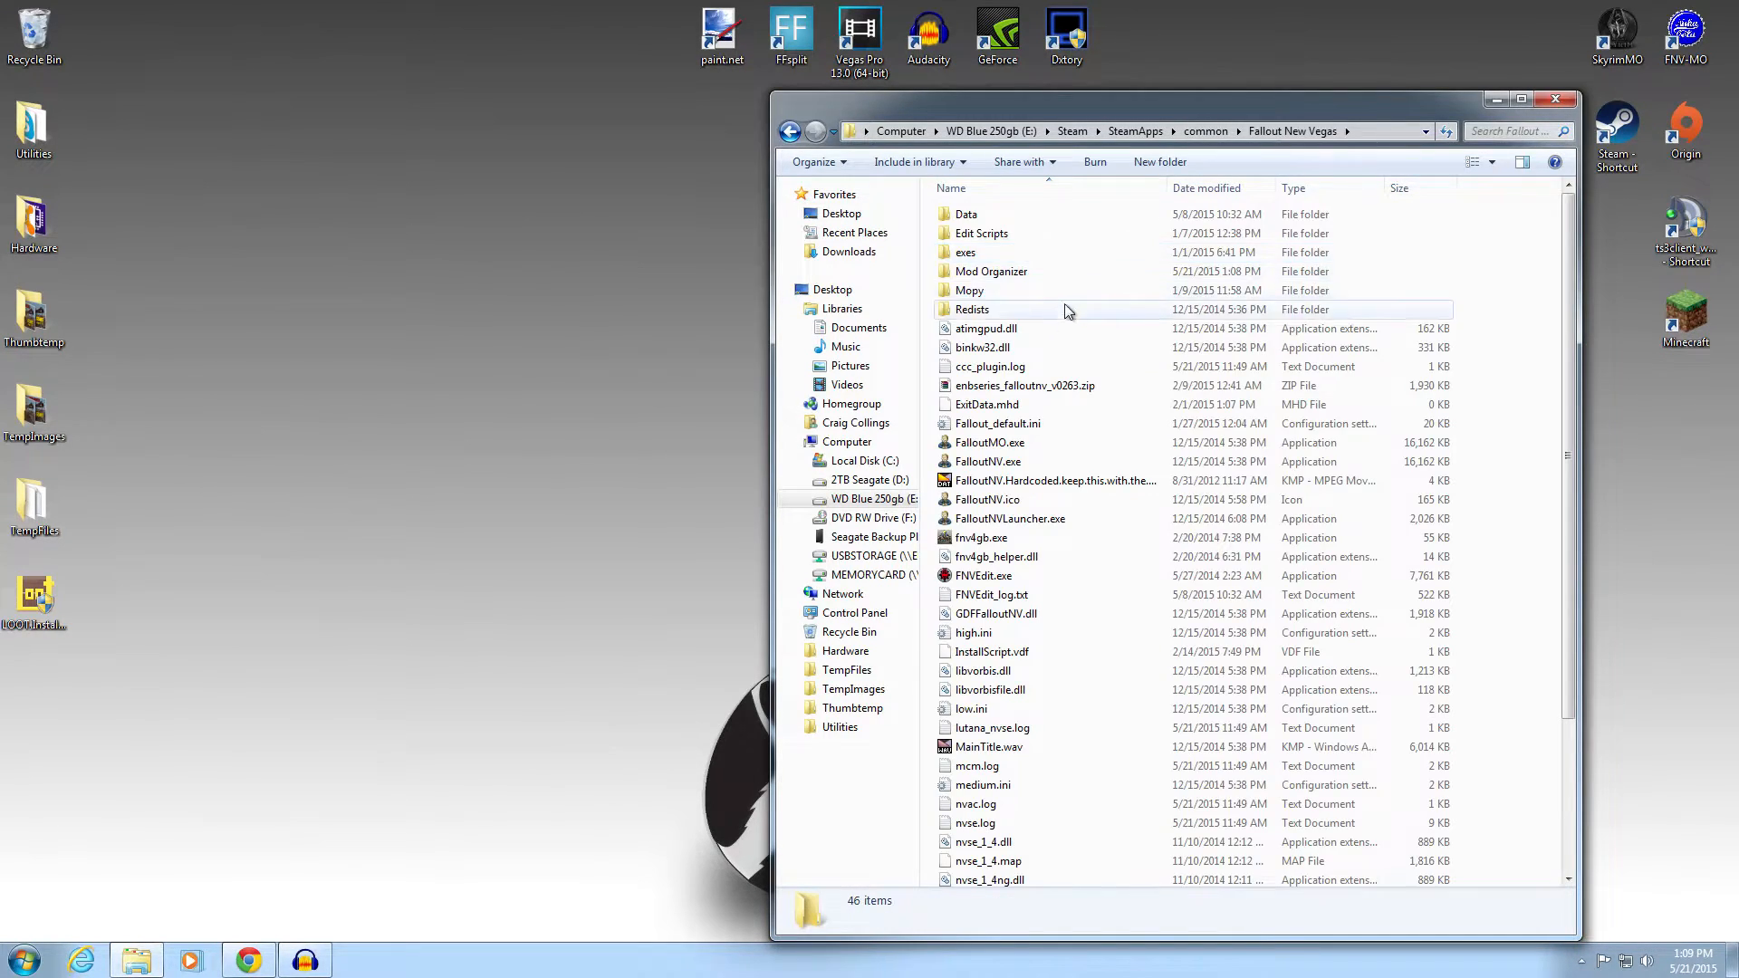
double_click(1005, 272)
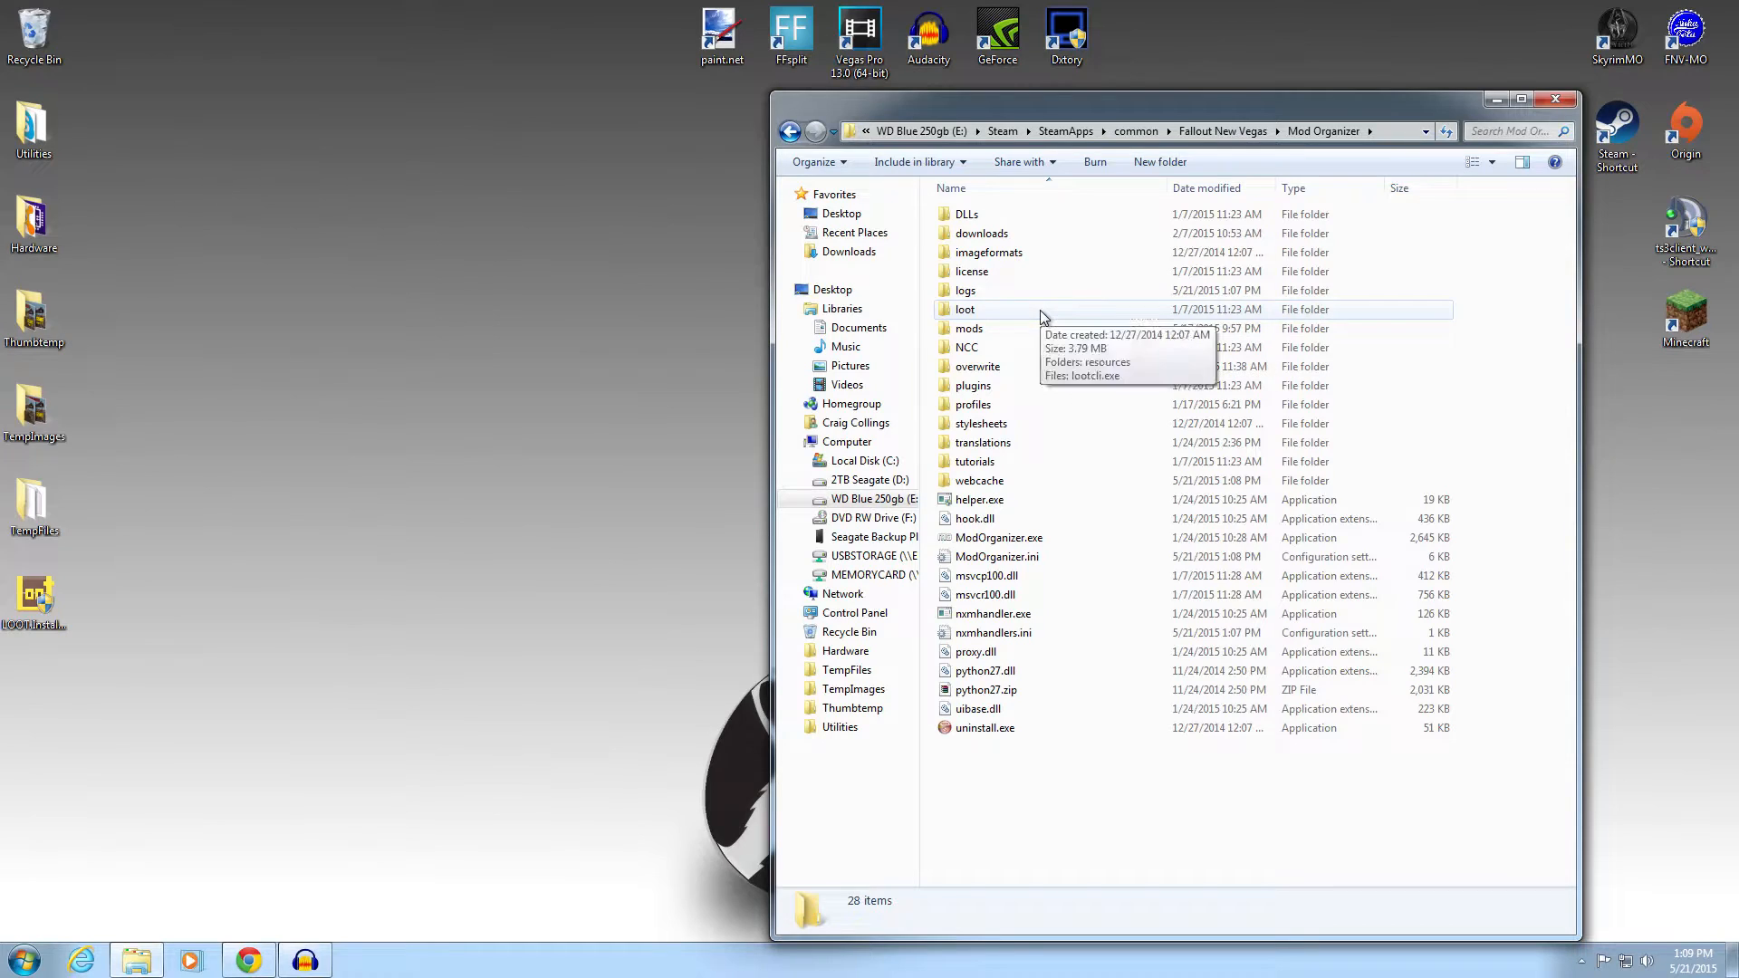
double_click(1011, 312)
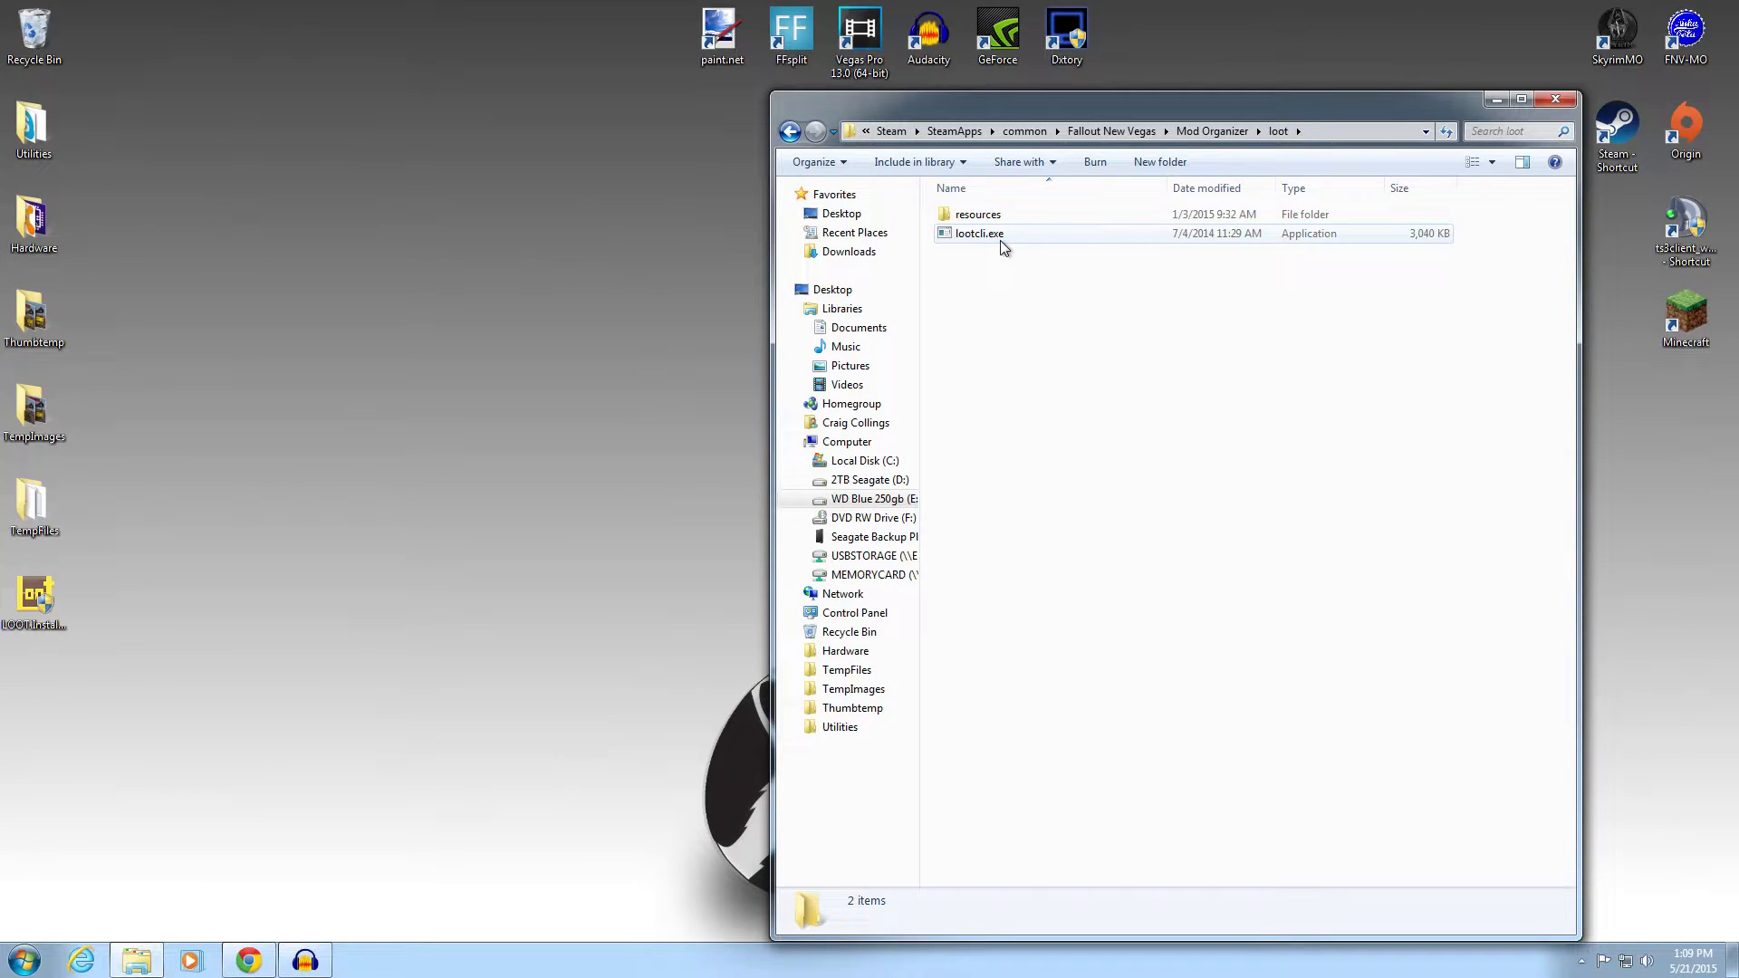
click(788, 132)
- Rename the loot folder inside New Vegas Mod Organizer's folder as loot-old
right_click(999, 308)
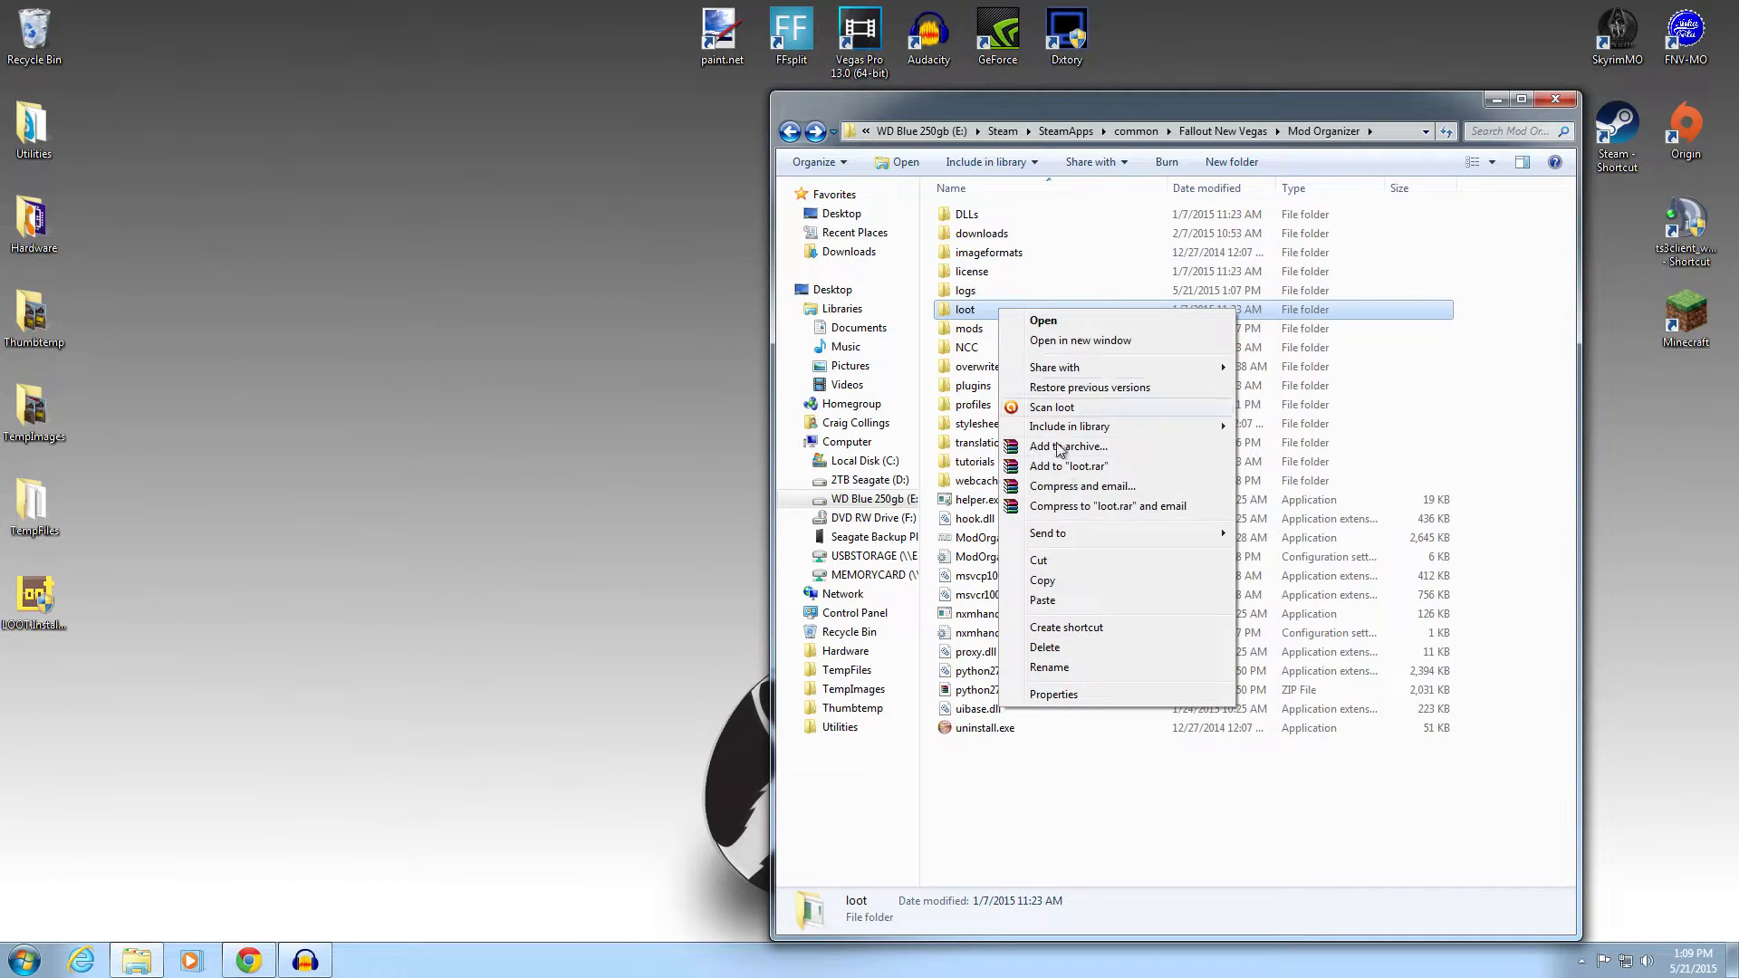
click(1049, 667)
click(983, 312)
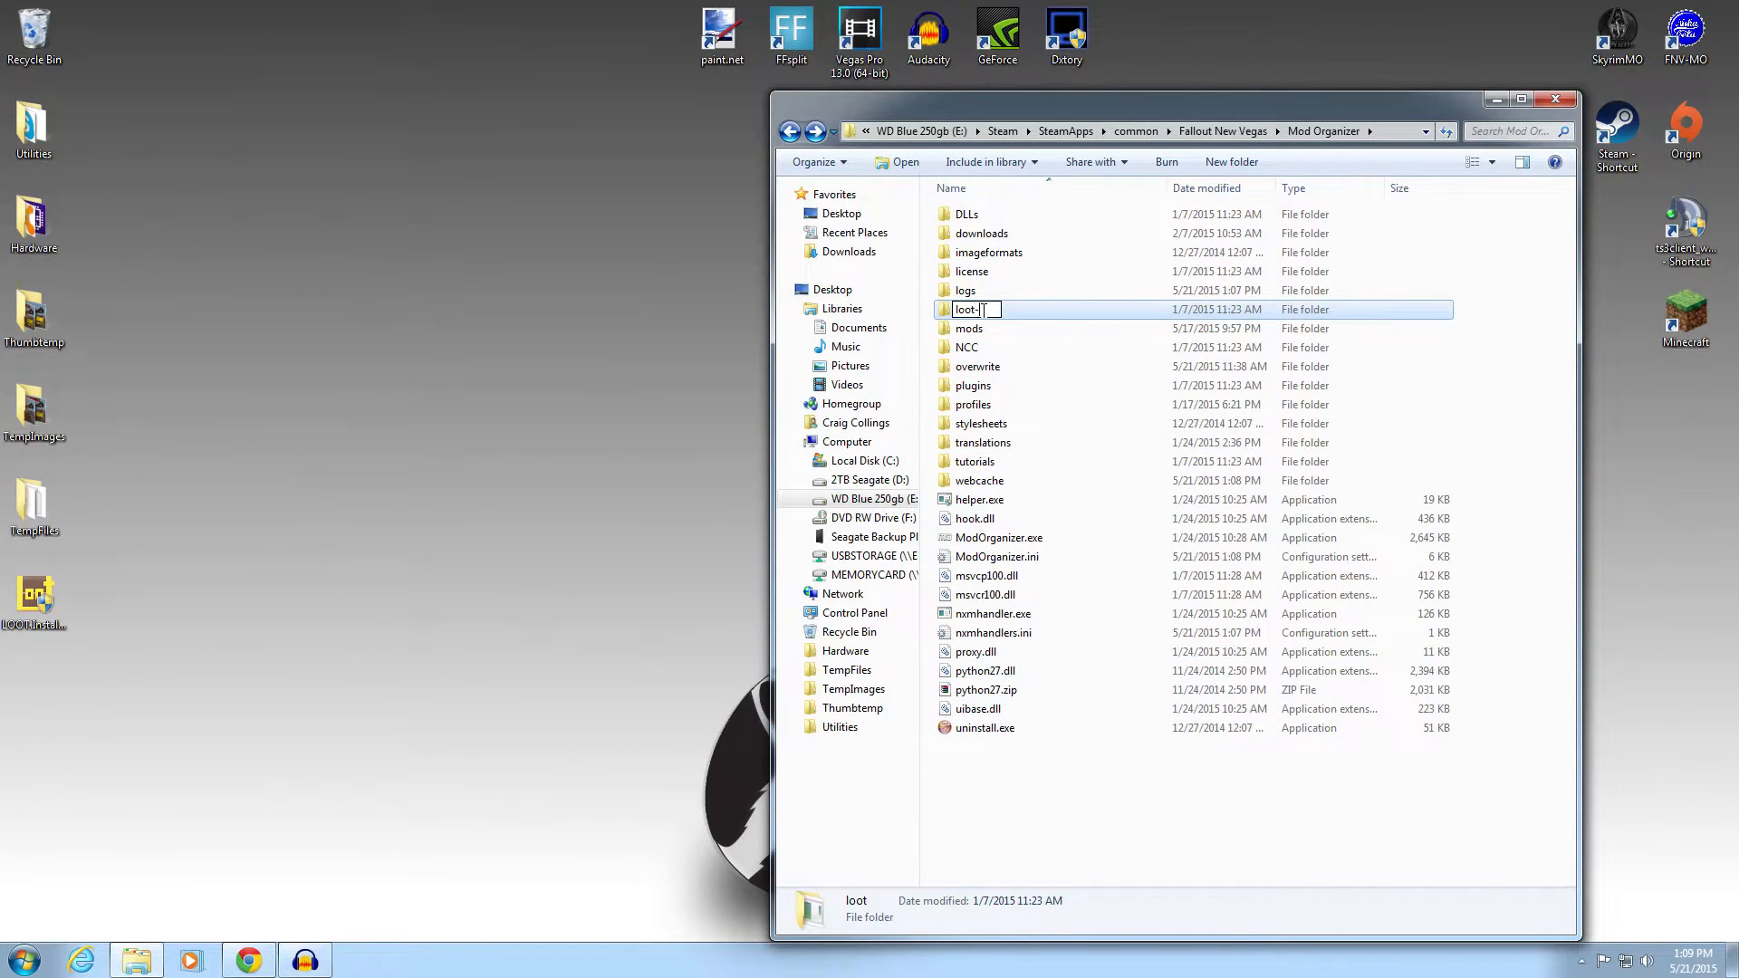
text(-ol)
key(Return)
right_click(1004, 314)
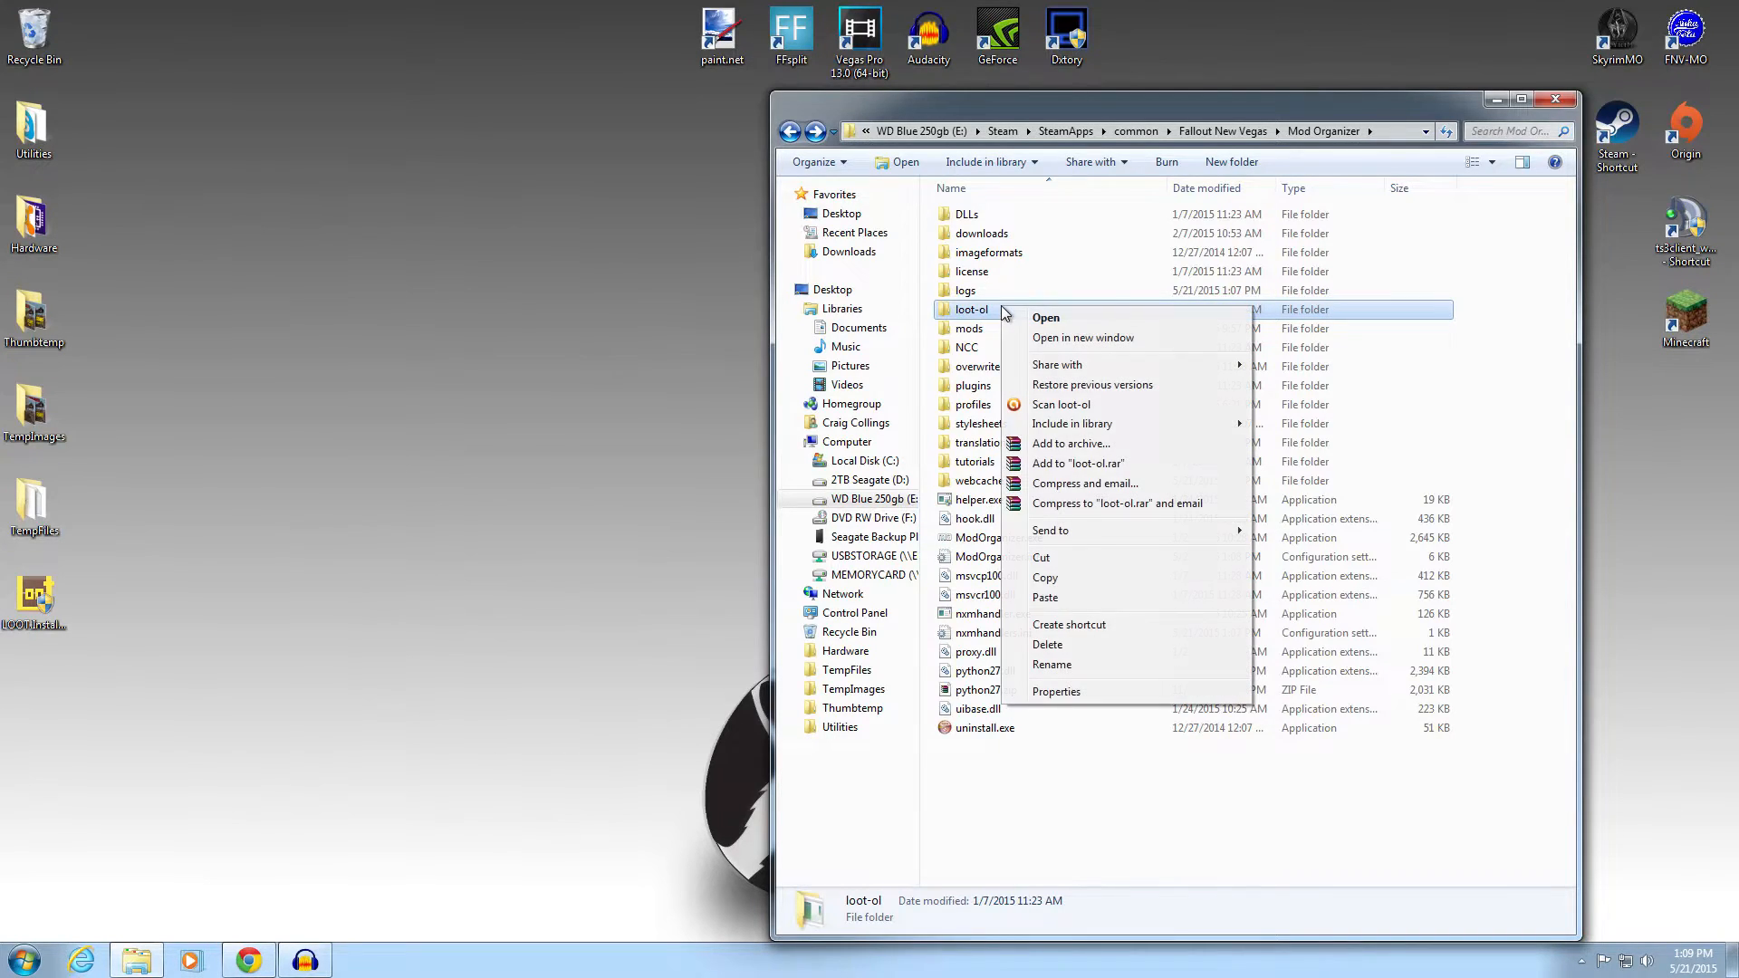
click(1071, 667)
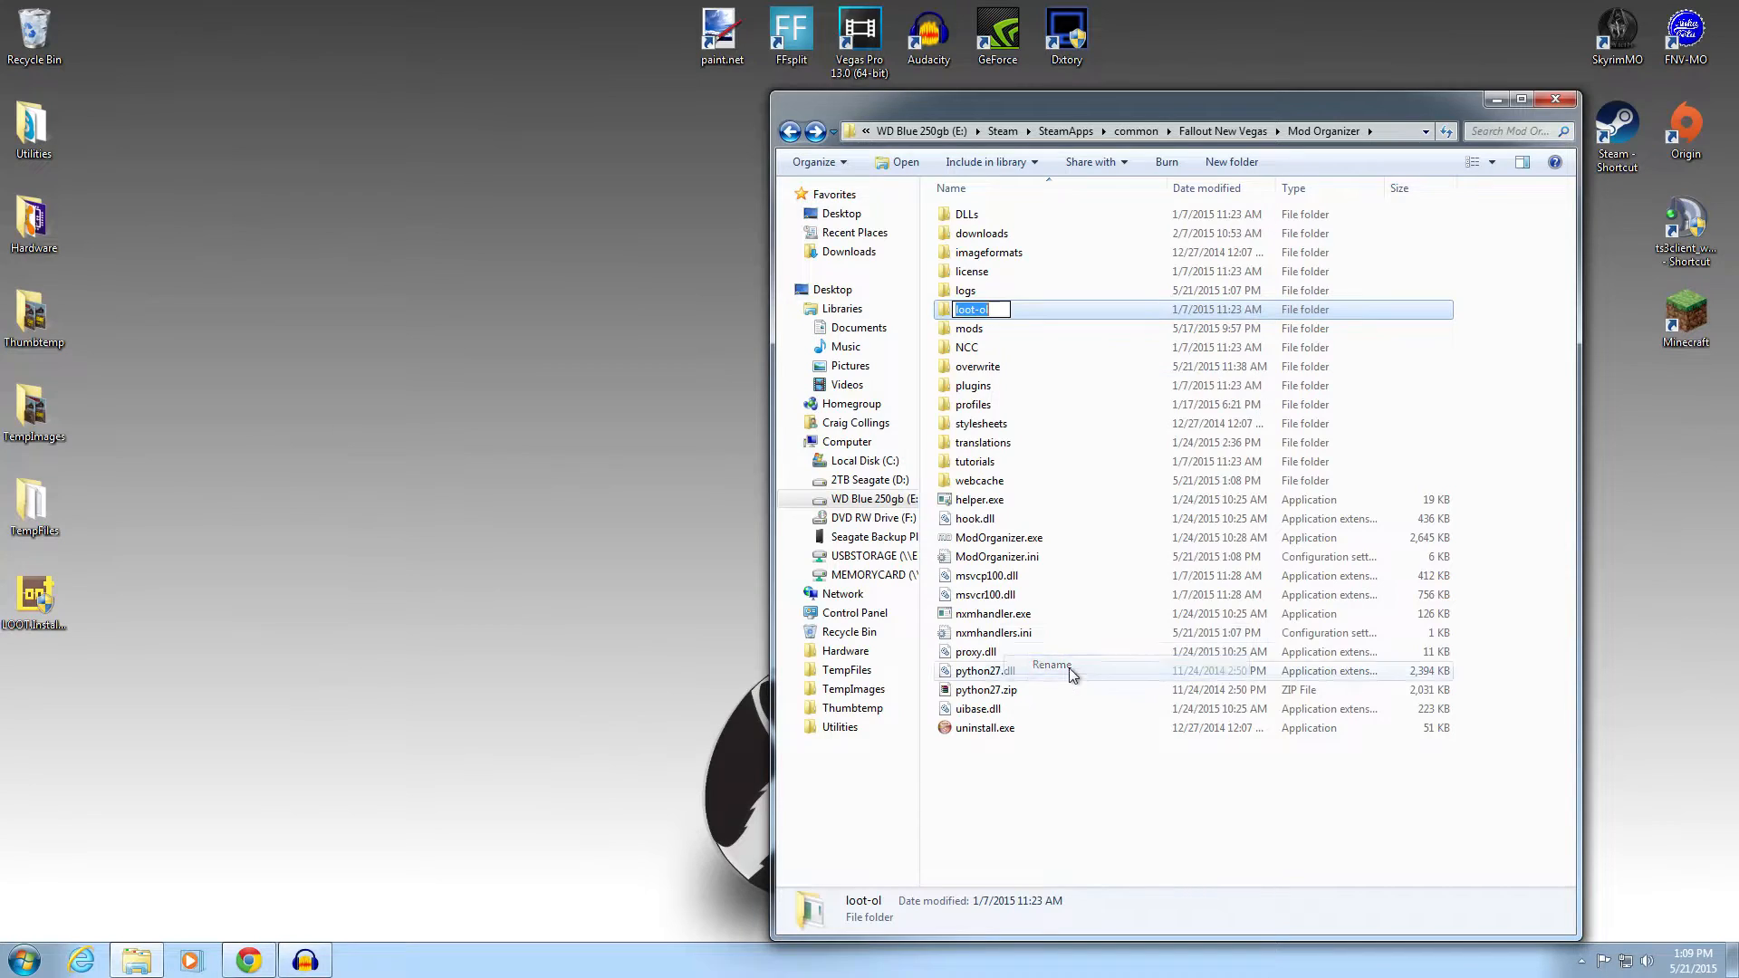
click(999, 311)
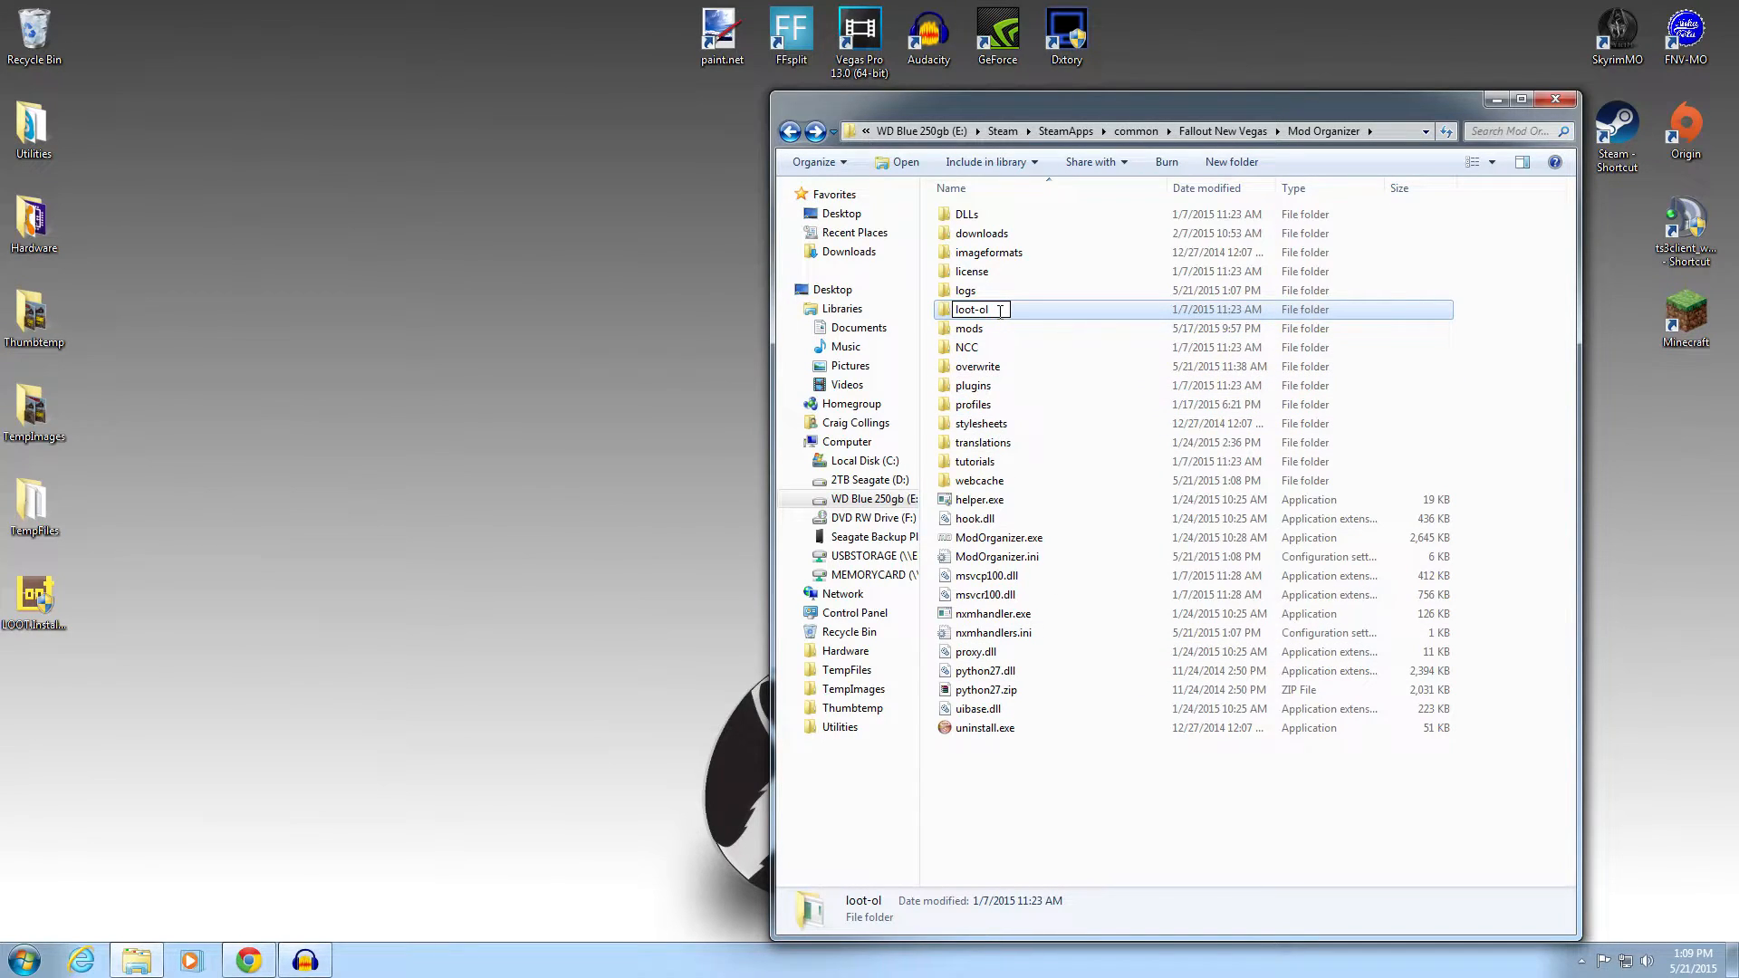
text(d)
key(Return)
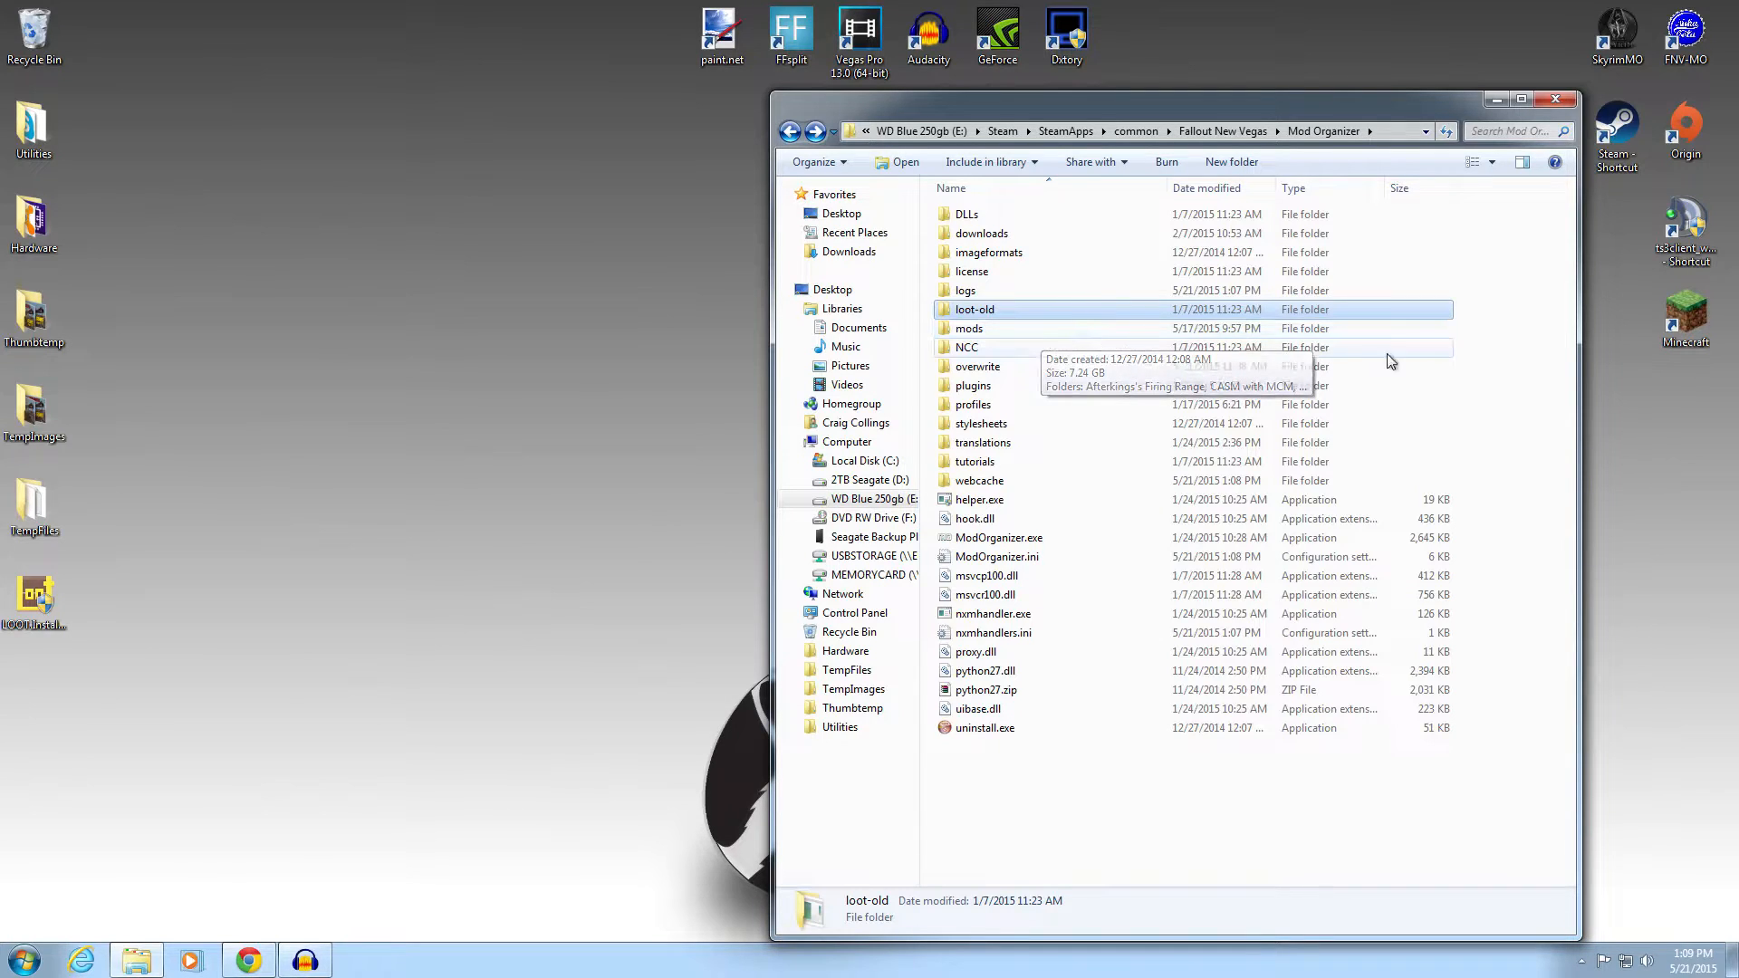
- Create a new folder named loot in New Vegas Mod Organizer's folder
right_click(1479, 344)
mouse_move(1511, 564)
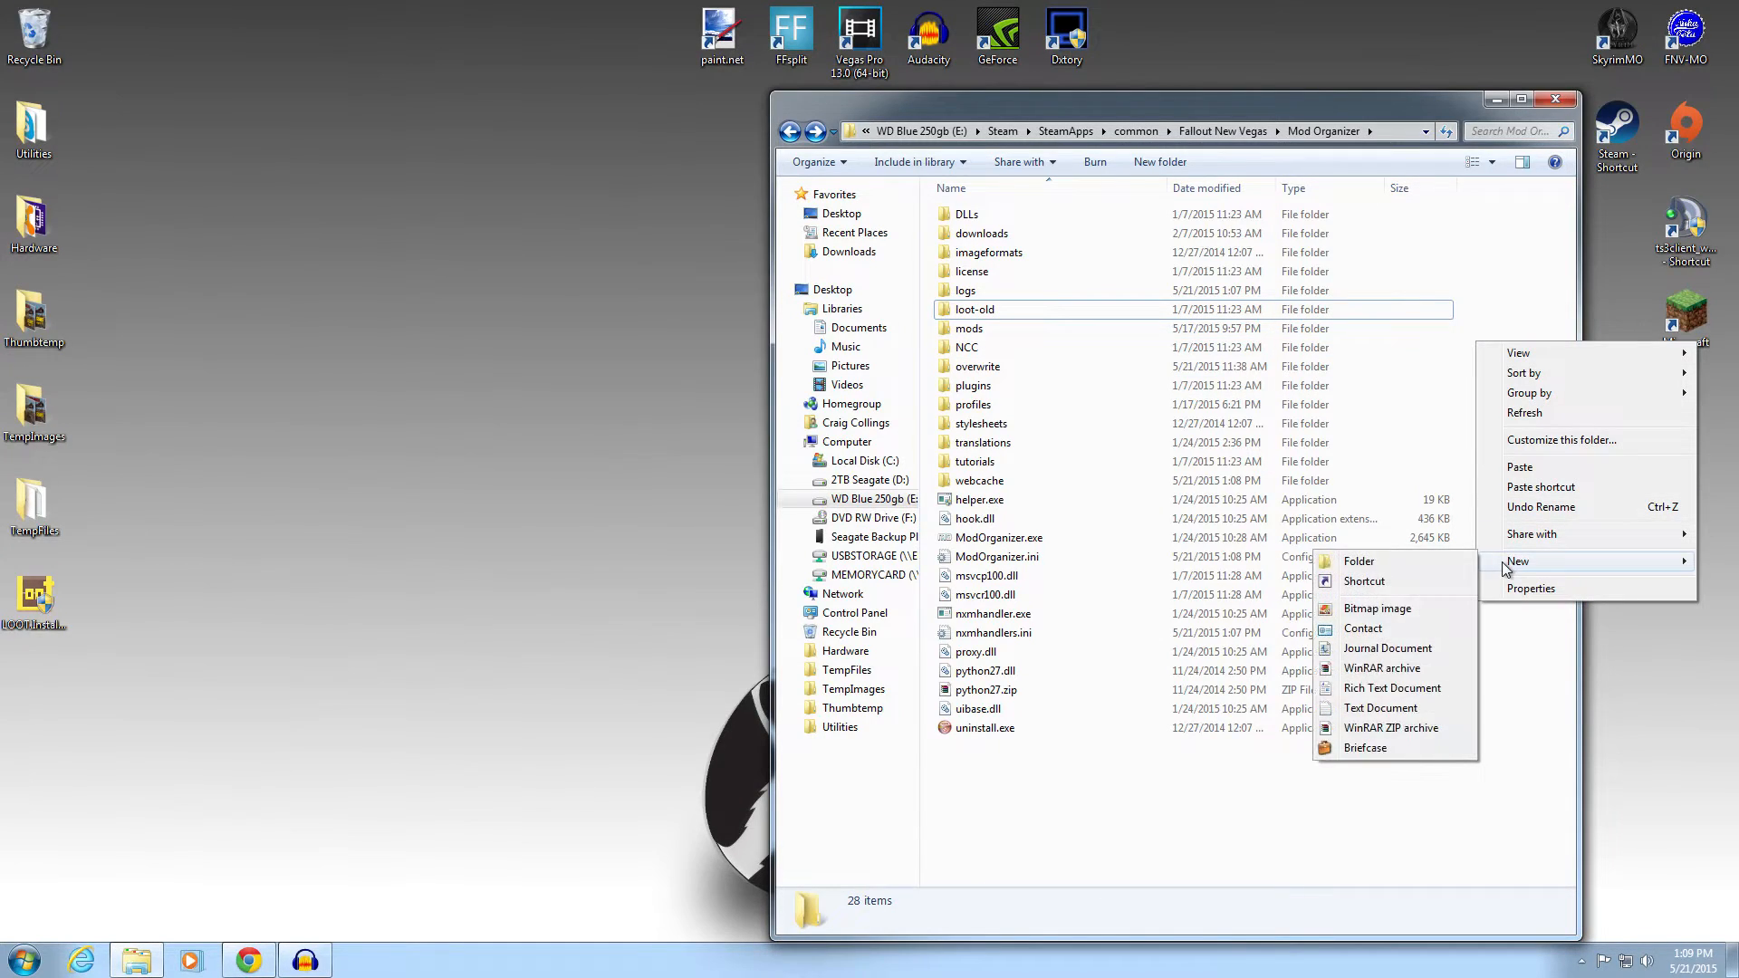
click(1419, 568)
text(loot)
key(Return)
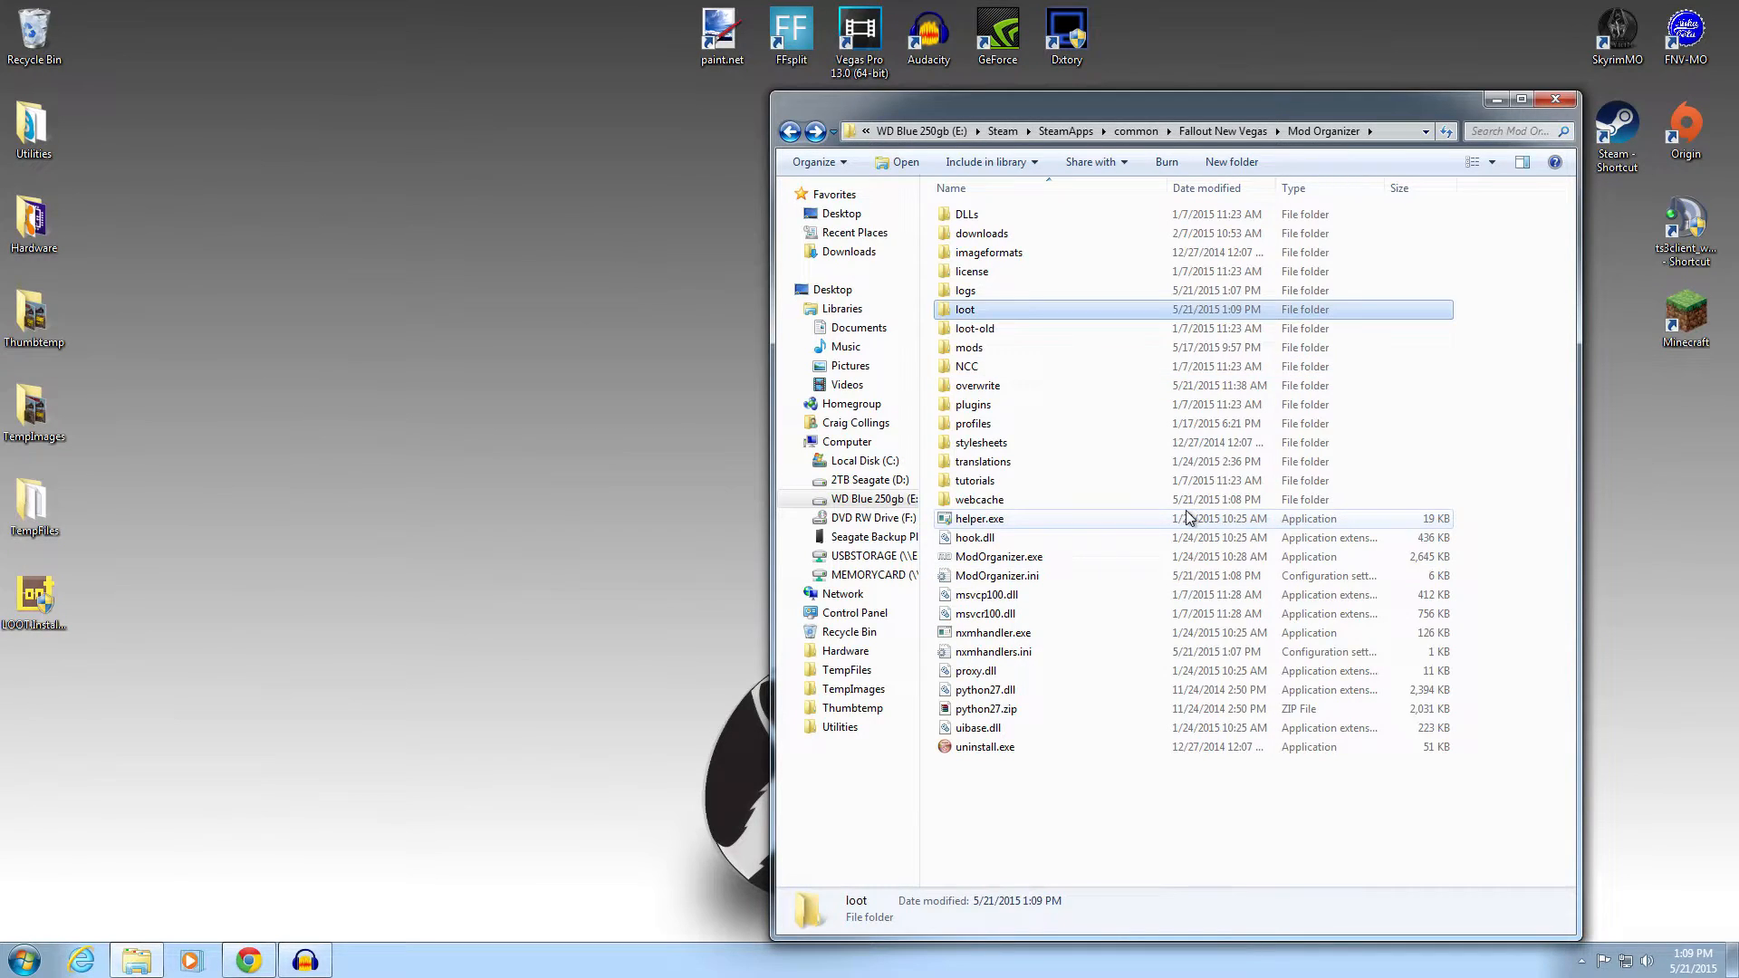
- Paste the copied LOOT files and folders into the new, empty loot folder
double_click(1004, 312)
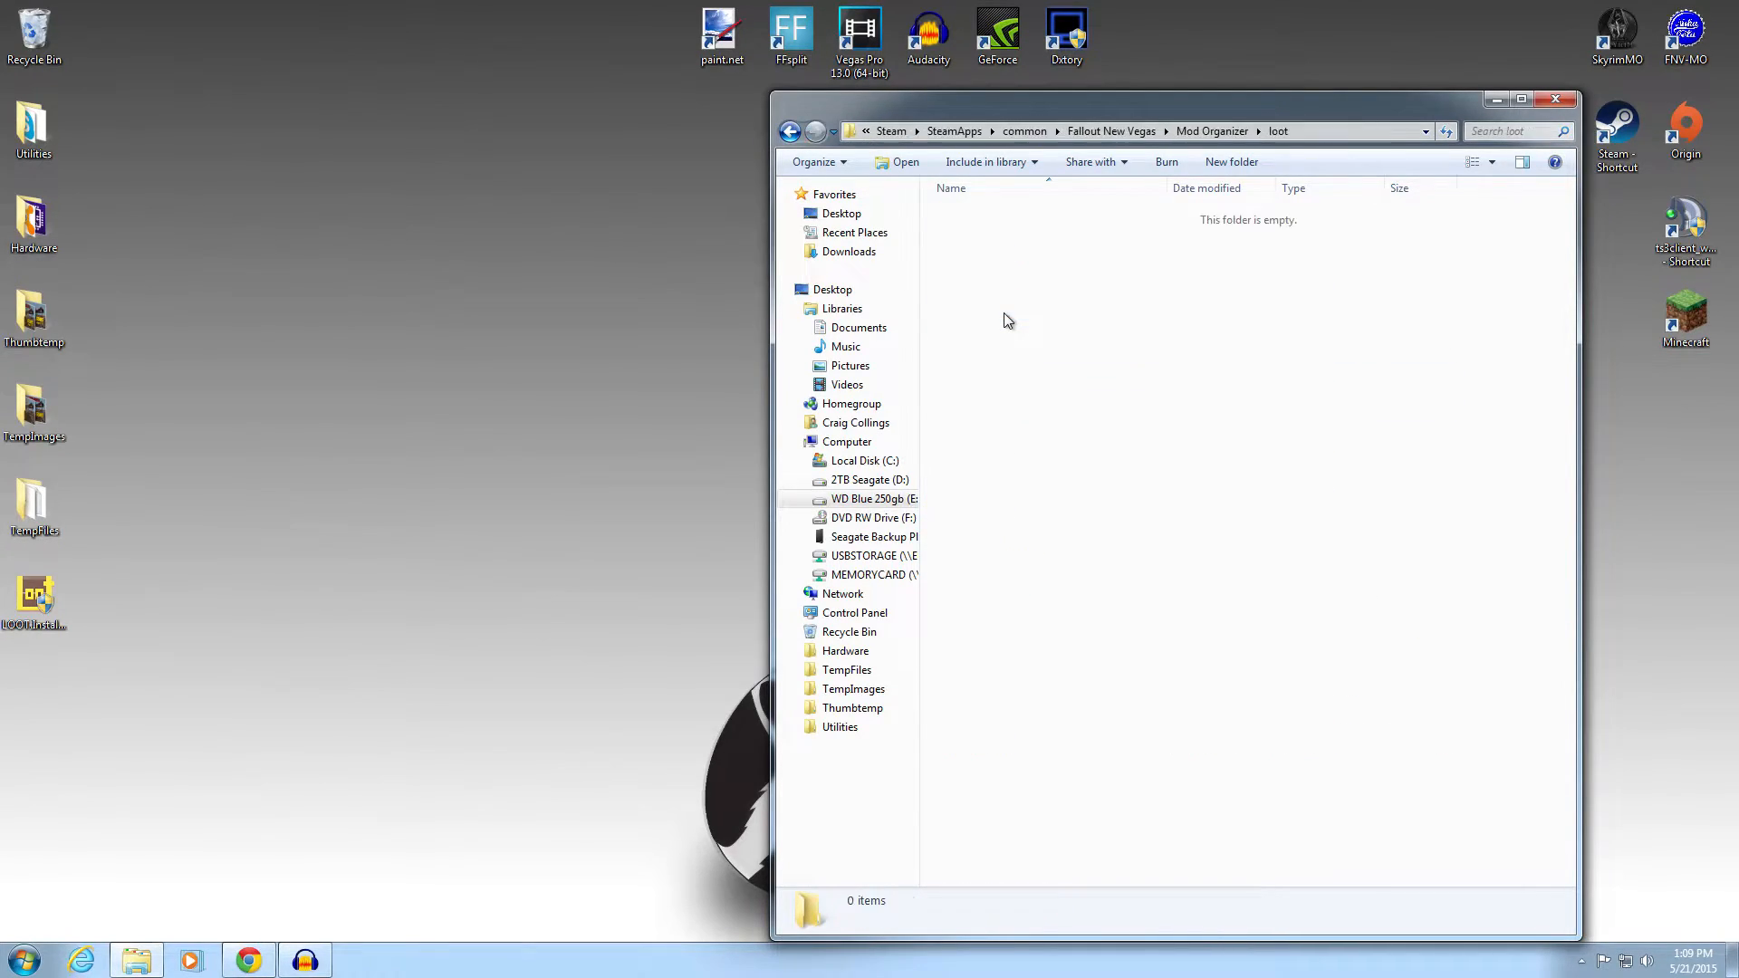
right_click(1025, 409)
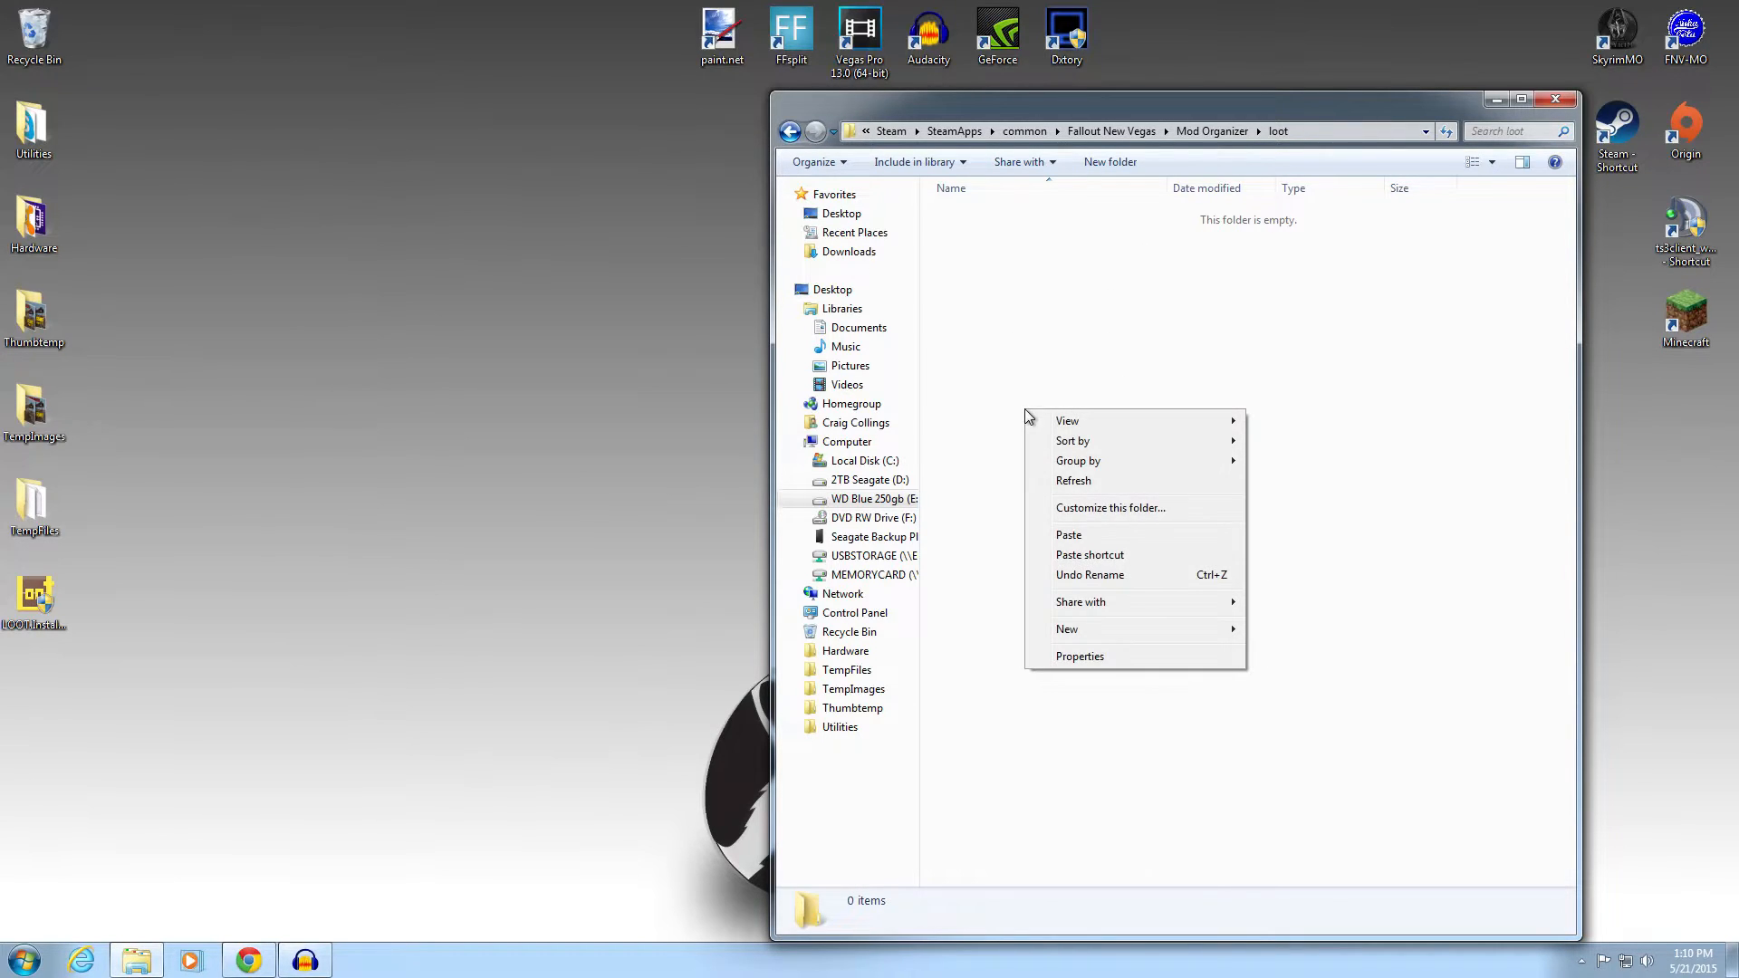
click(1052, 534)
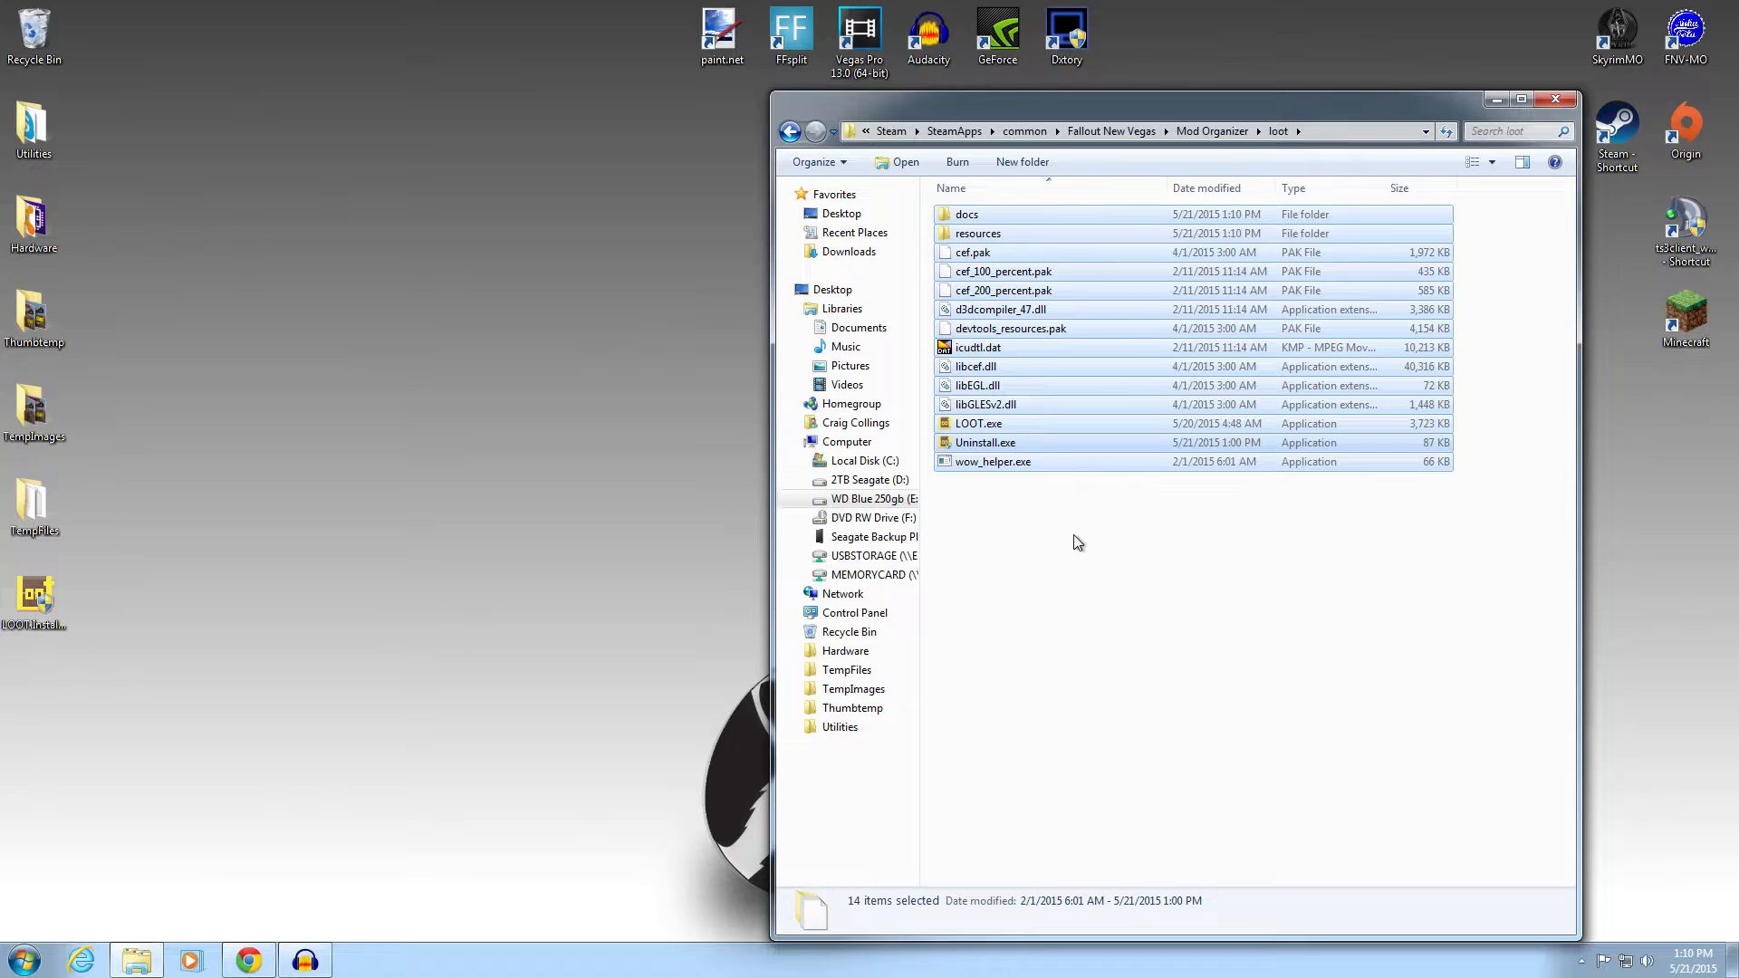
- Check the name of the executable in the loot-old folder against LOOT.exe in the loot folder
click(983, 423)
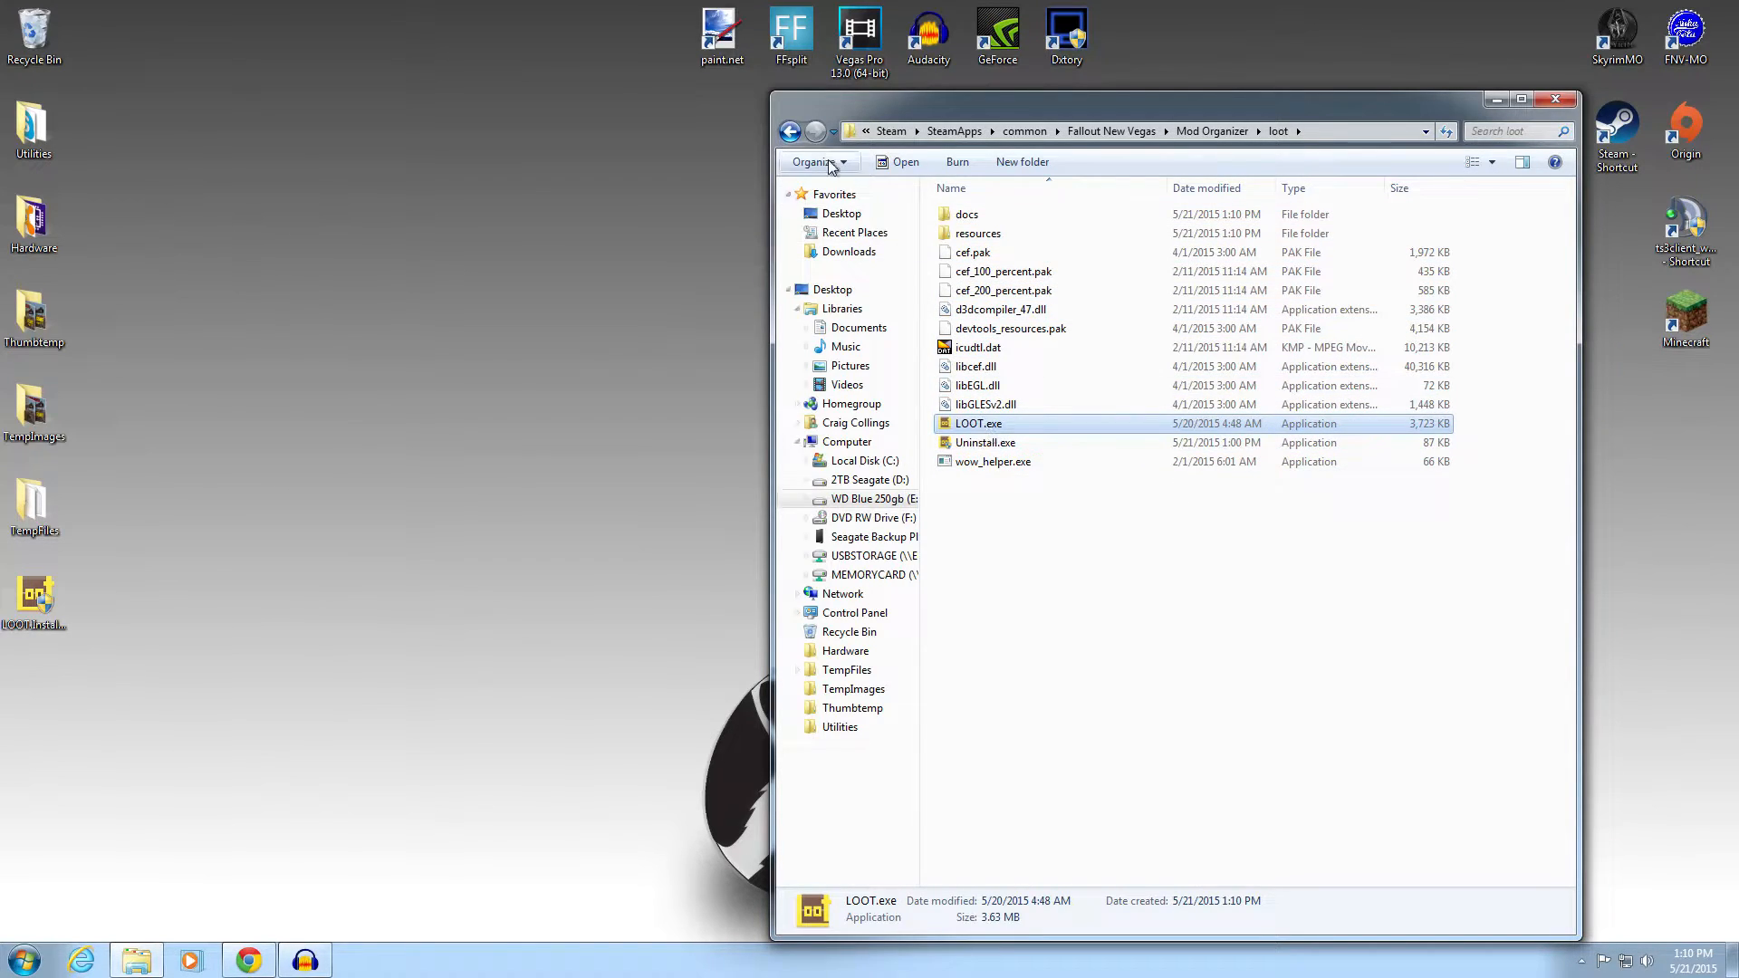
click(789, 131)
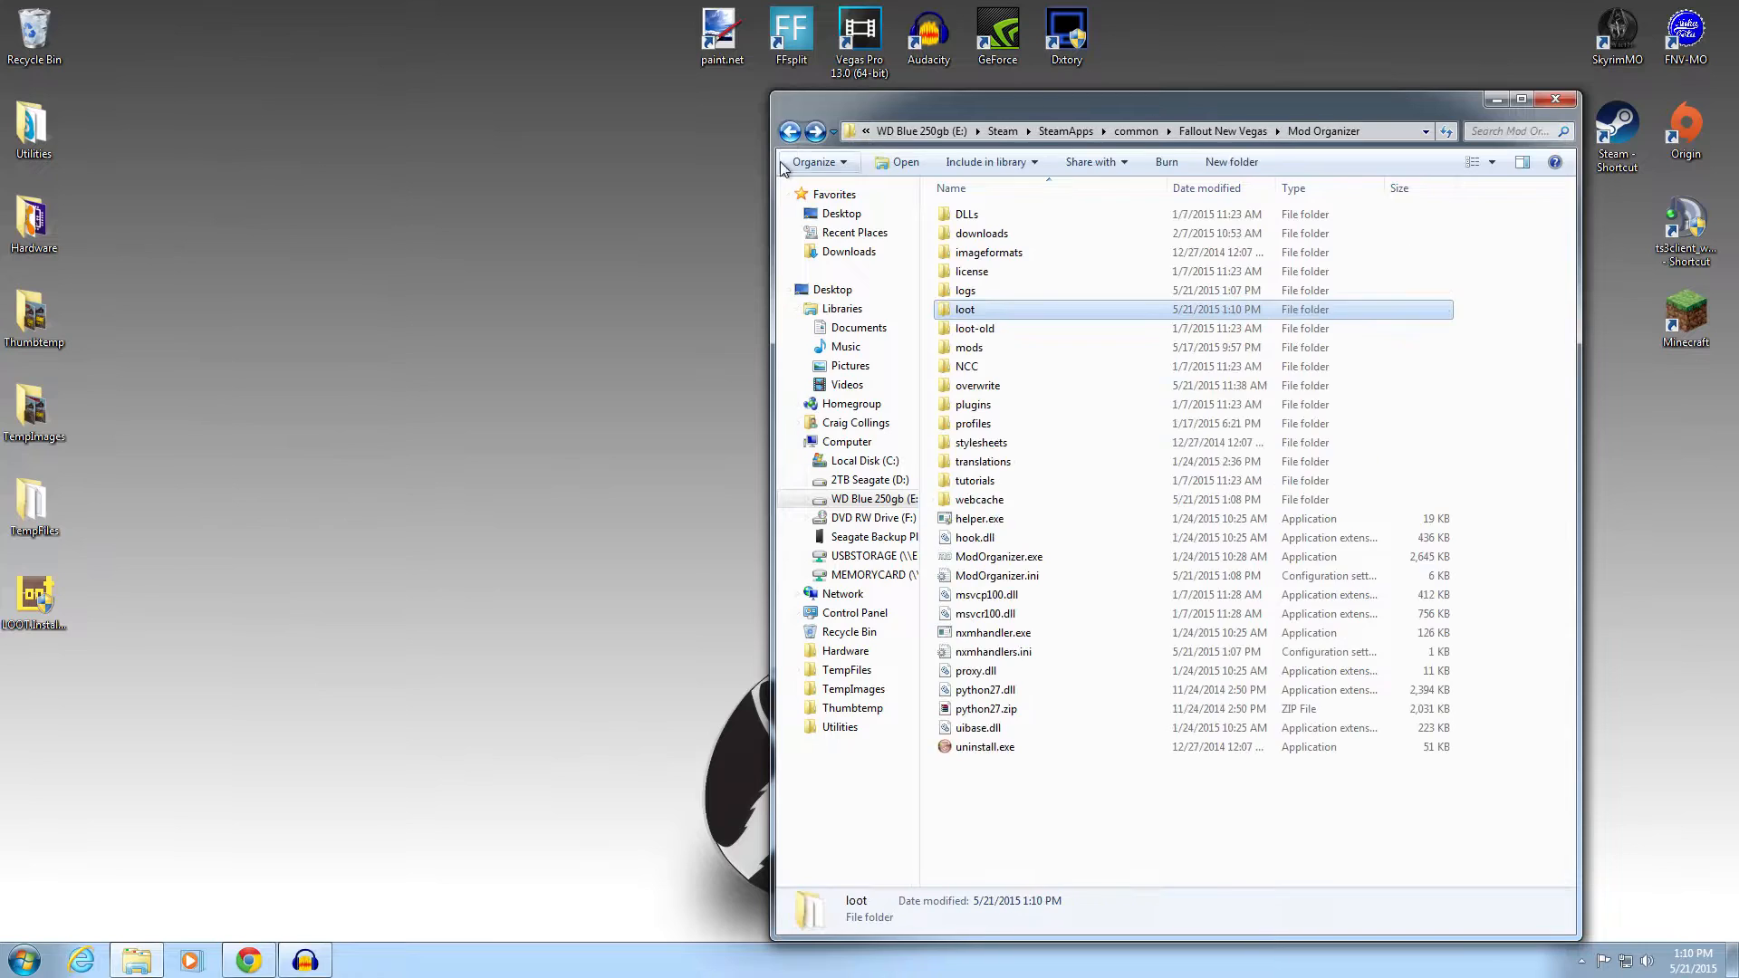
double_click(962, 330)
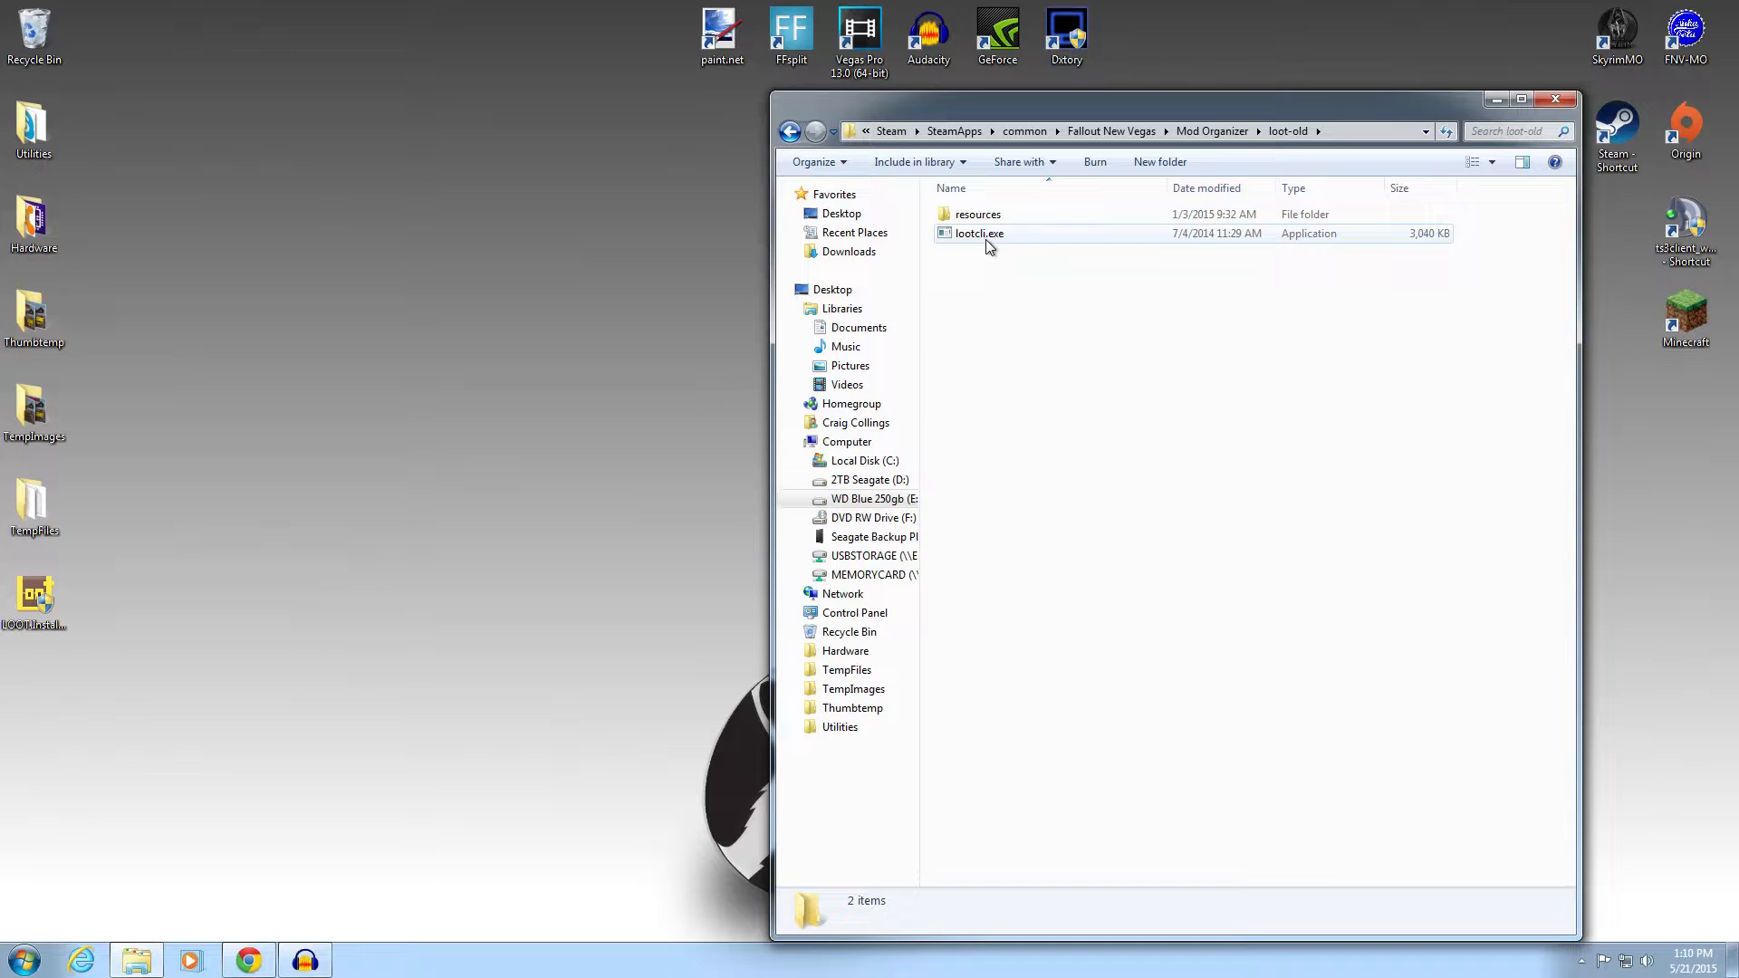
click(789, 131)
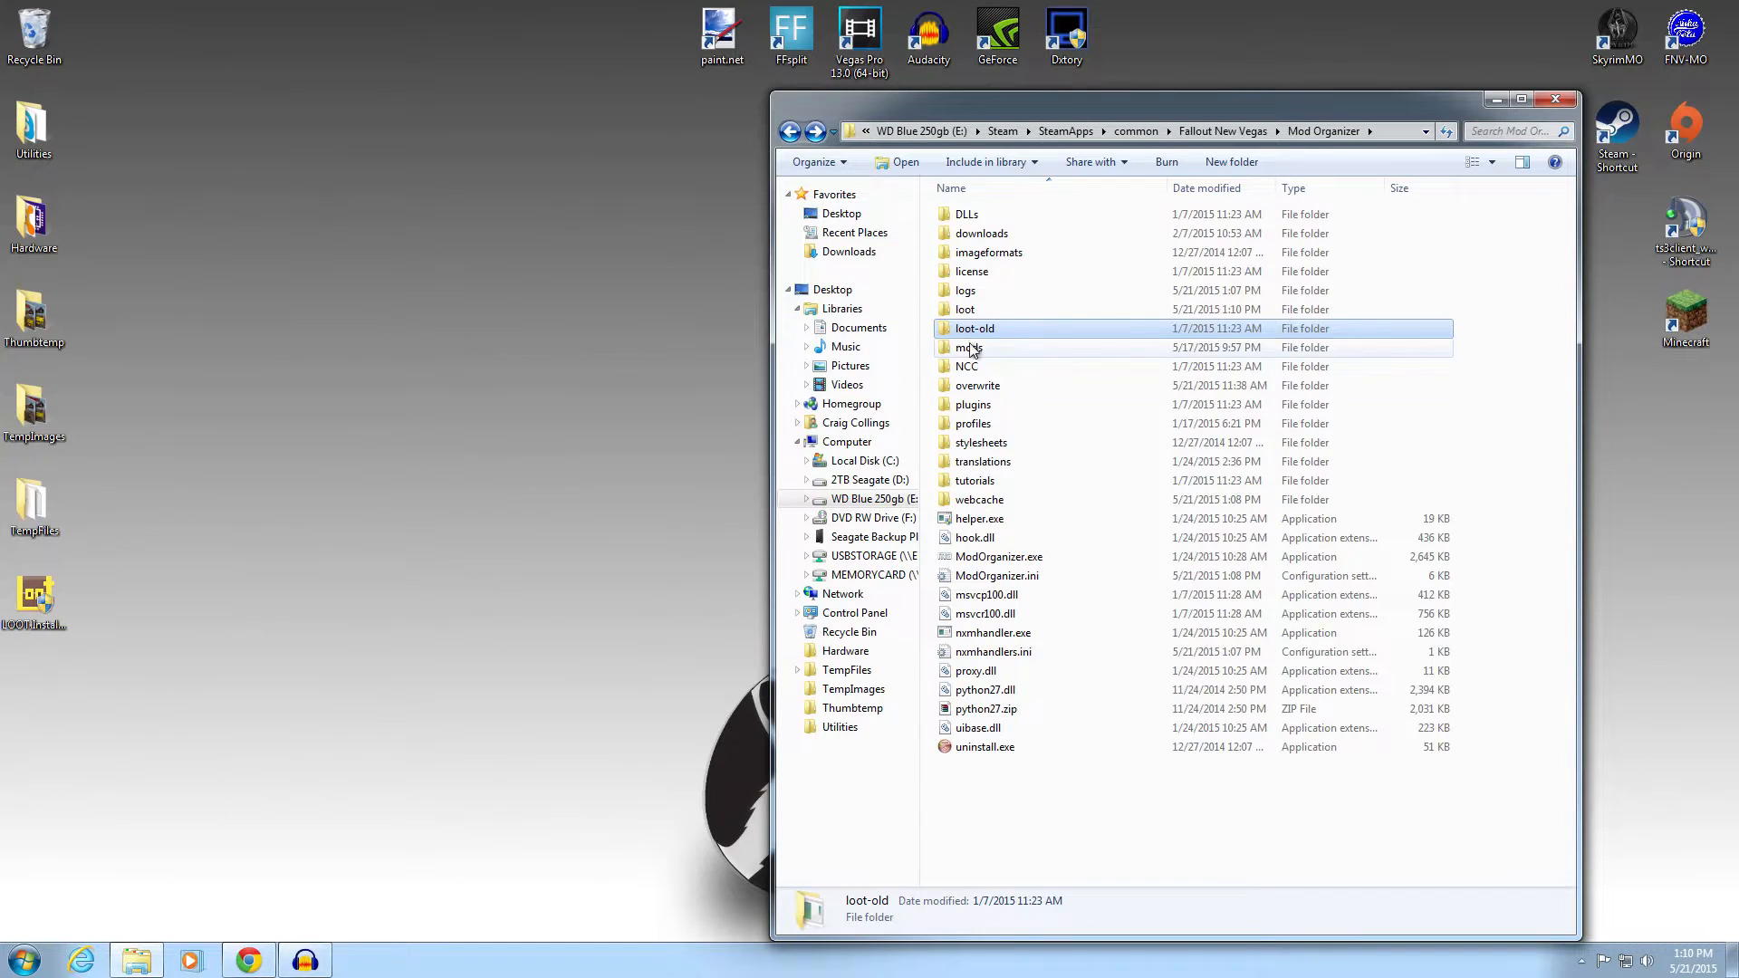
- Rename LOOT.exe in Mod Organizer's loot folder as lootcli.exe
double_click(983, 309)
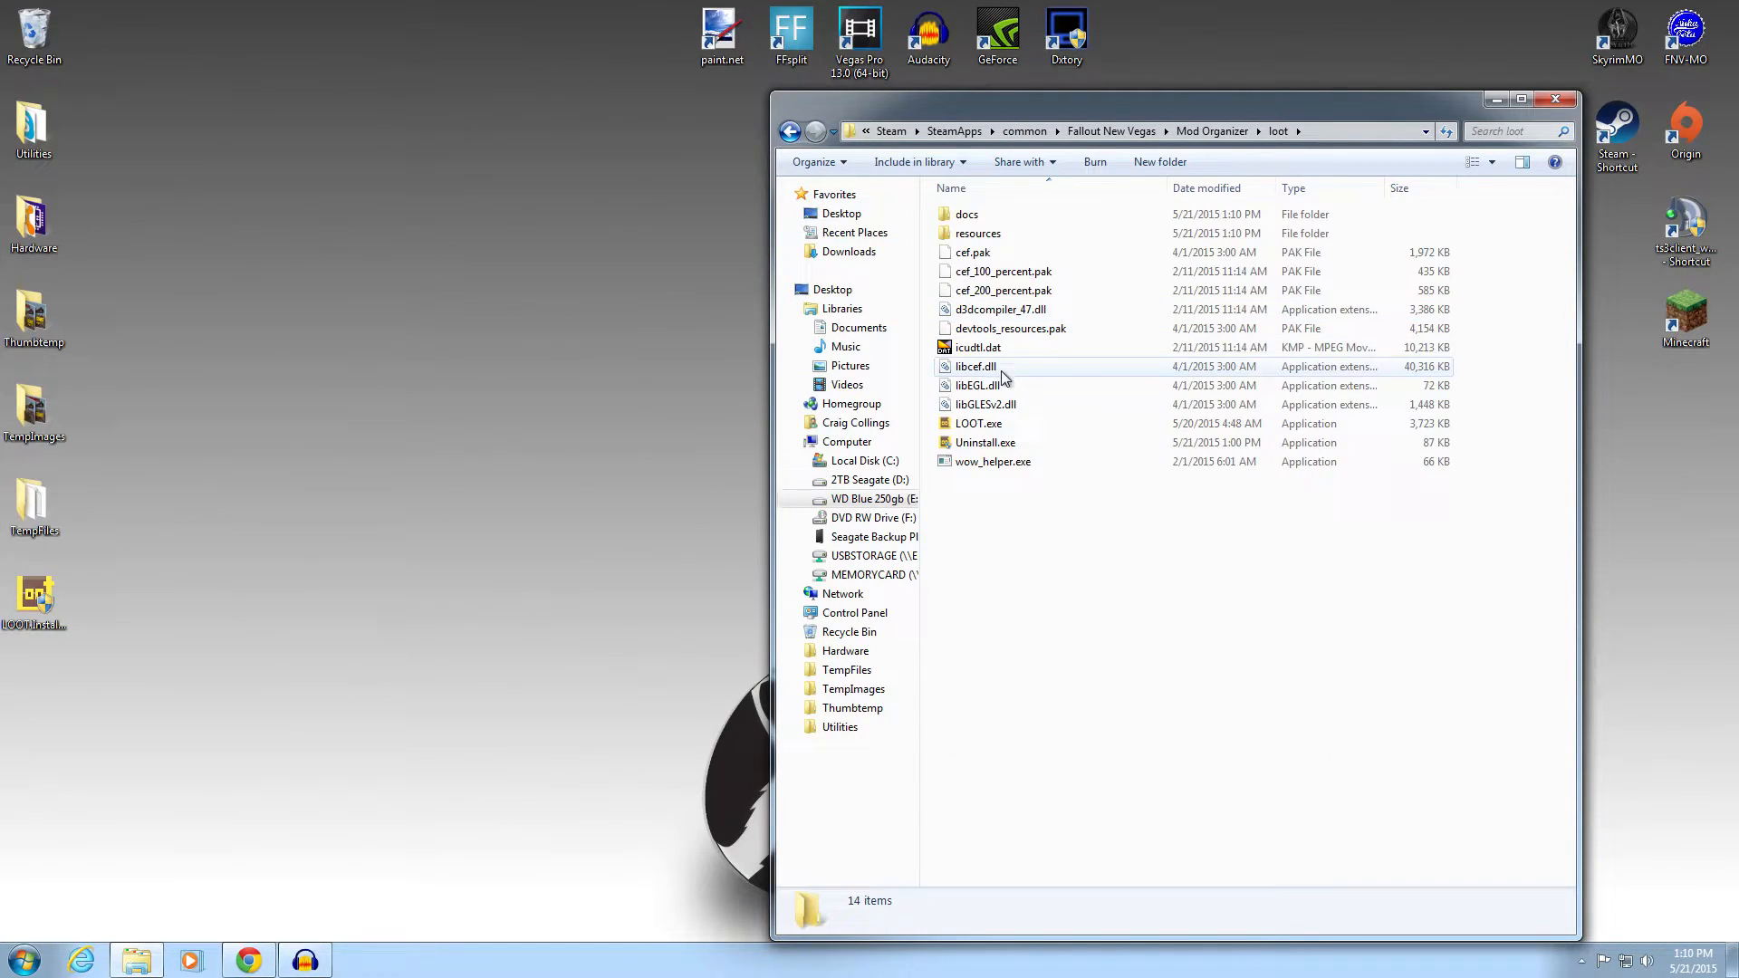
click(1008, 425)
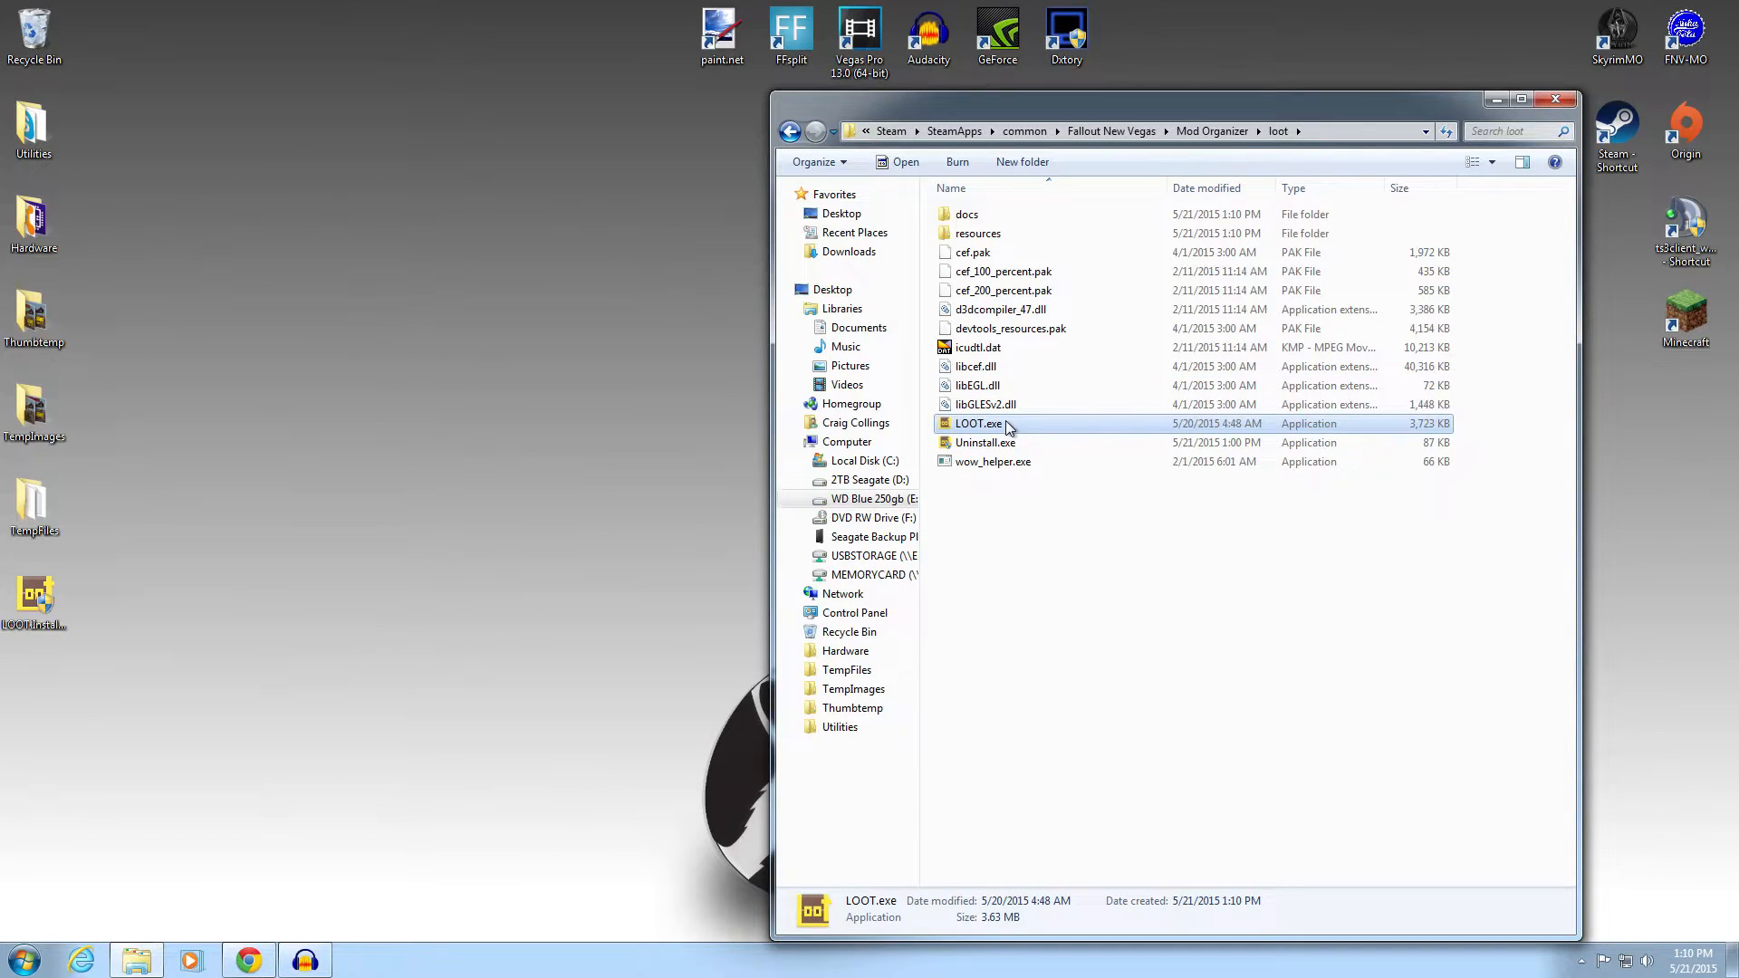
right_click(1007, 425)
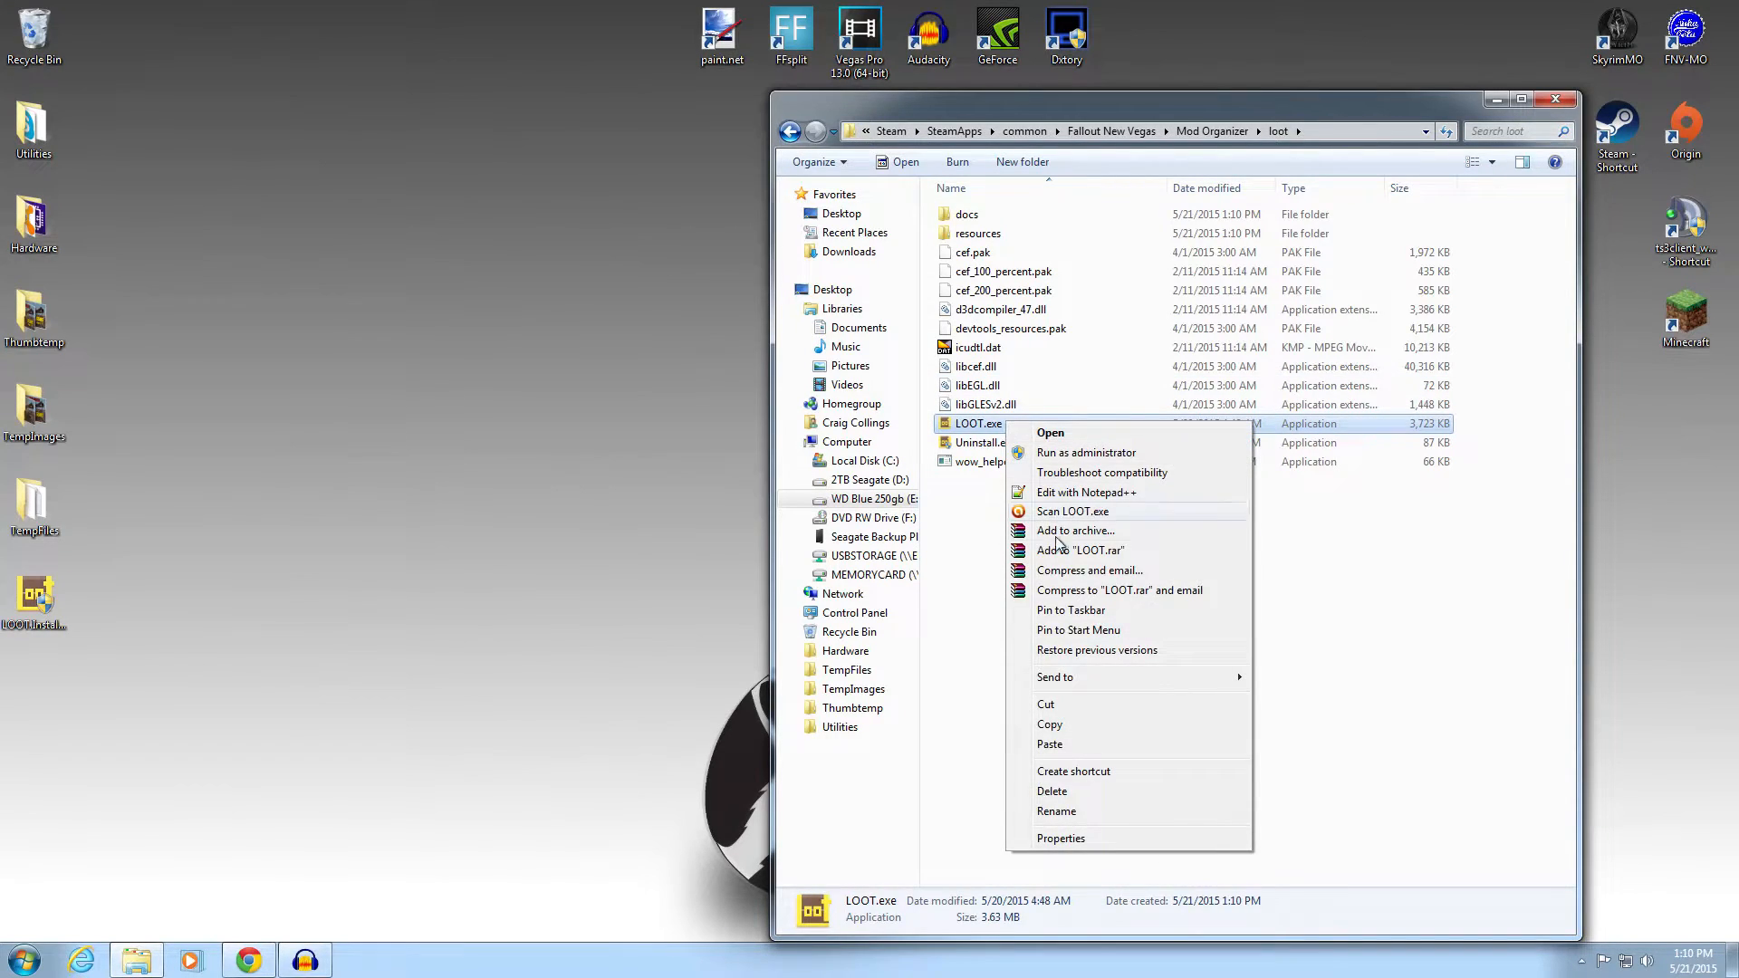
click(1056, 812)
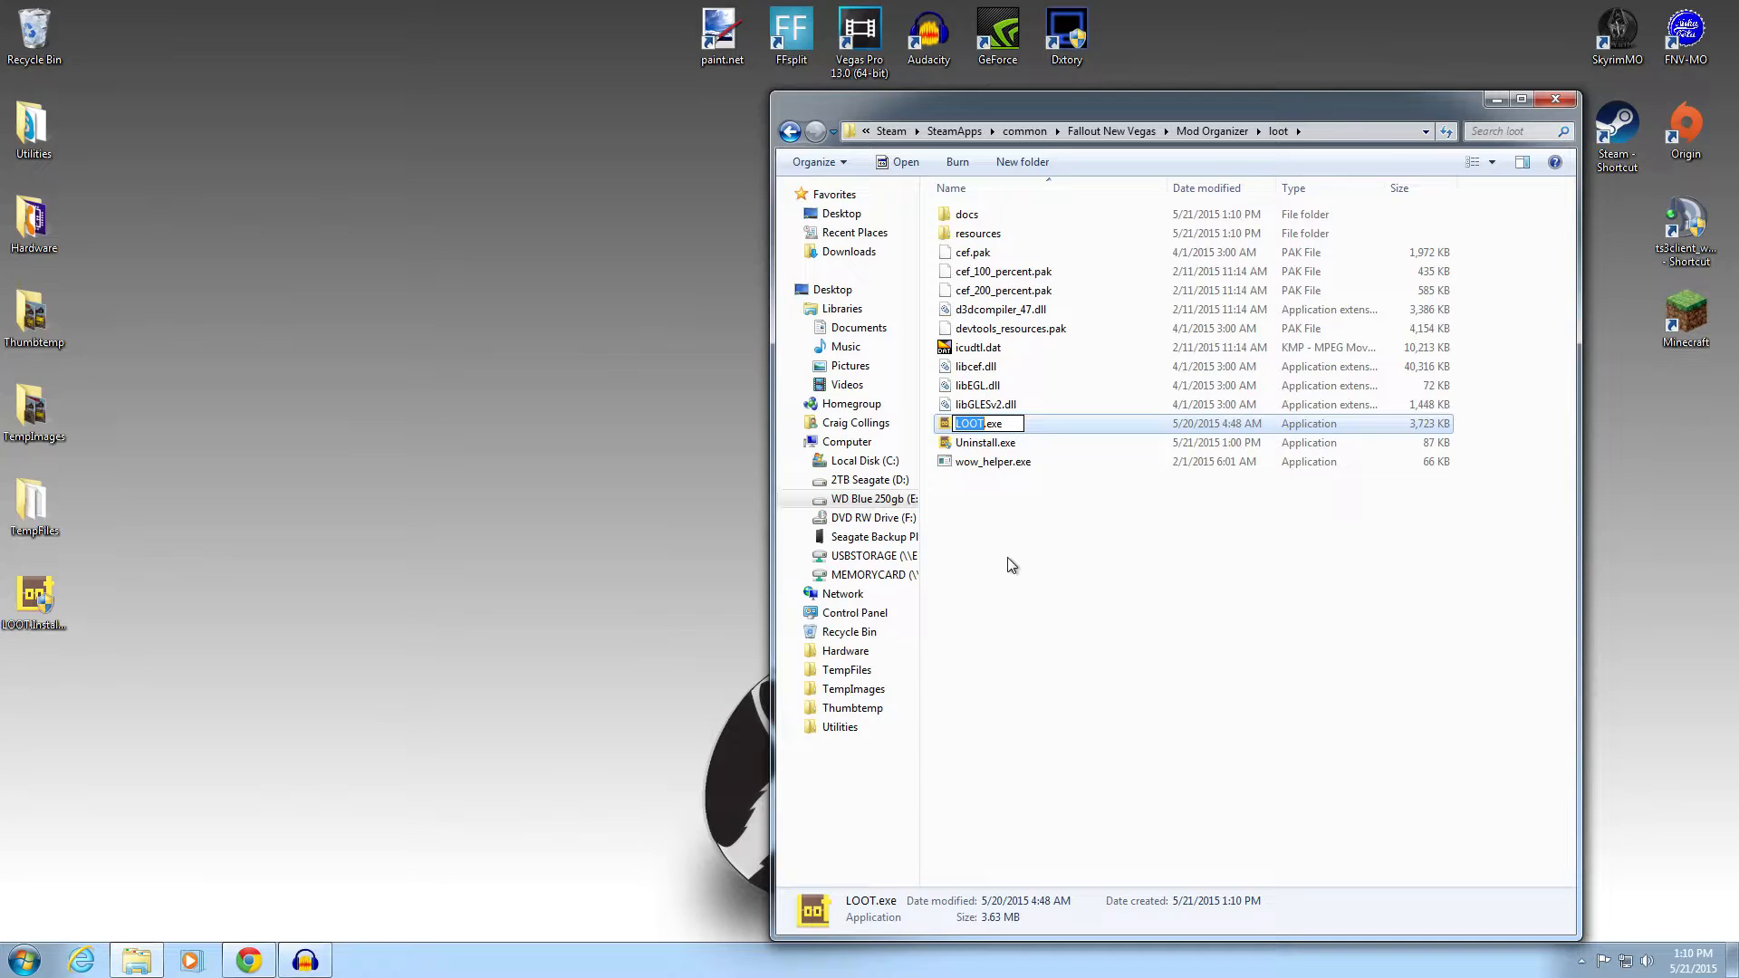
text(lootcli)
click(1009, 558)
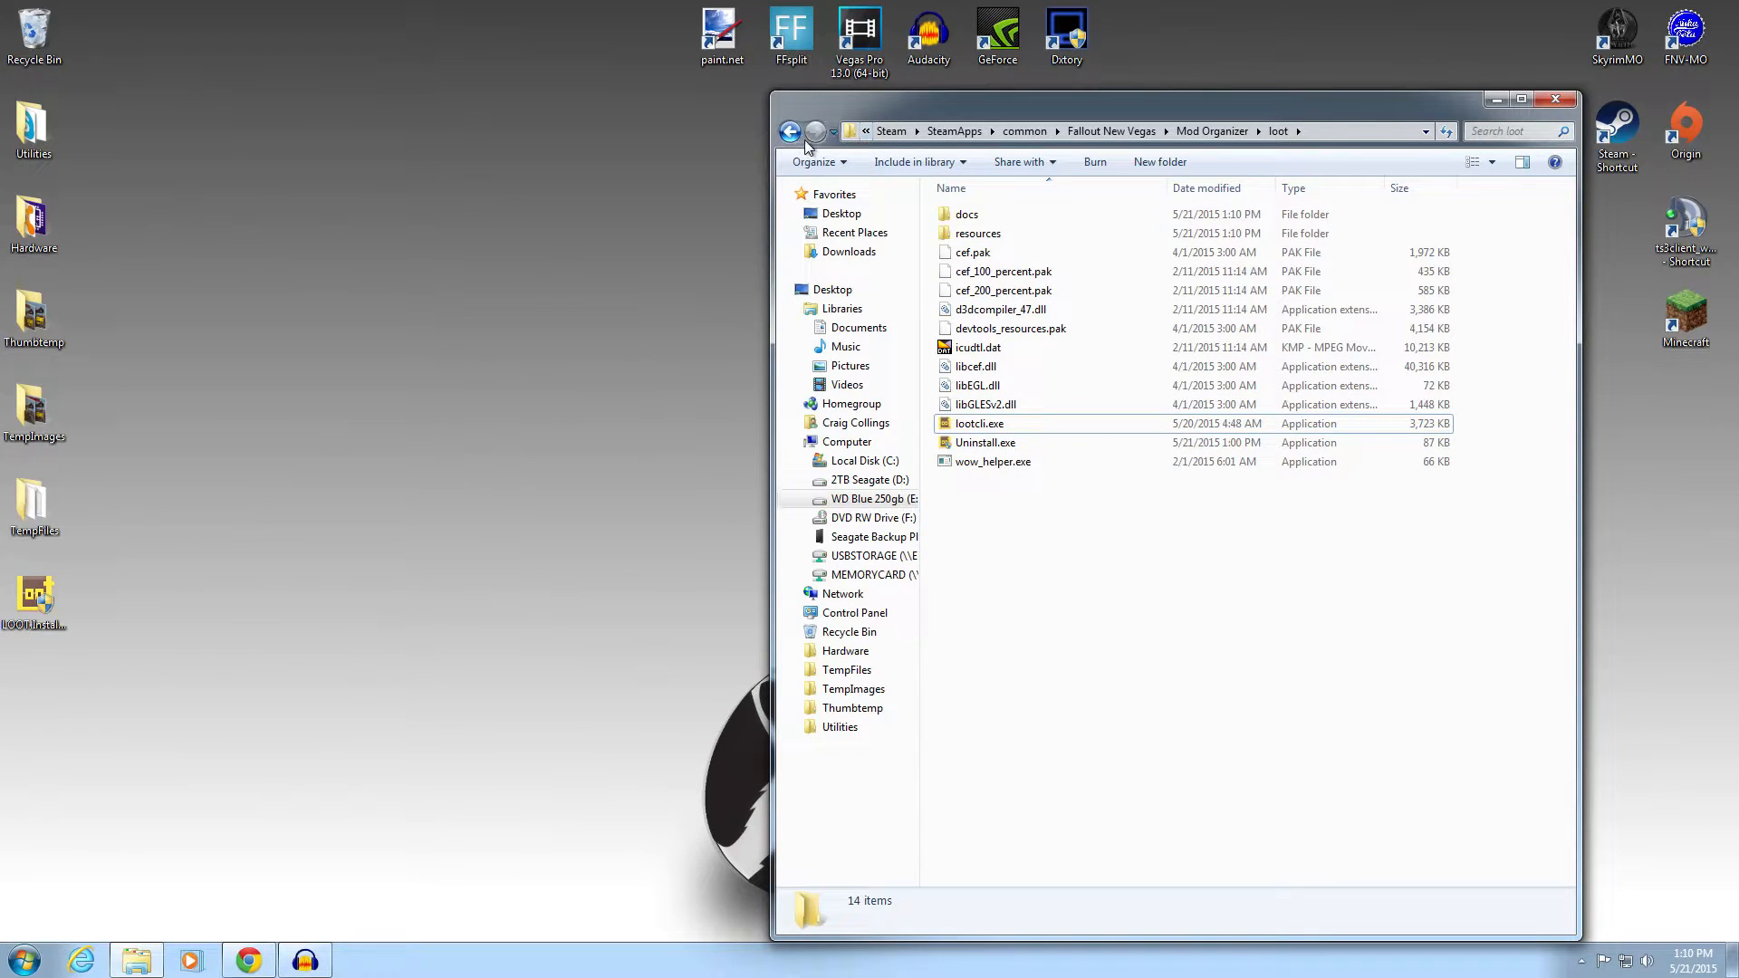
- Close Windows Explorer, start New Vegas Mod Organizer and launch LOOT through its built-in plugin Sort
click(1556, 99)
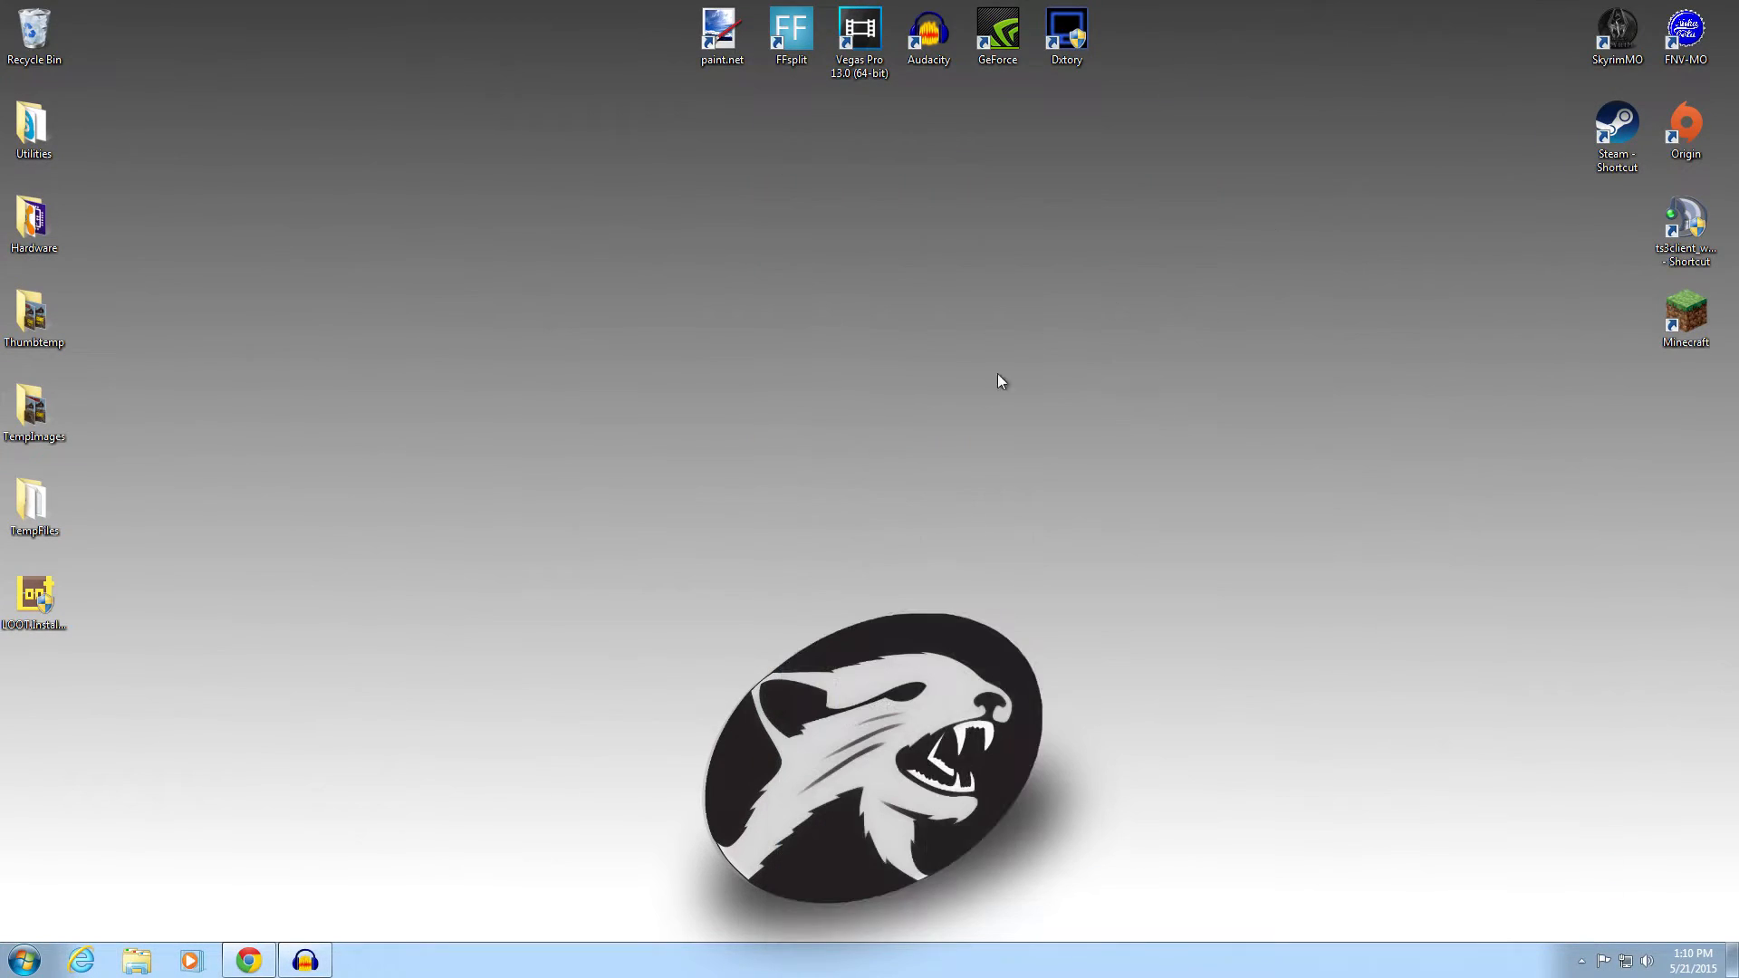
click(1682, 58)
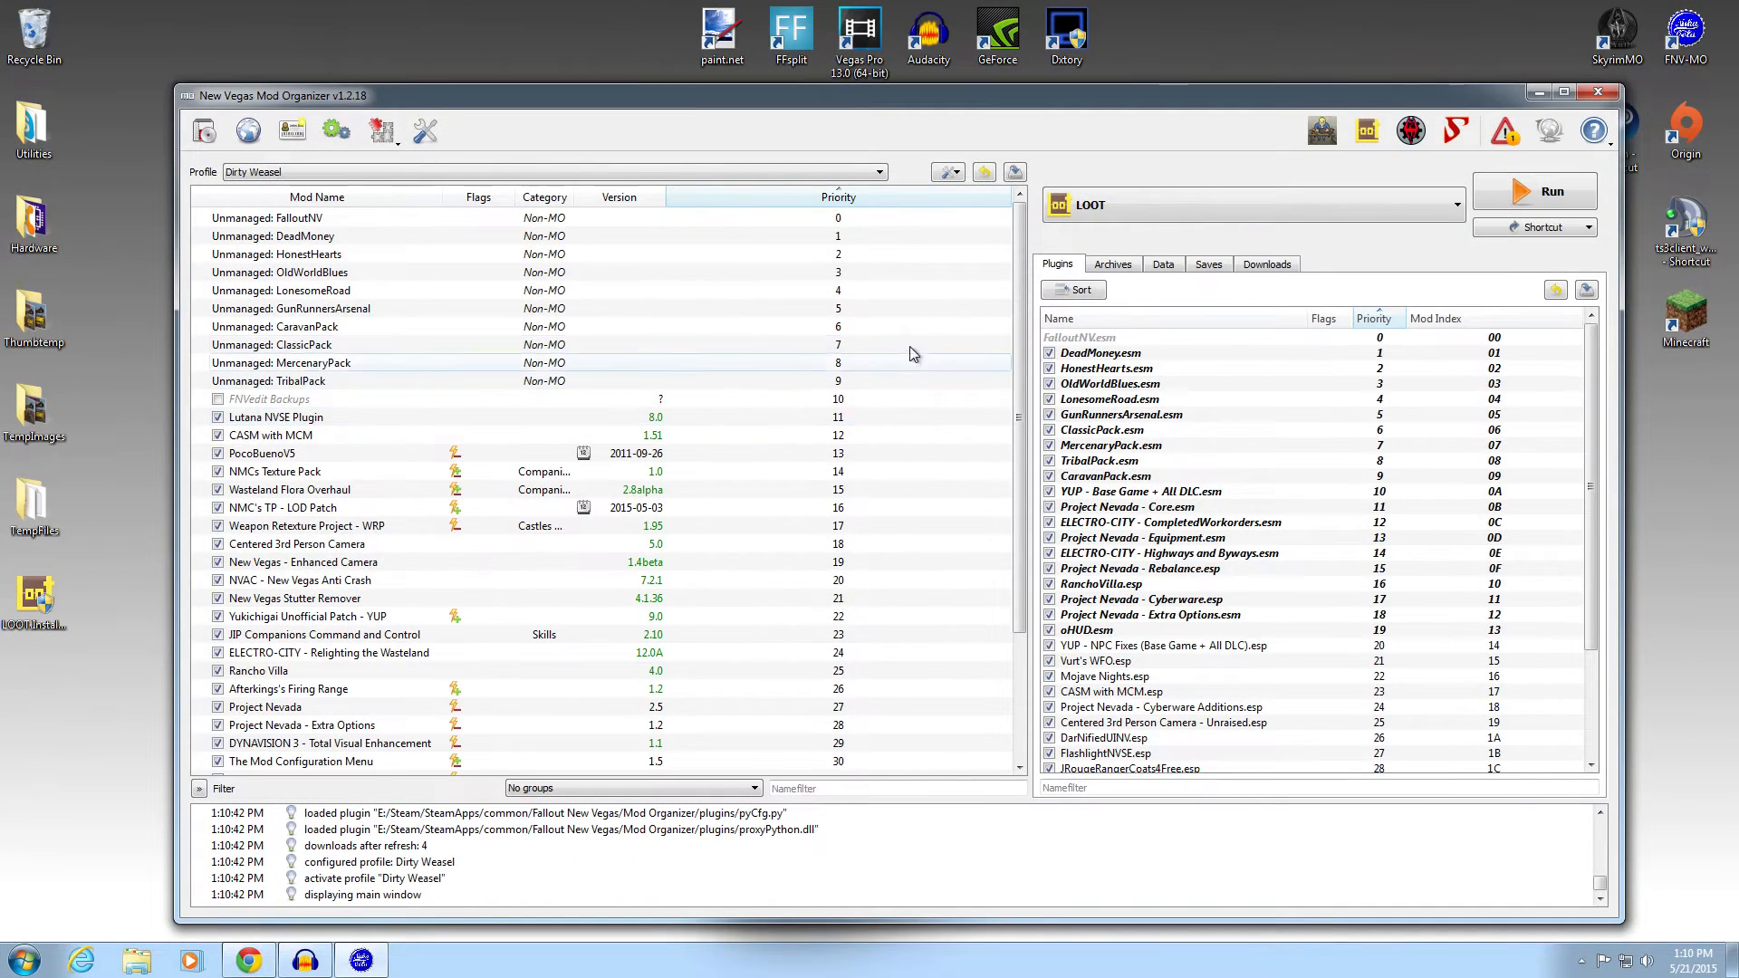
click(1078, 291)
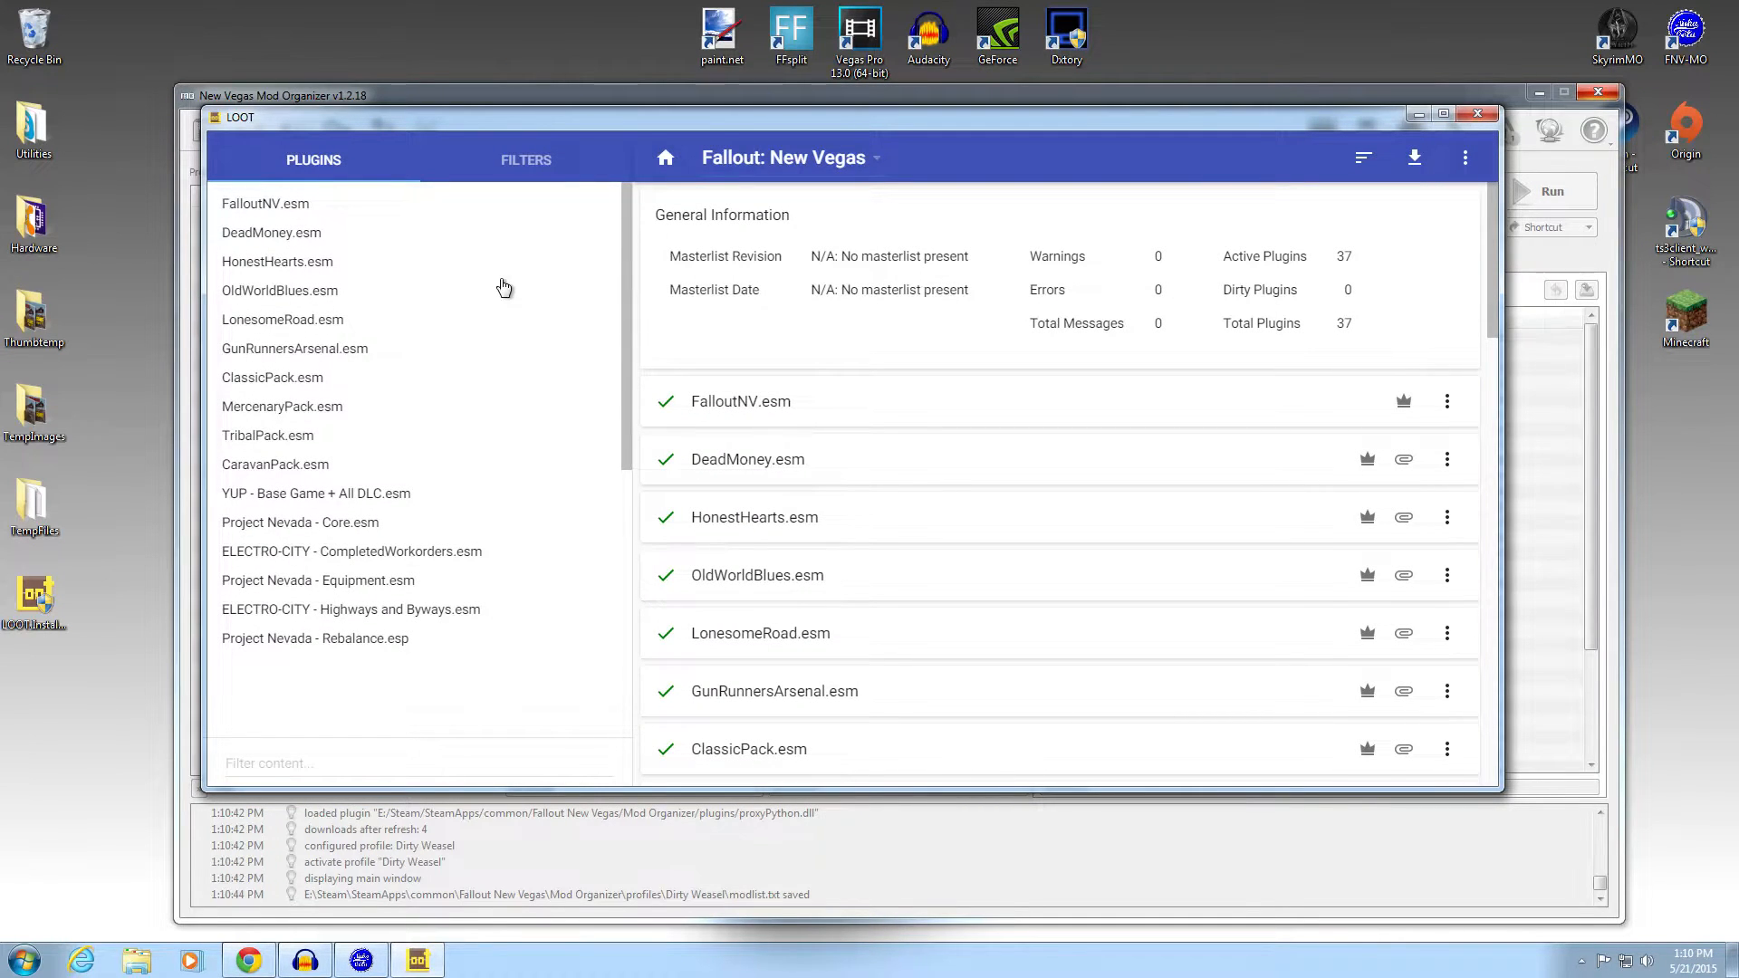
- Look through LOOT's plugin list and filter options, and close LOOT
drag(629, 300, 593, 311)
click(526, 156)
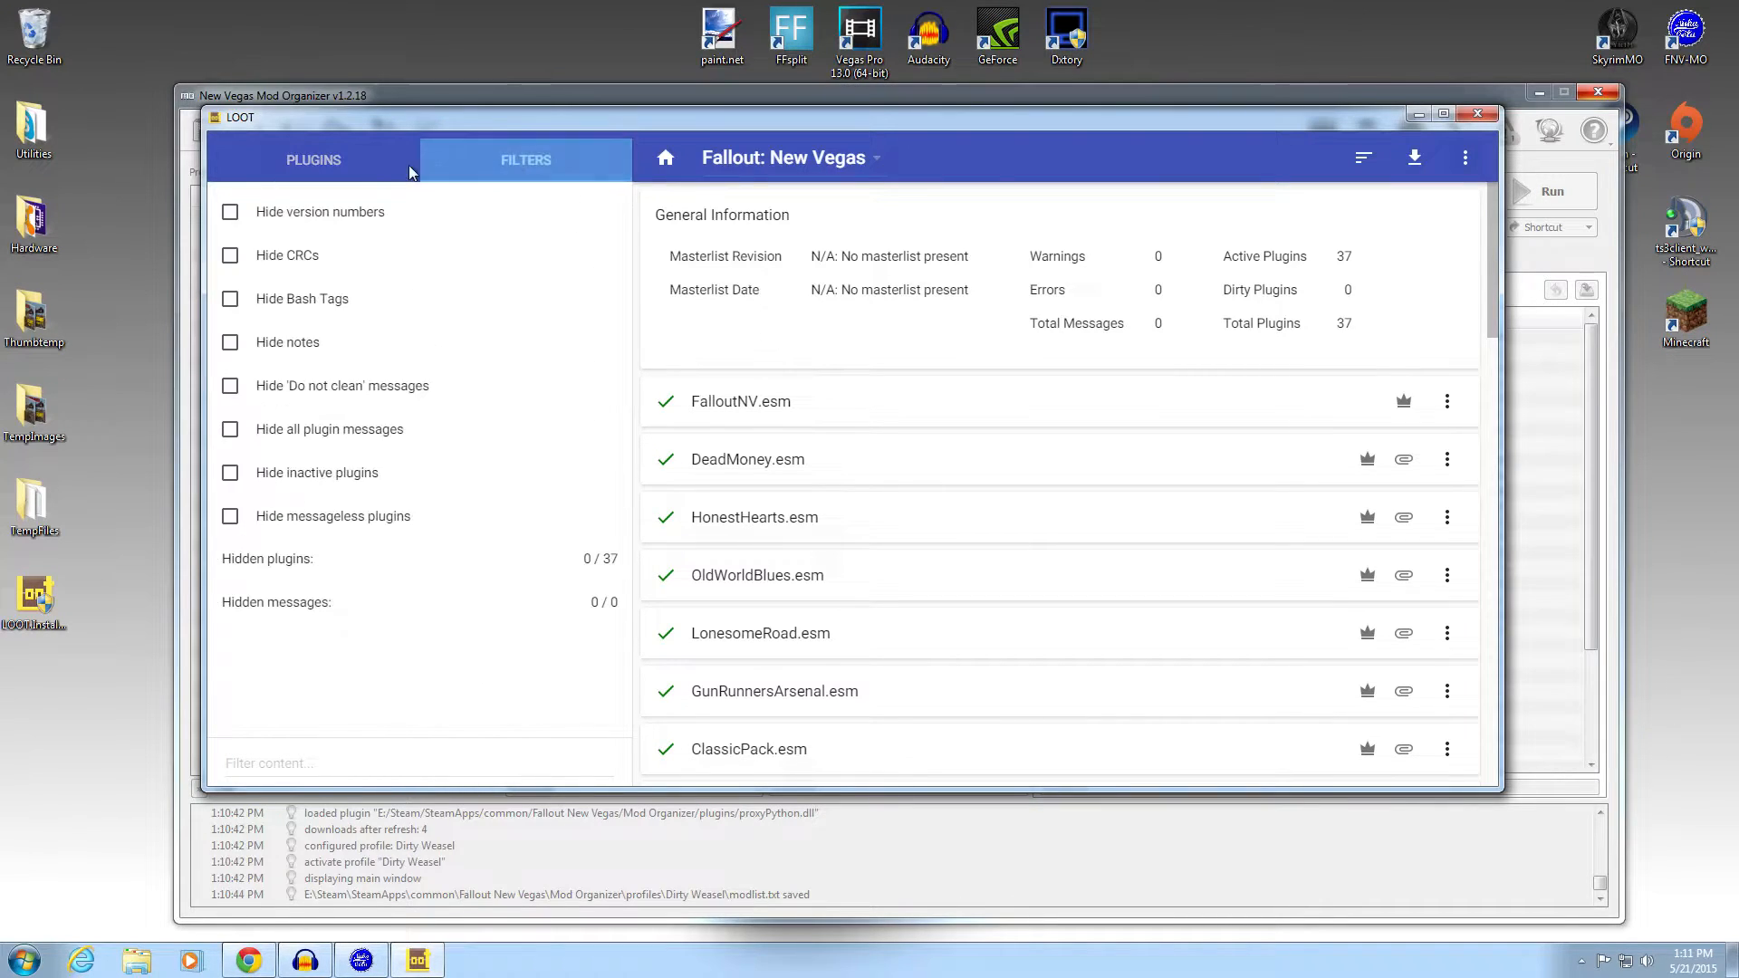
click(313, 161)
drag(622, 334, 623, 533)
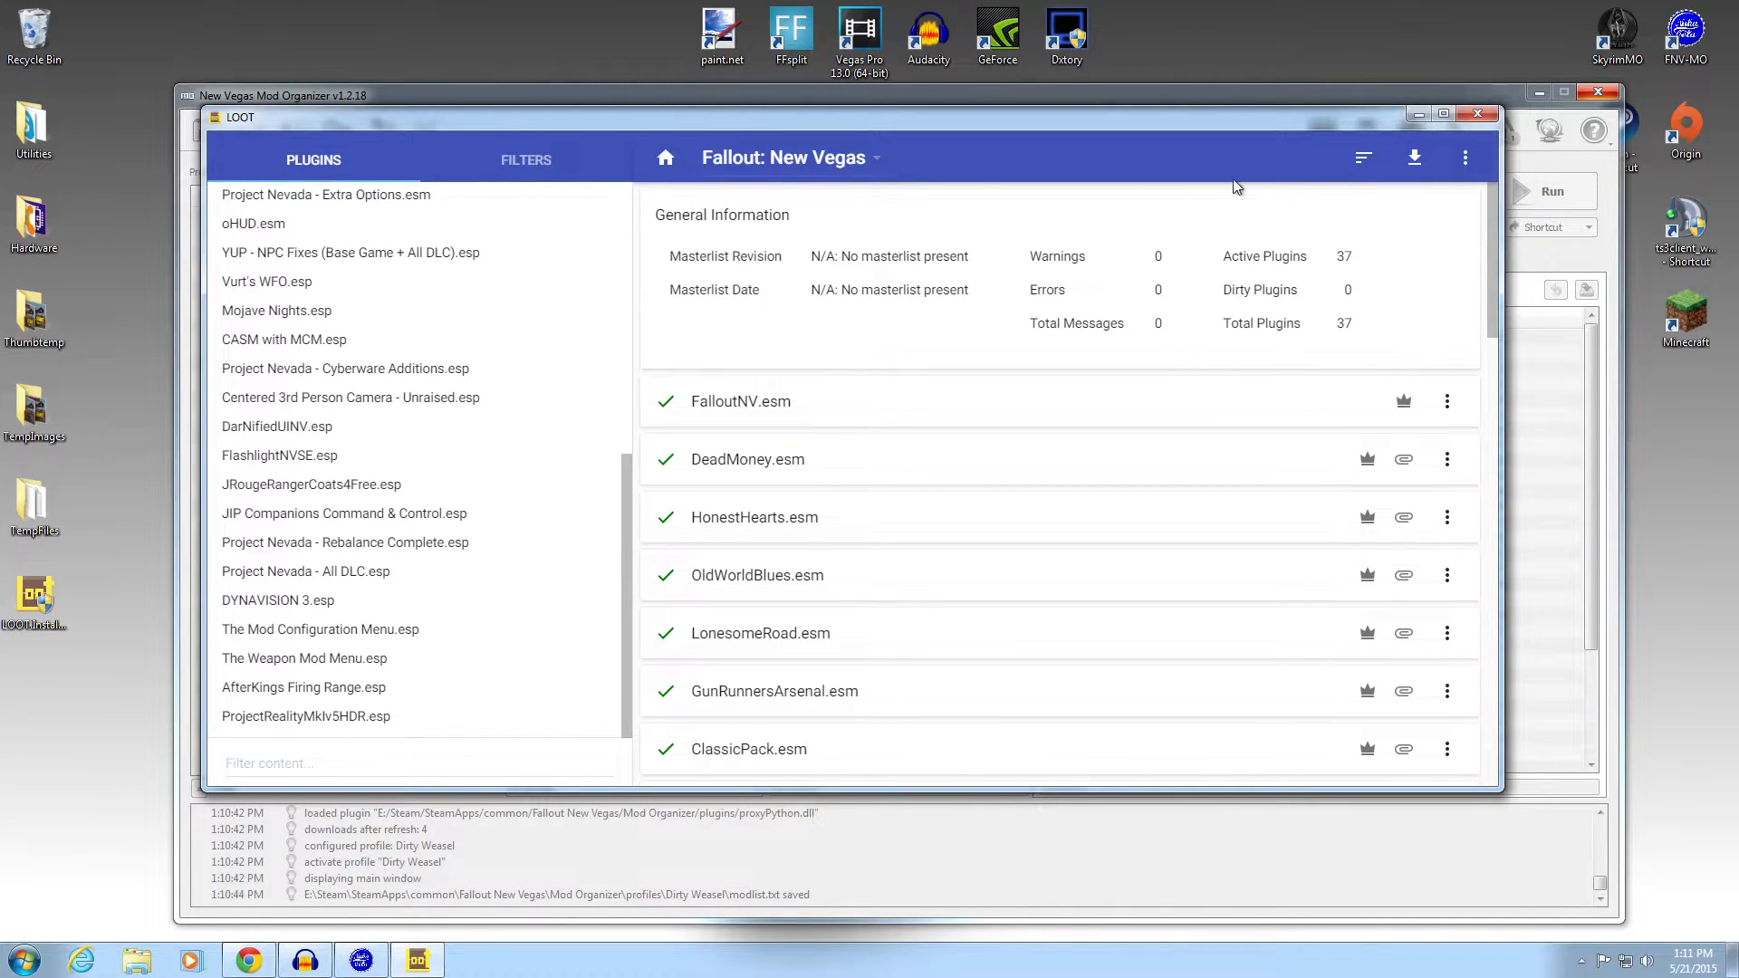
click(1458, 118)
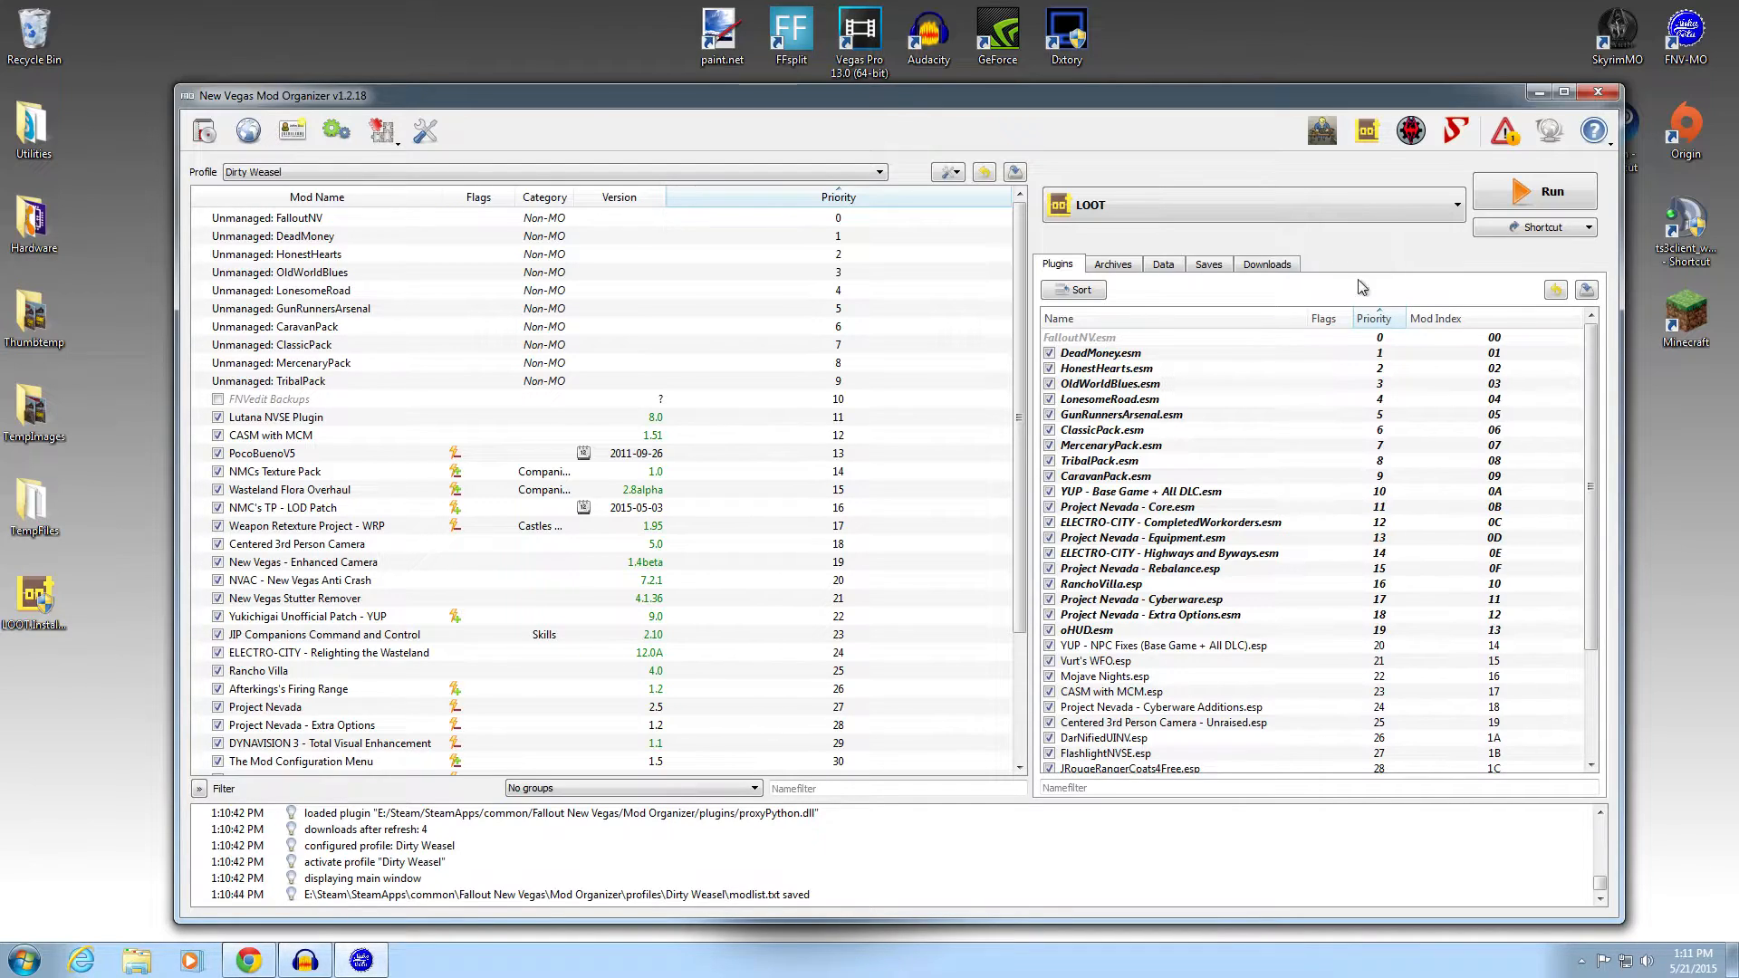
- Move ProjectRealityMkIv5HDR.esp up to priority 20 in the plugin list, directly below oHUD.esm
drag(1594, 364, 1585, 503)
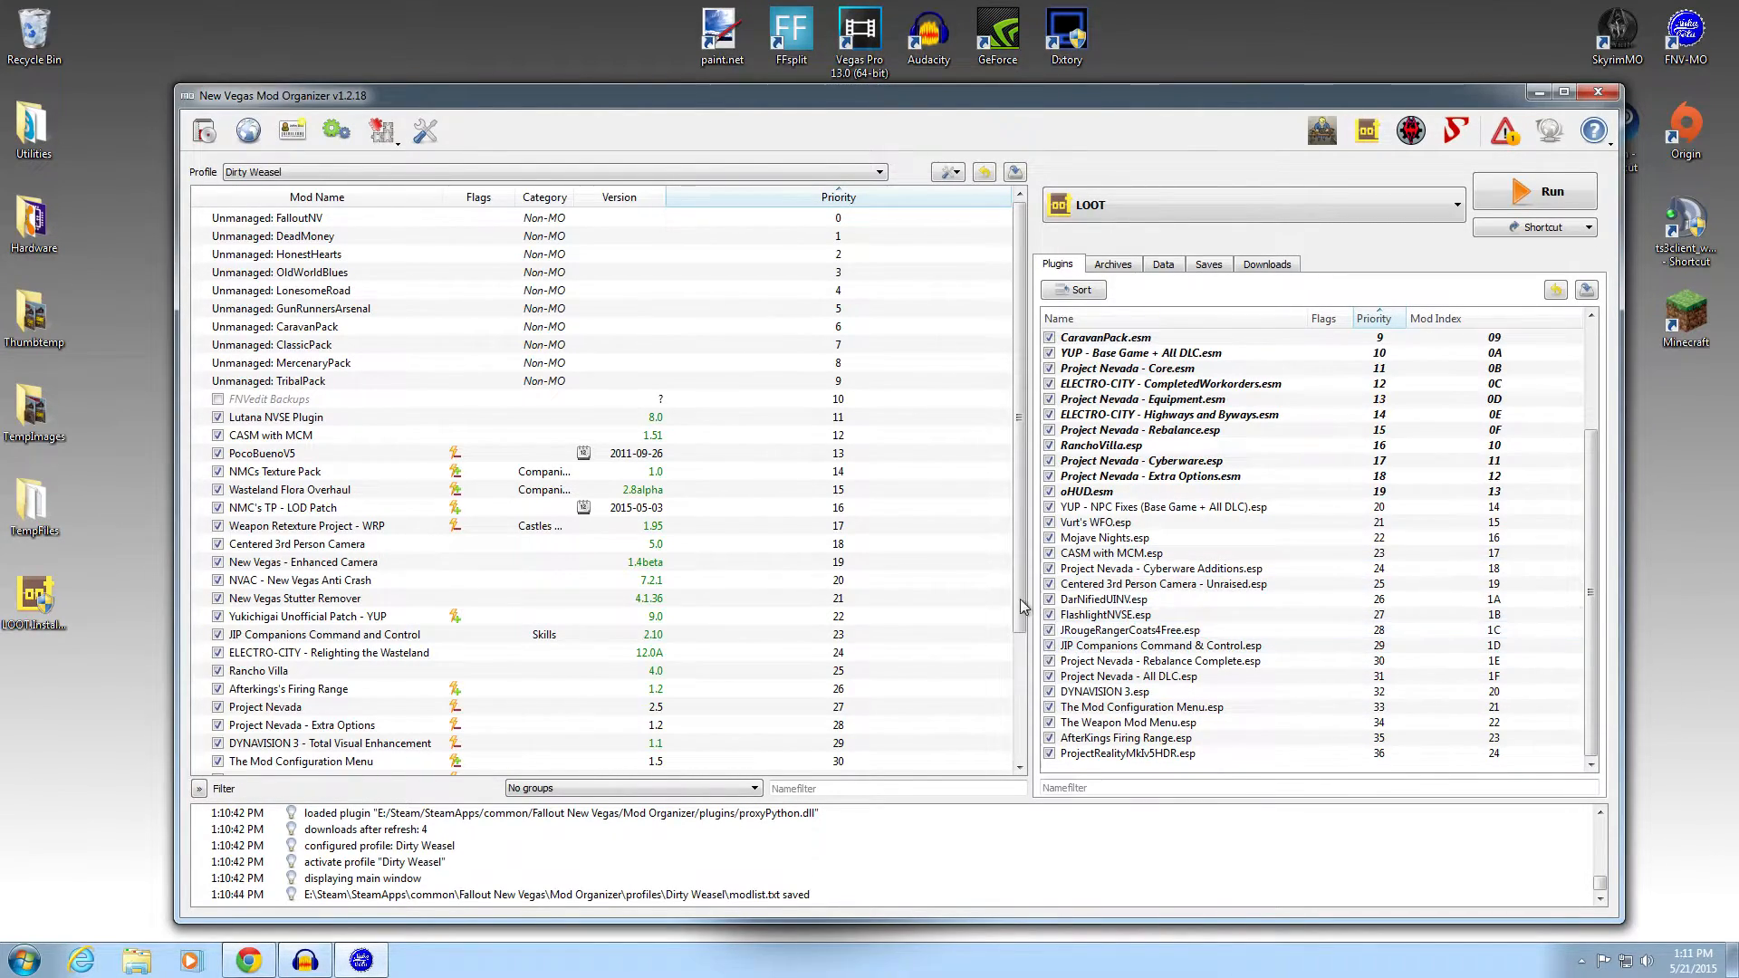
scroll(1008, 725, down, 3)
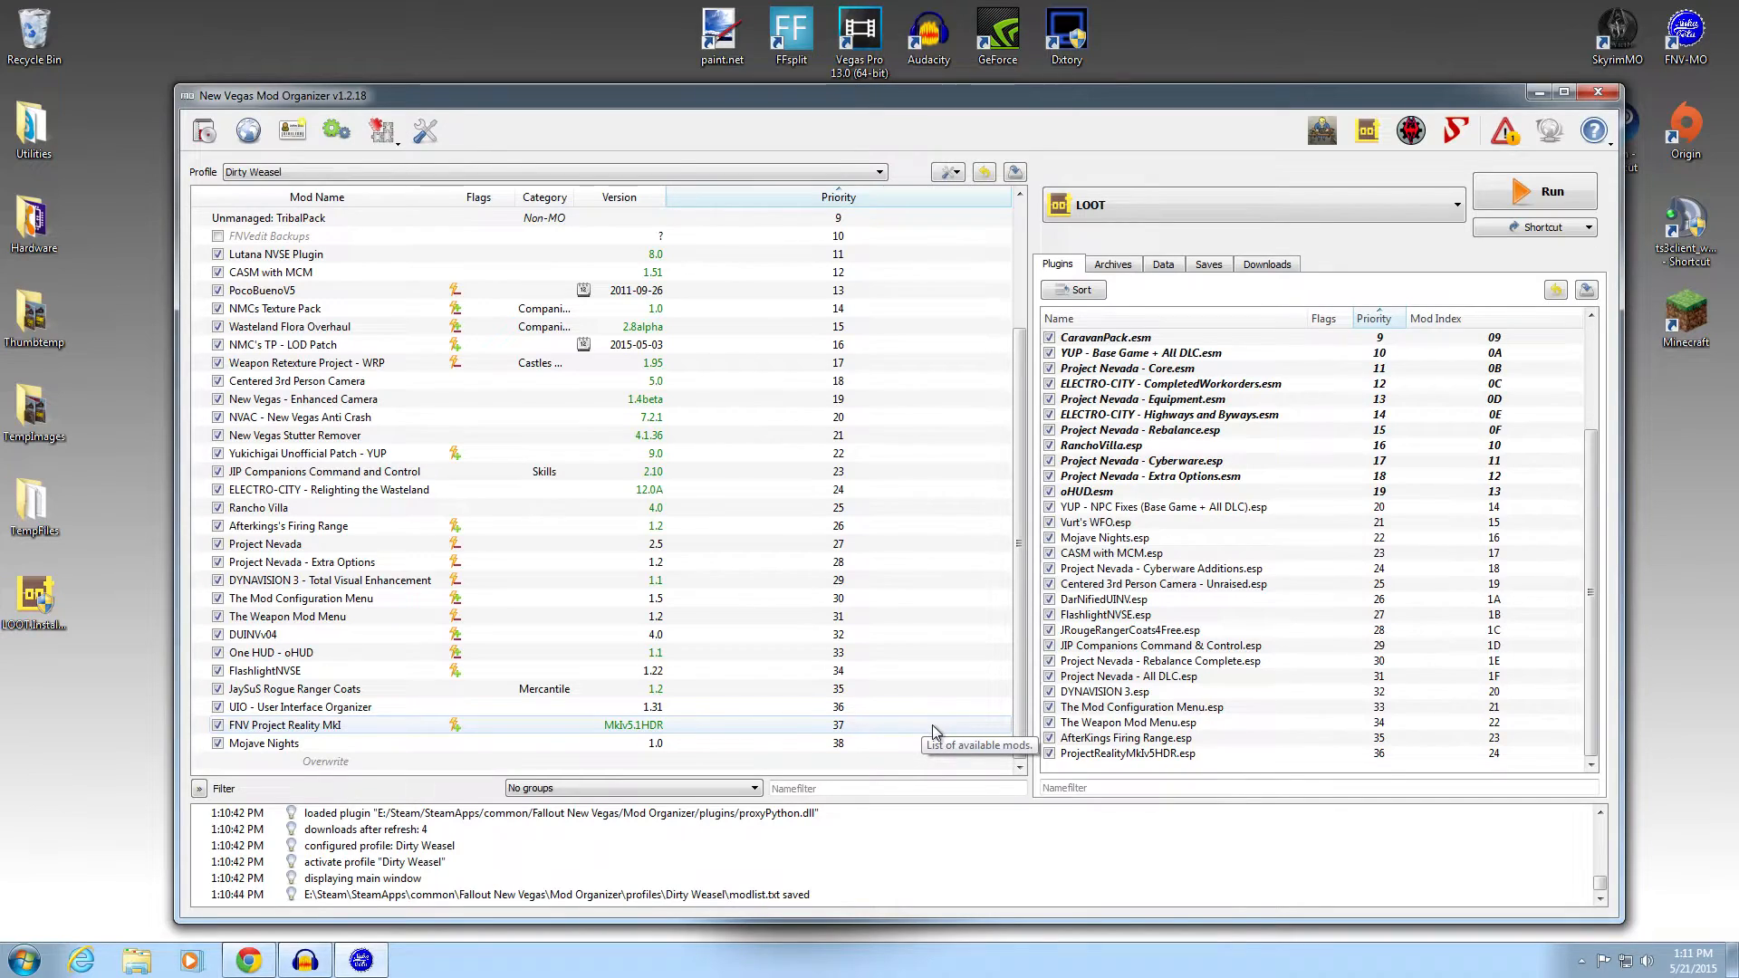
mouse_move(1101, 759)
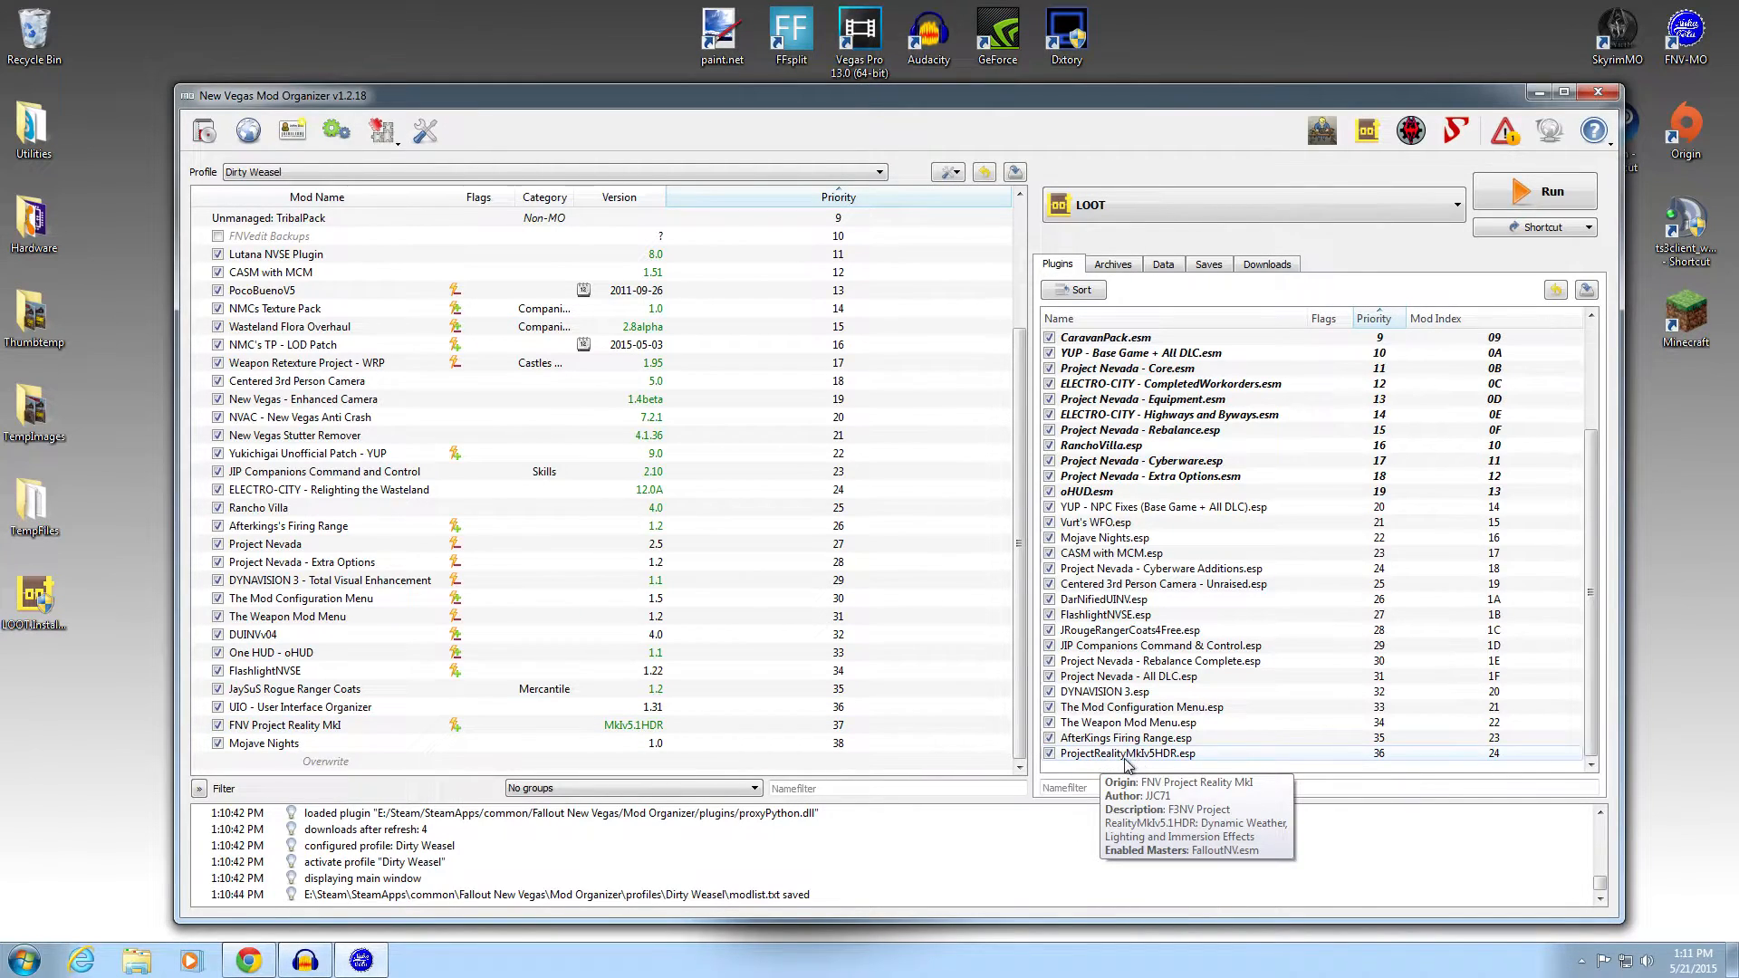
click(1104, 757)
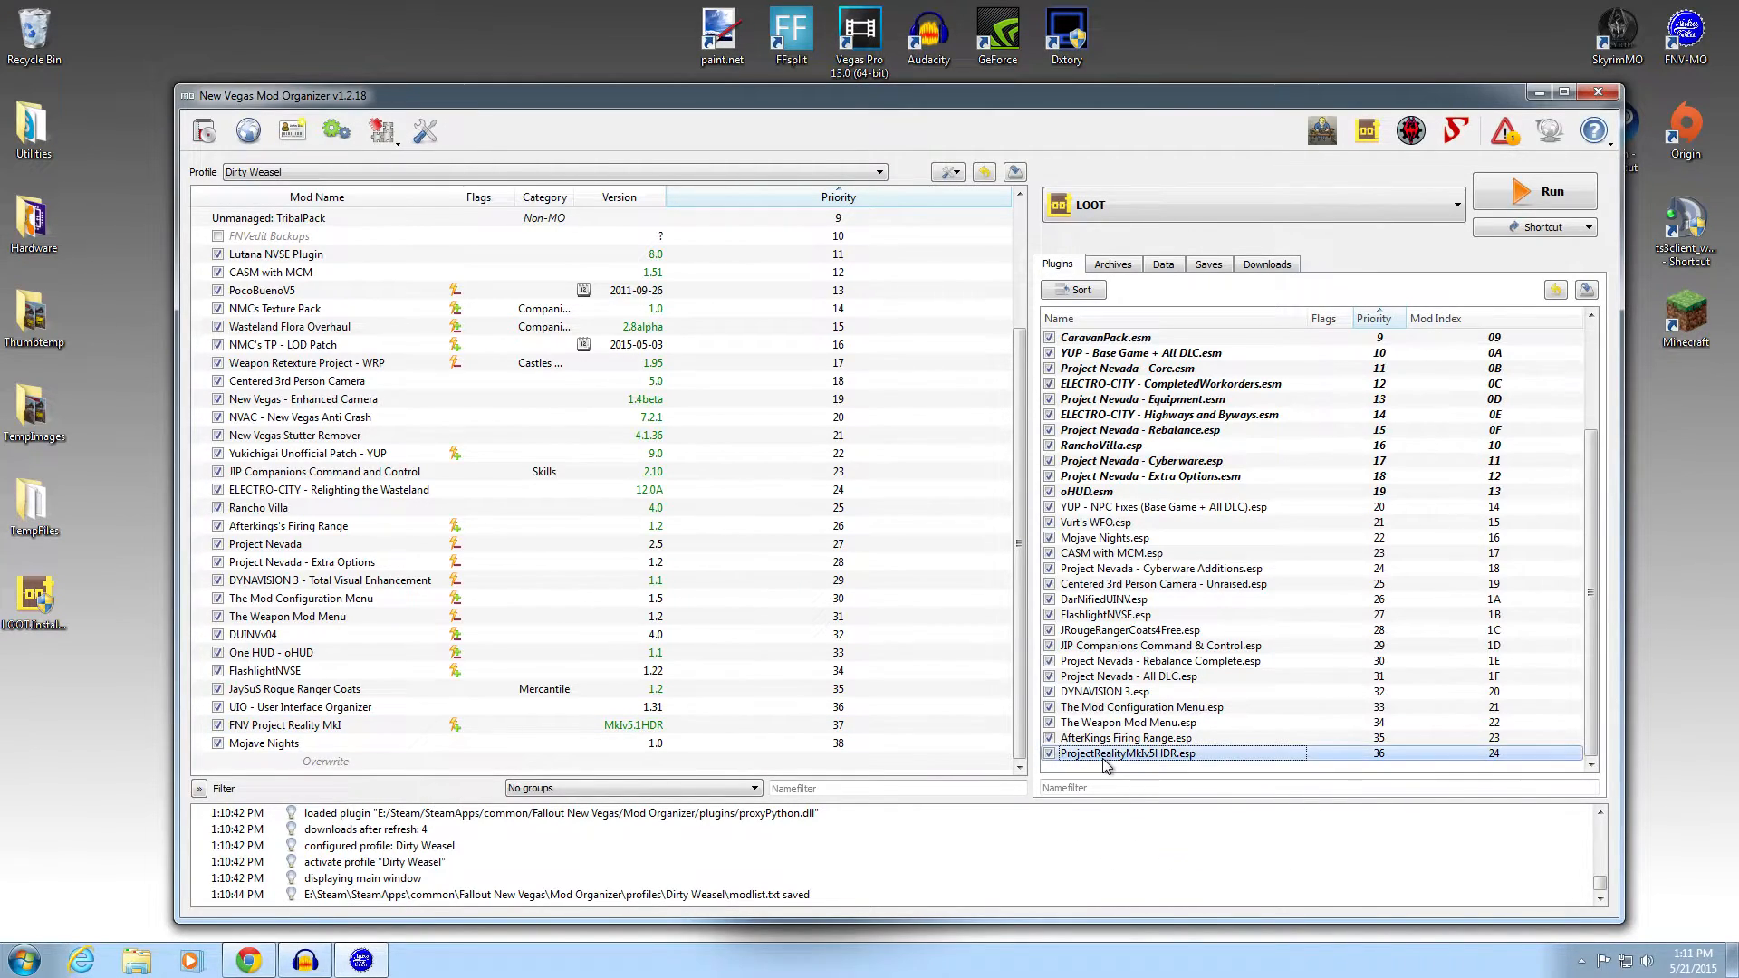
mouse_move(1126, 766)
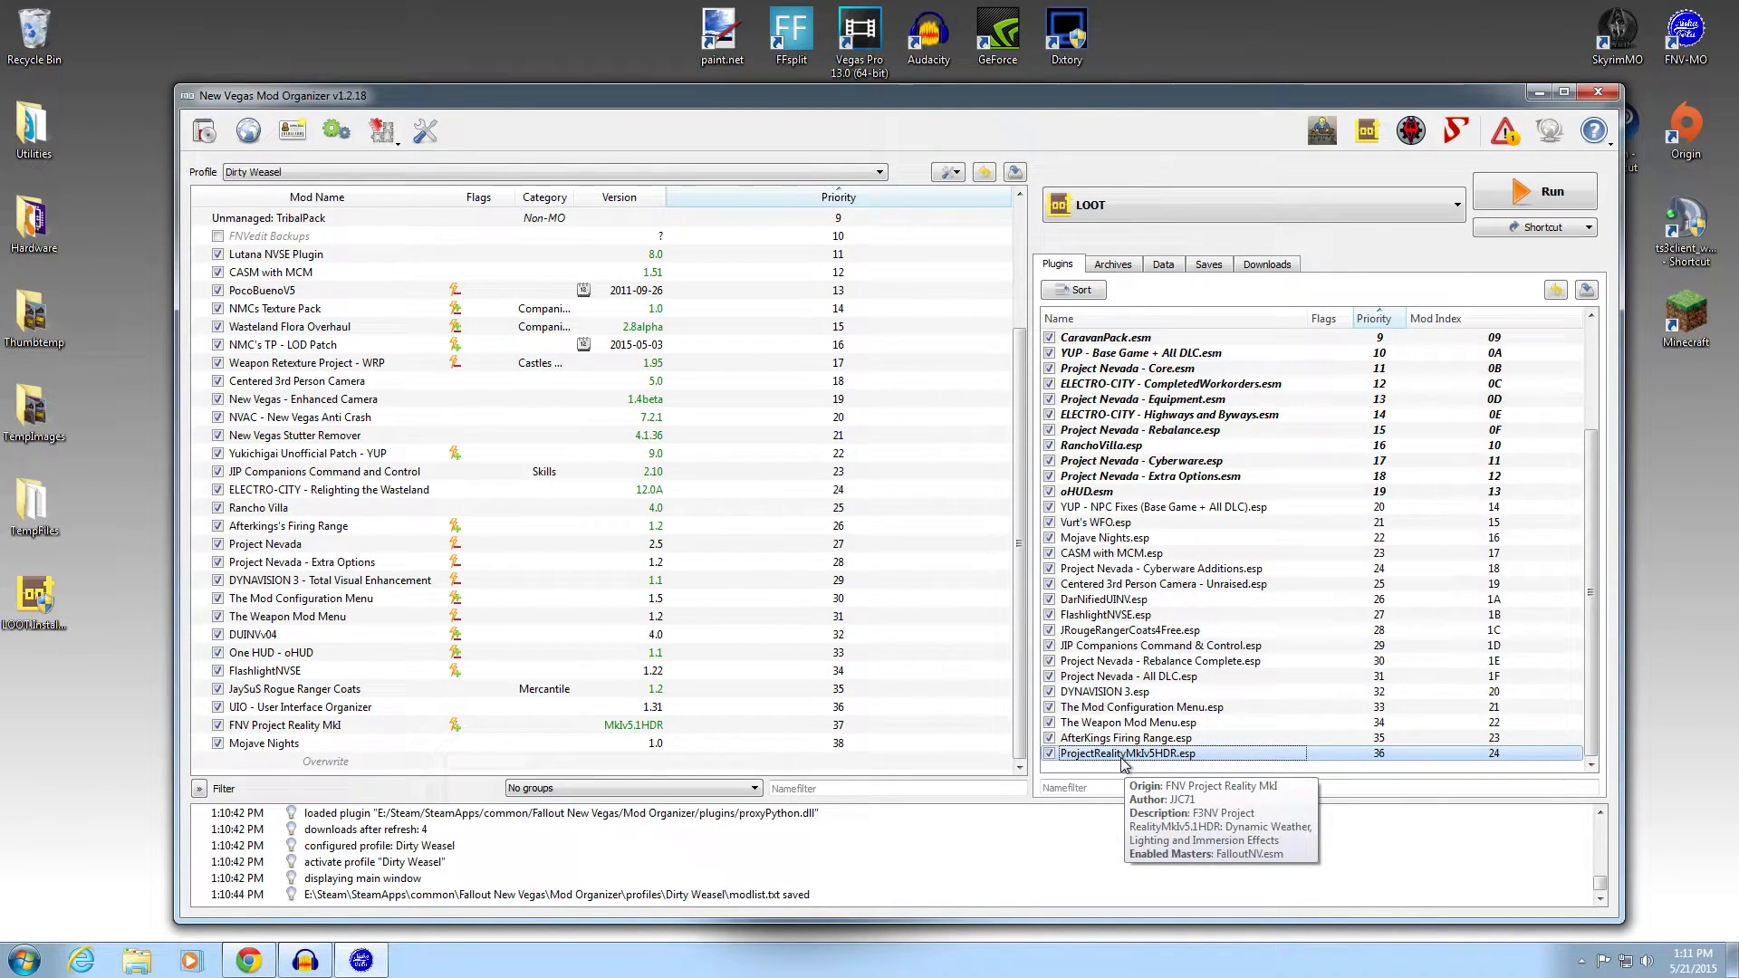
drag(1123, 764, 1127, 505)
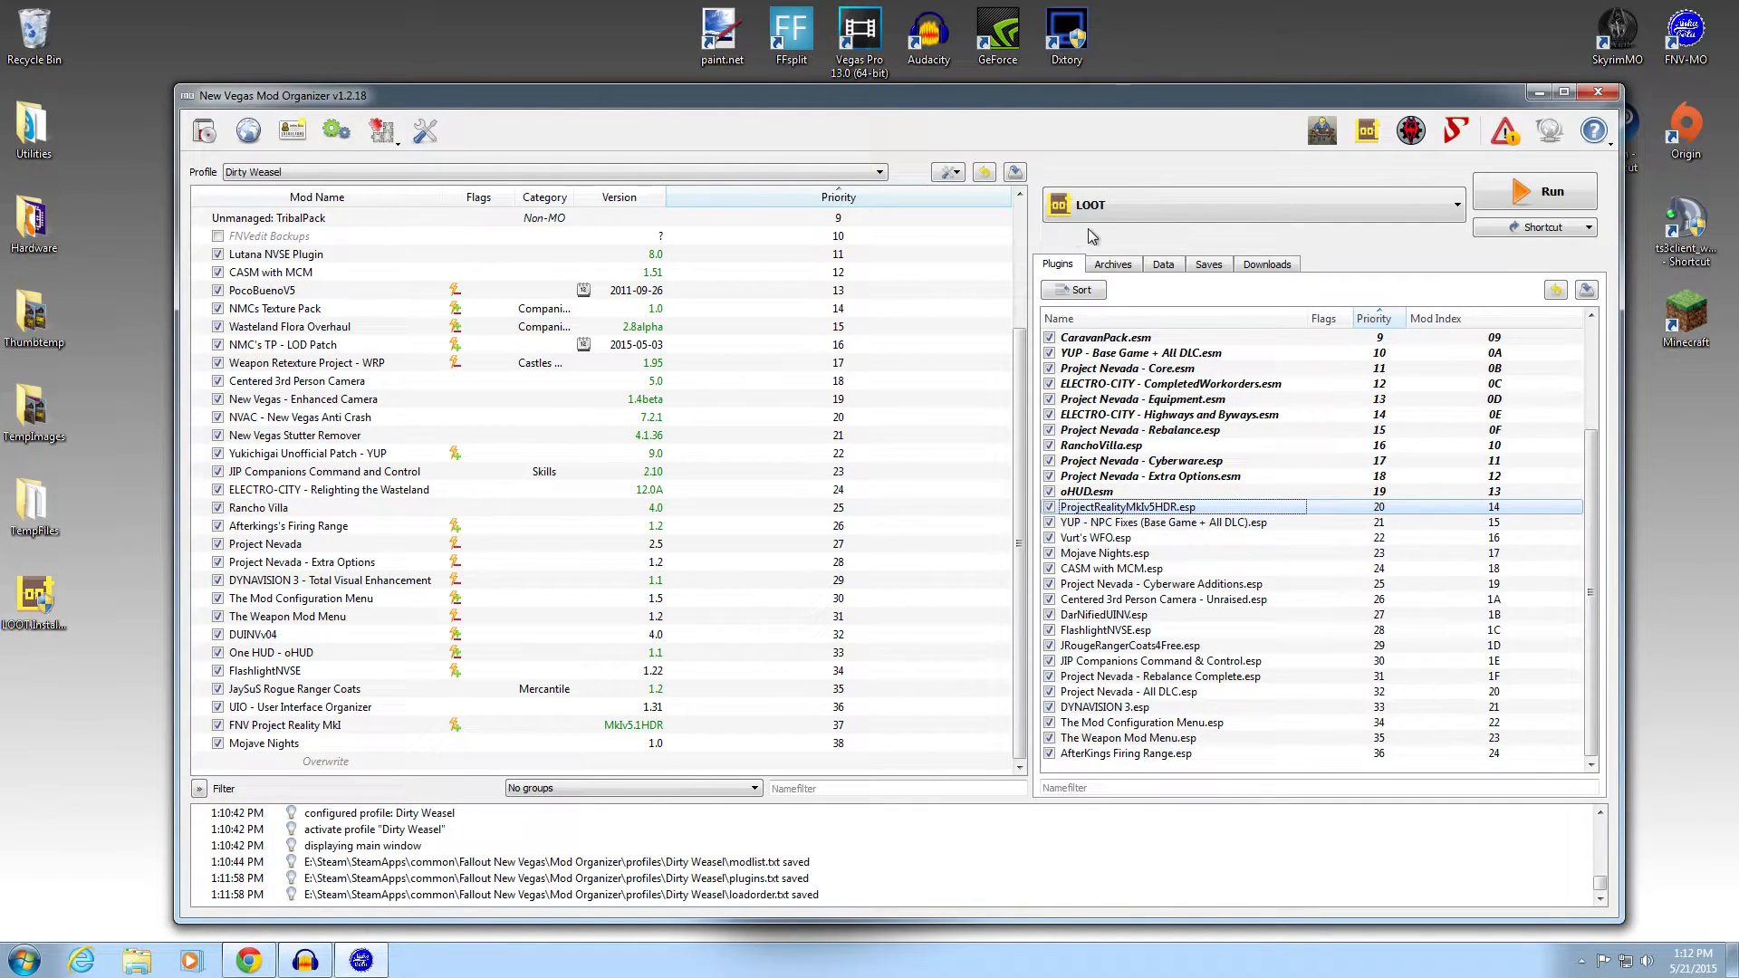
- Run LOOT from Mod Organizer and check the position of ProjectRealityMkIv5HDR.esp in its plugin list
click(1504, 192)
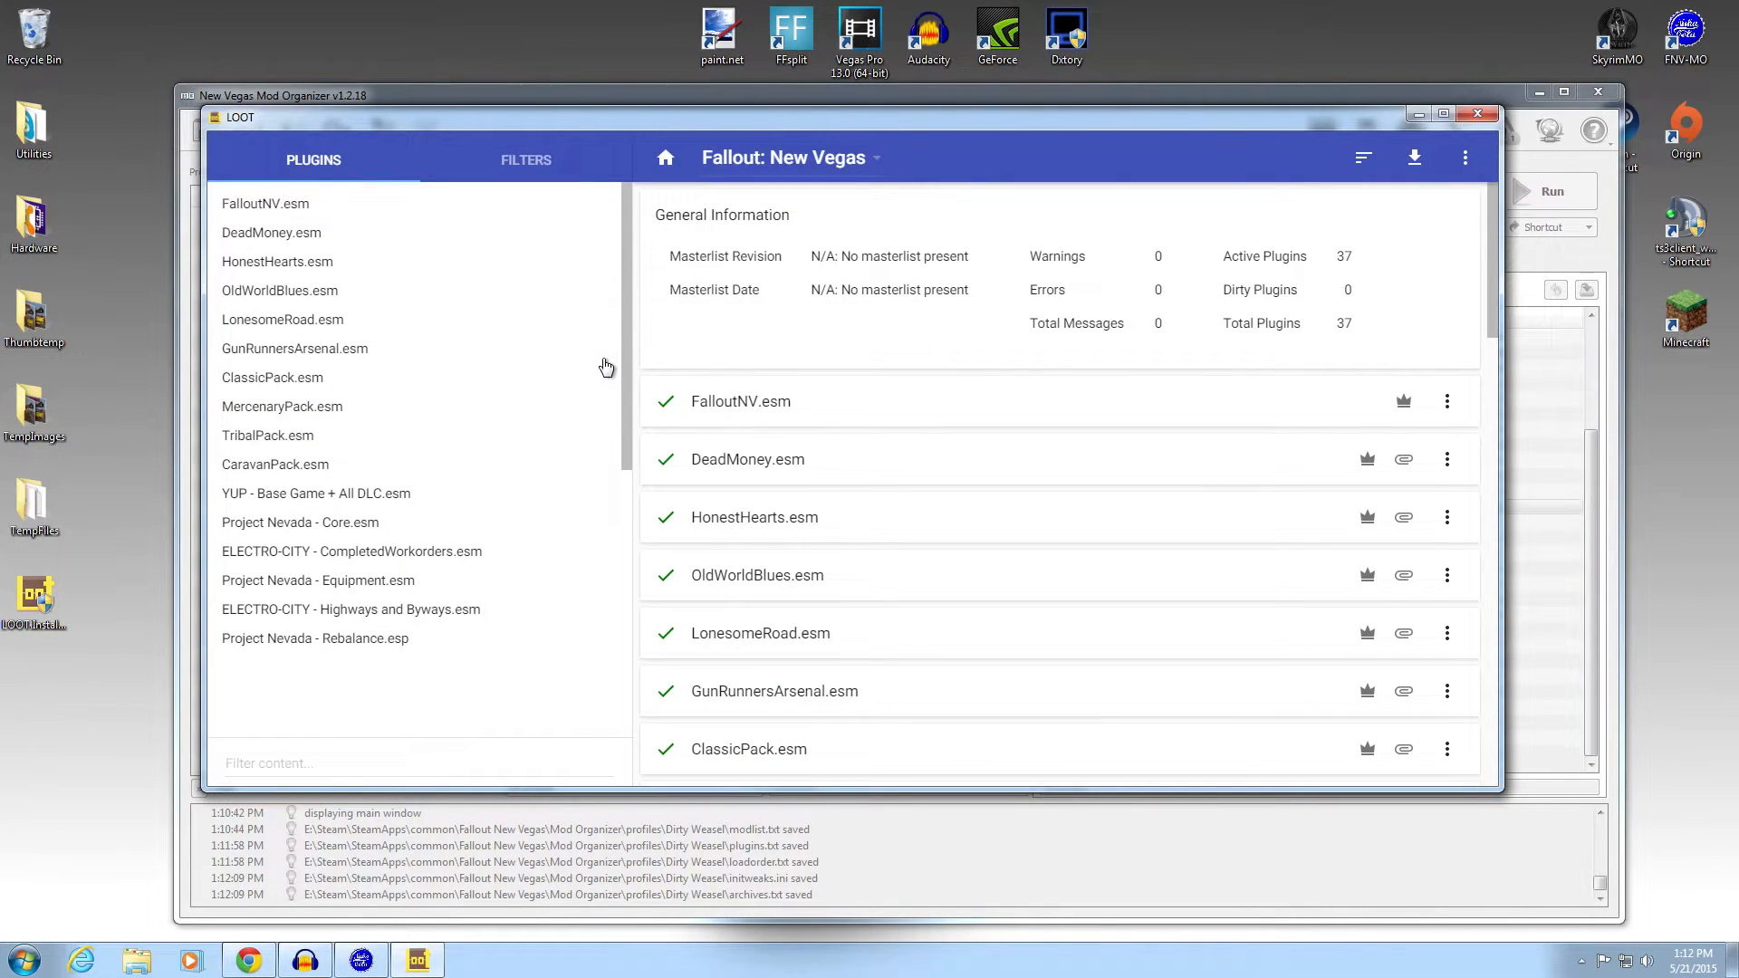
drag(623, 319, 616, 424)
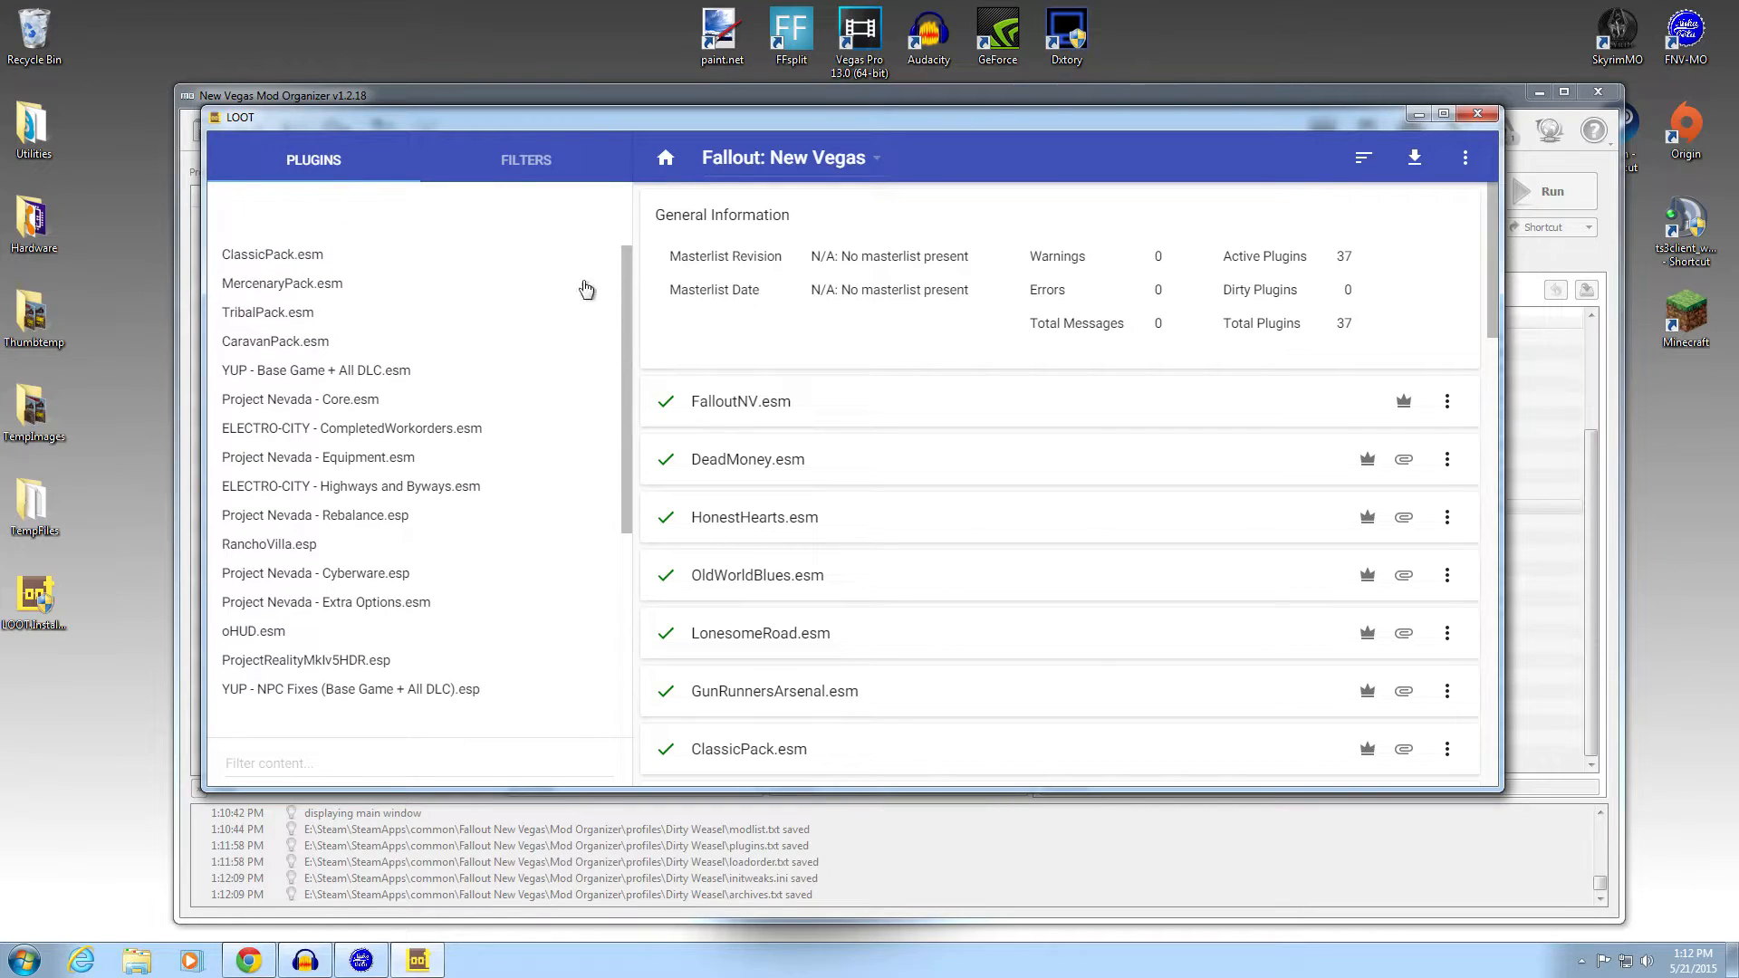
click(525, 160)
click(307, 159)
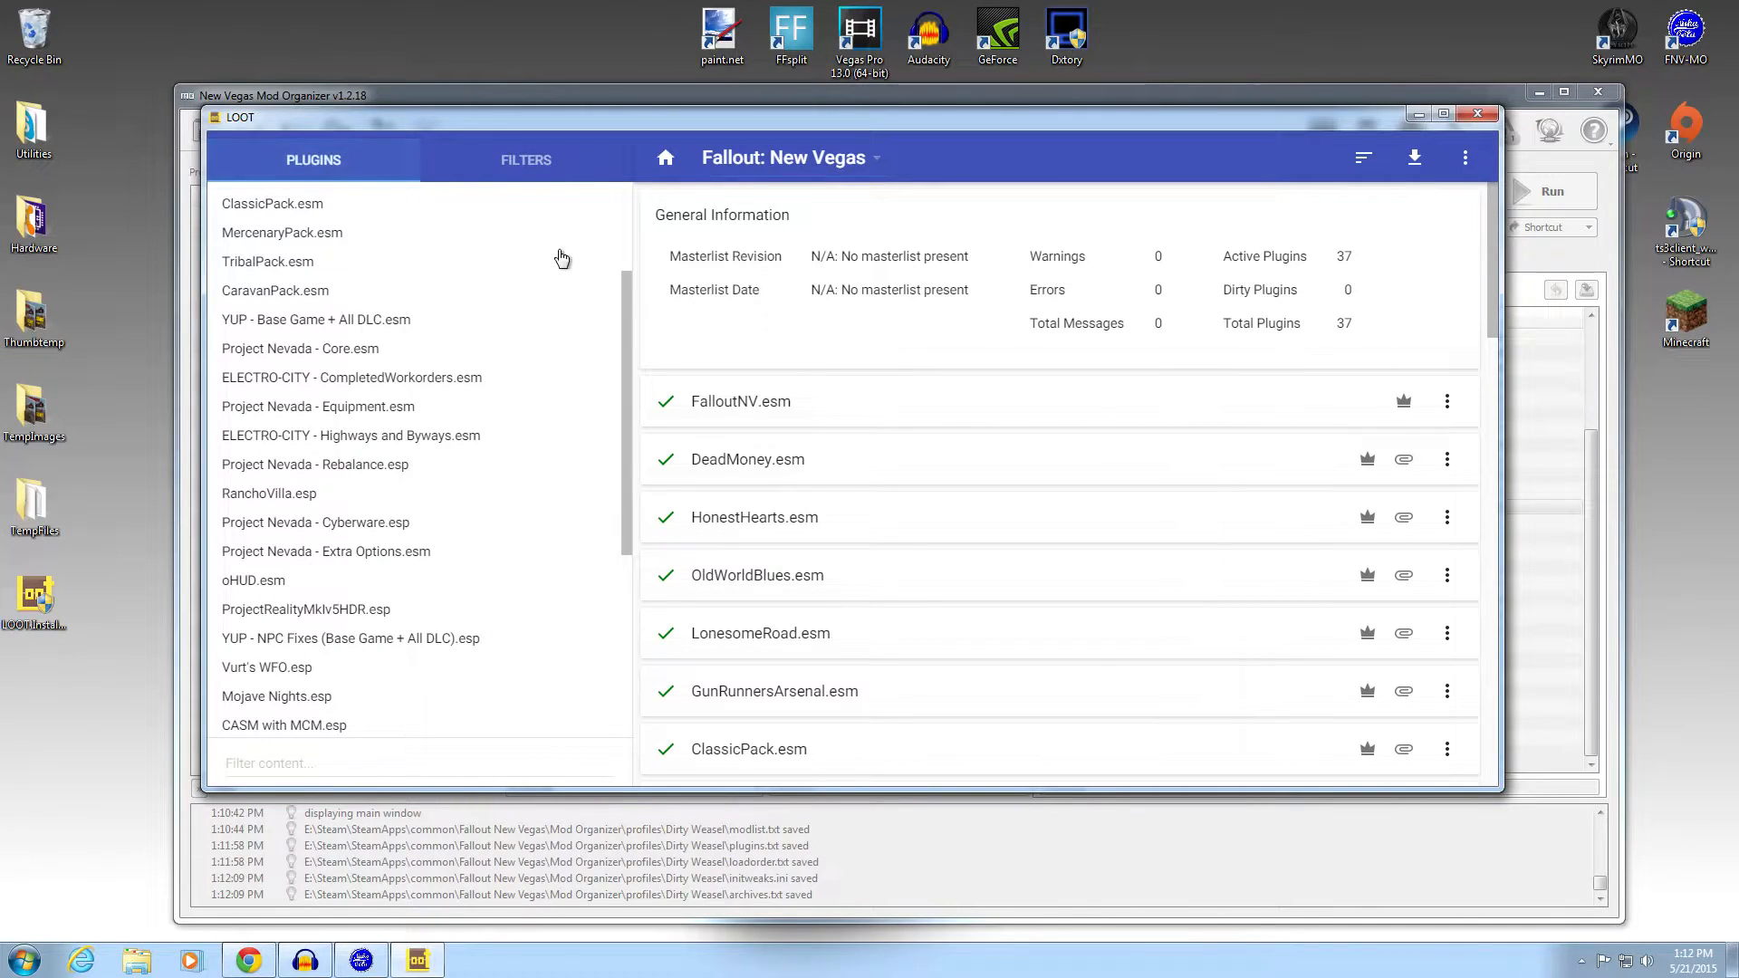
drag(625, 319, 613, 567)
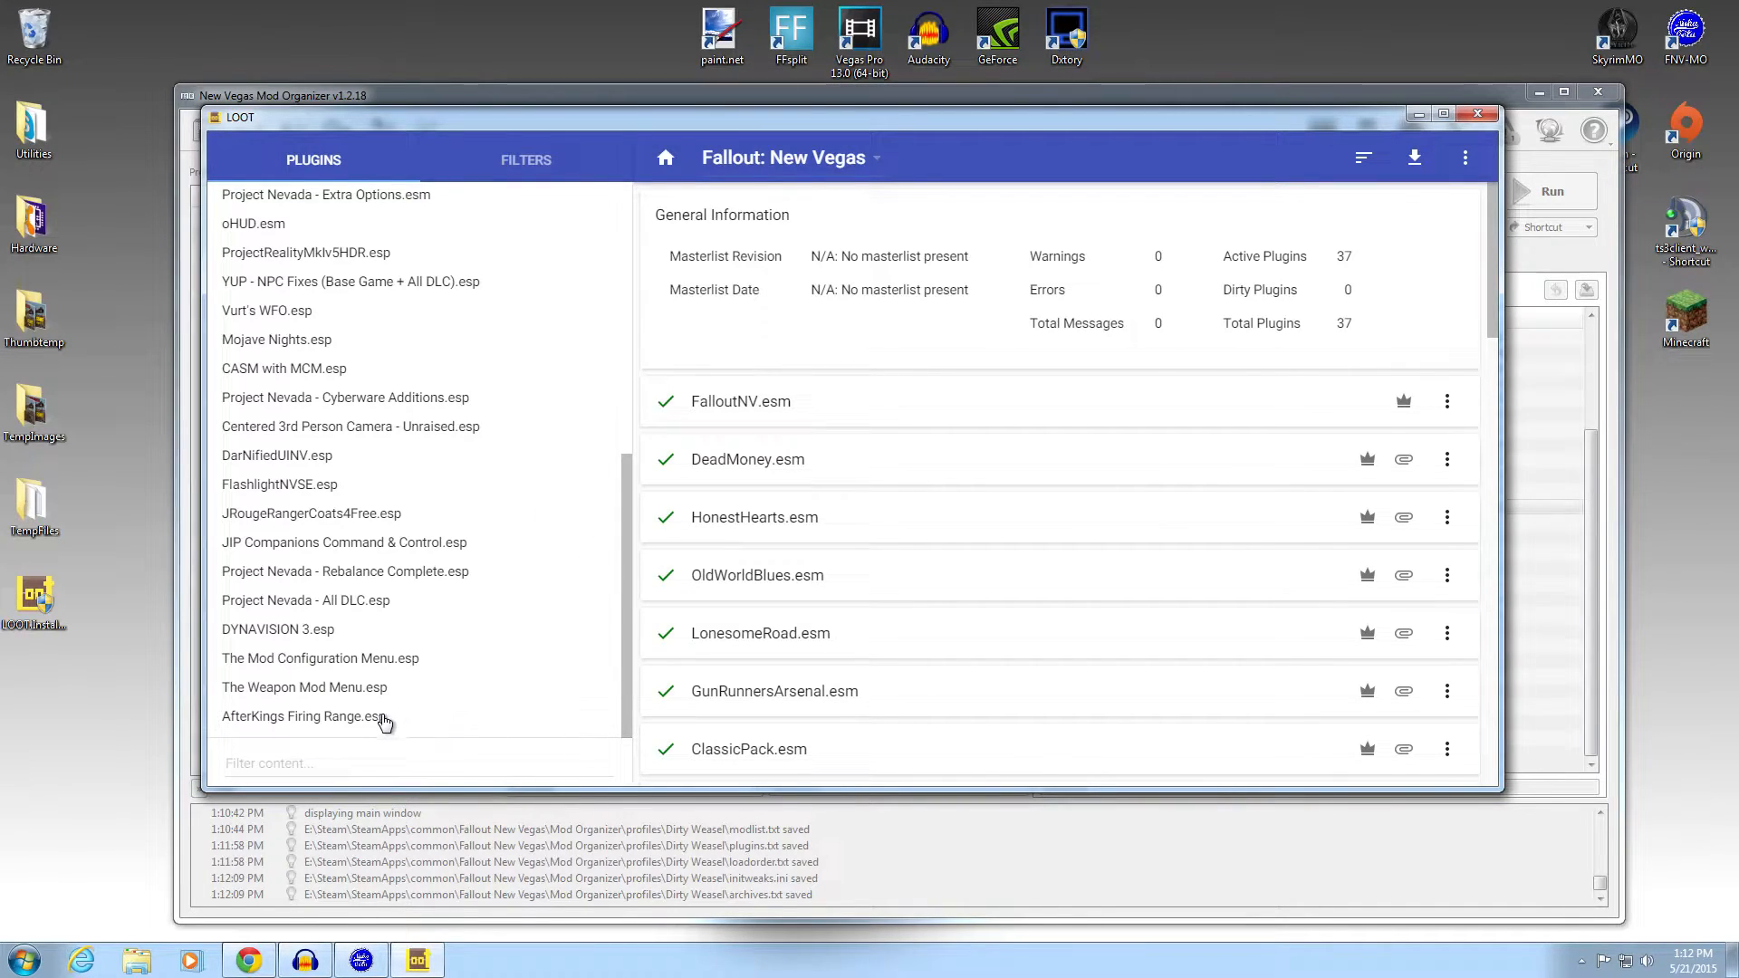
drag(627, 583, 614, 471)
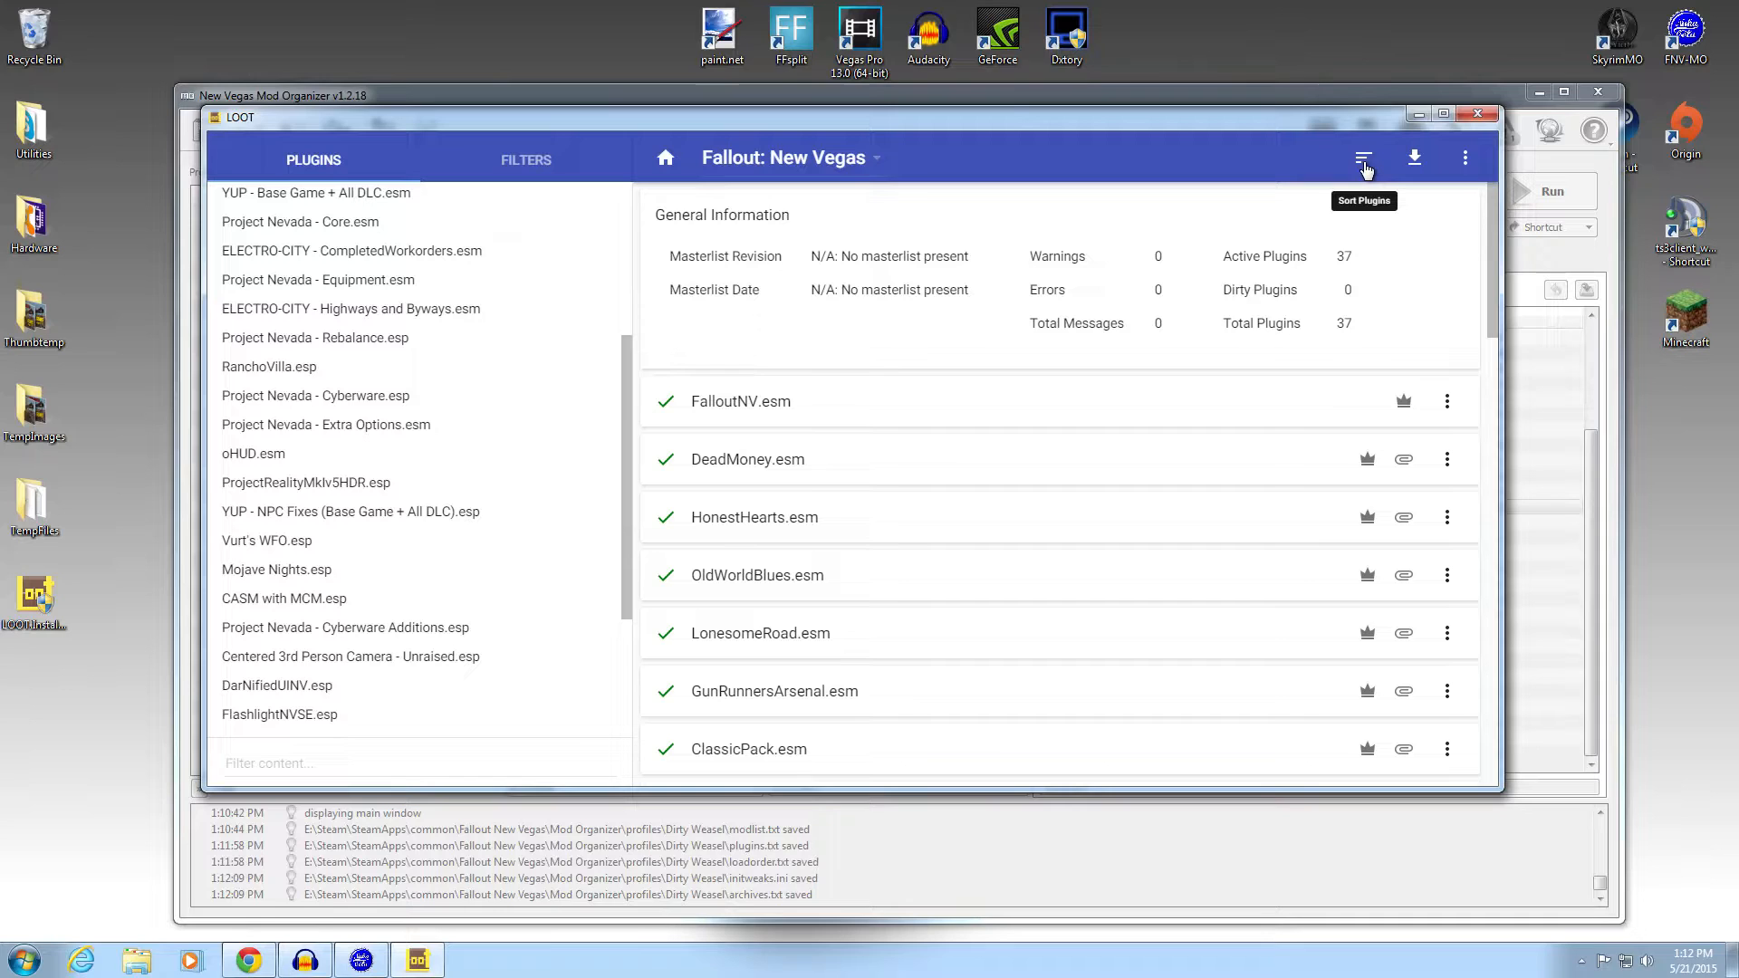
drag(1493, 275, 1487, 237)
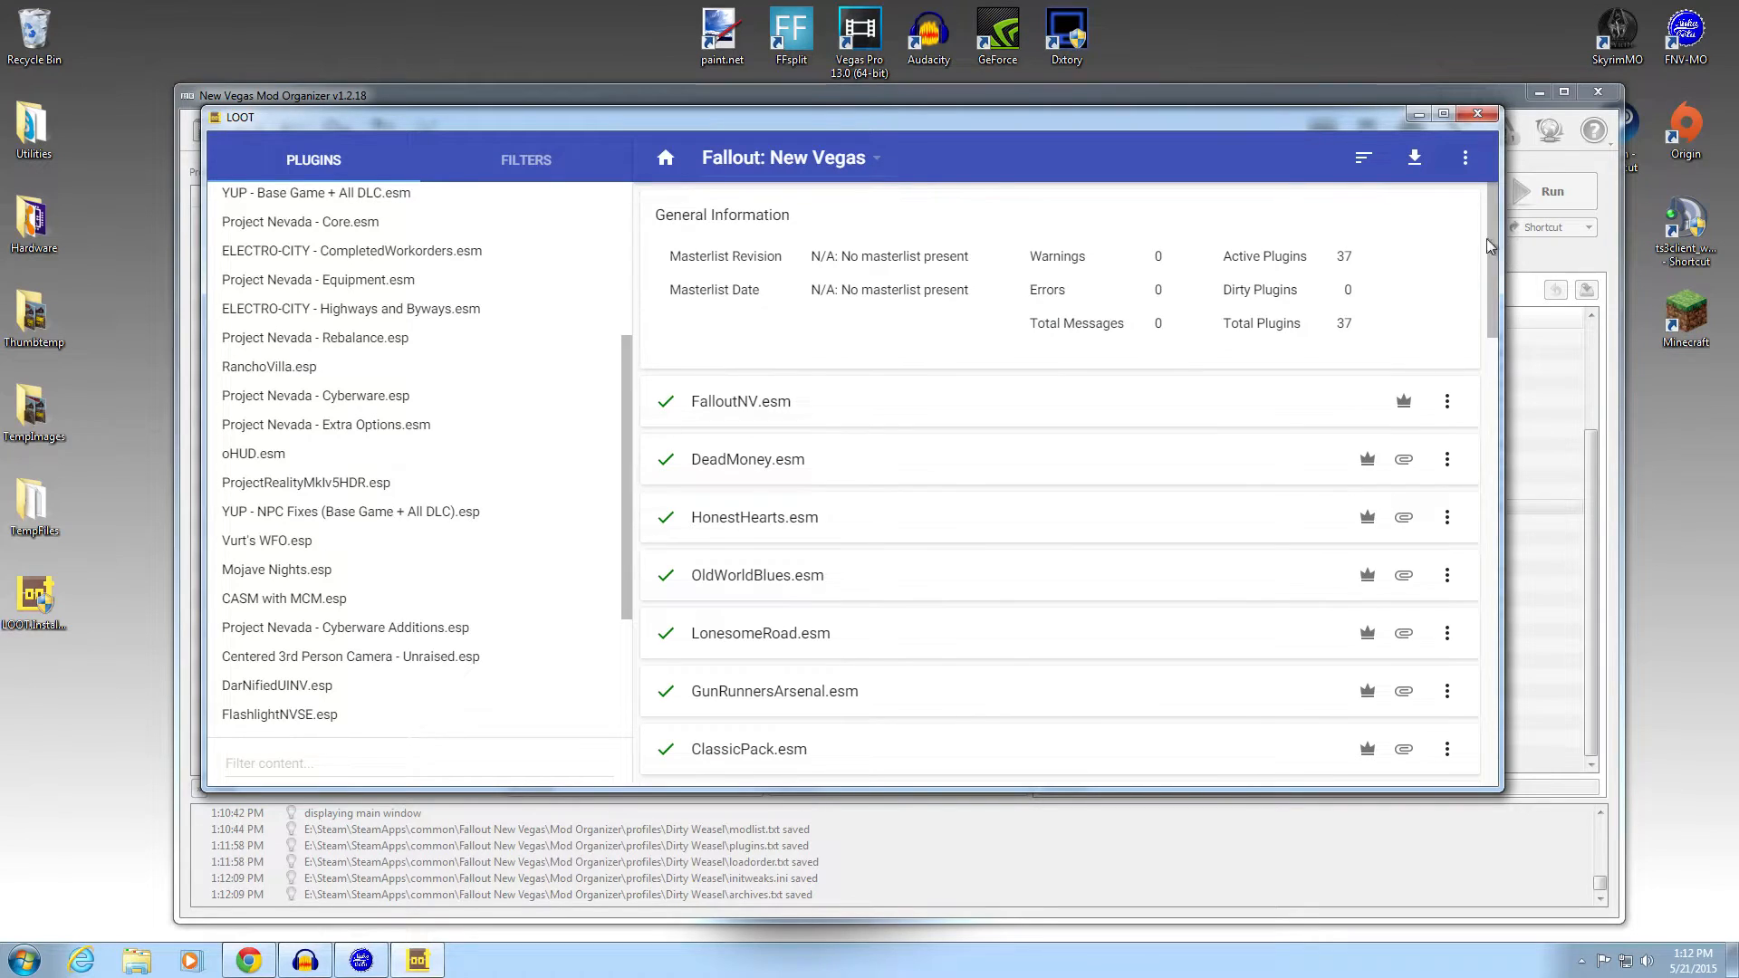
- Sort the Fallout: New Vegas load order in LOOT, review the sorted plugin list and apply the new order
click(1362, 163)
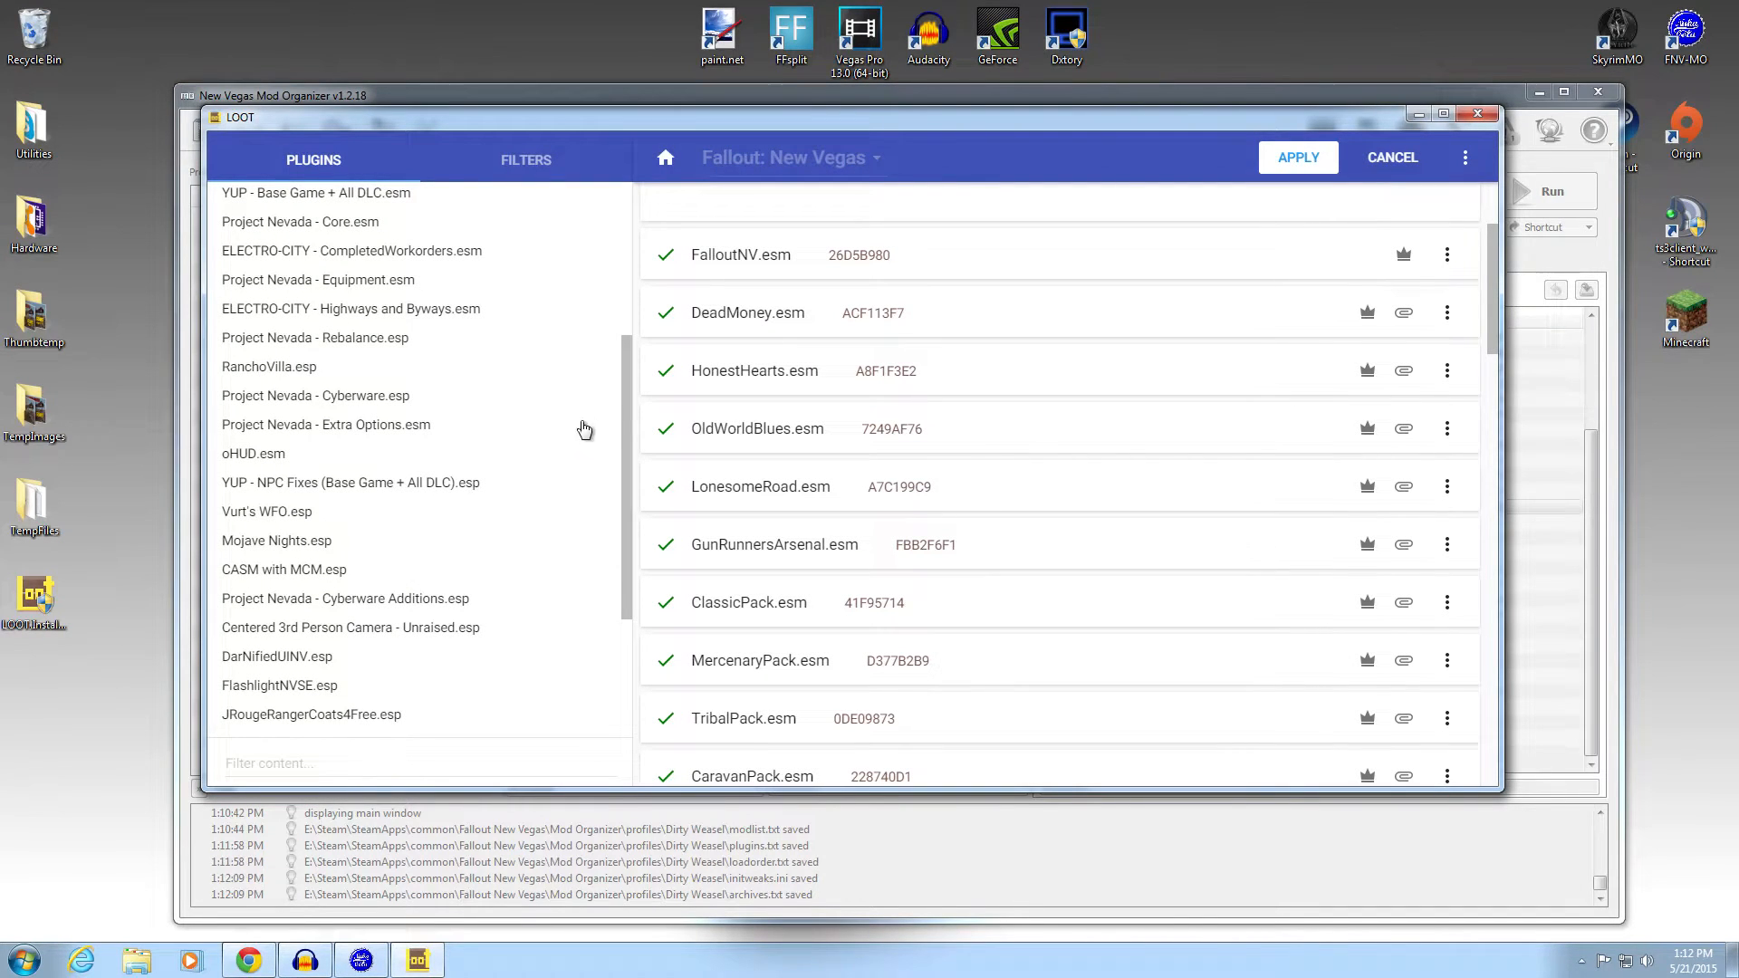
drag(1493, 267, 1486, 199)
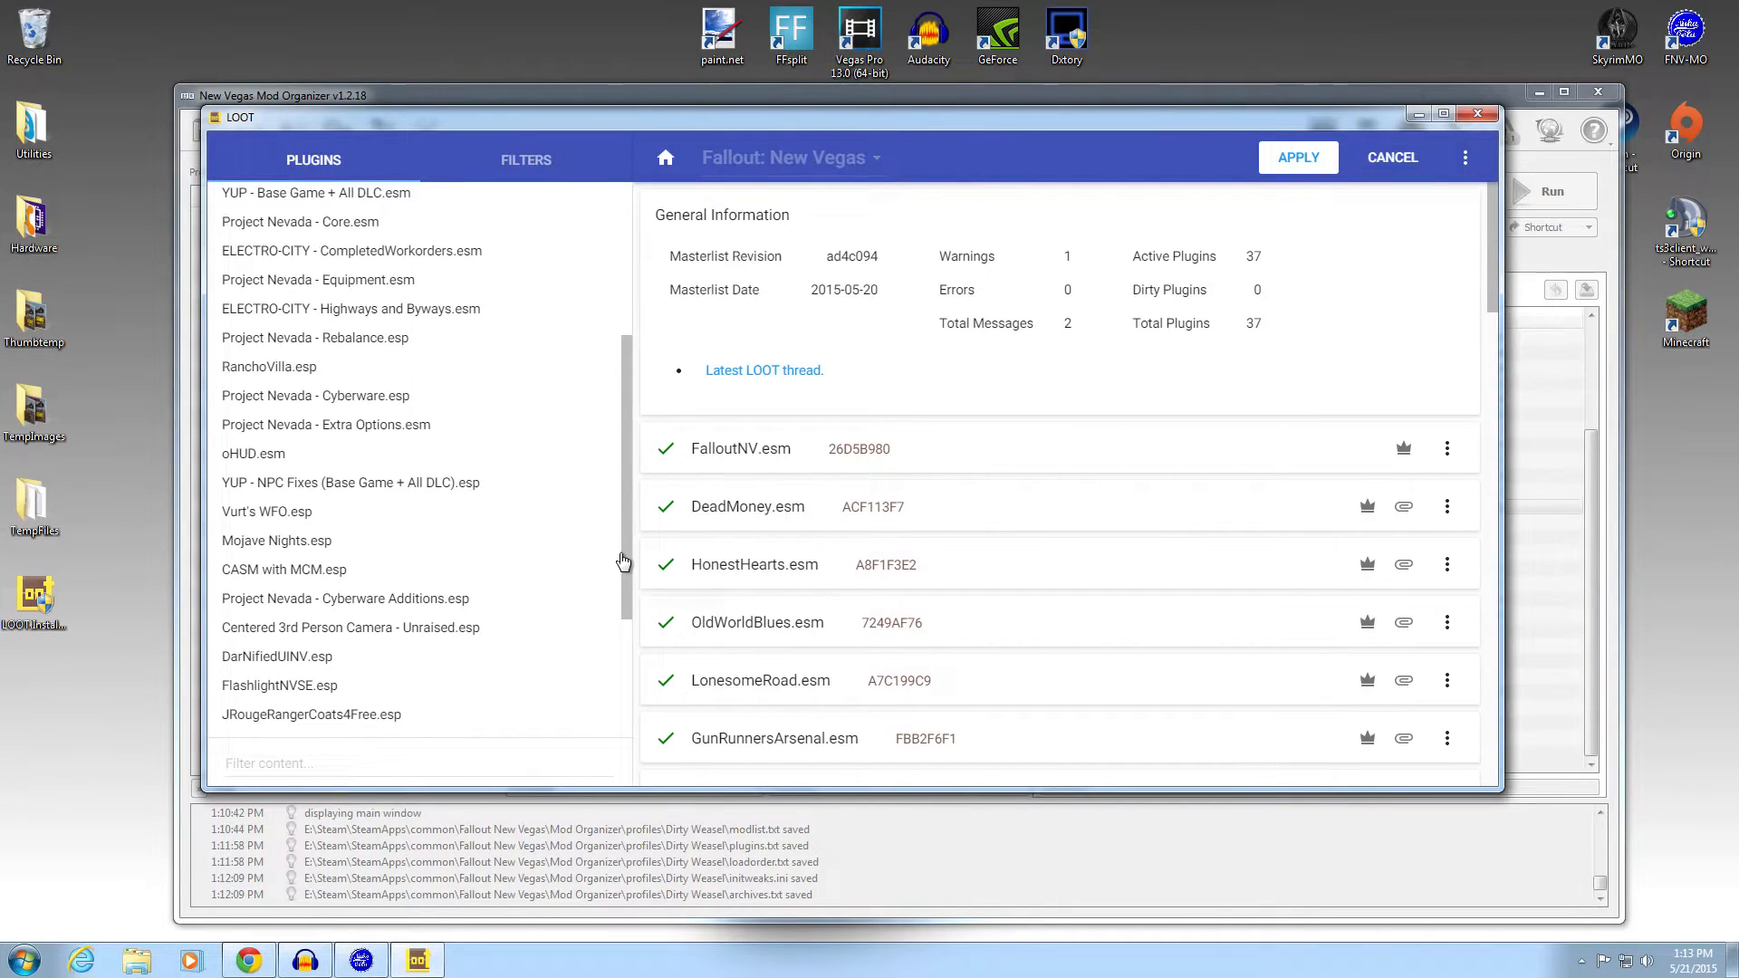
drag(1491, 225, 1496, 524)
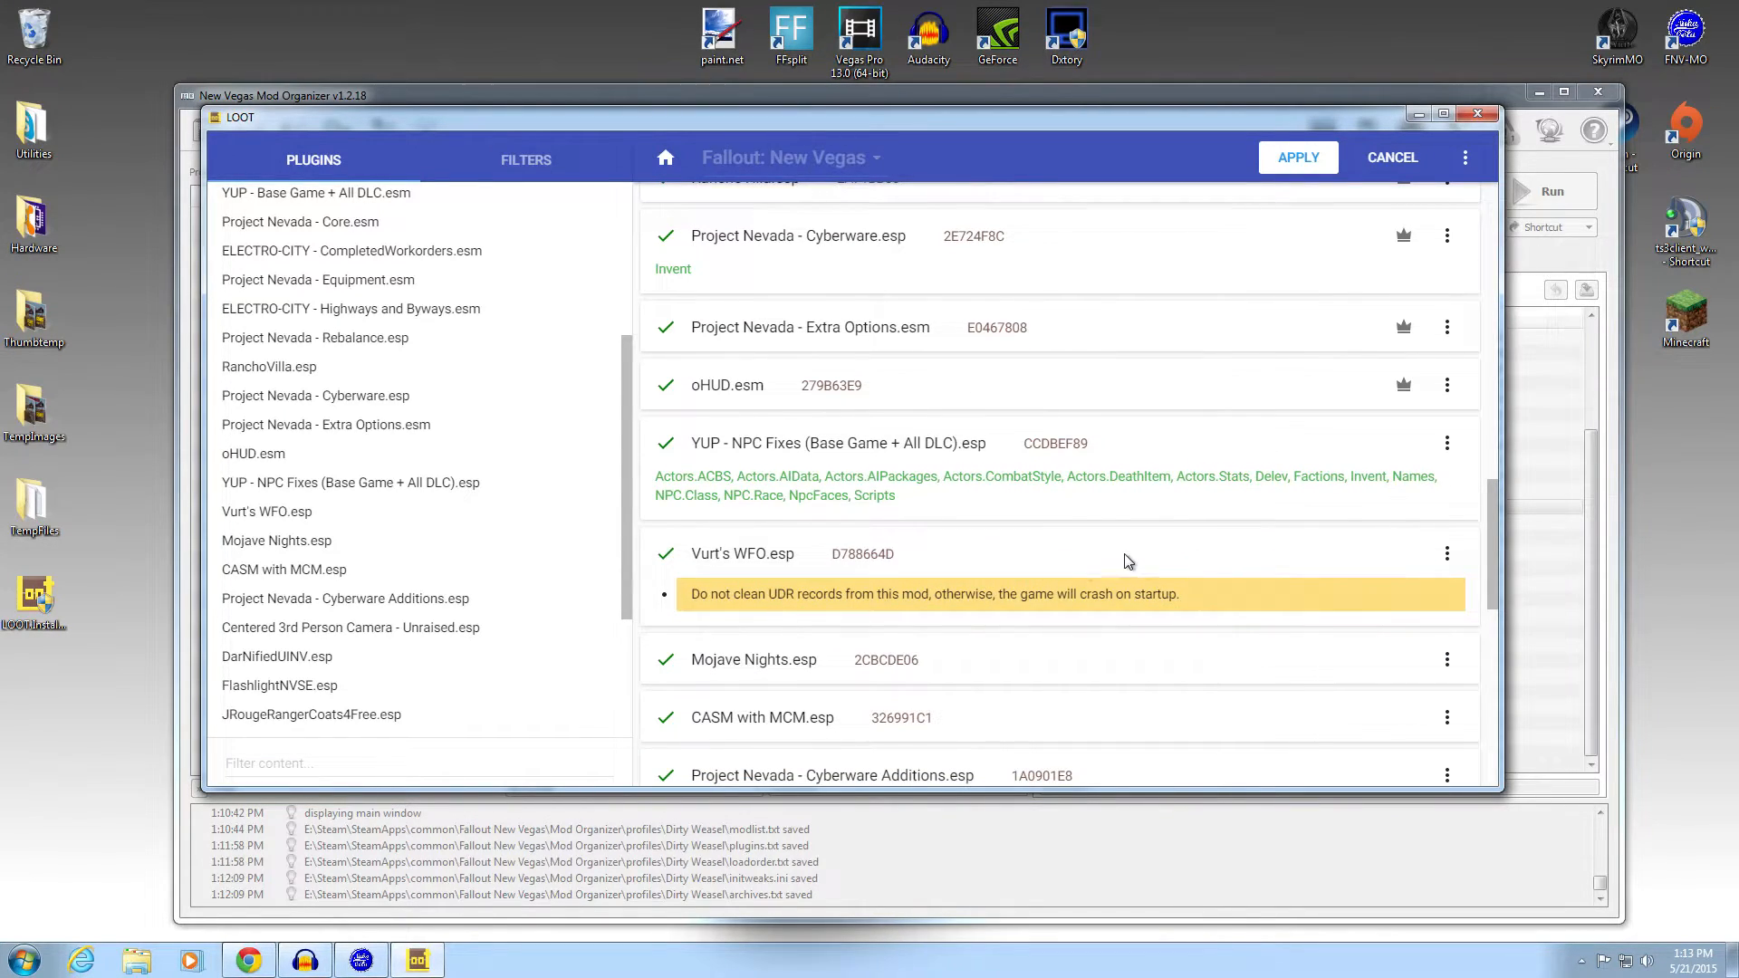
drag(1495, 518, 1494, 711)
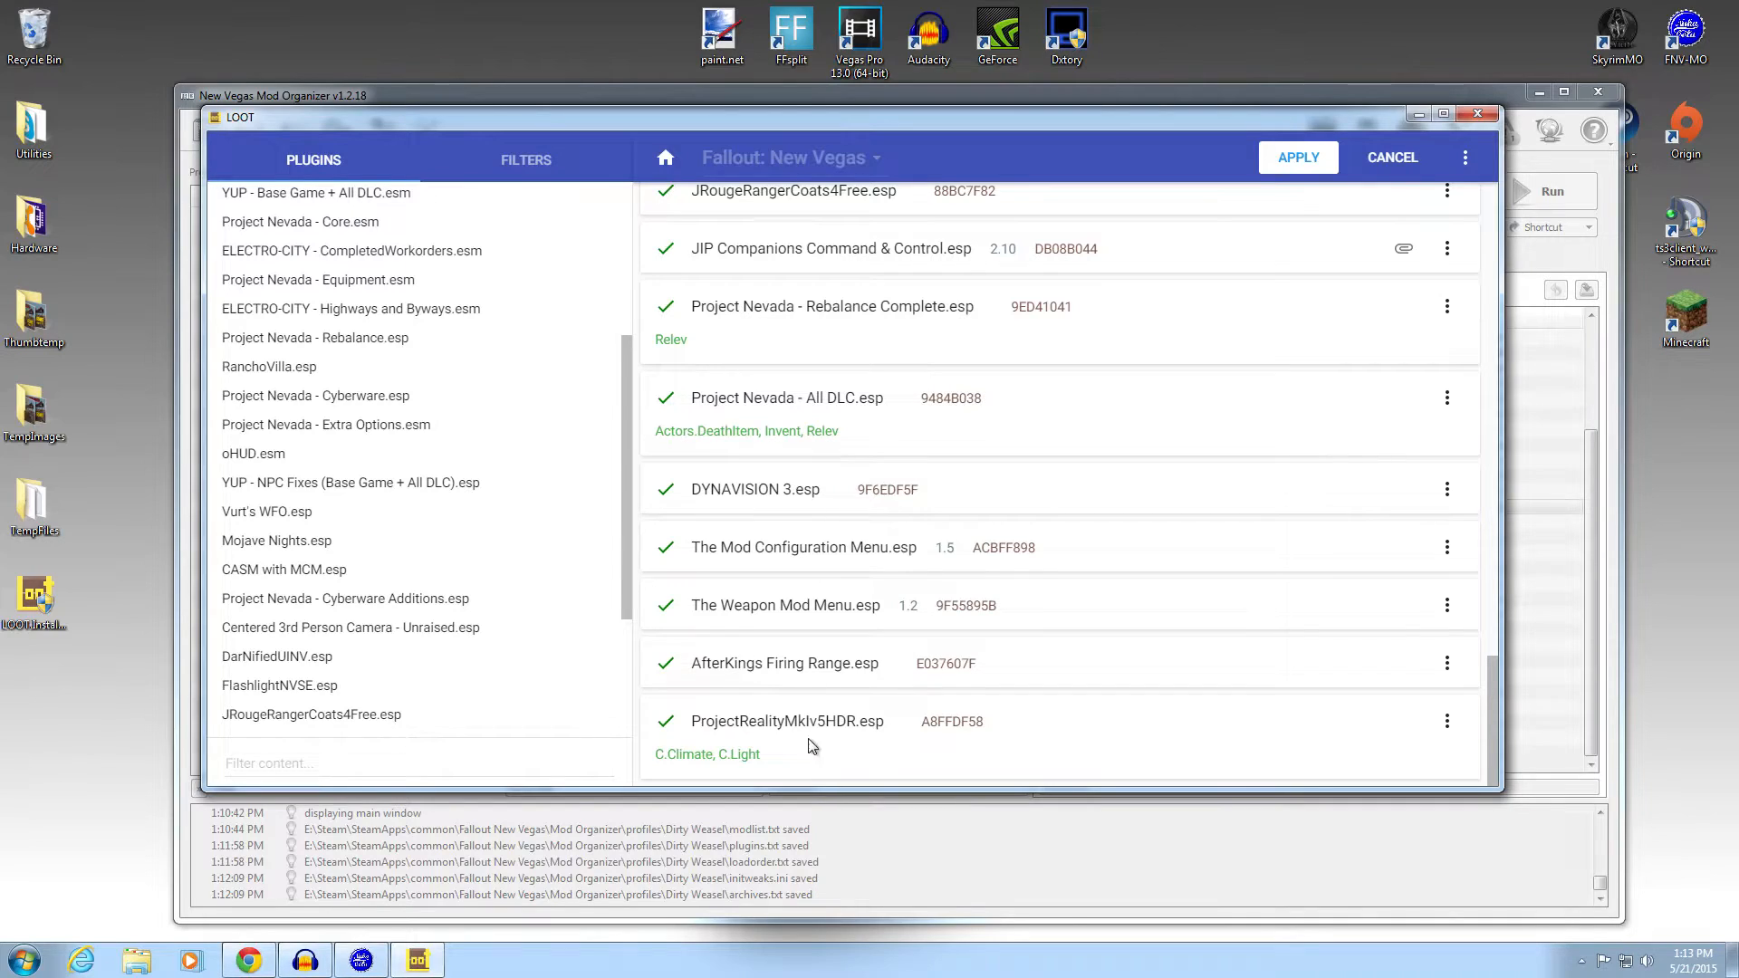
drag(623, 583, 626, 725)
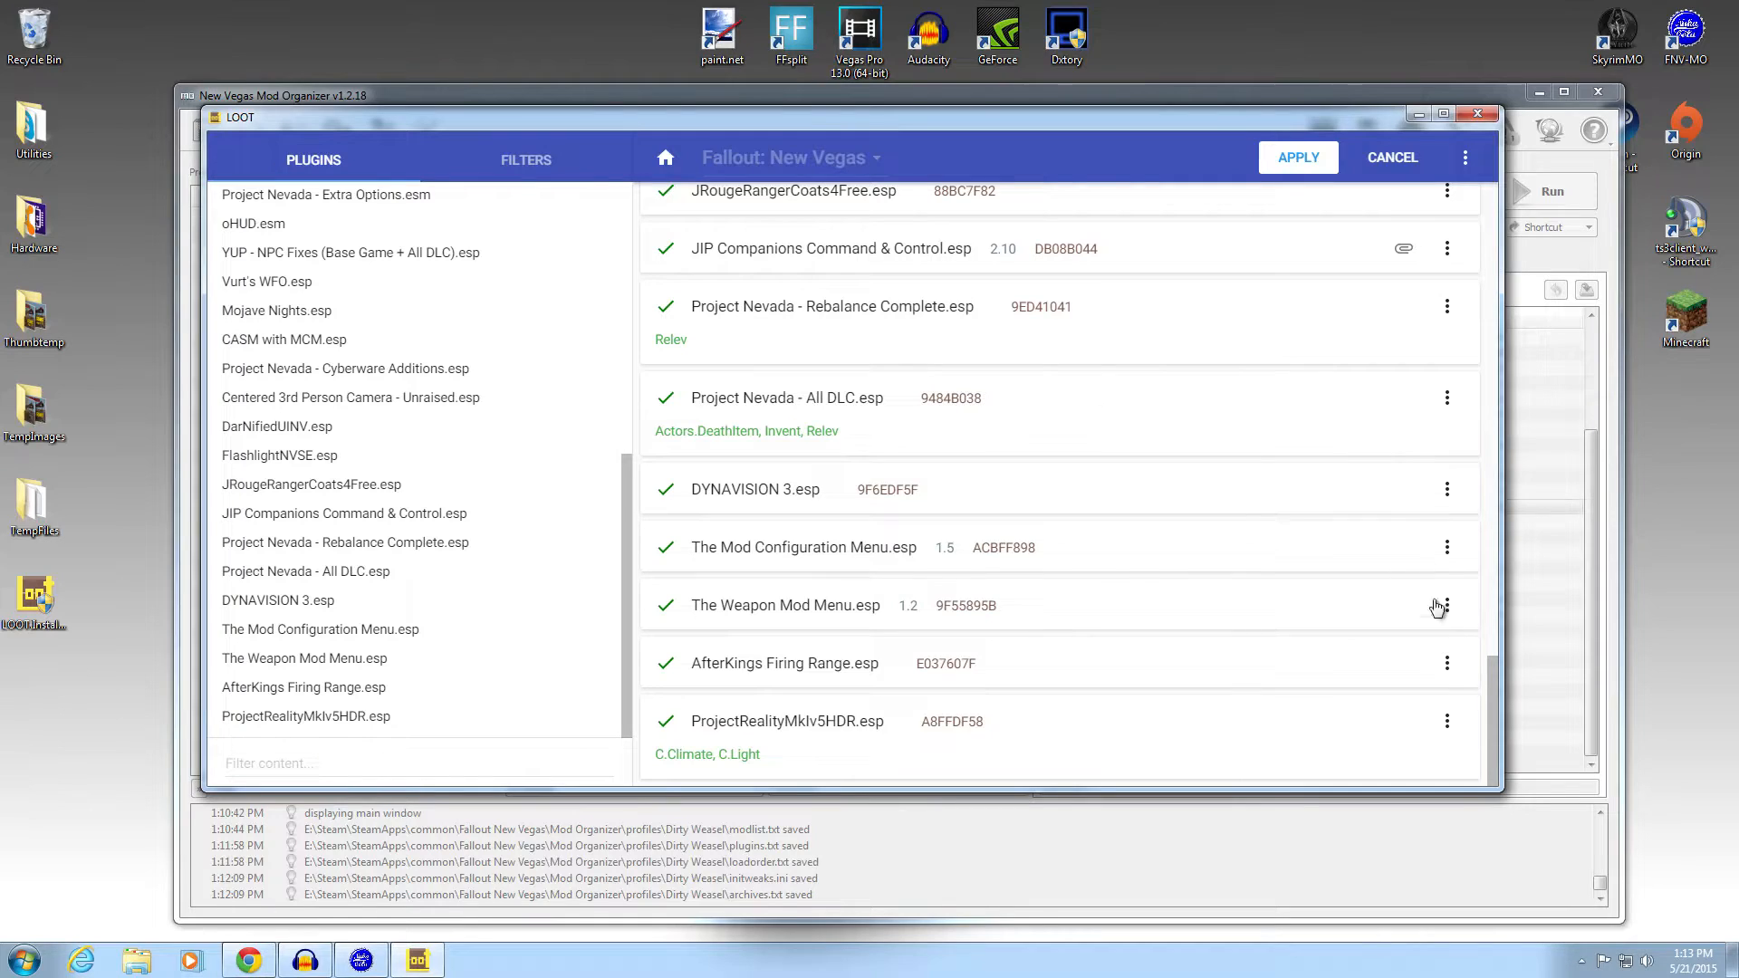
click(1287, 169)
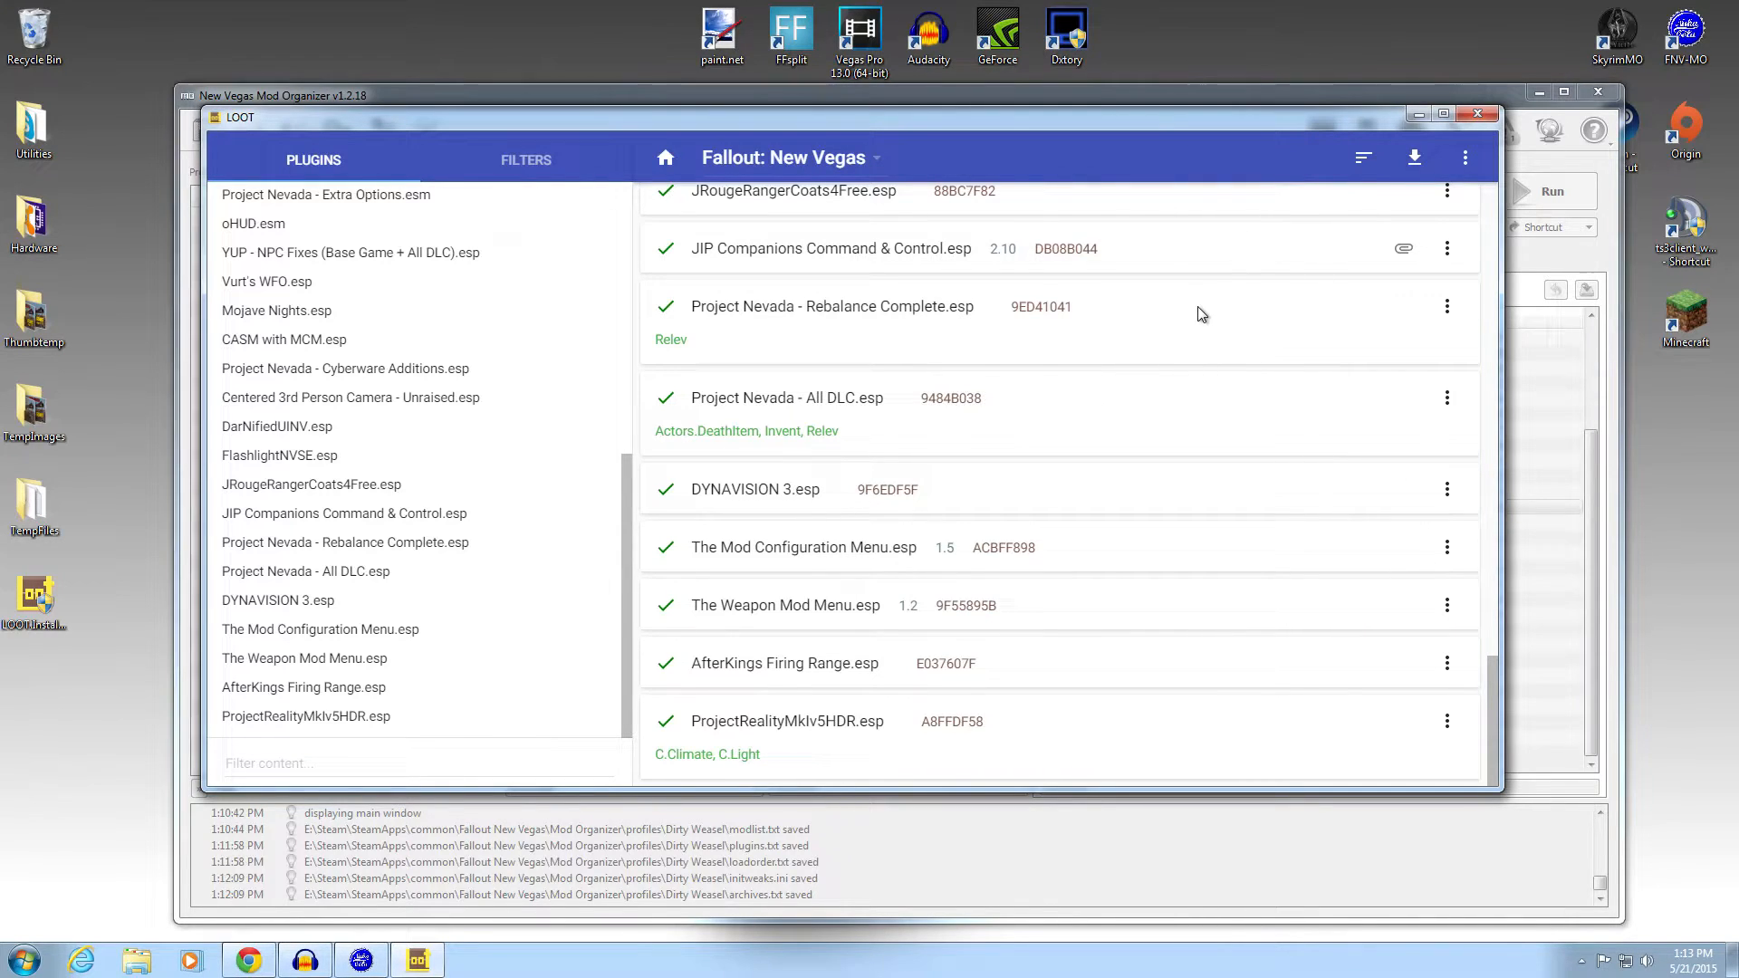
- Close LOOT, check the position of ProjectRealityMkIv5HDR.esp in Mod Organizer's plugin list, and close Mod Organizer
click(1477, 113)
mouse_move(1596, 524)
mouse_down()
mouse_move(1597, 356)
mouse_move(1595, 543)
mouse_up()
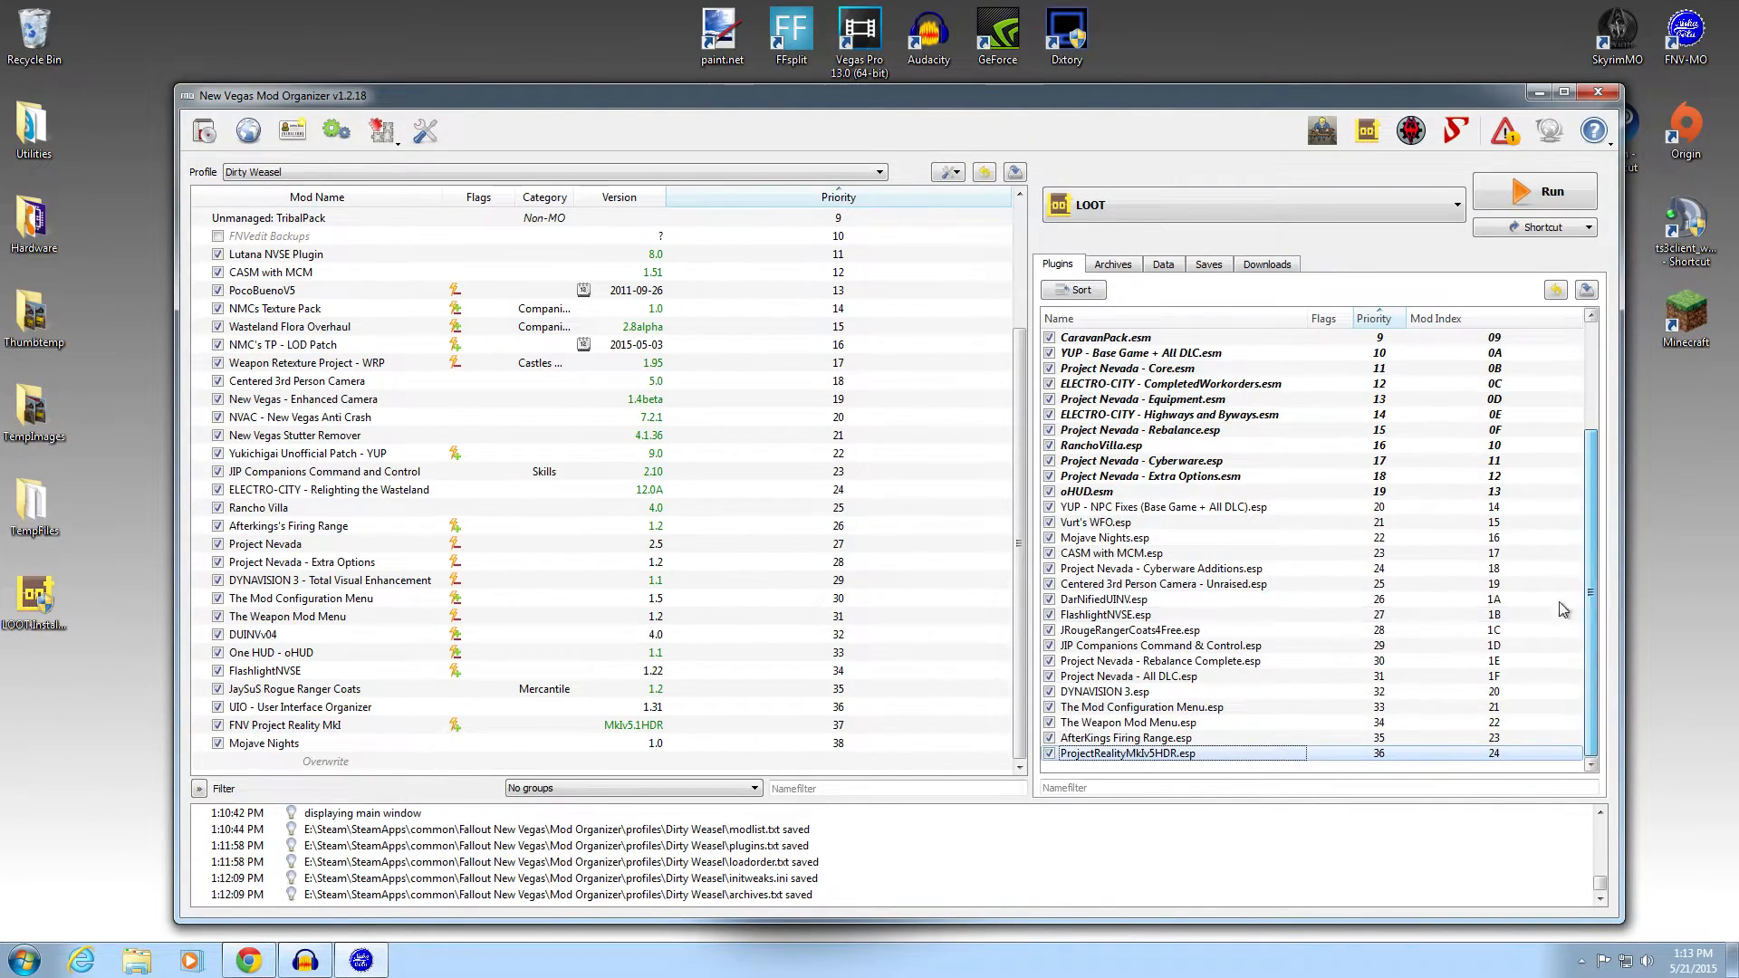
click(1156, 759)
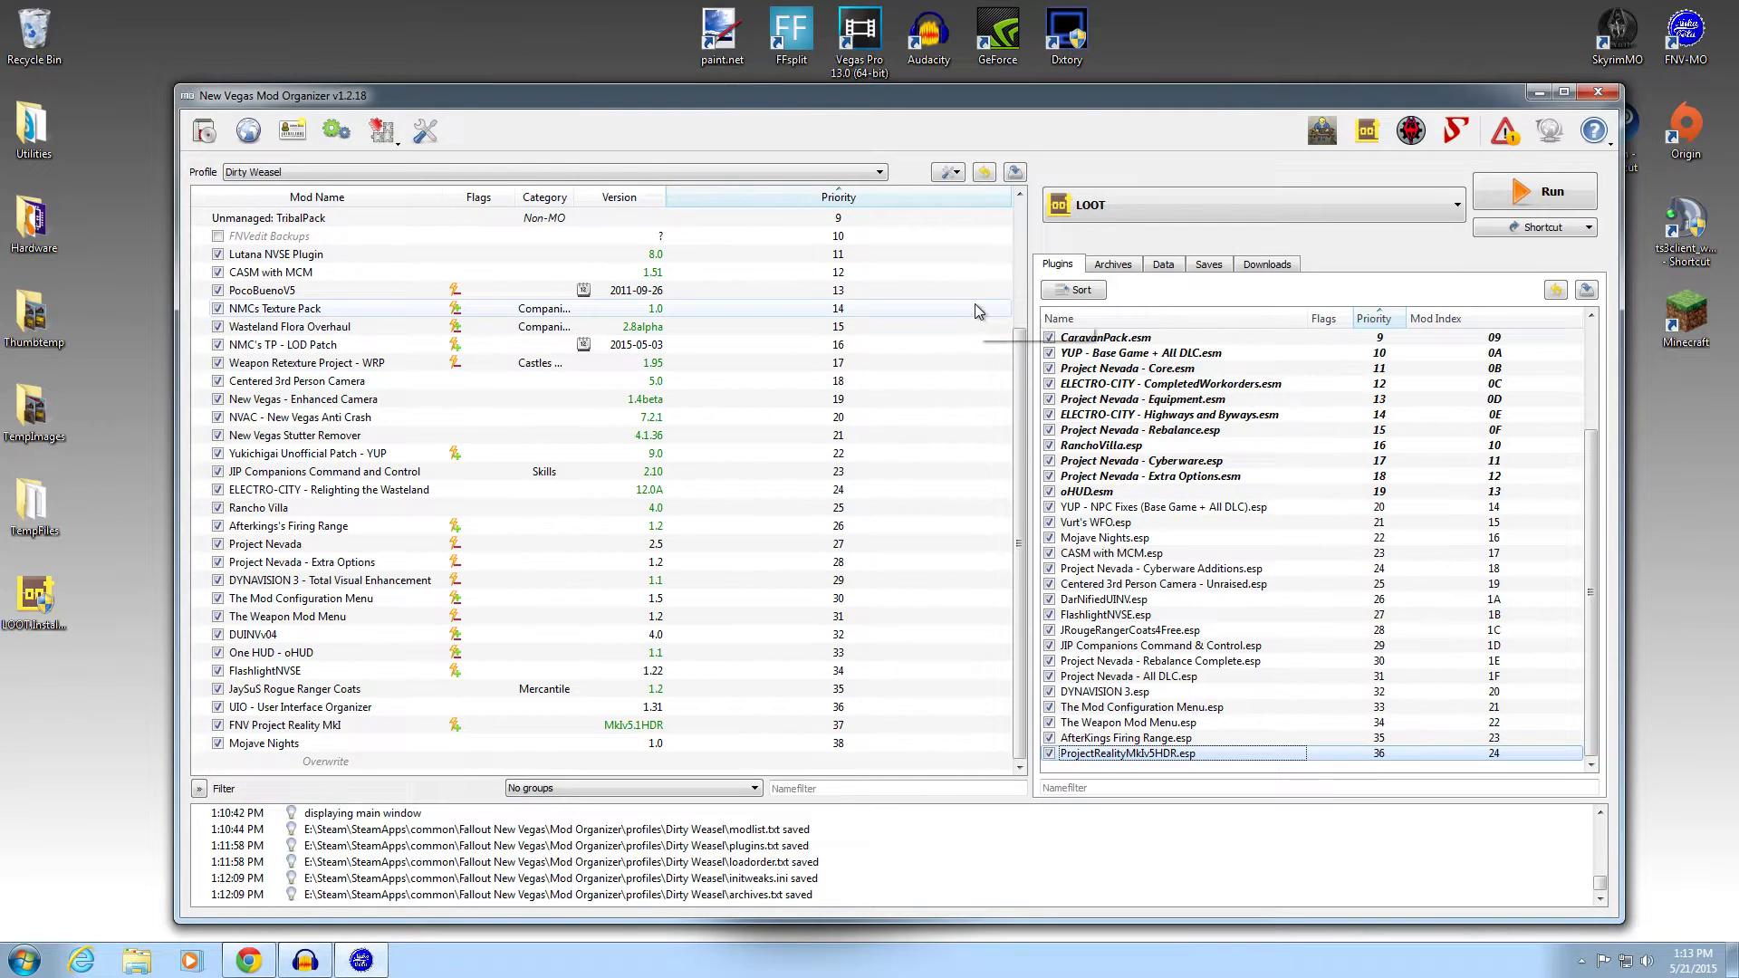
scroll(906, 281, up, 3)
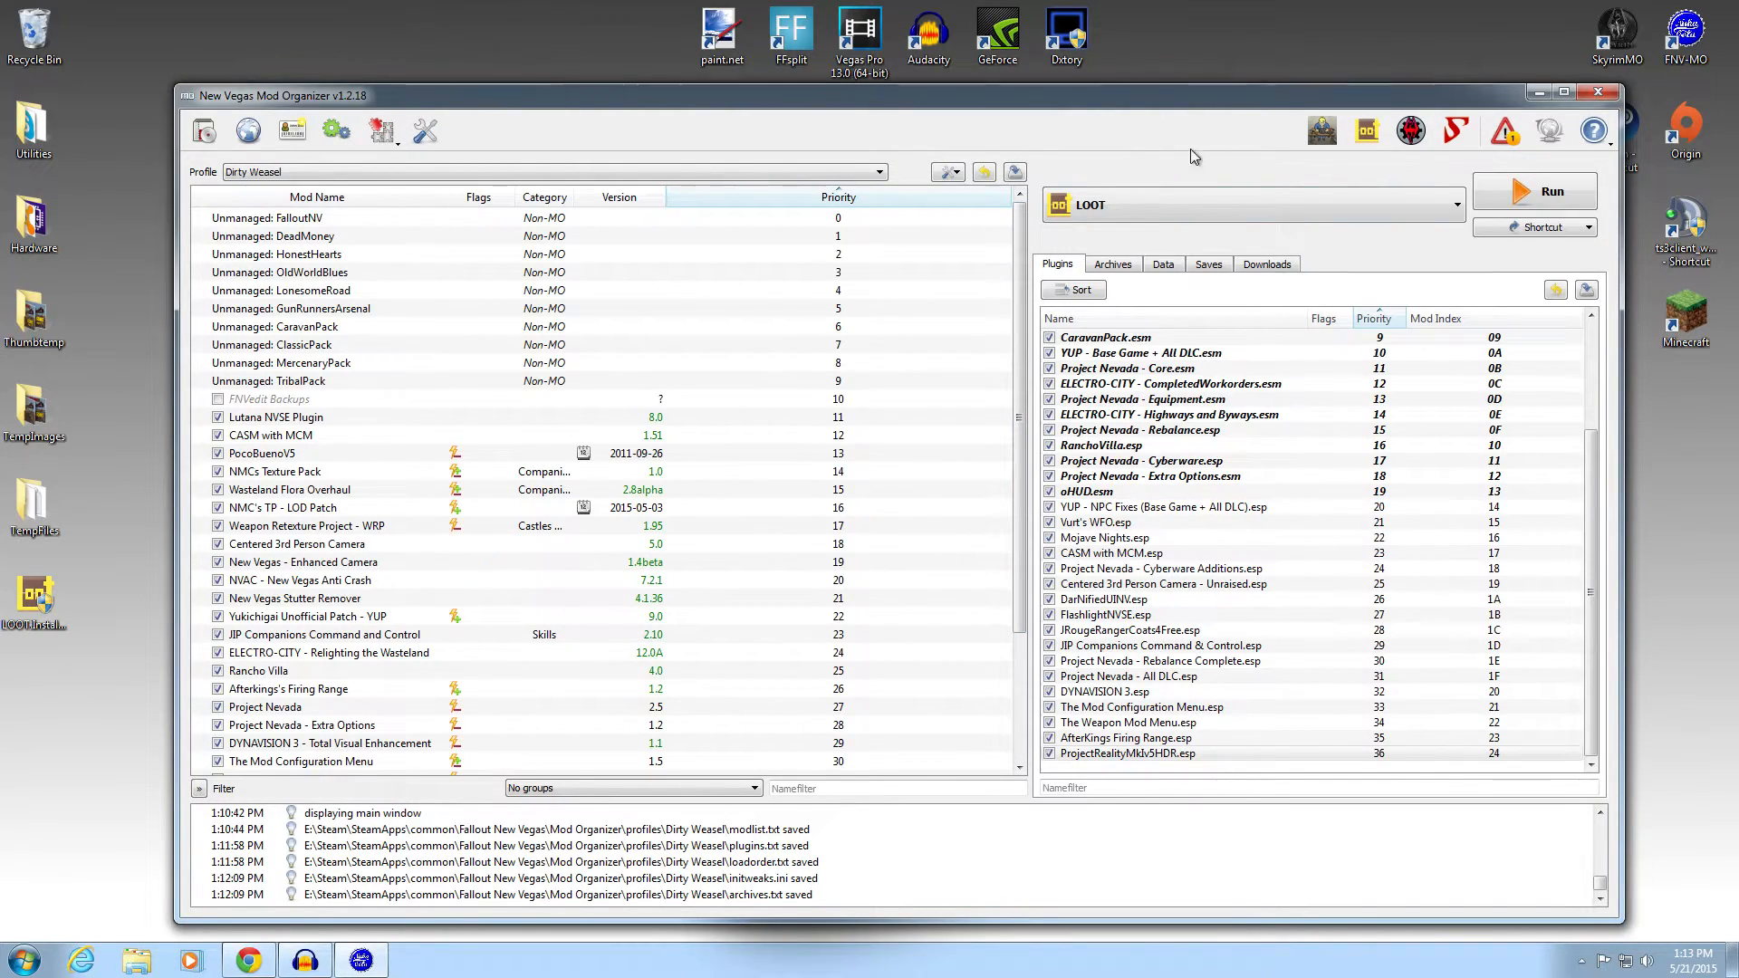
click(1588, 93)
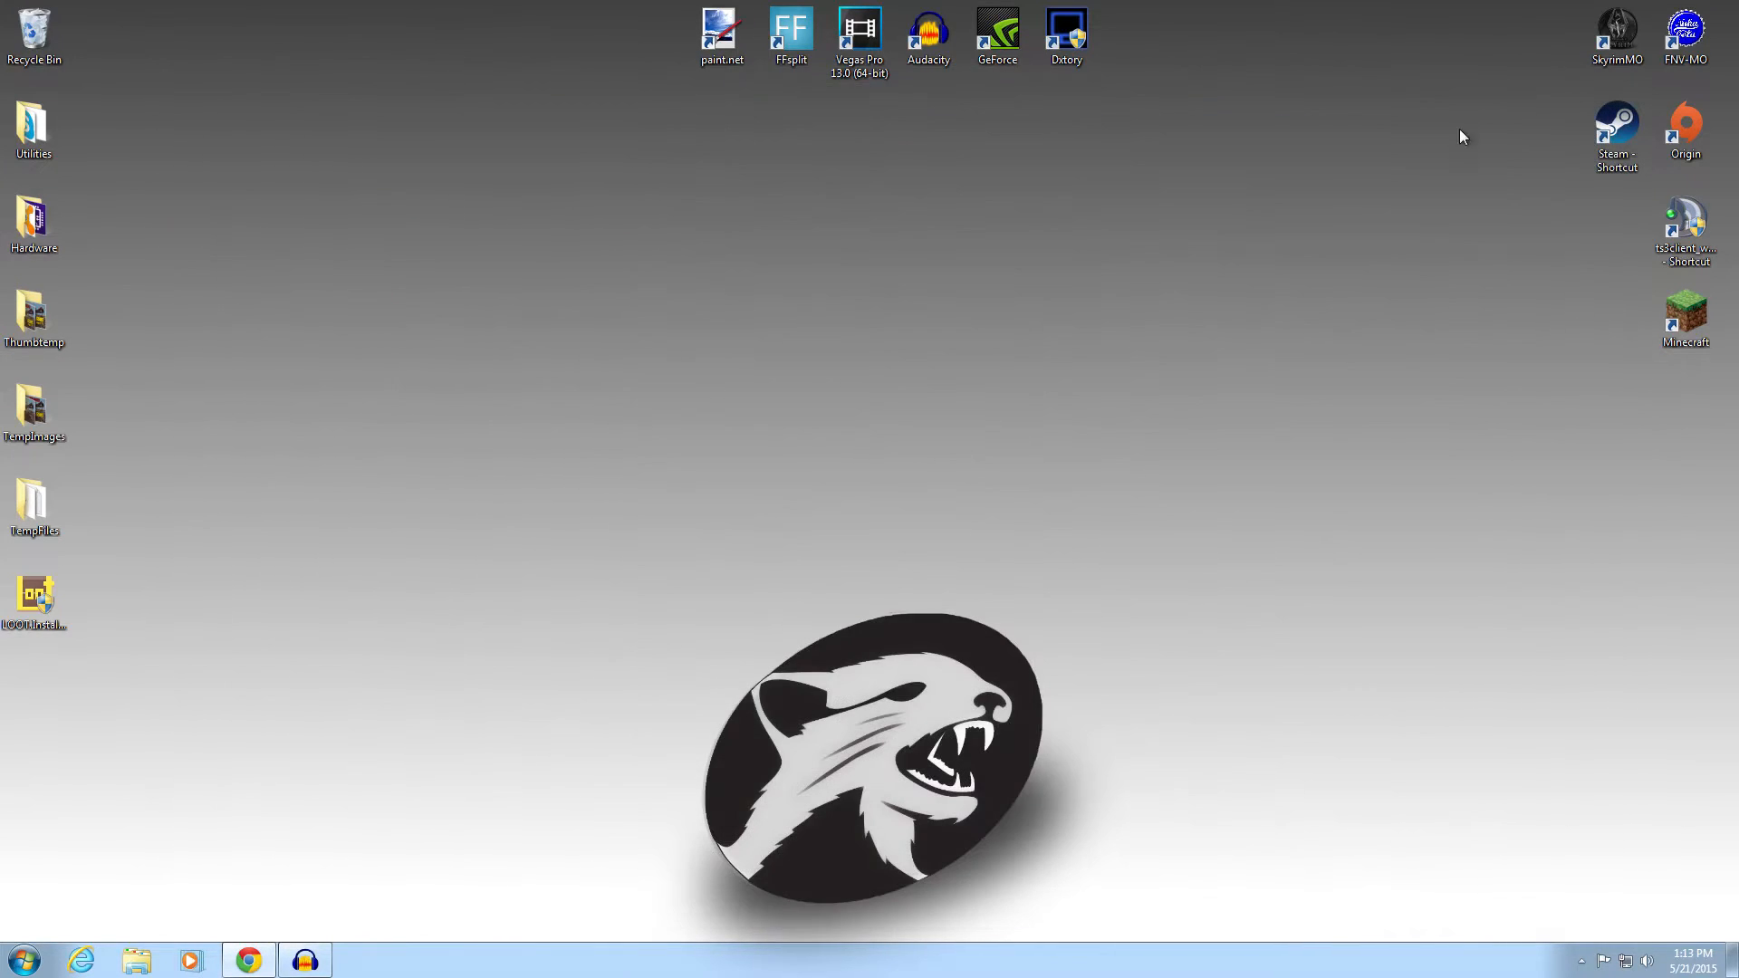
- Open Skyrim Mod Organizer, look over its mod list and close it
double_click(1595, 45)
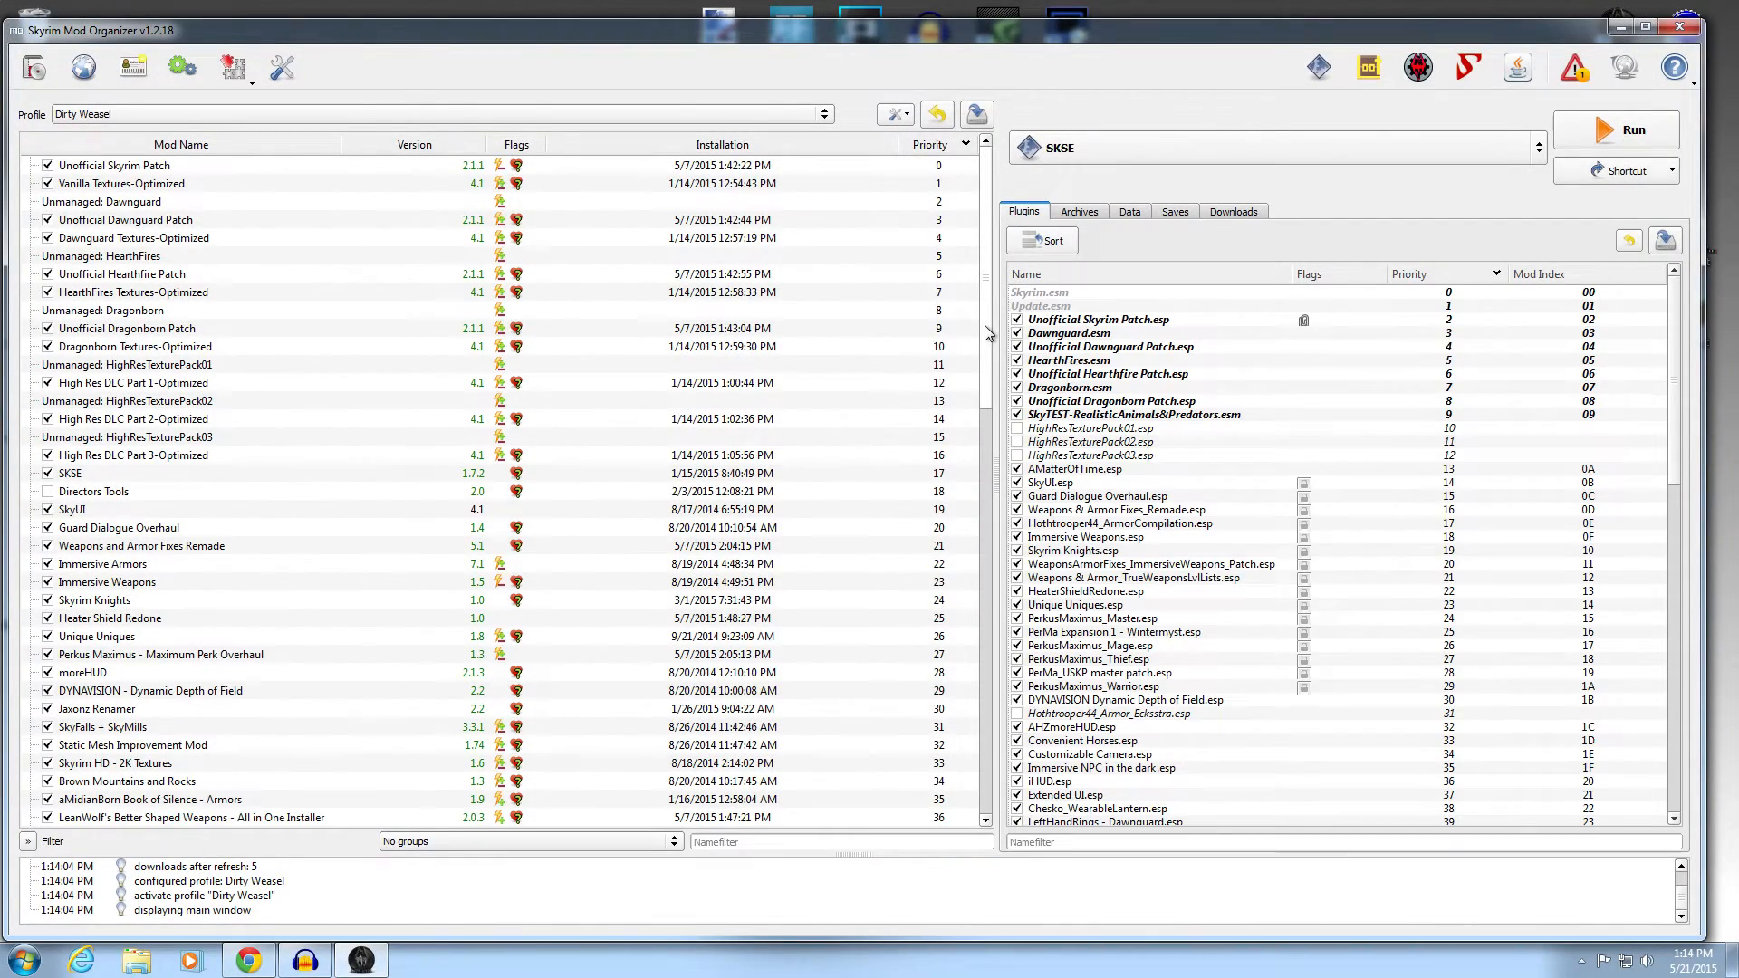
drag(993, 588, 984, 273)
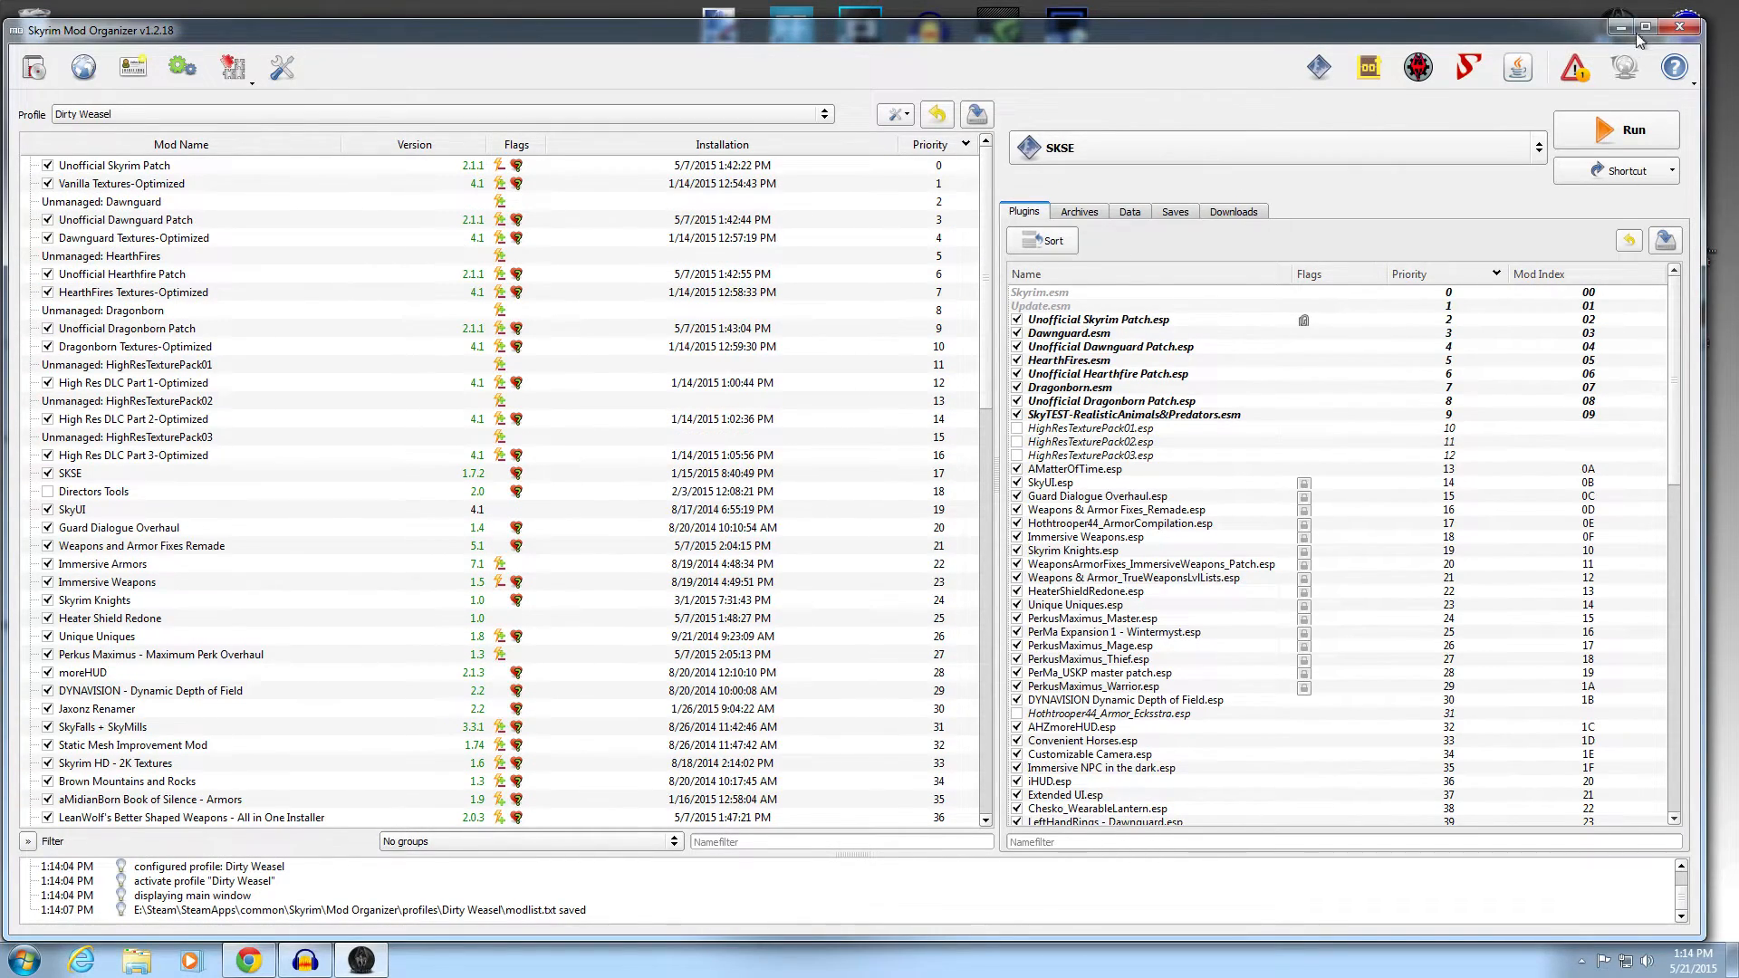
click(1678, 27)
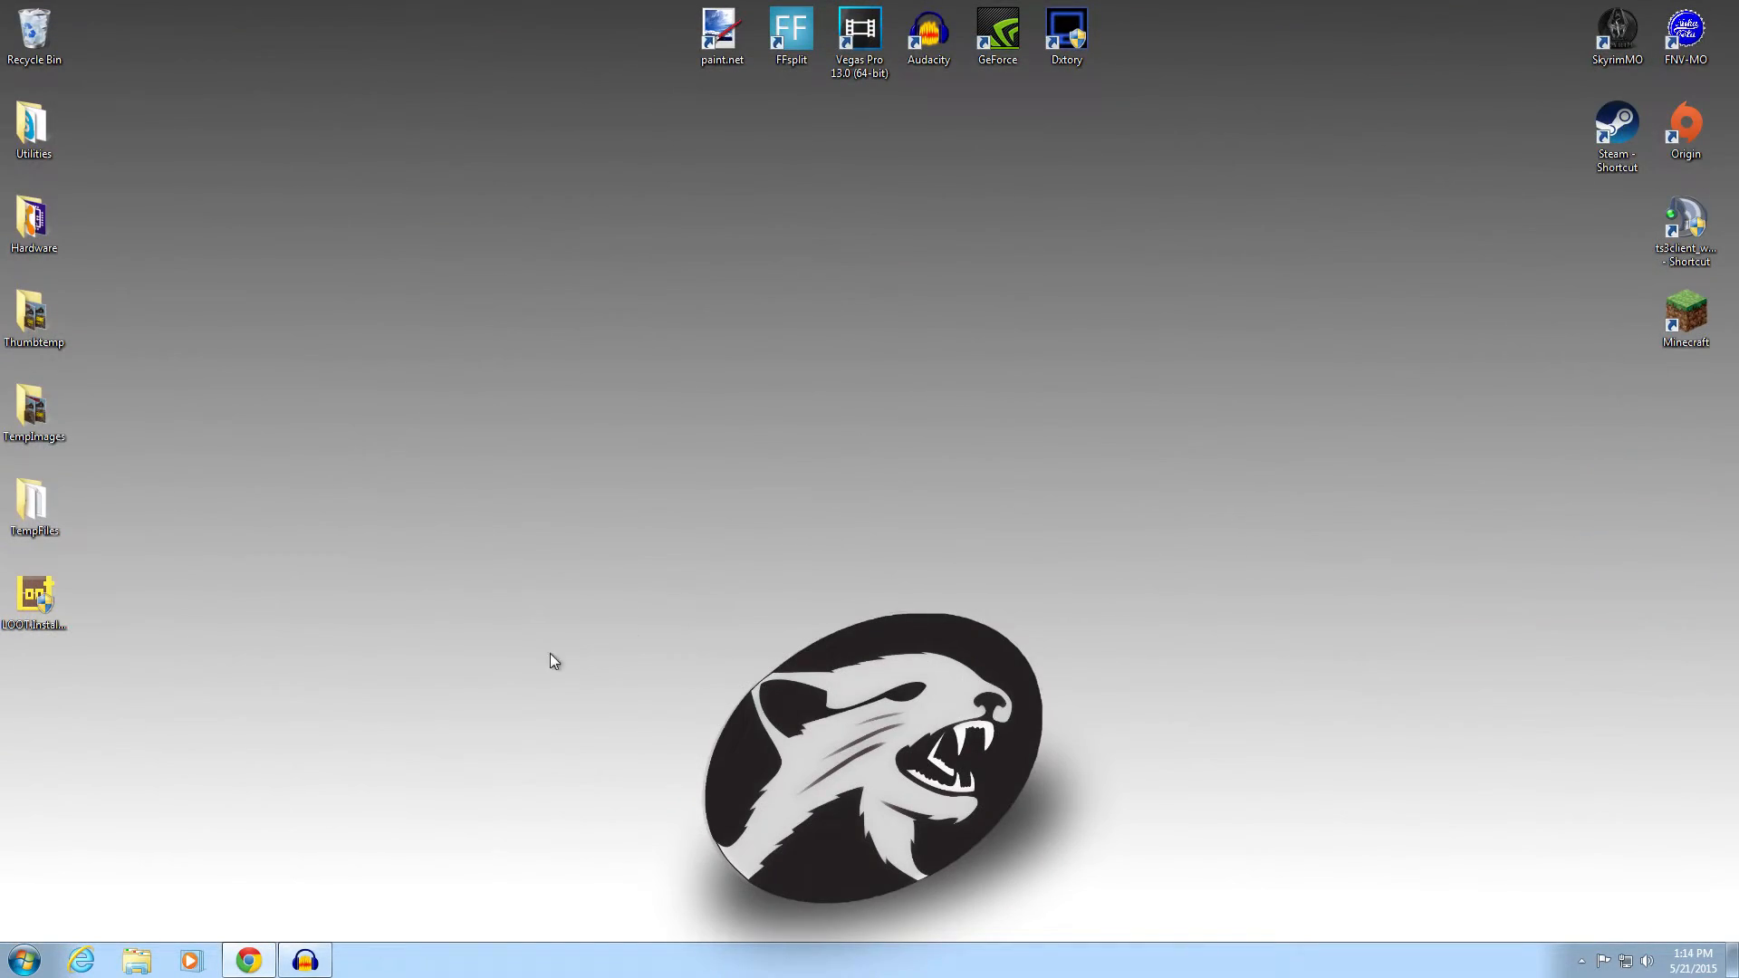
- Open Windows Explorer and go to Steam\SteamApps\common\Skyrim\Mod Organizer on the WD Blue 250gb (E:) drive
click(128, 966)
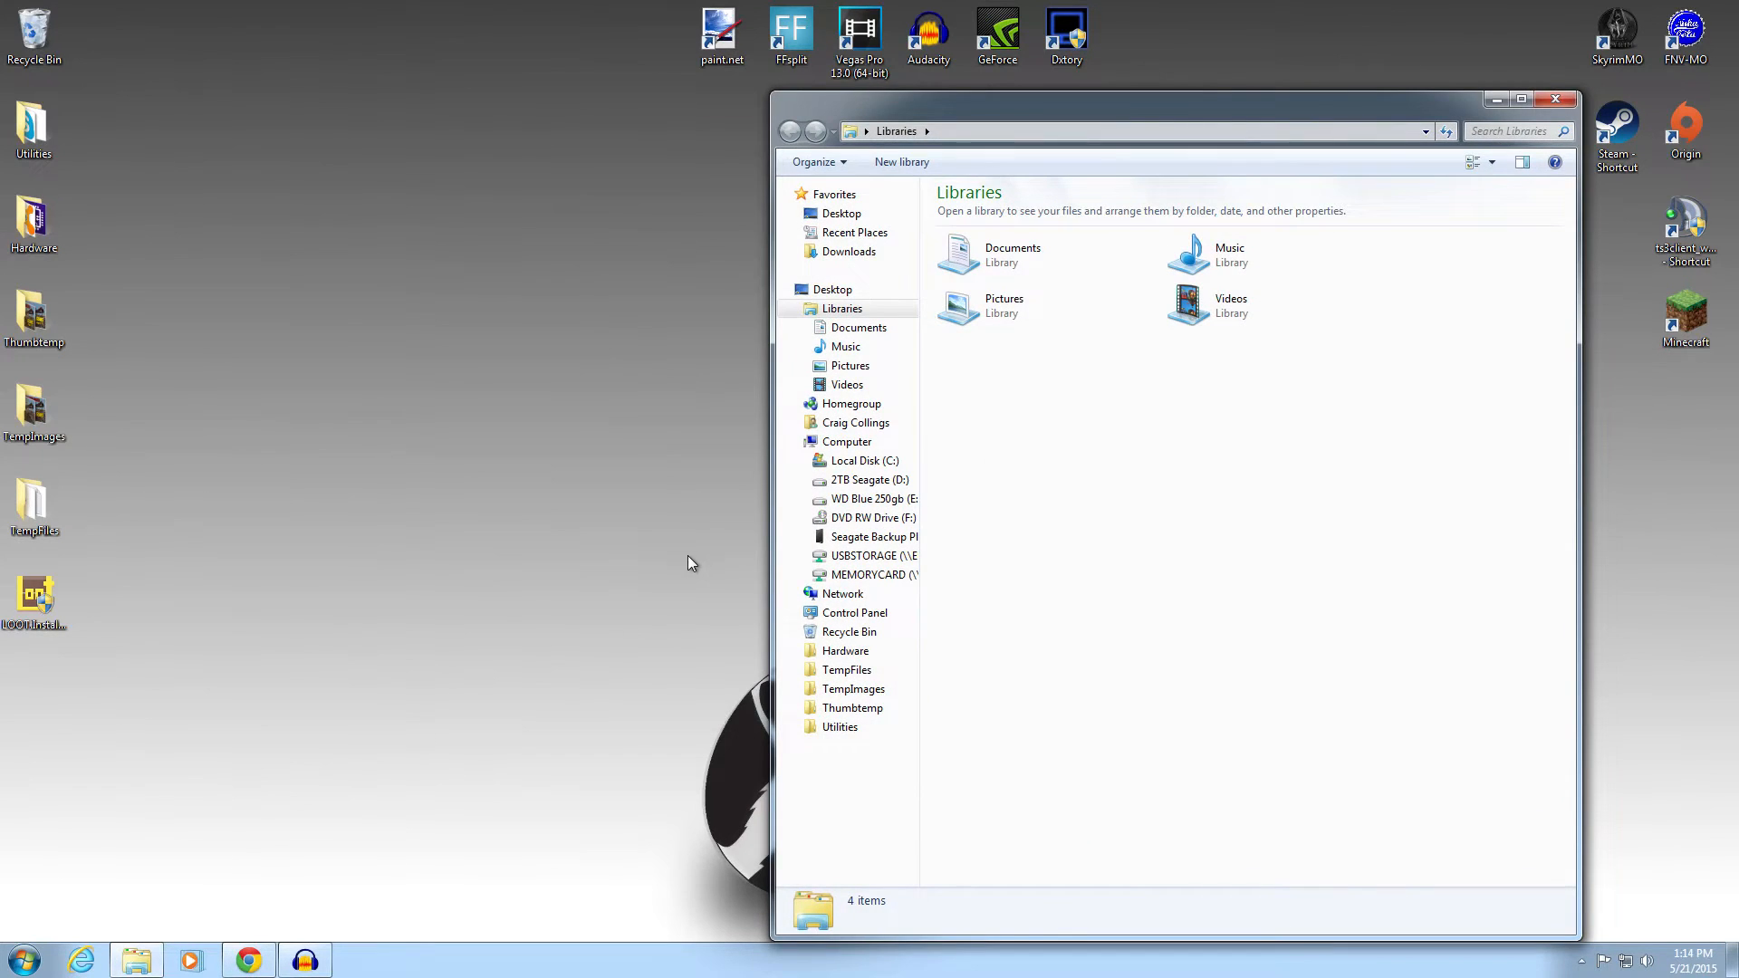
click(872, 499)
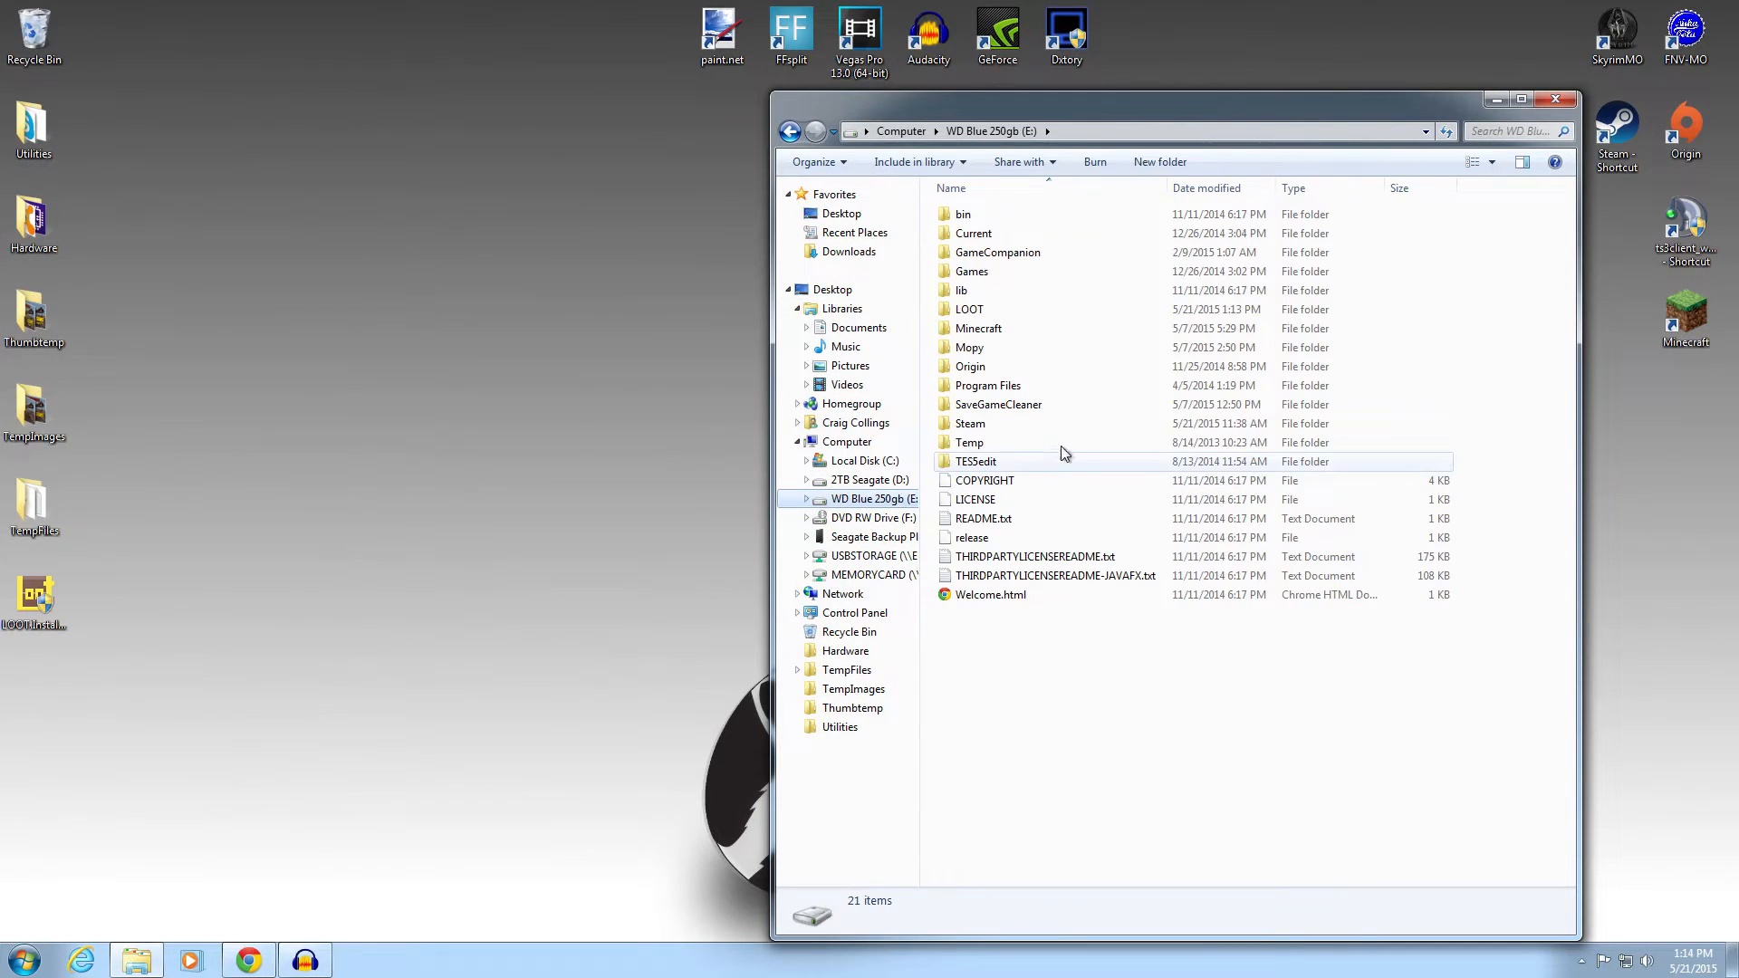
click(1071, 425)
double_click(1071, 426)
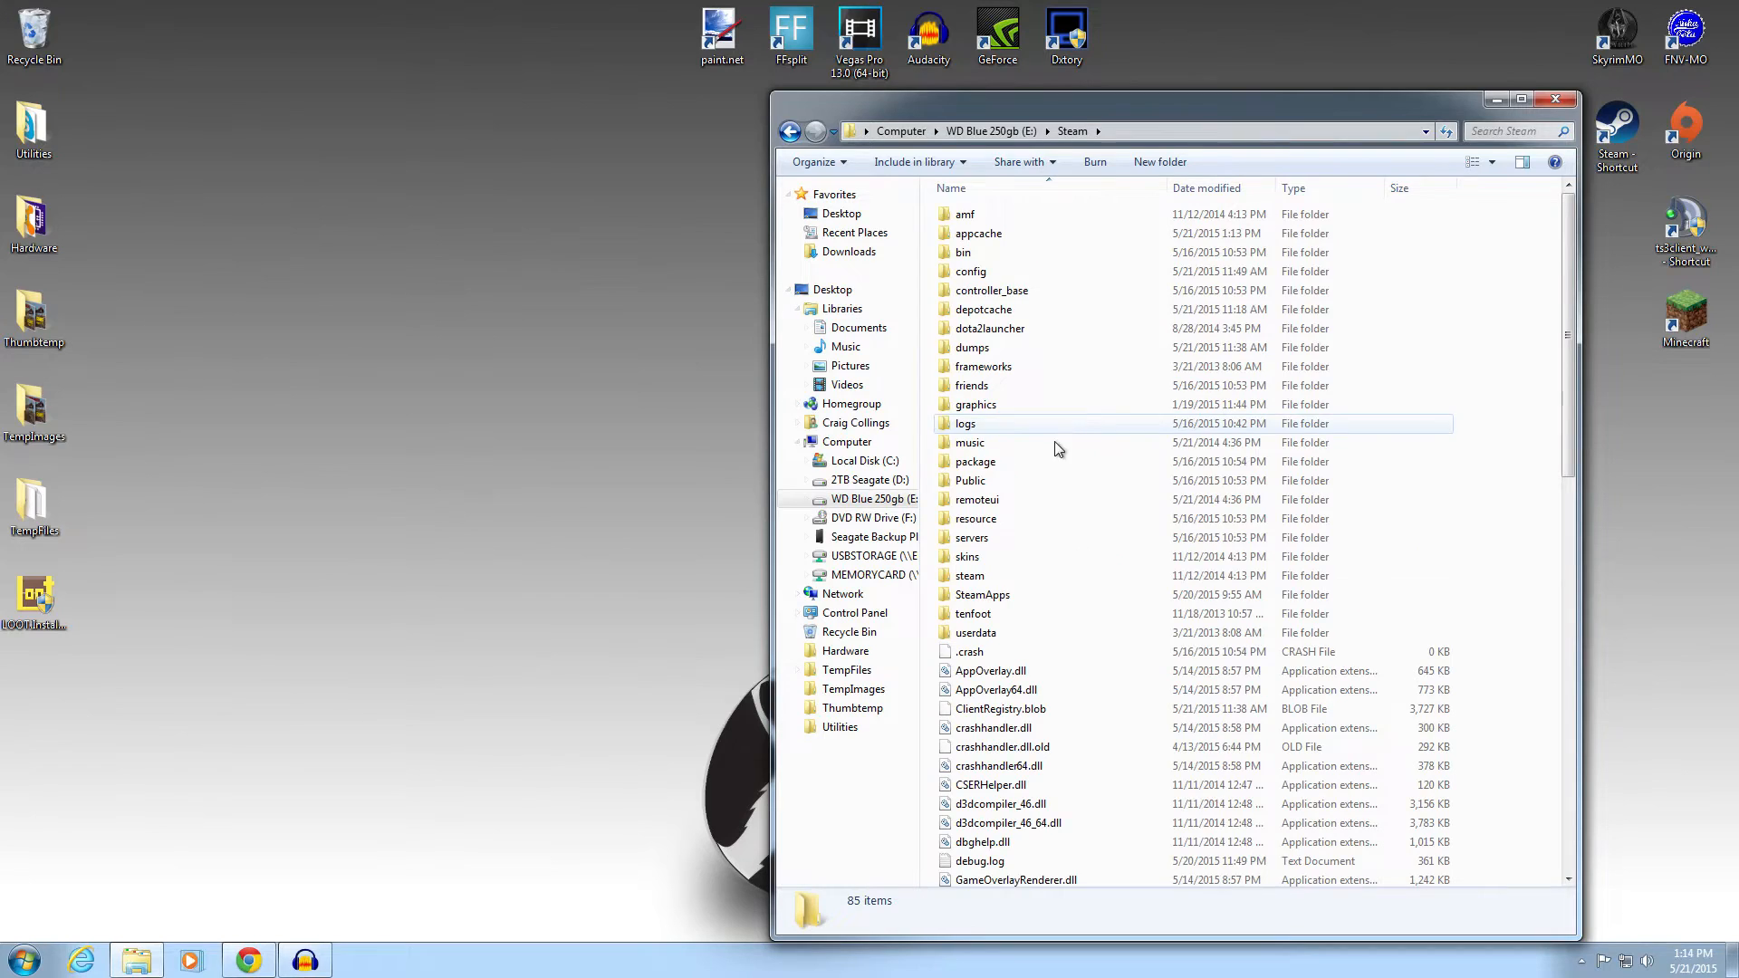
double_click(1019, 596)
double_click(980, 215)
double_click(1009, 296)
double_click(1025, 314)
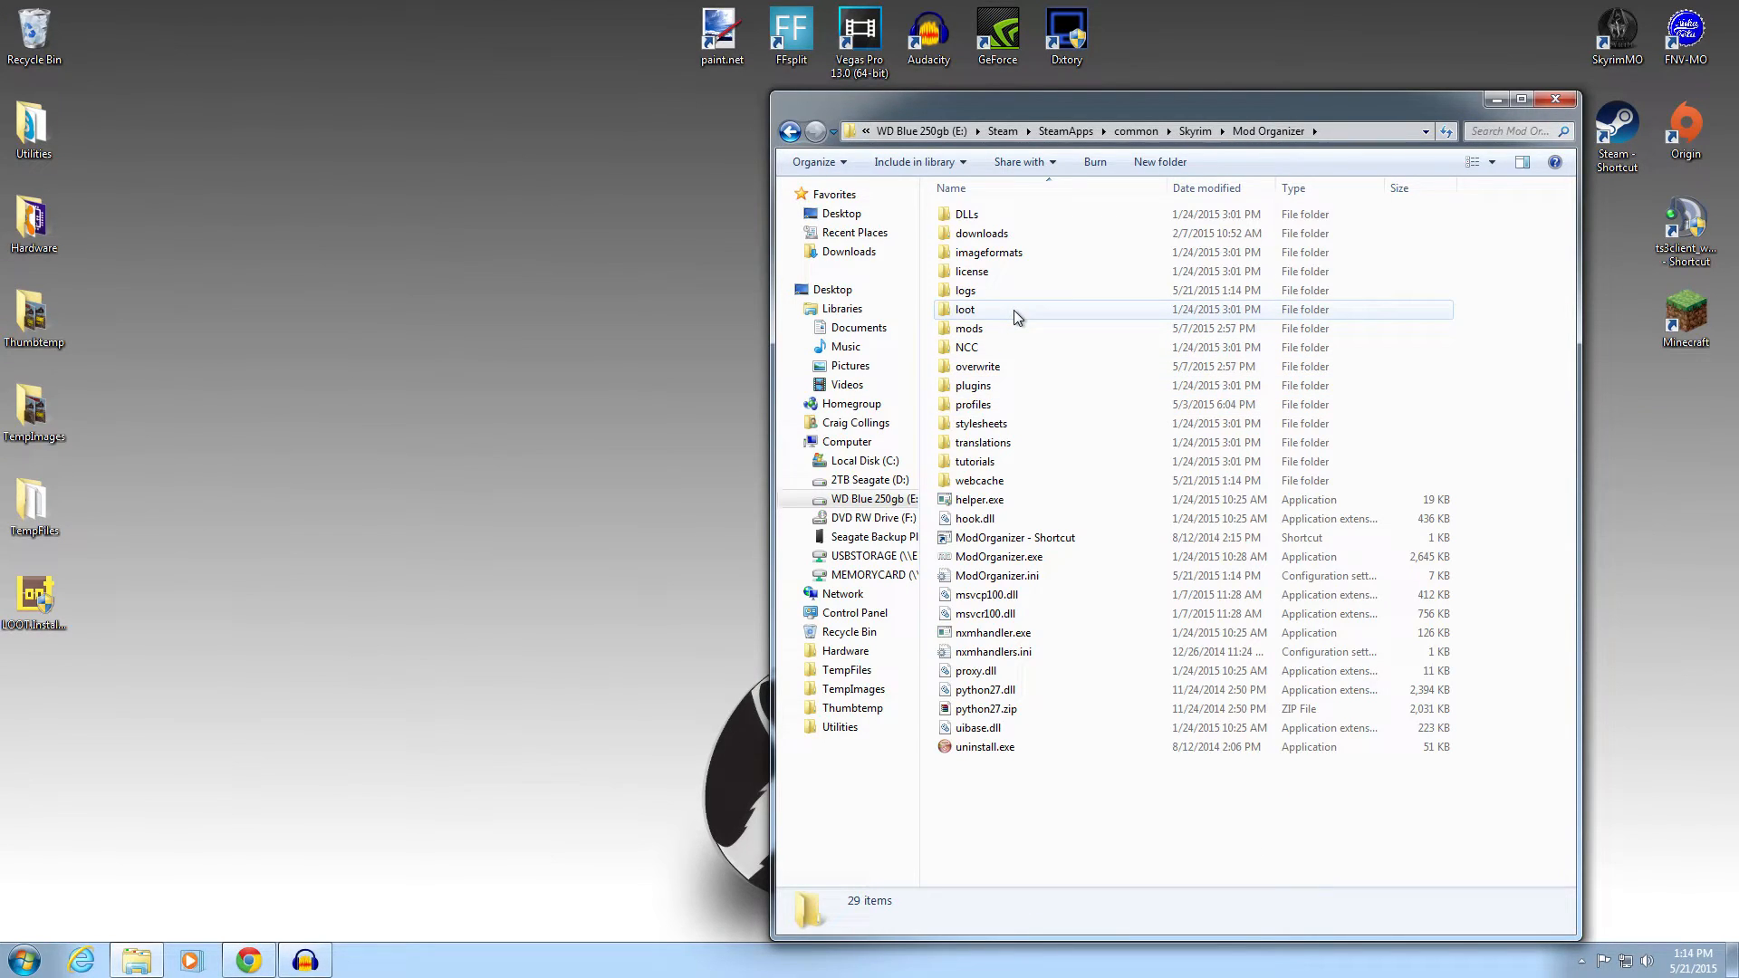
- Check the contents of Skyrim Mod Organizer's built-in loot folder and rename the folder as loot-old
double_click(1015, 313)
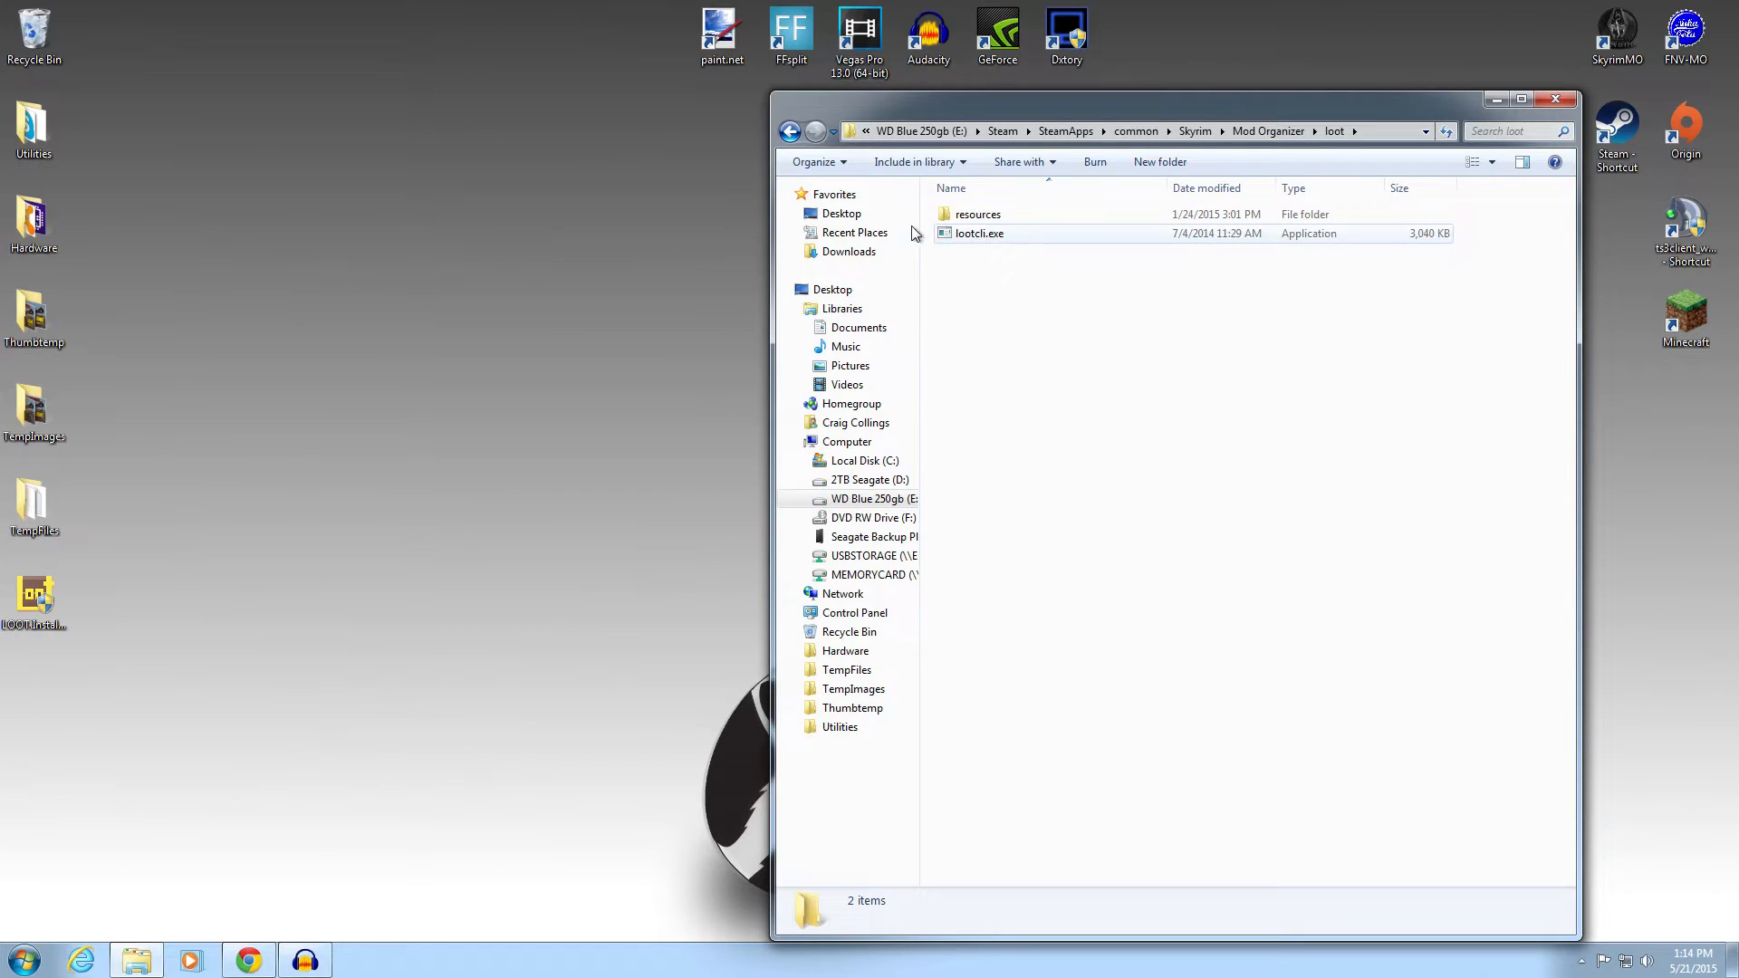
click(787, 133)
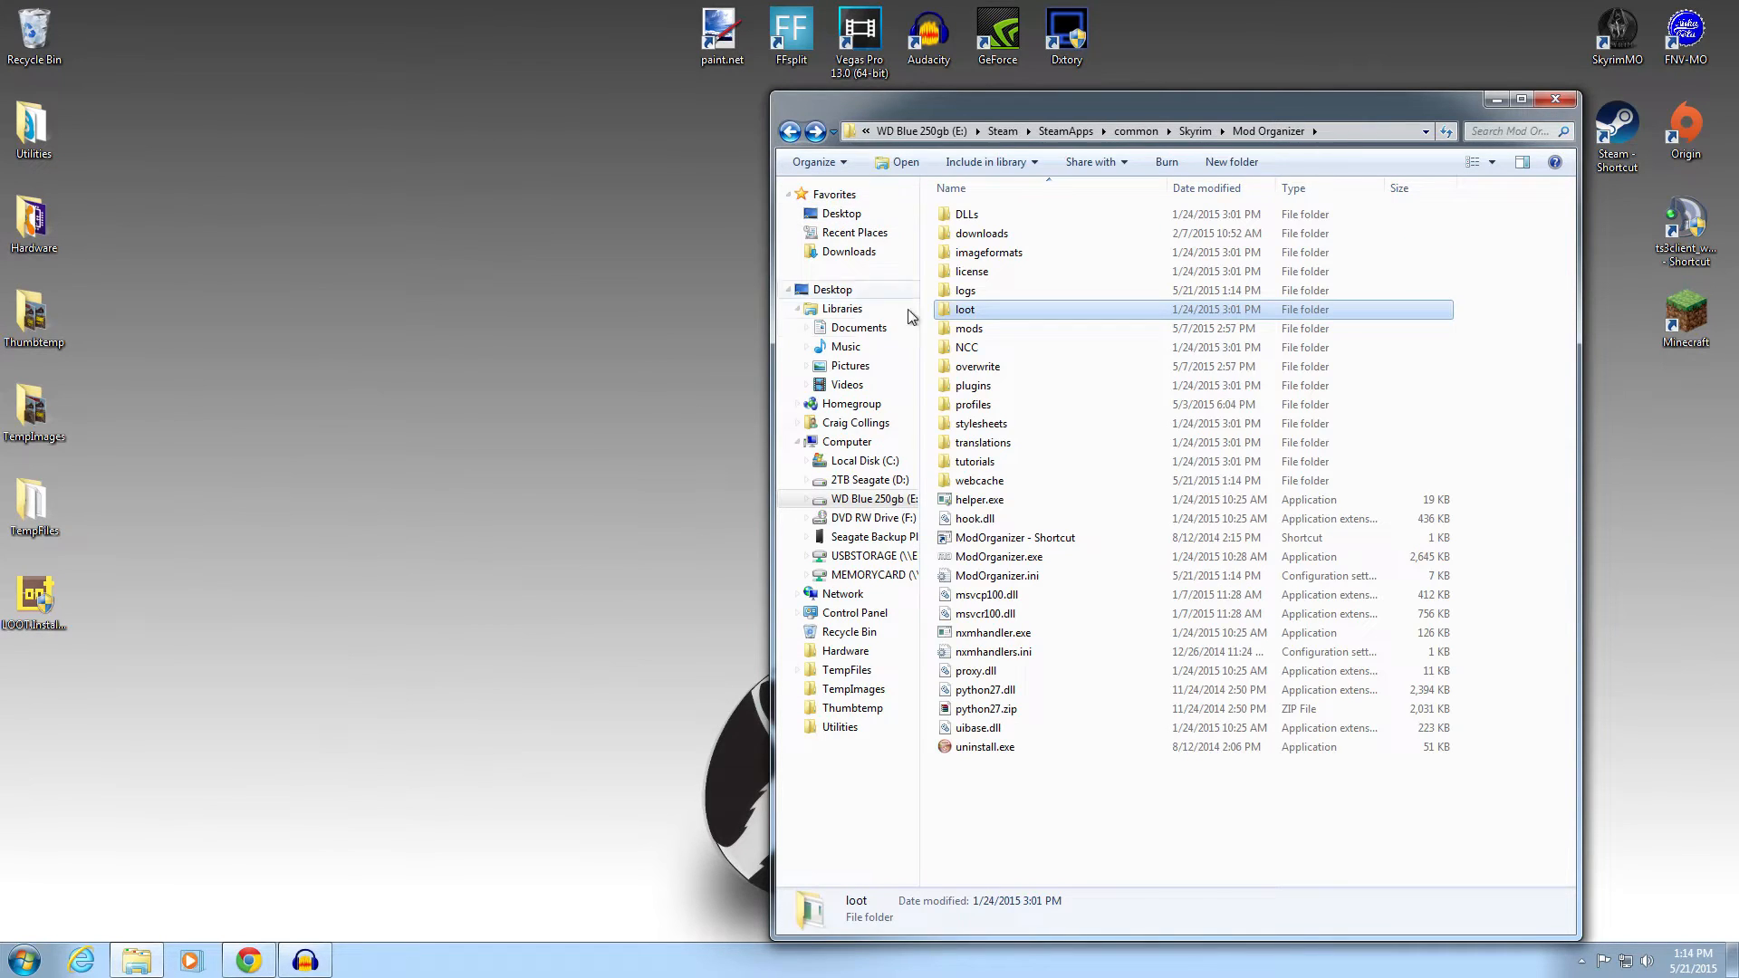
right_click(986, 310)
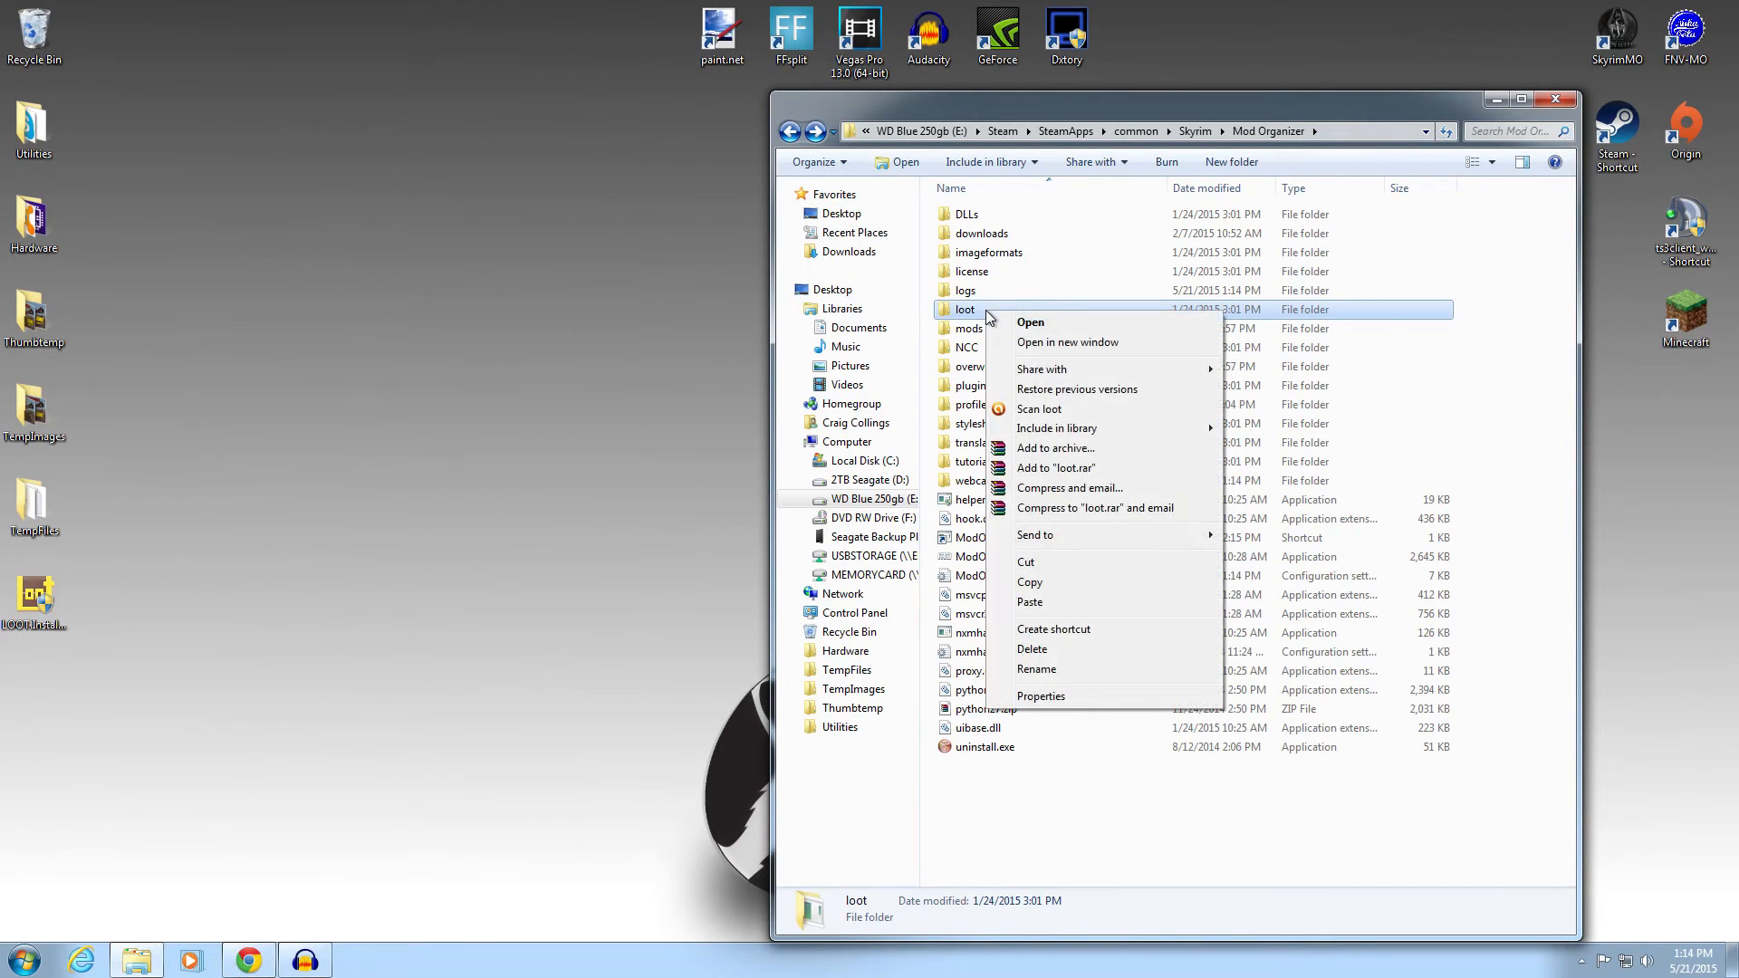
click(1037, 669)
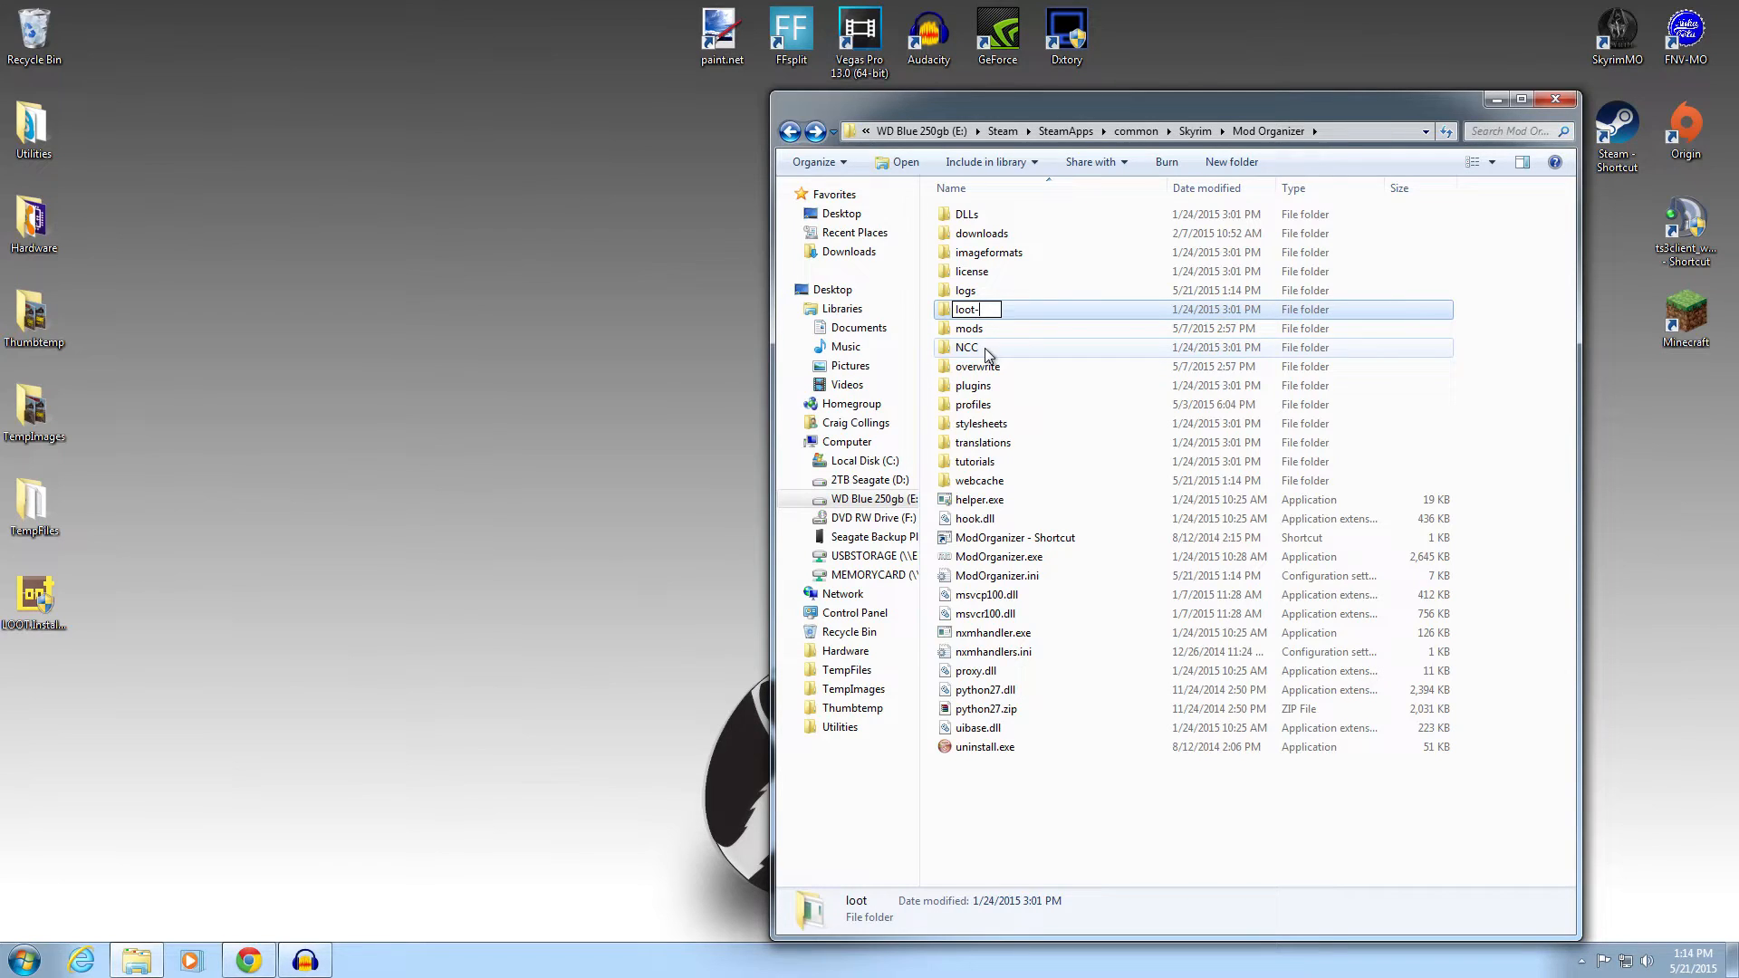
key(Return)
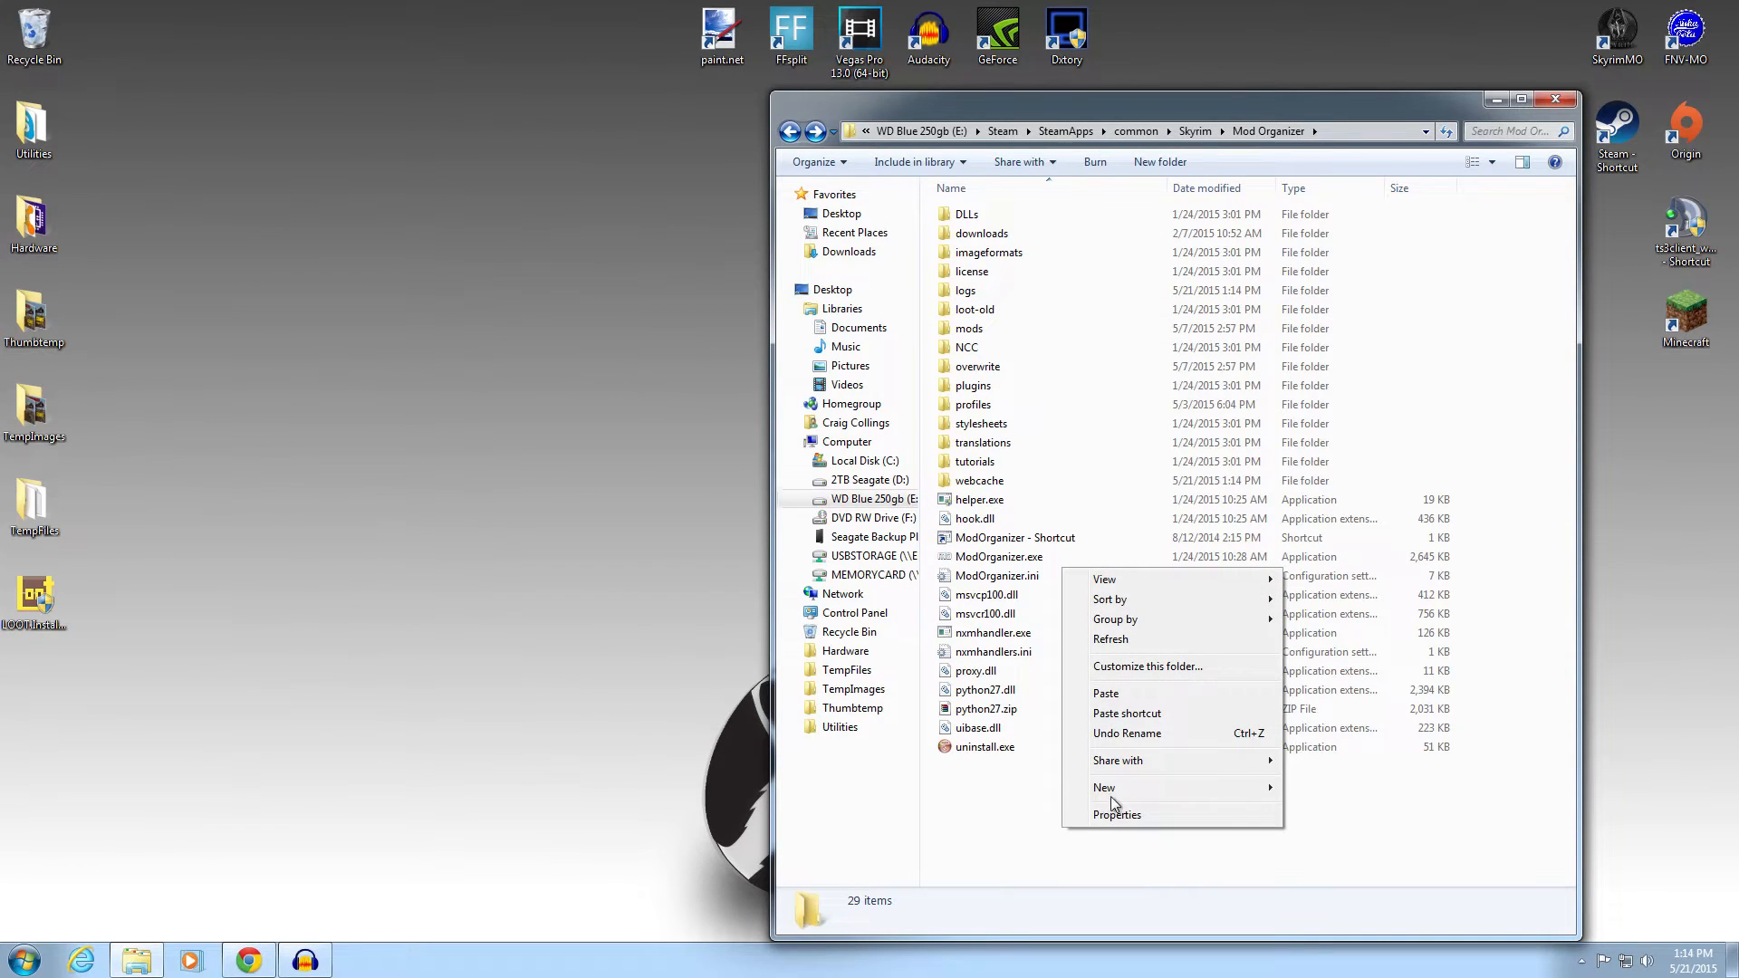
- Create a new folder named loot in the Skyrim Mod Organizer folder
mouse_move(1138, 790)
click(1377, 603)
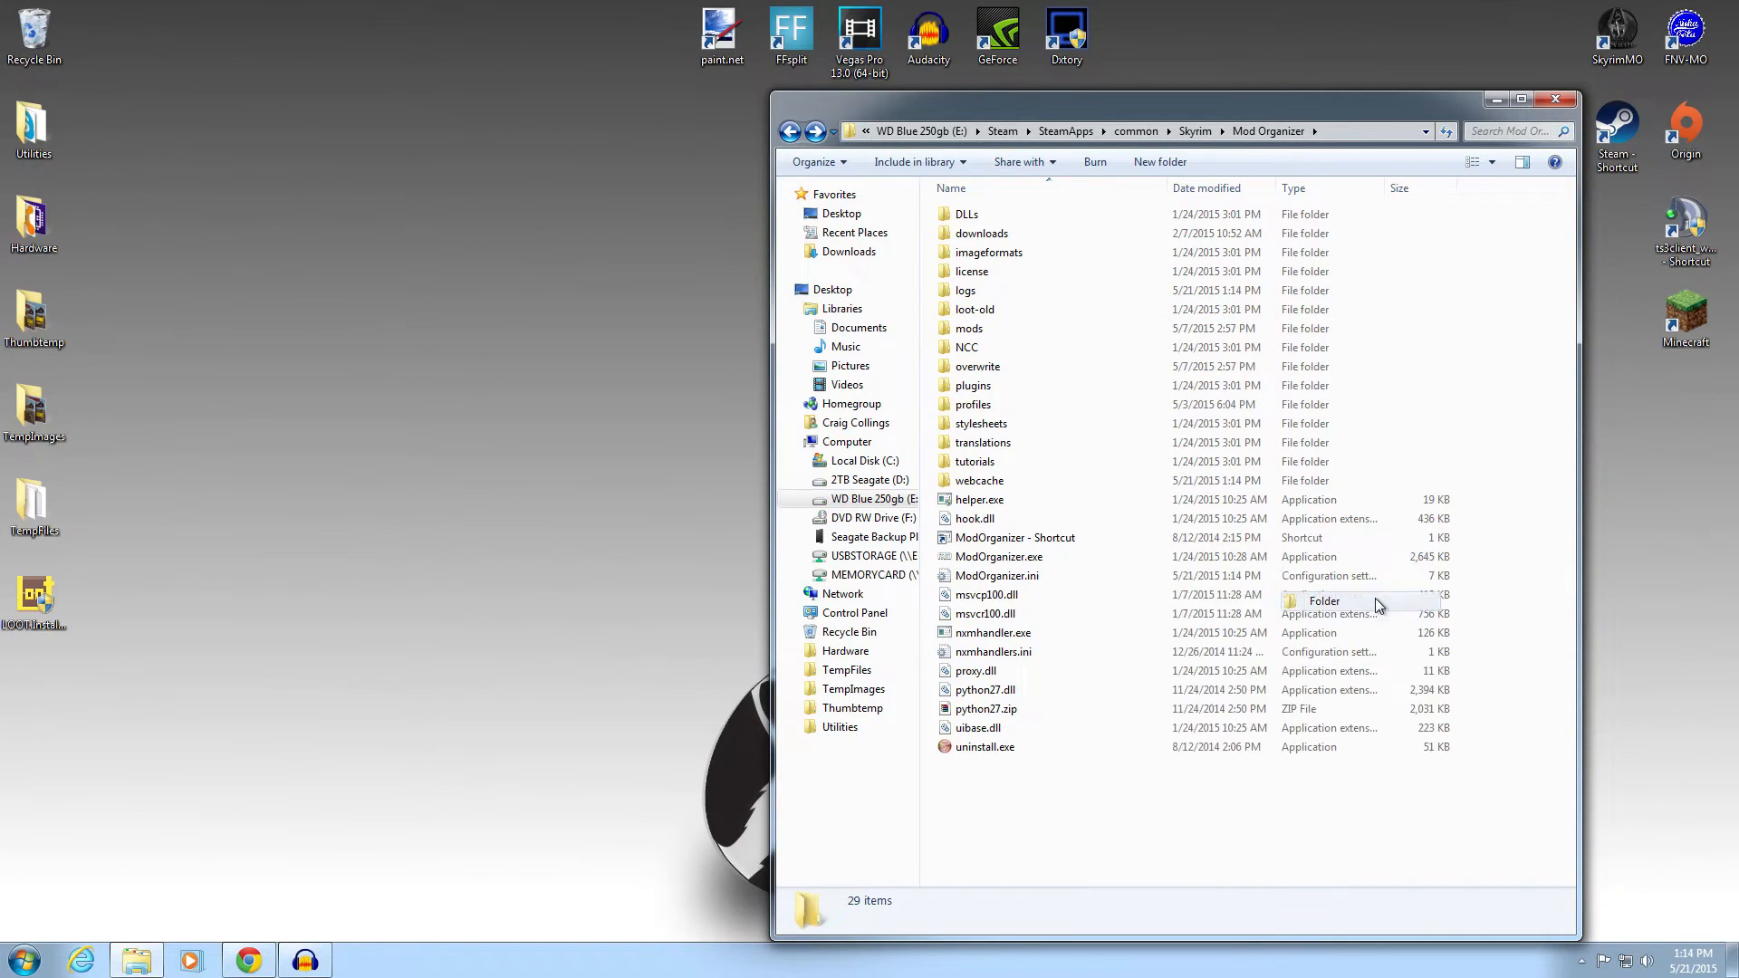
text(loot)
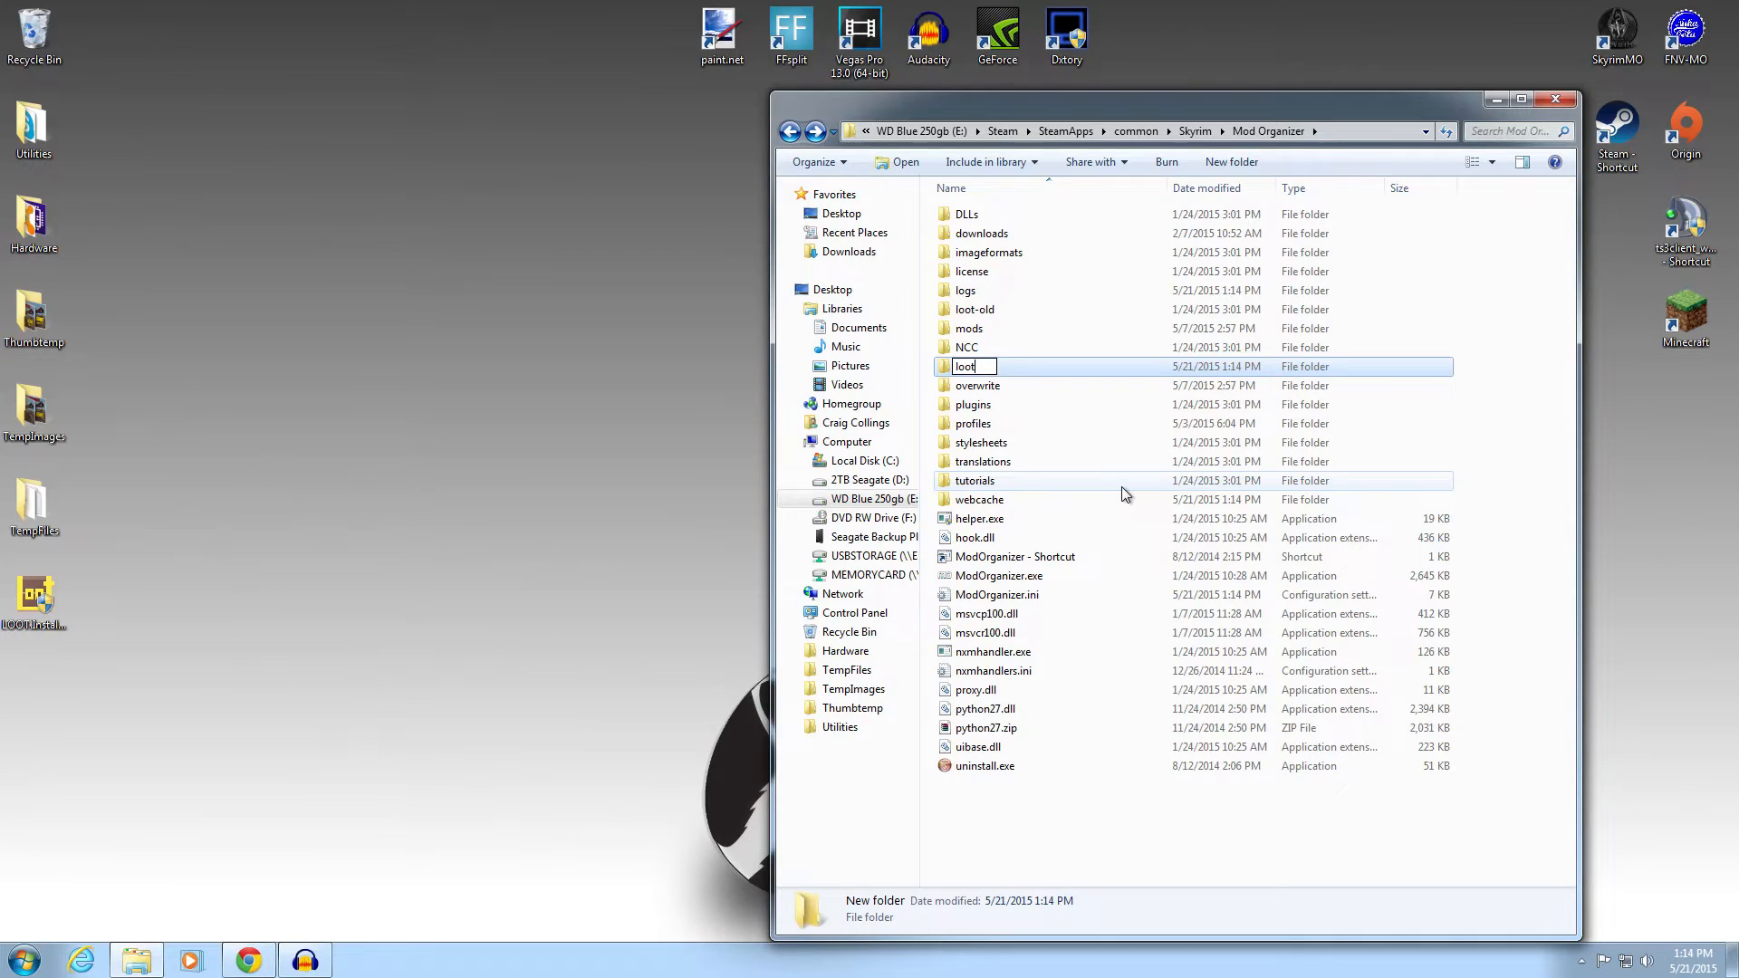
key(Return)
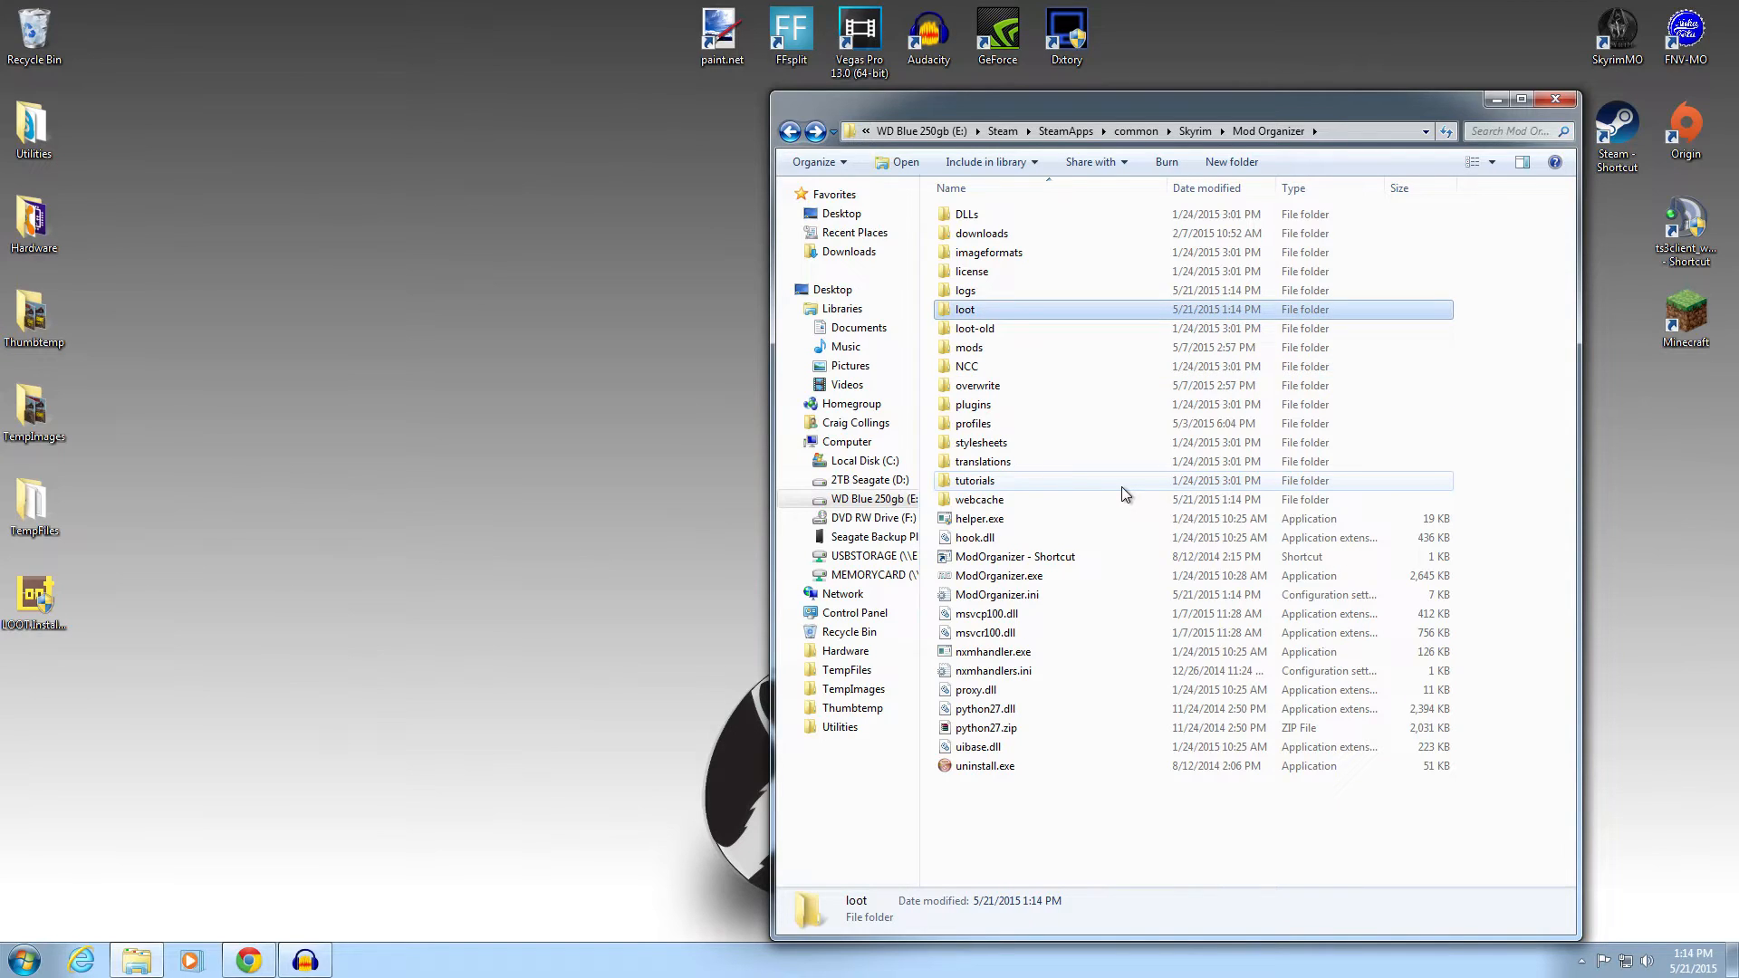
- Paste the copied LOOT program files into the new, empty loot folder
double_click(1003, 308)
right_click(1042, 385)
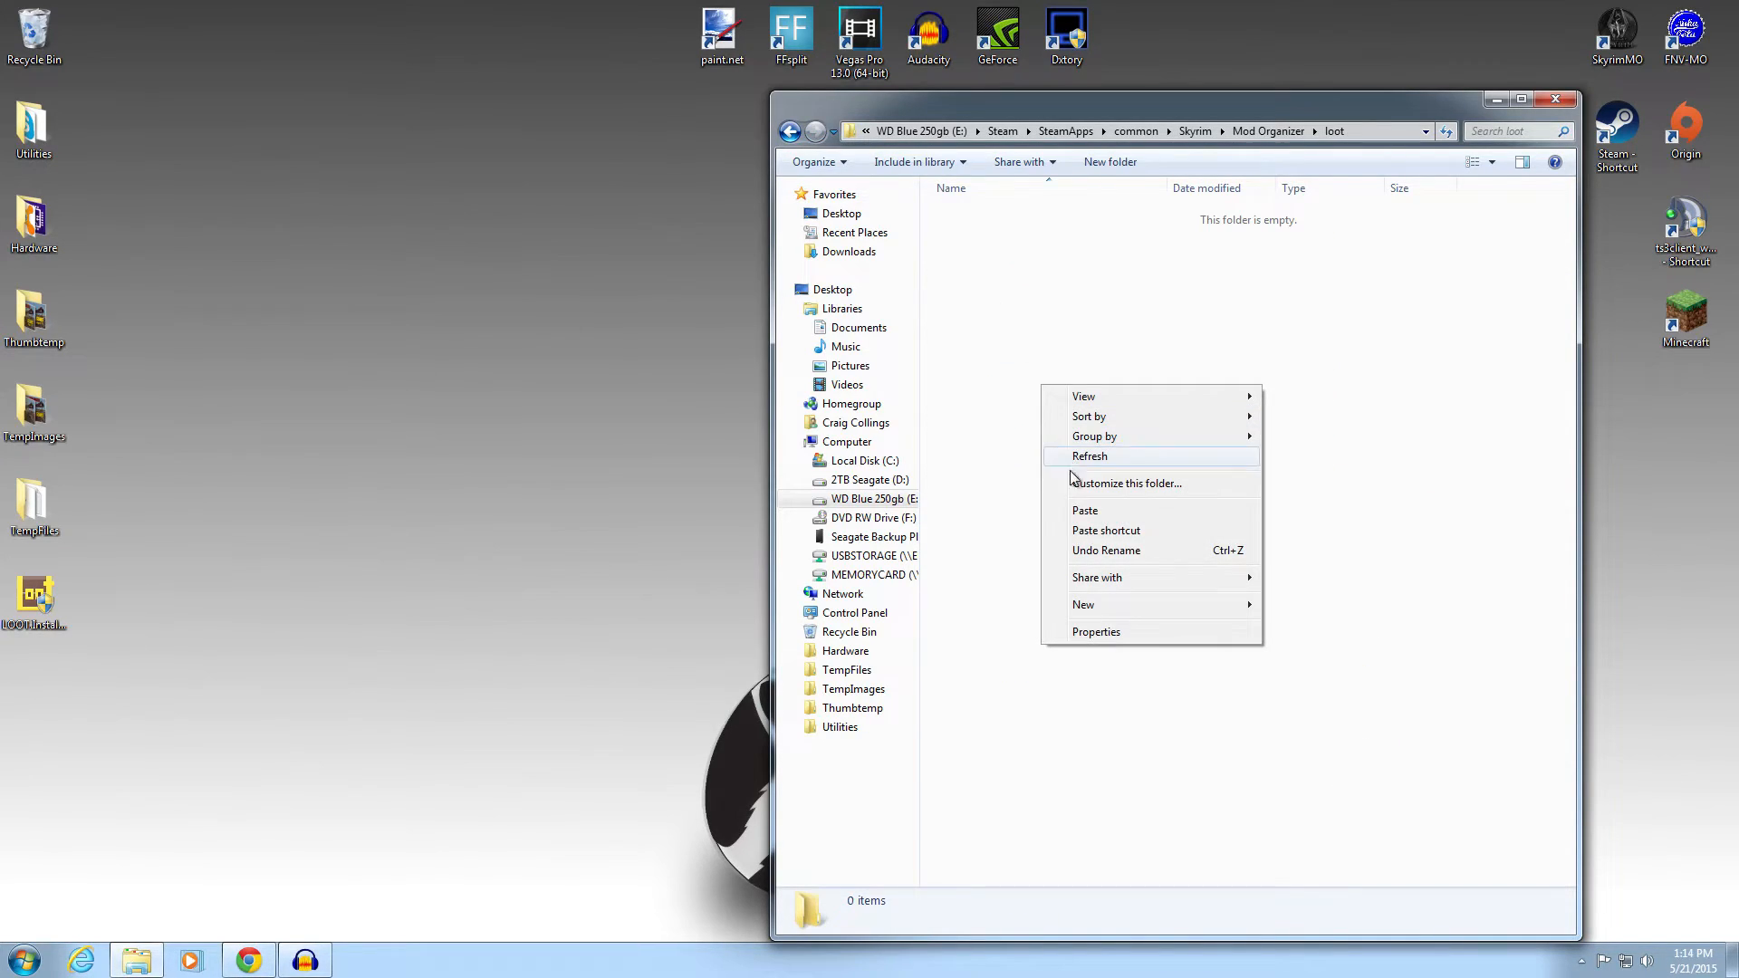
click(1079, 513)
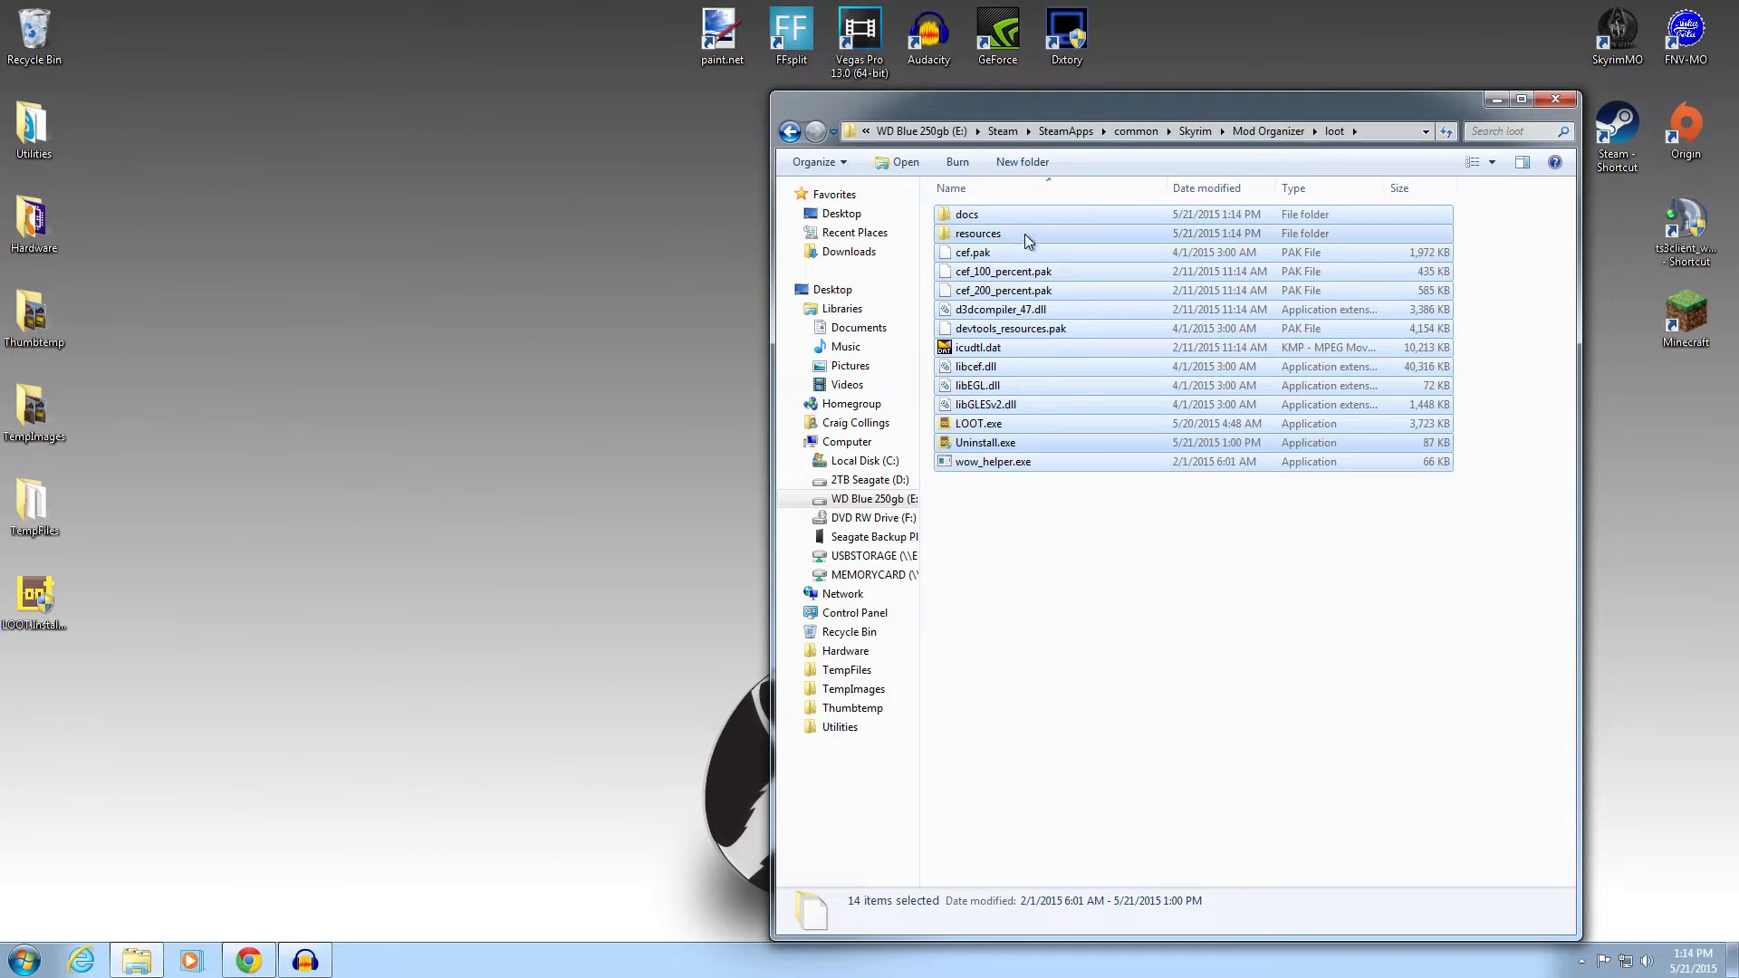
- Rename LOOT.exe in the Skyrim Mod Organizer's loot folder as lootcli.exe and close Windows Explorer
click(996, 424)
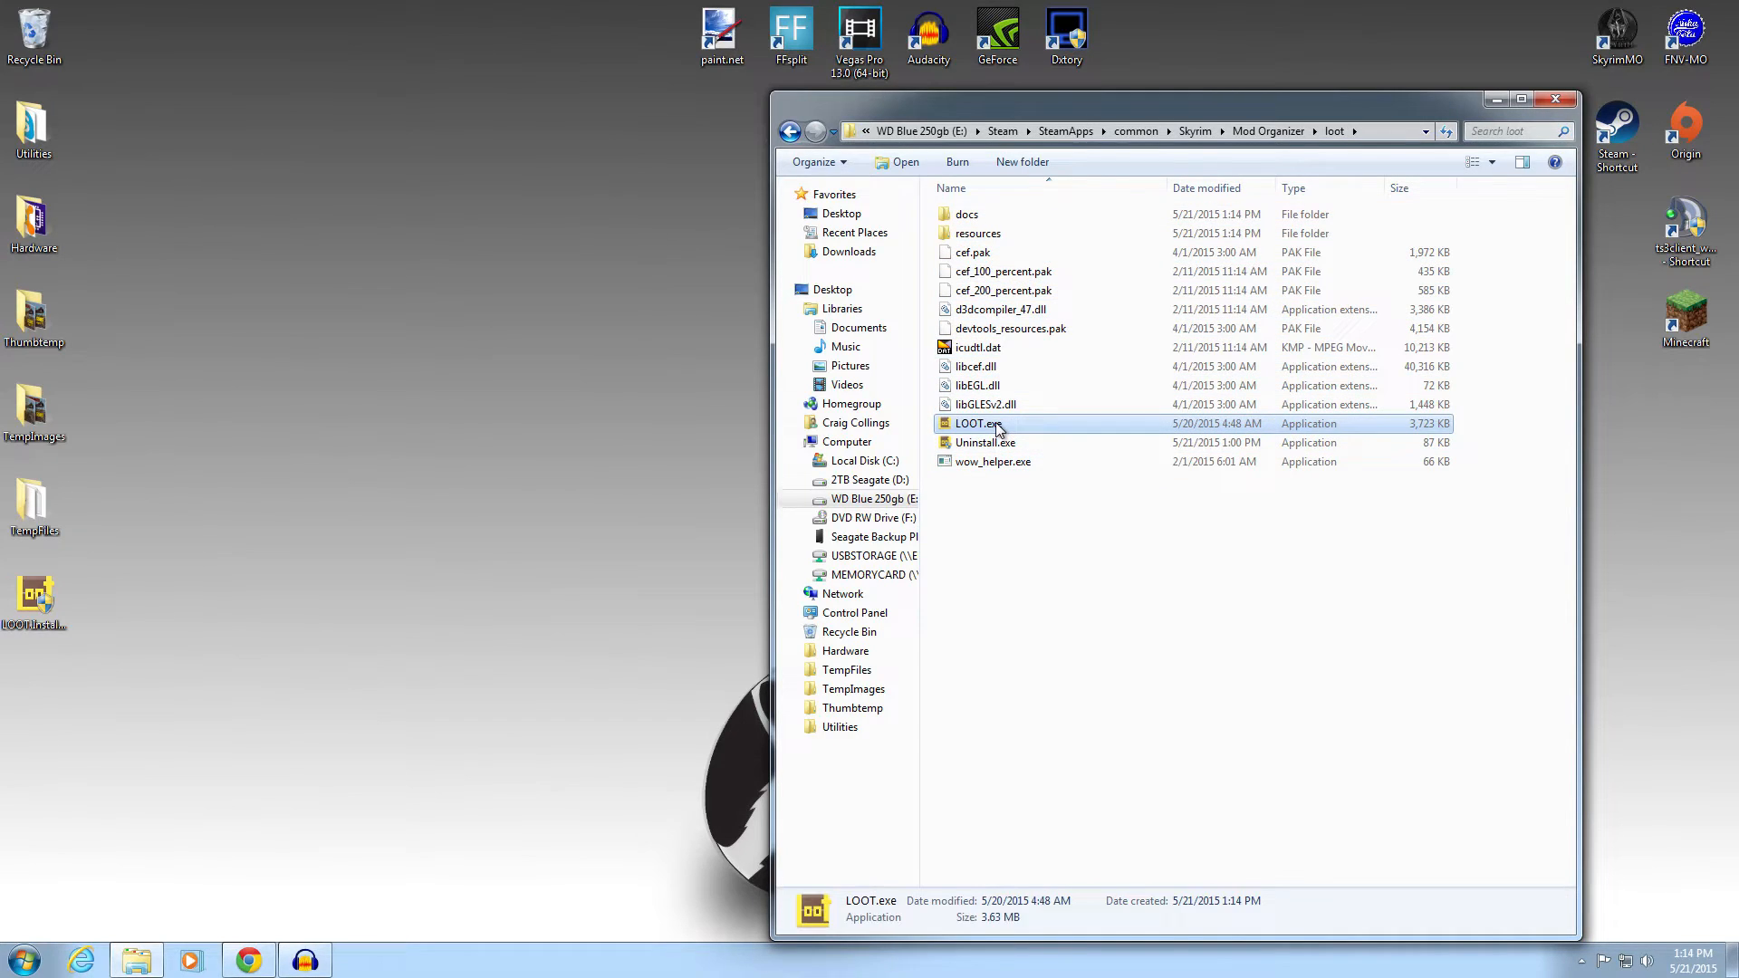
right_click(998, 426)
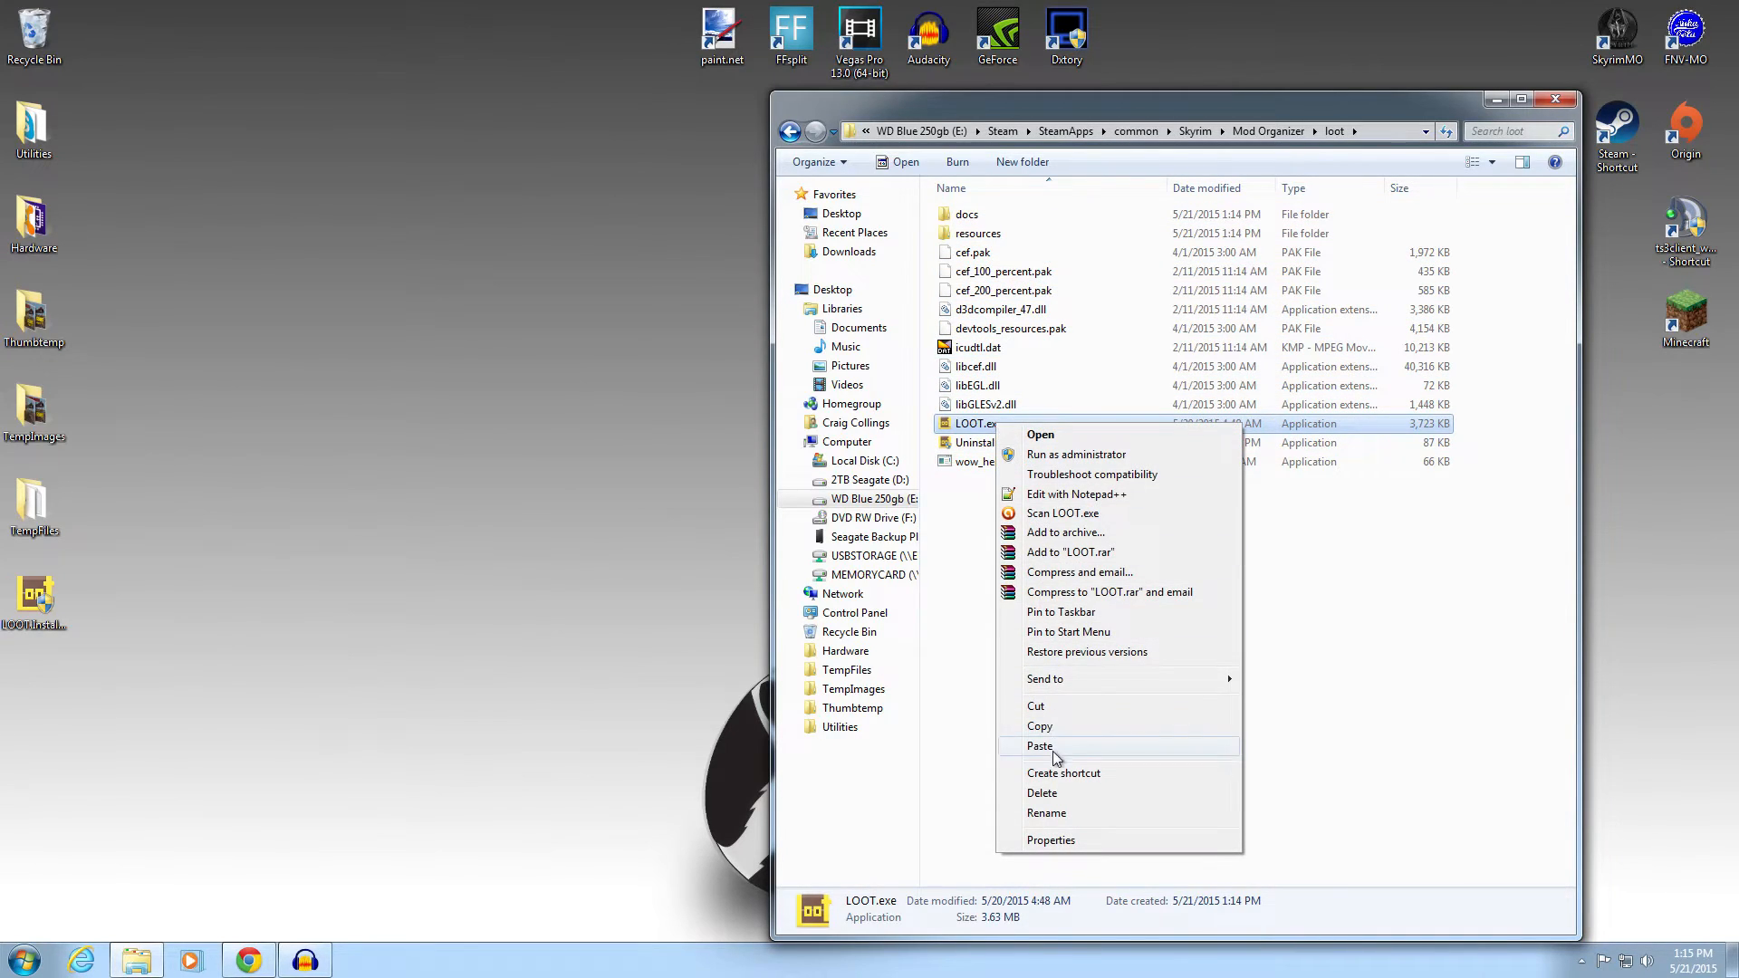
click(1048, 813)
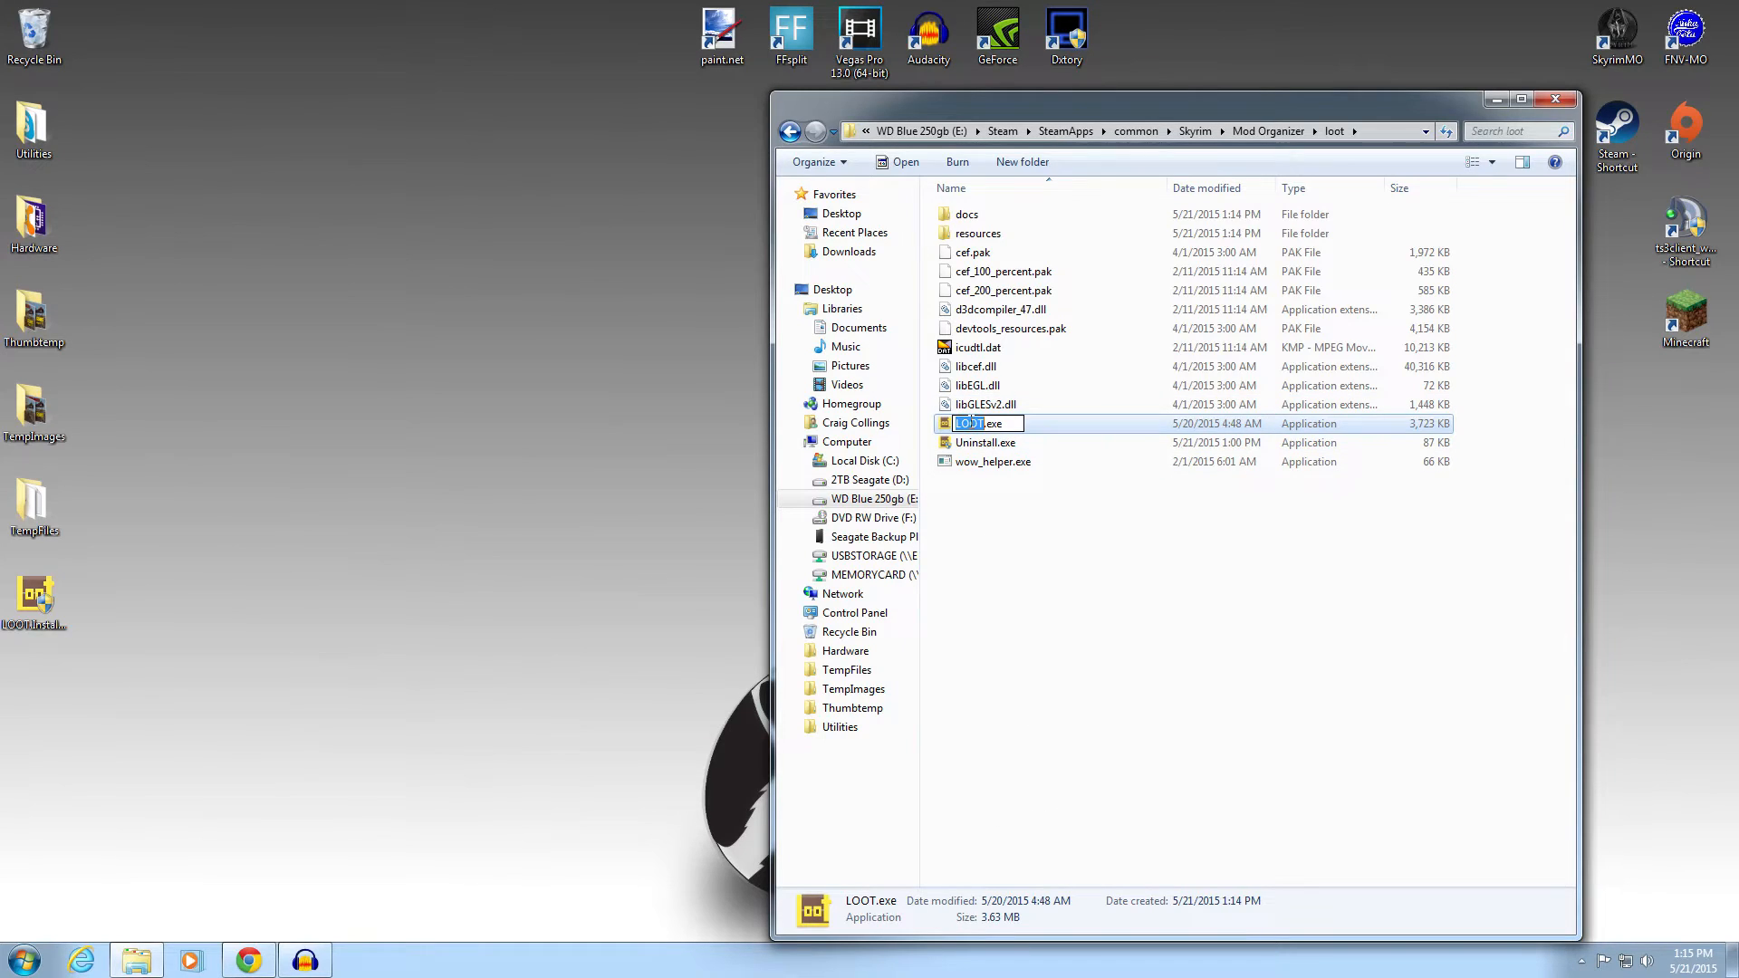
text(lootcli)
click(1008, 561)
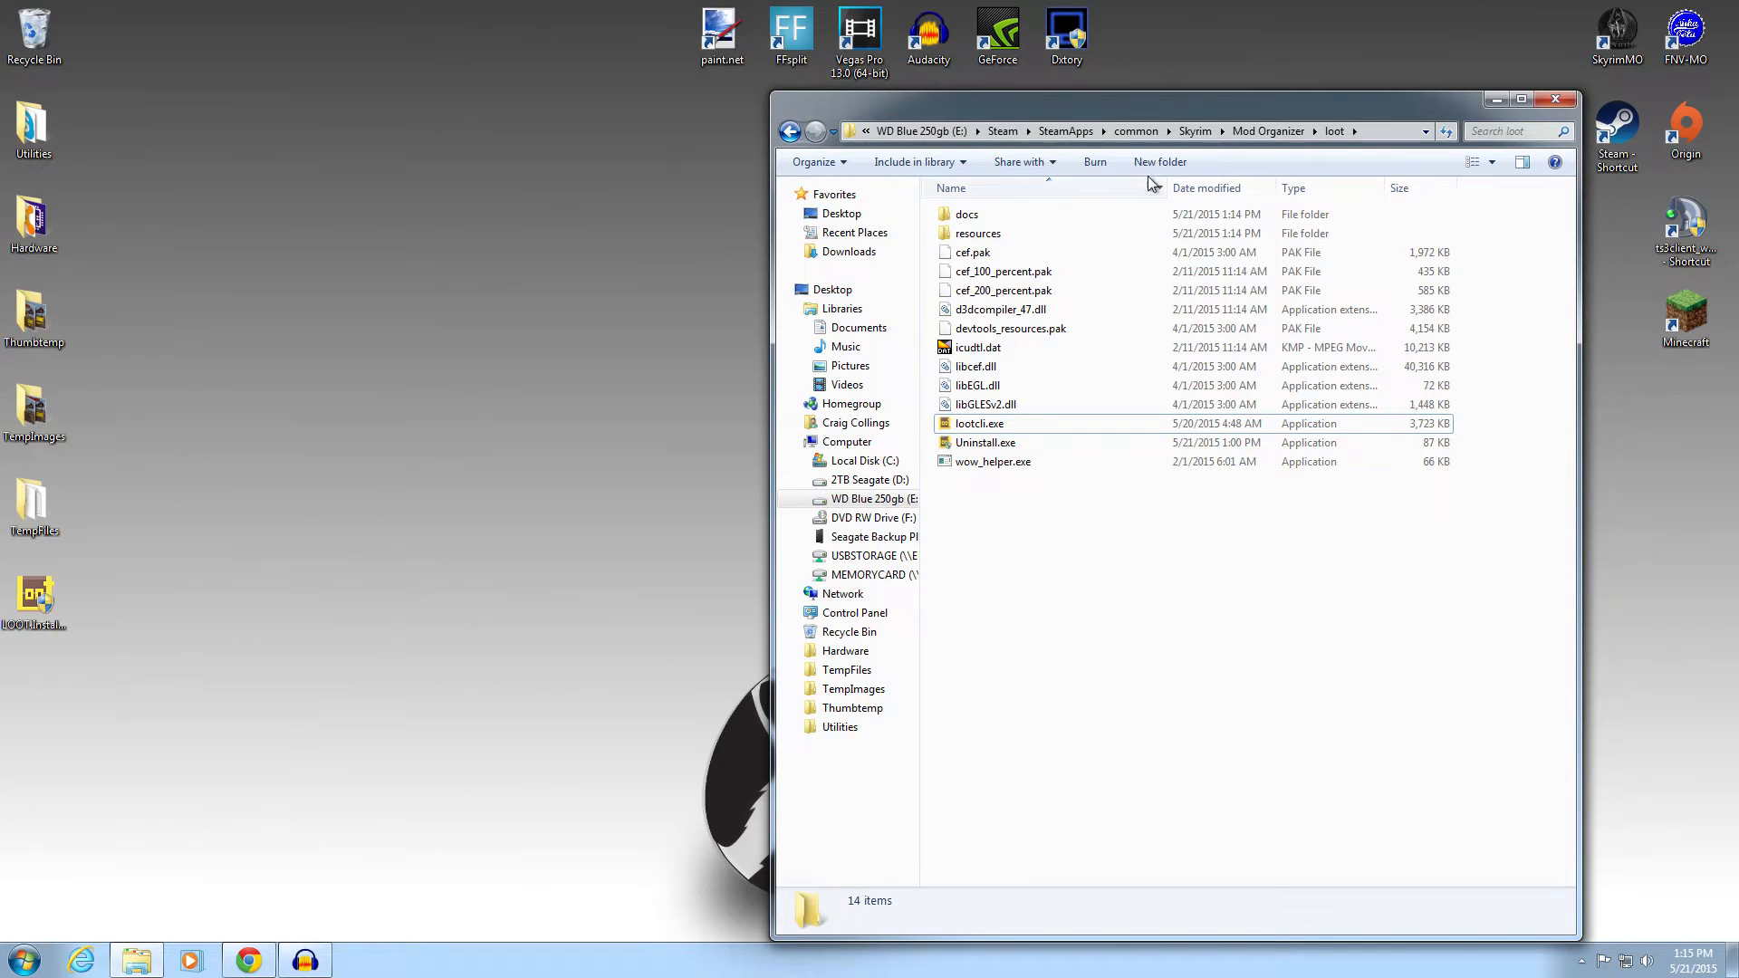
click(1566, 98)
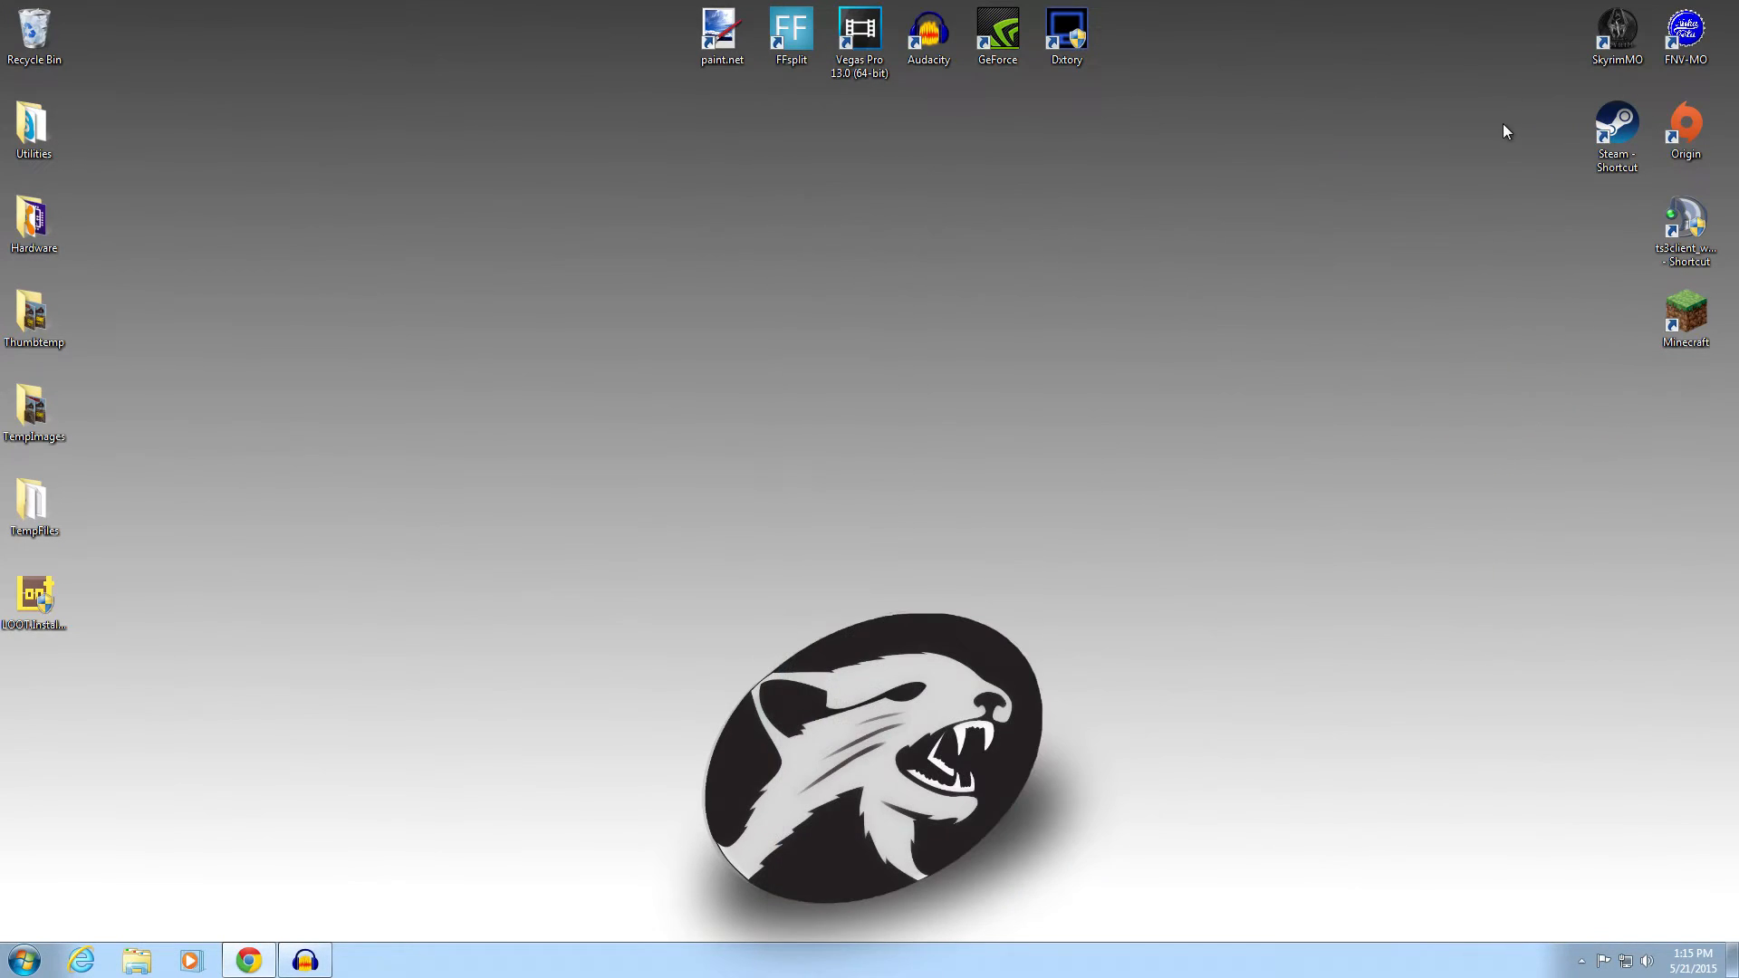
- Open Skyrim Mod Organizer, start a sort of the plugins, and switch the LOOT window's game to TES V: Skyrim
double_click(1614, 36)
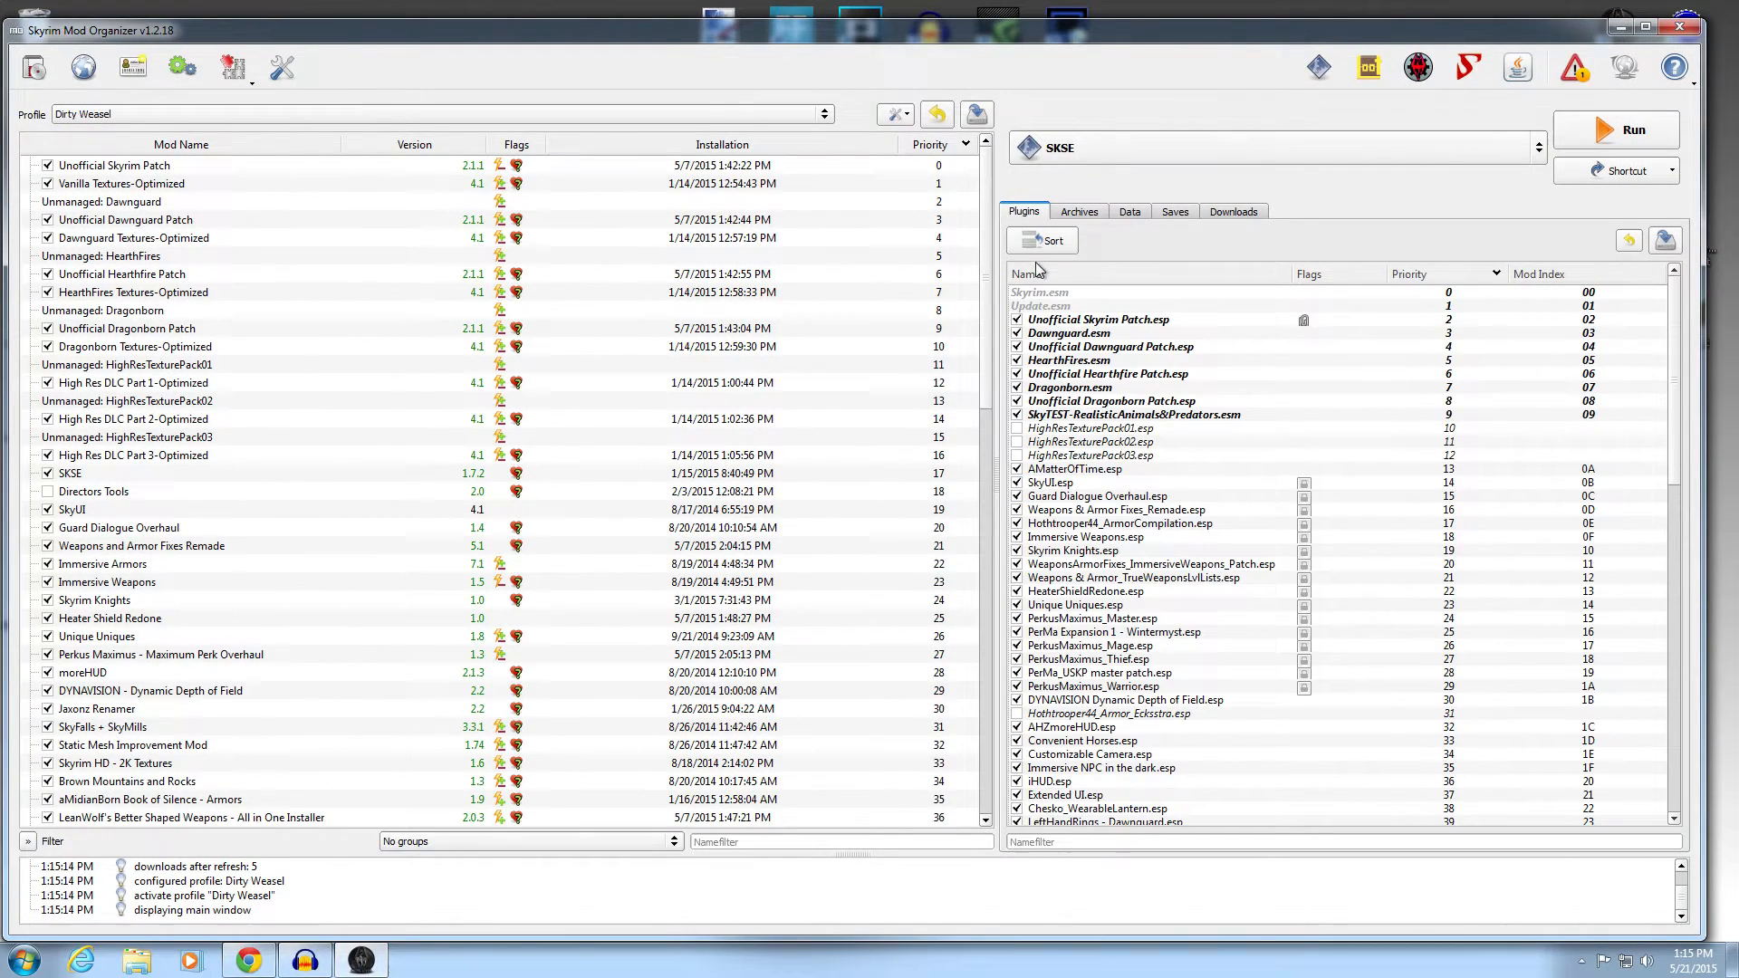
click(1040, 243)
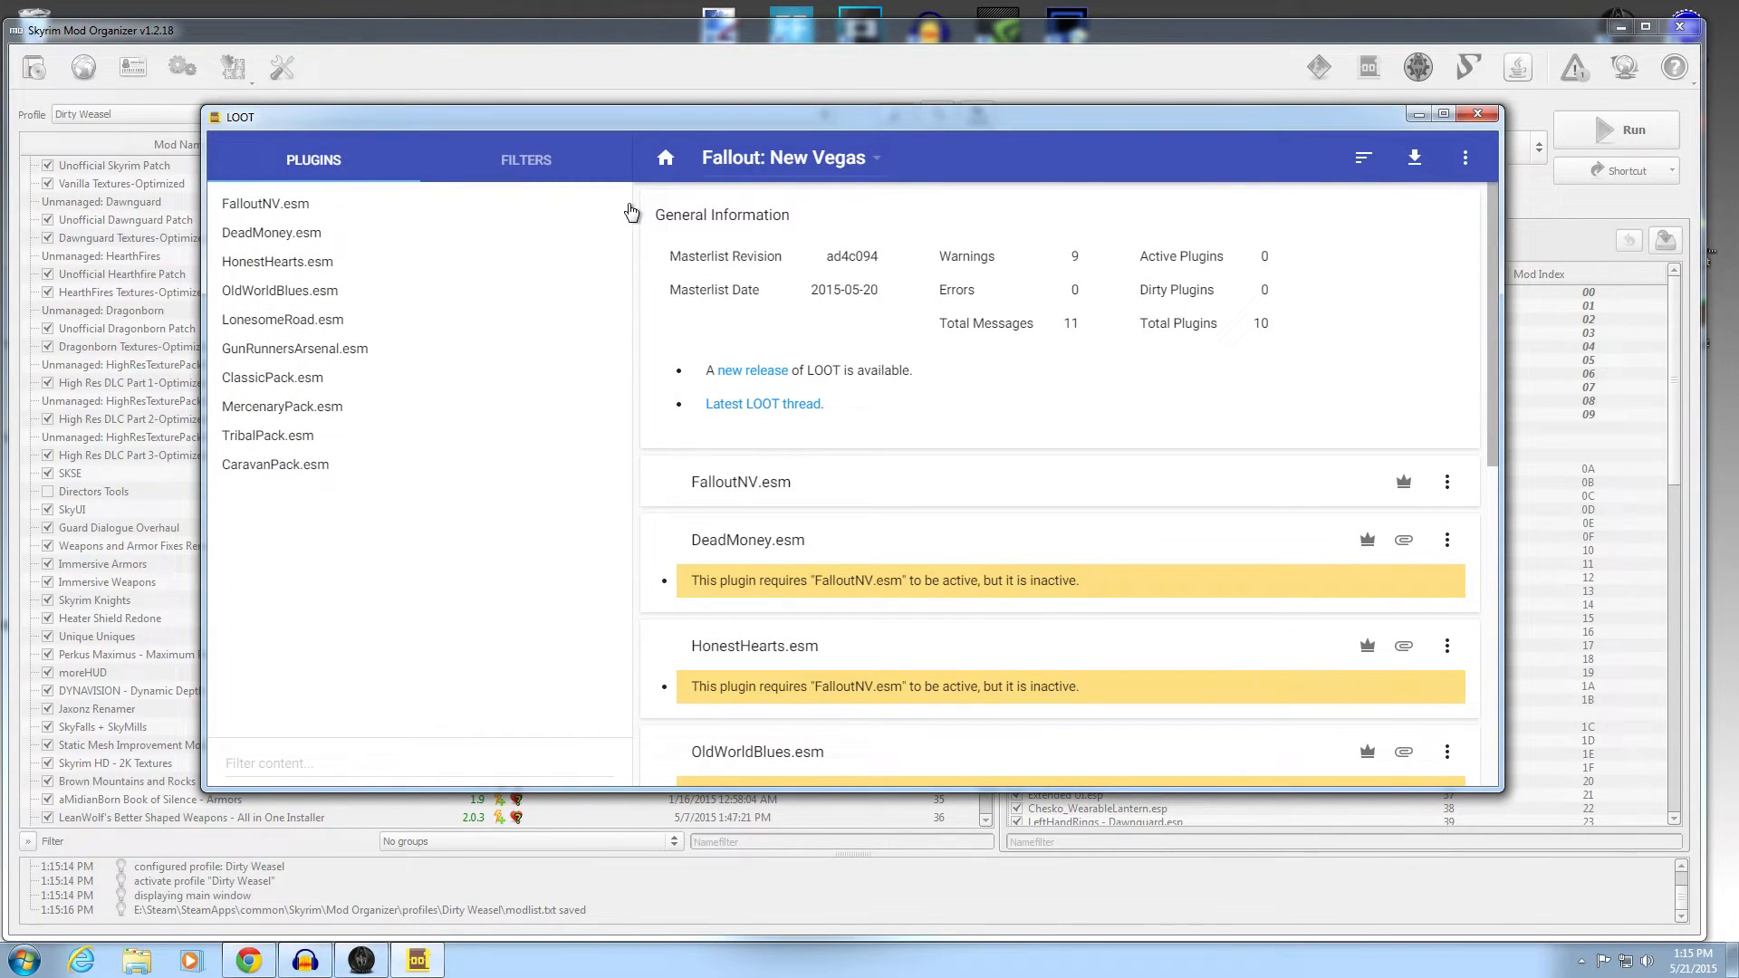
click(875, 163)
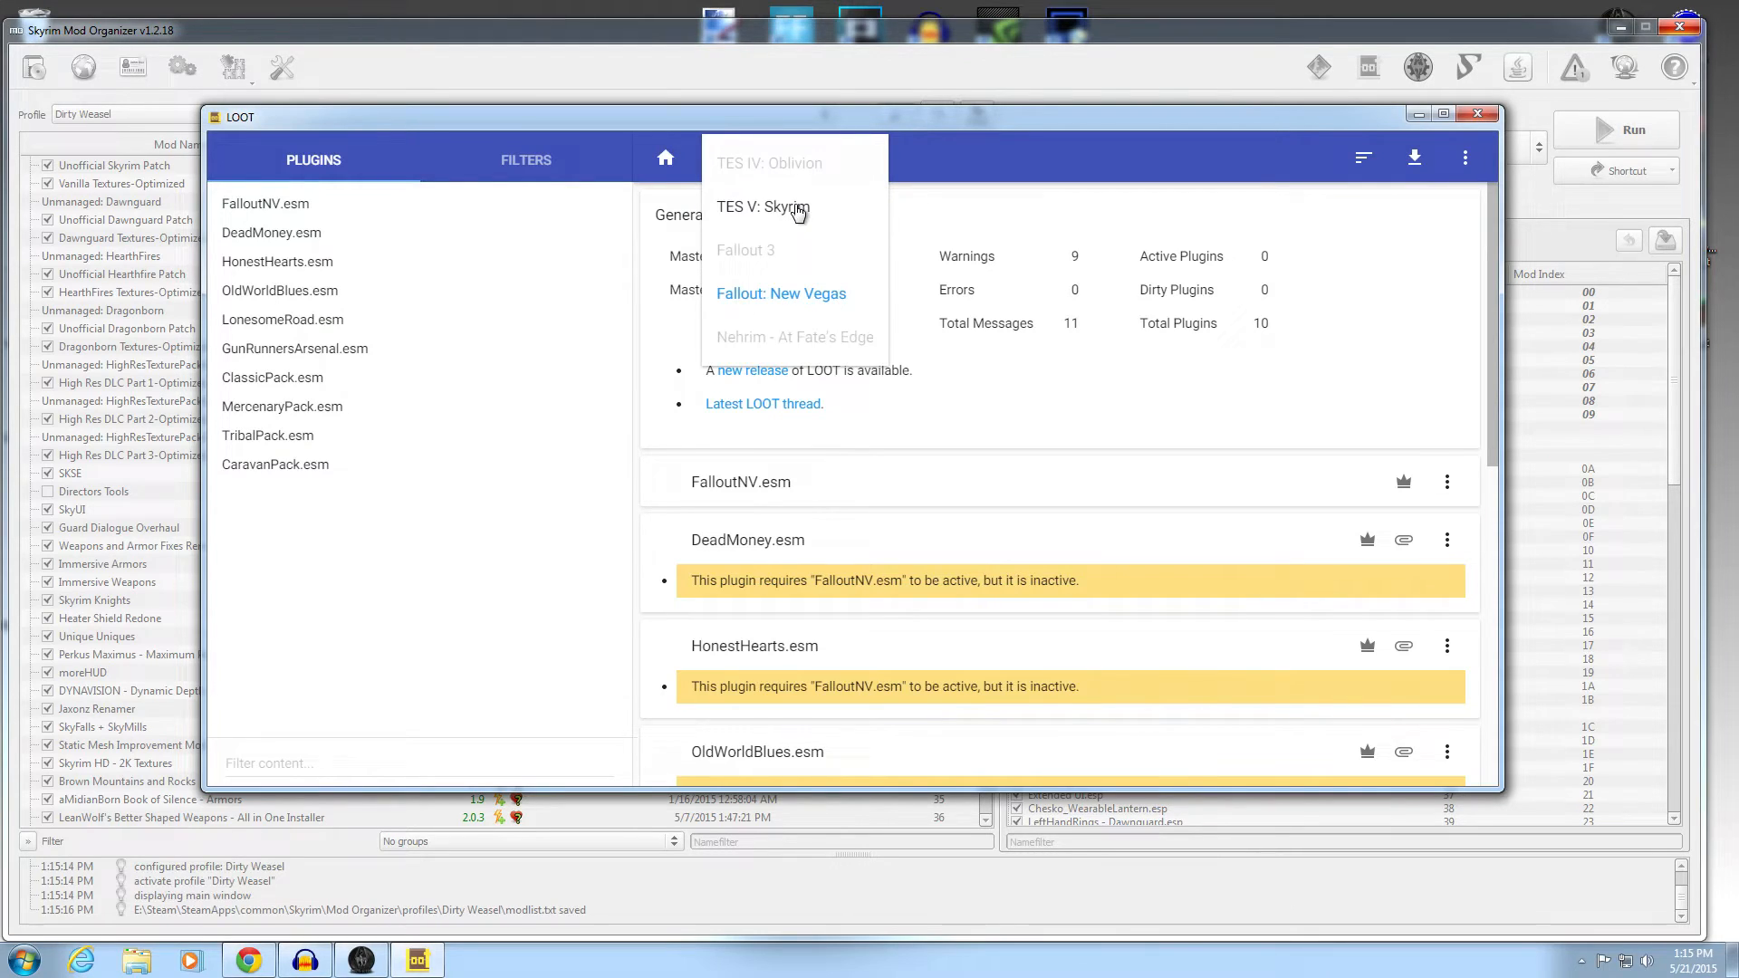
click(797, 208)
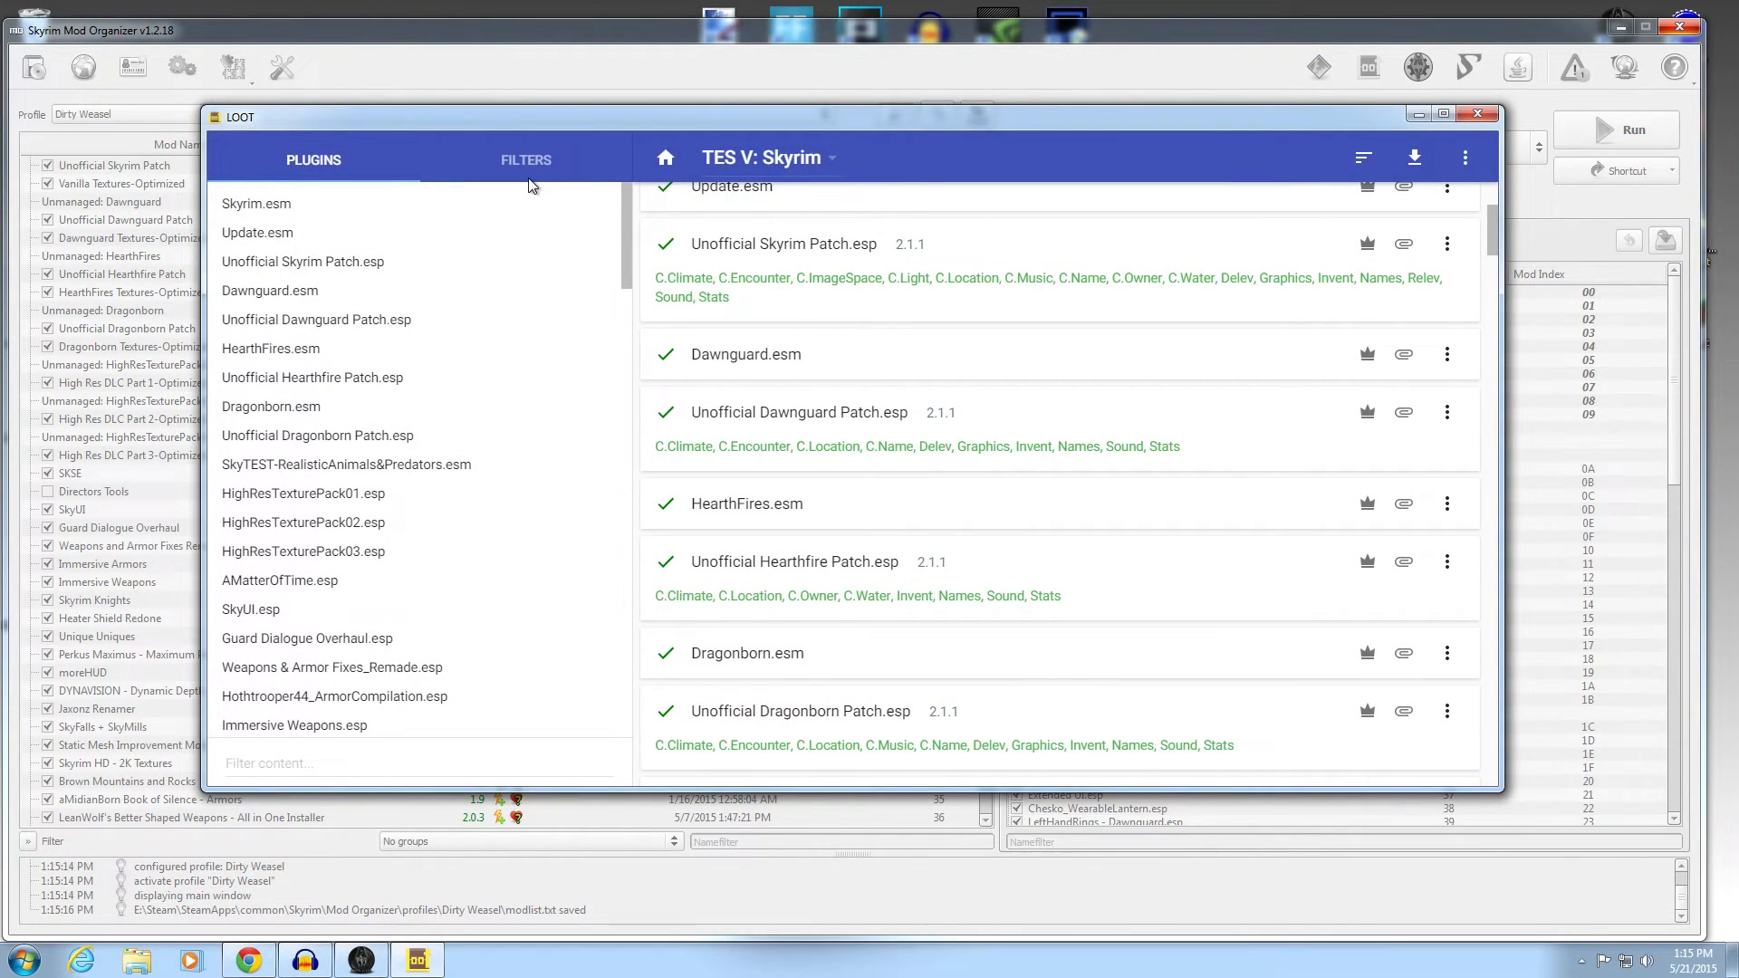
- Look over LOOT's filters and Skyrim plugin list, and close LOOT
click(530, 172)
click(319, 163)
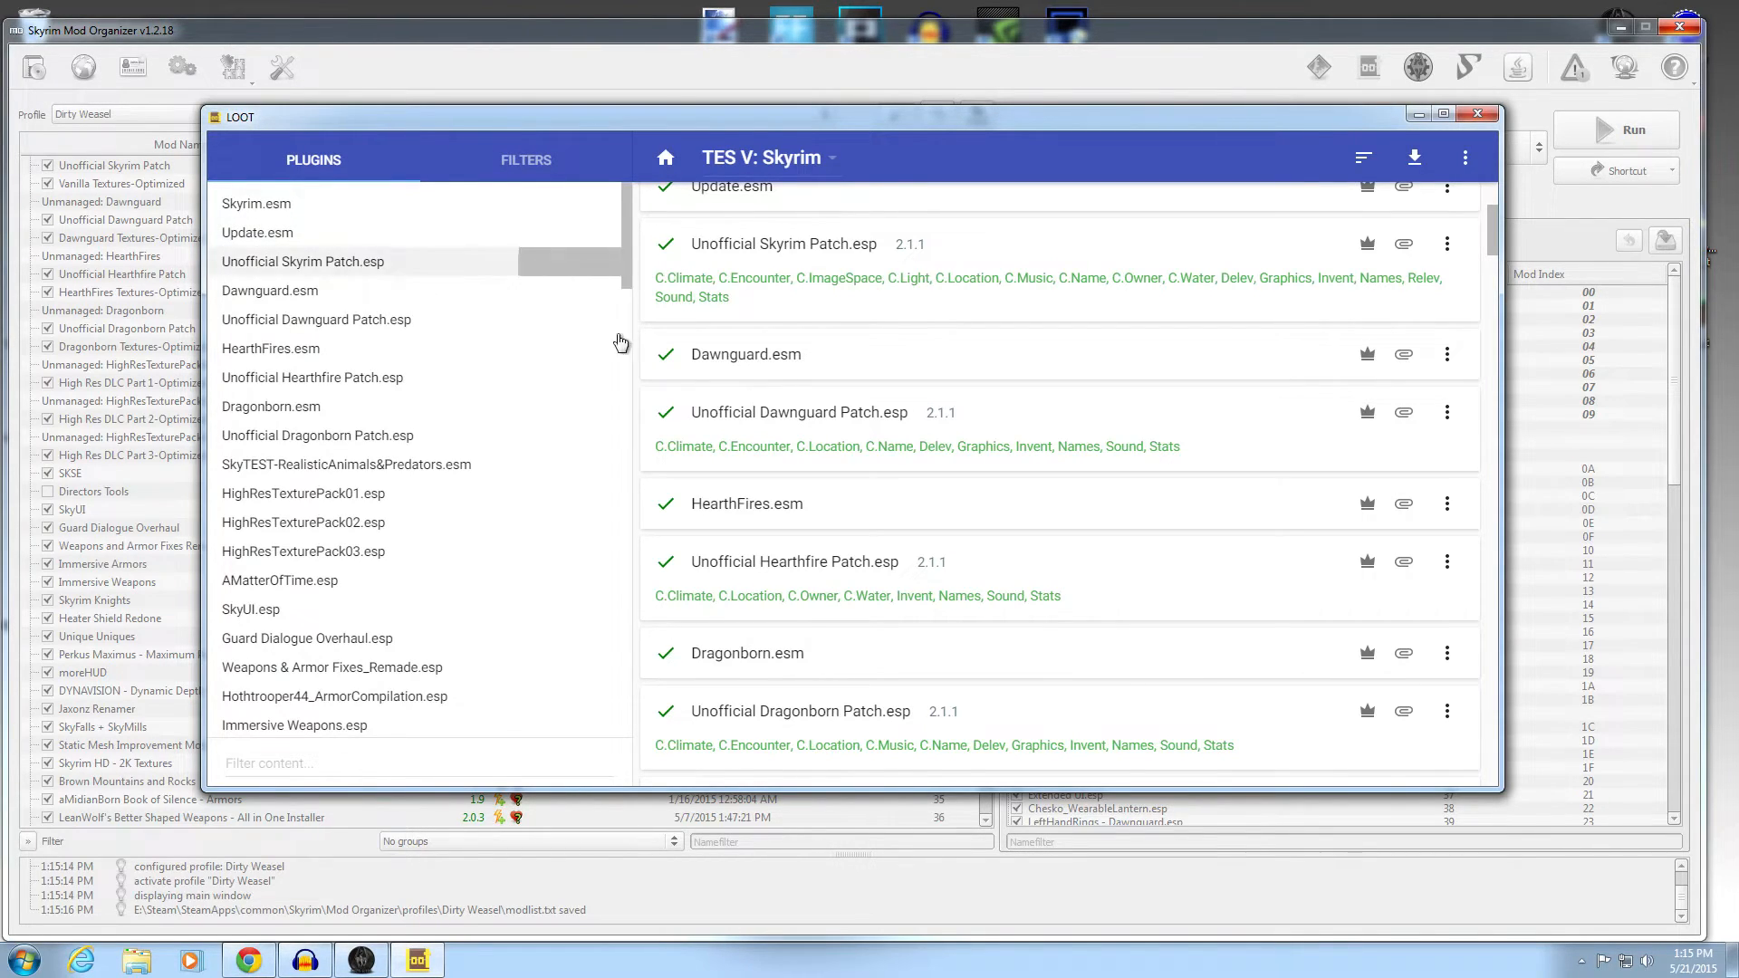
mouse_move(630, 253)
mouse_down()
mouse_move(642, 702)
mouse_move(646, 235)
mouse_up()
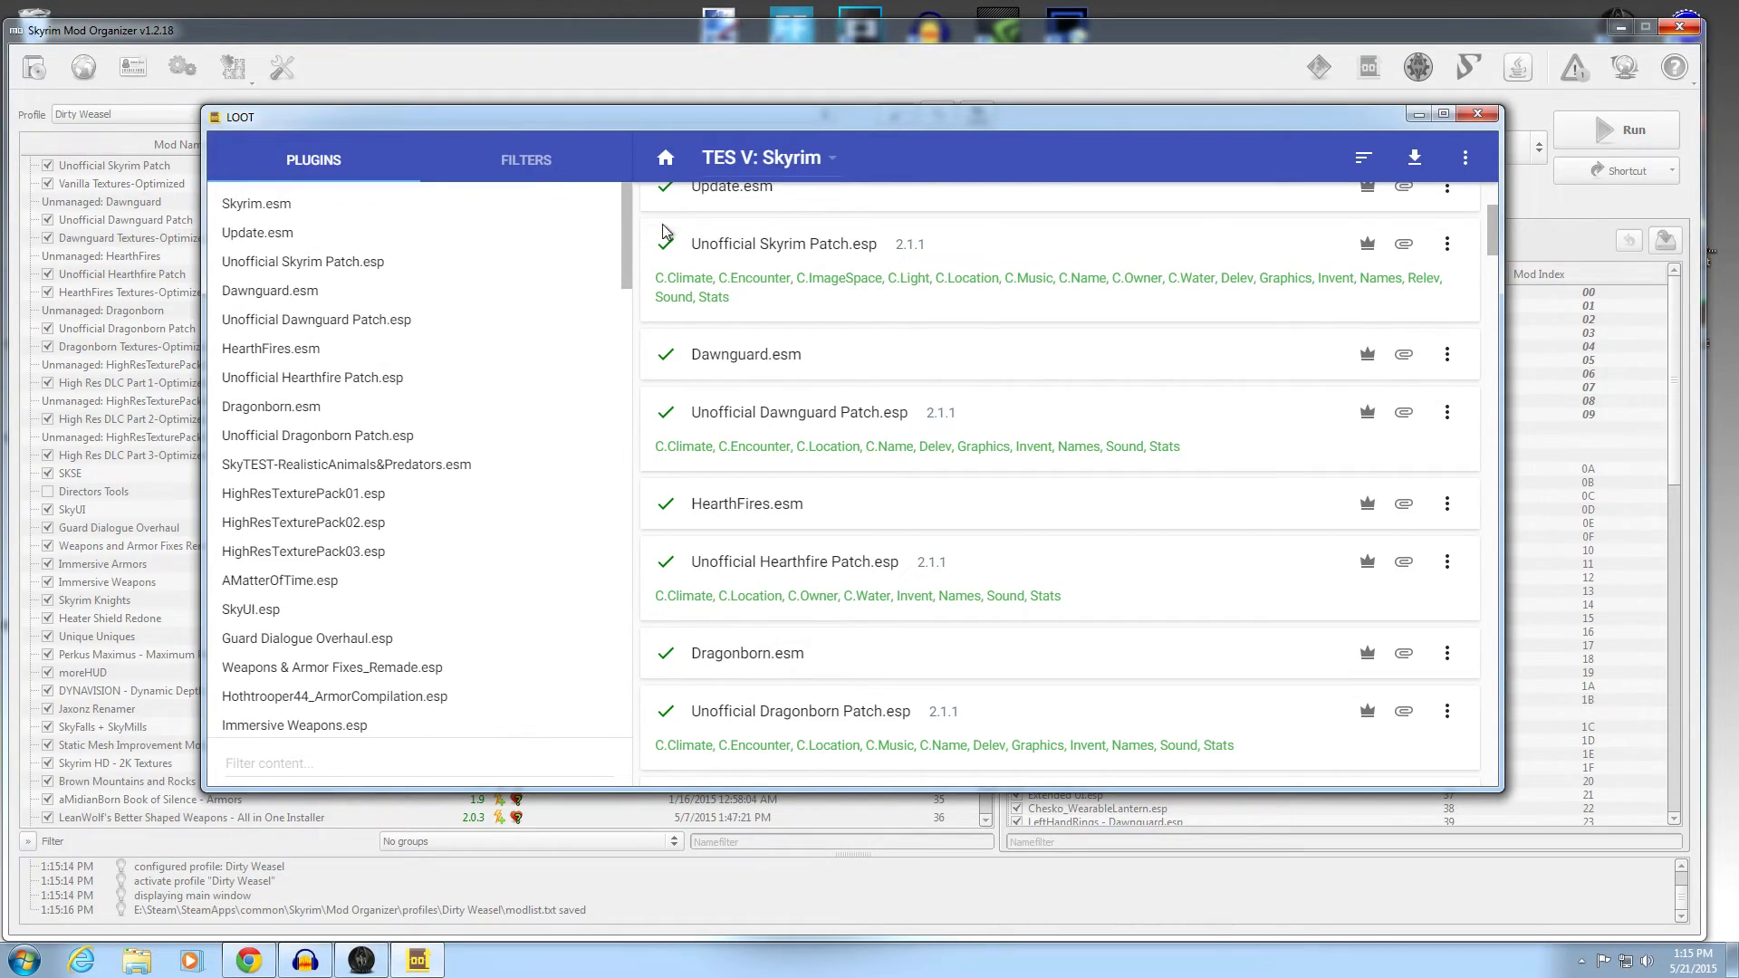
click(1478, 115)
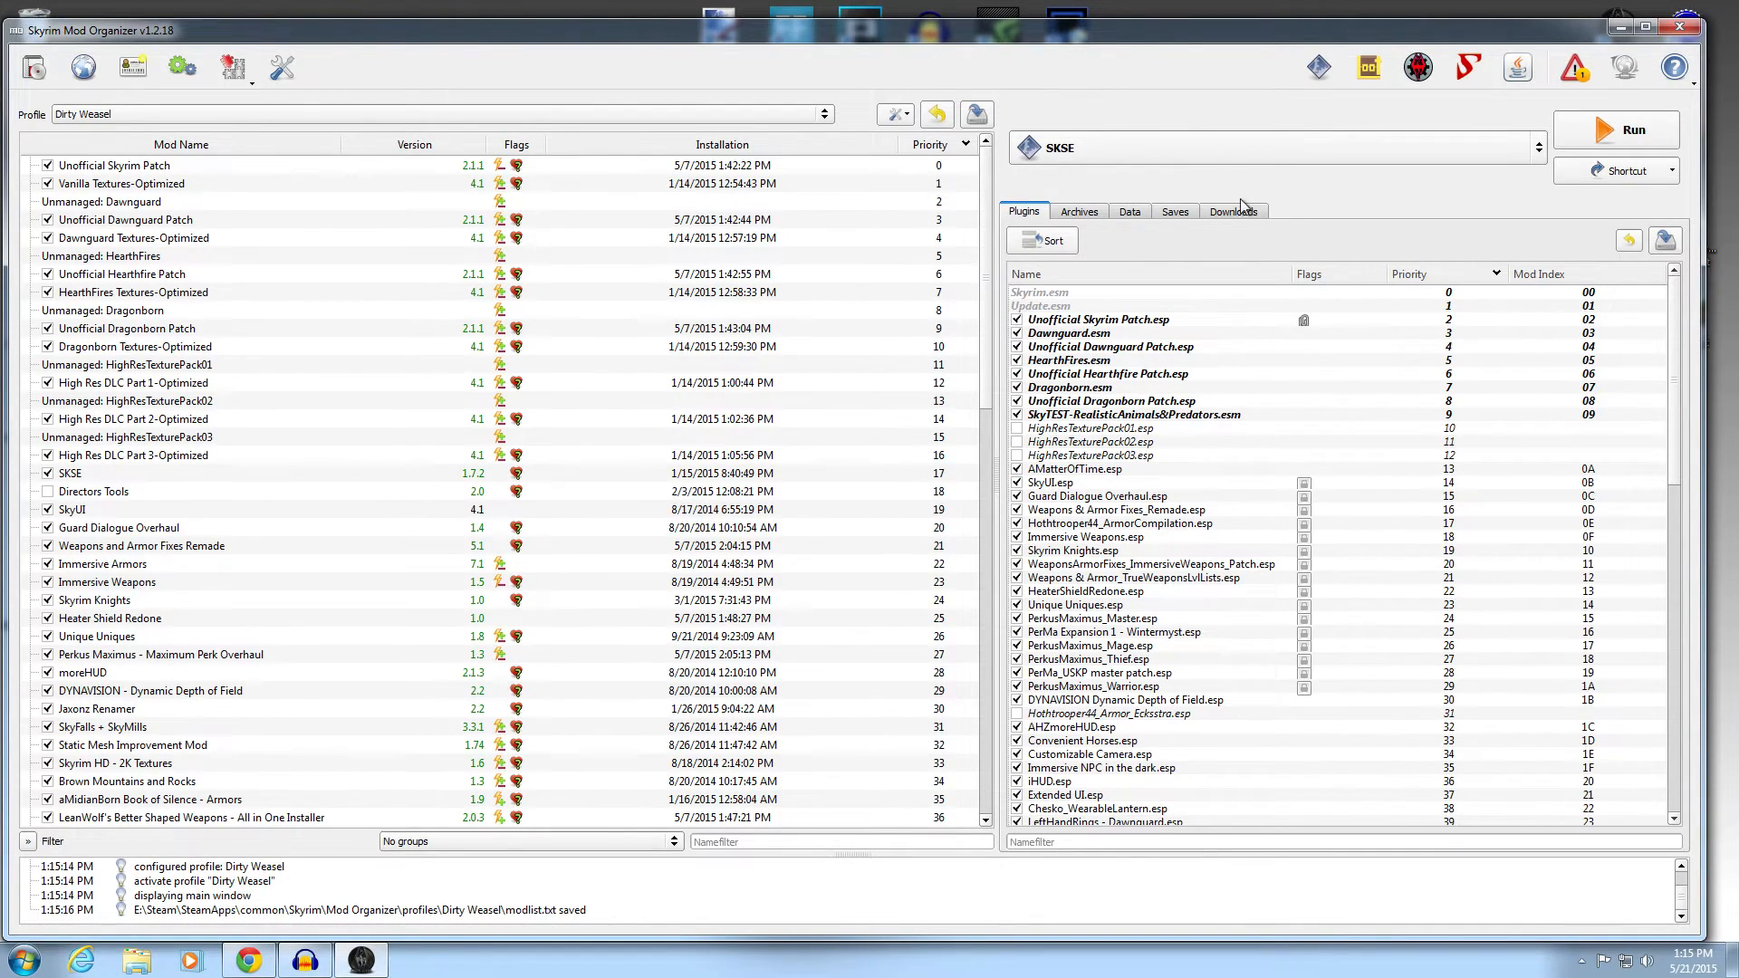
- Select LOOT as the executable to run in Skyrim Mod Organizer and close the program
click(1529, 159)
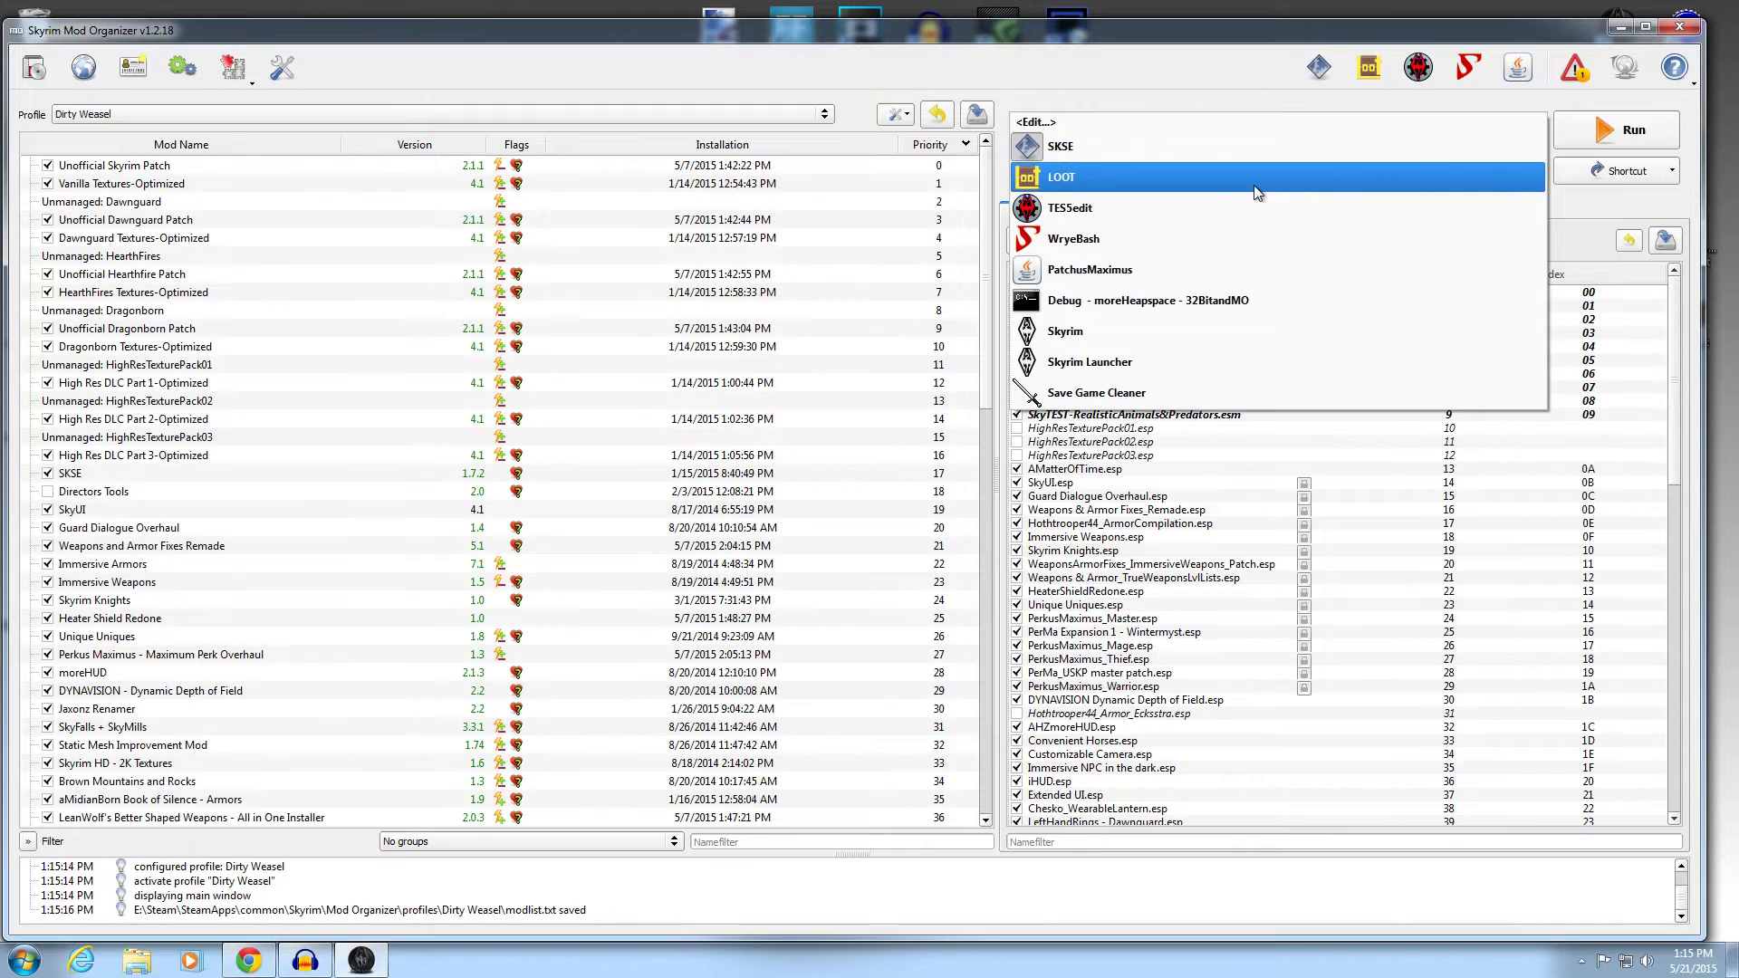
click(1522, 171)
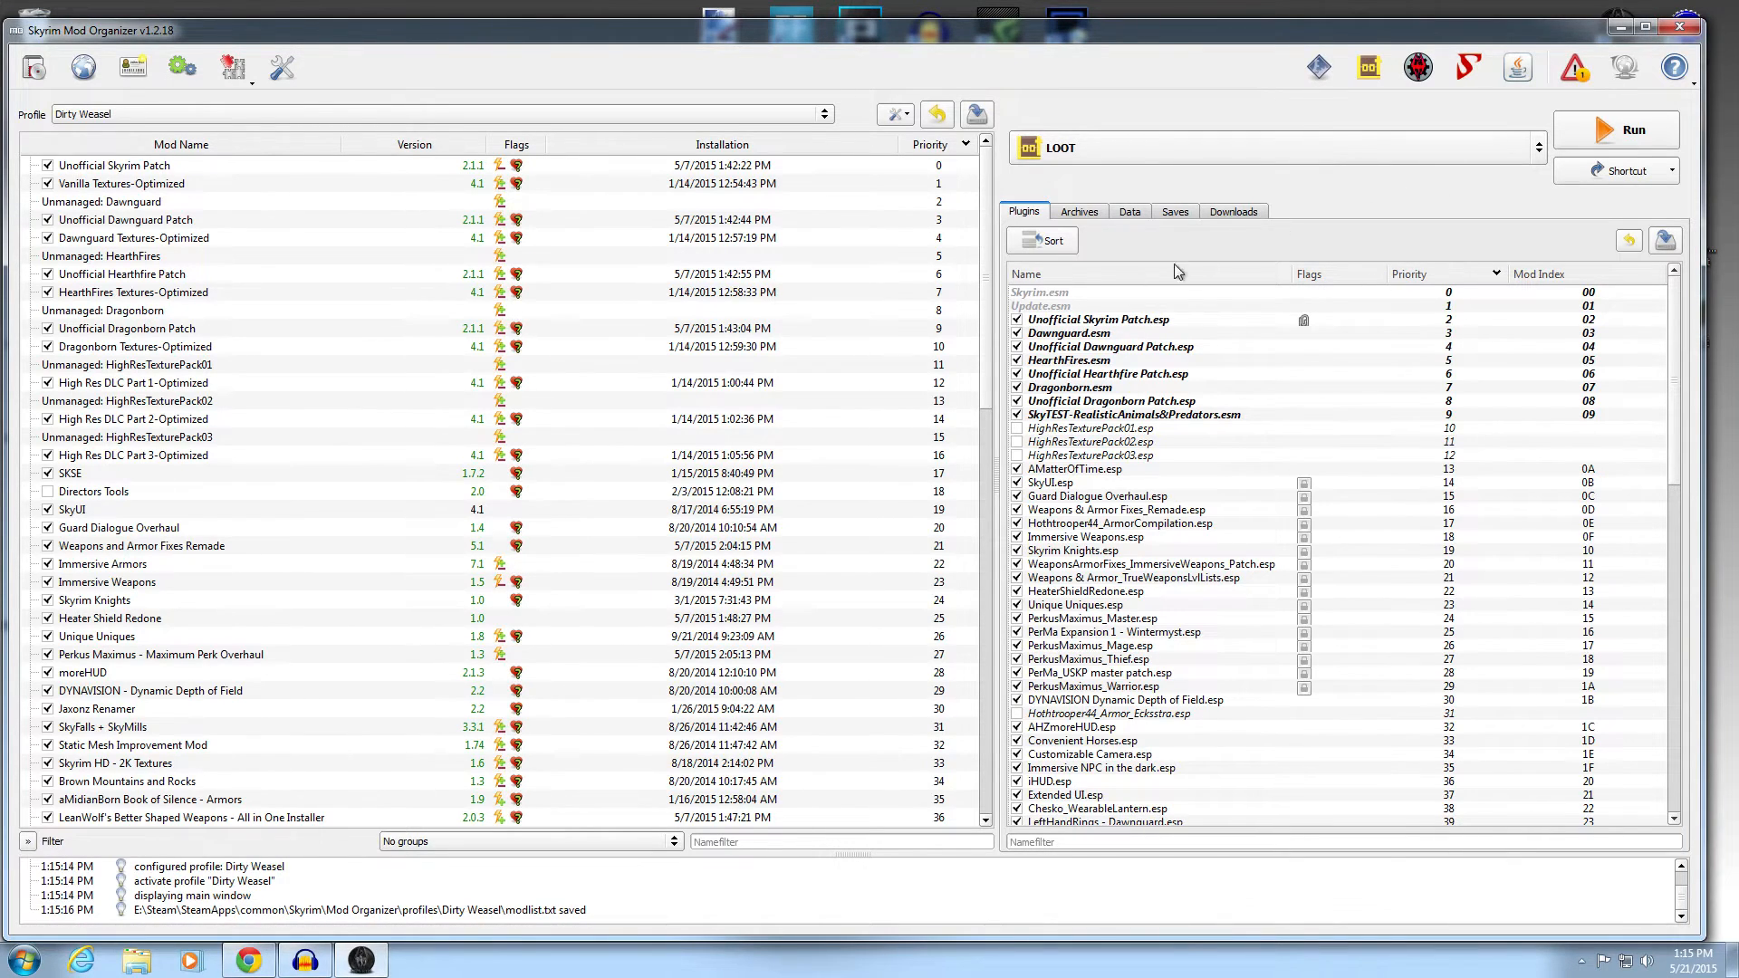
click(1679, 28)
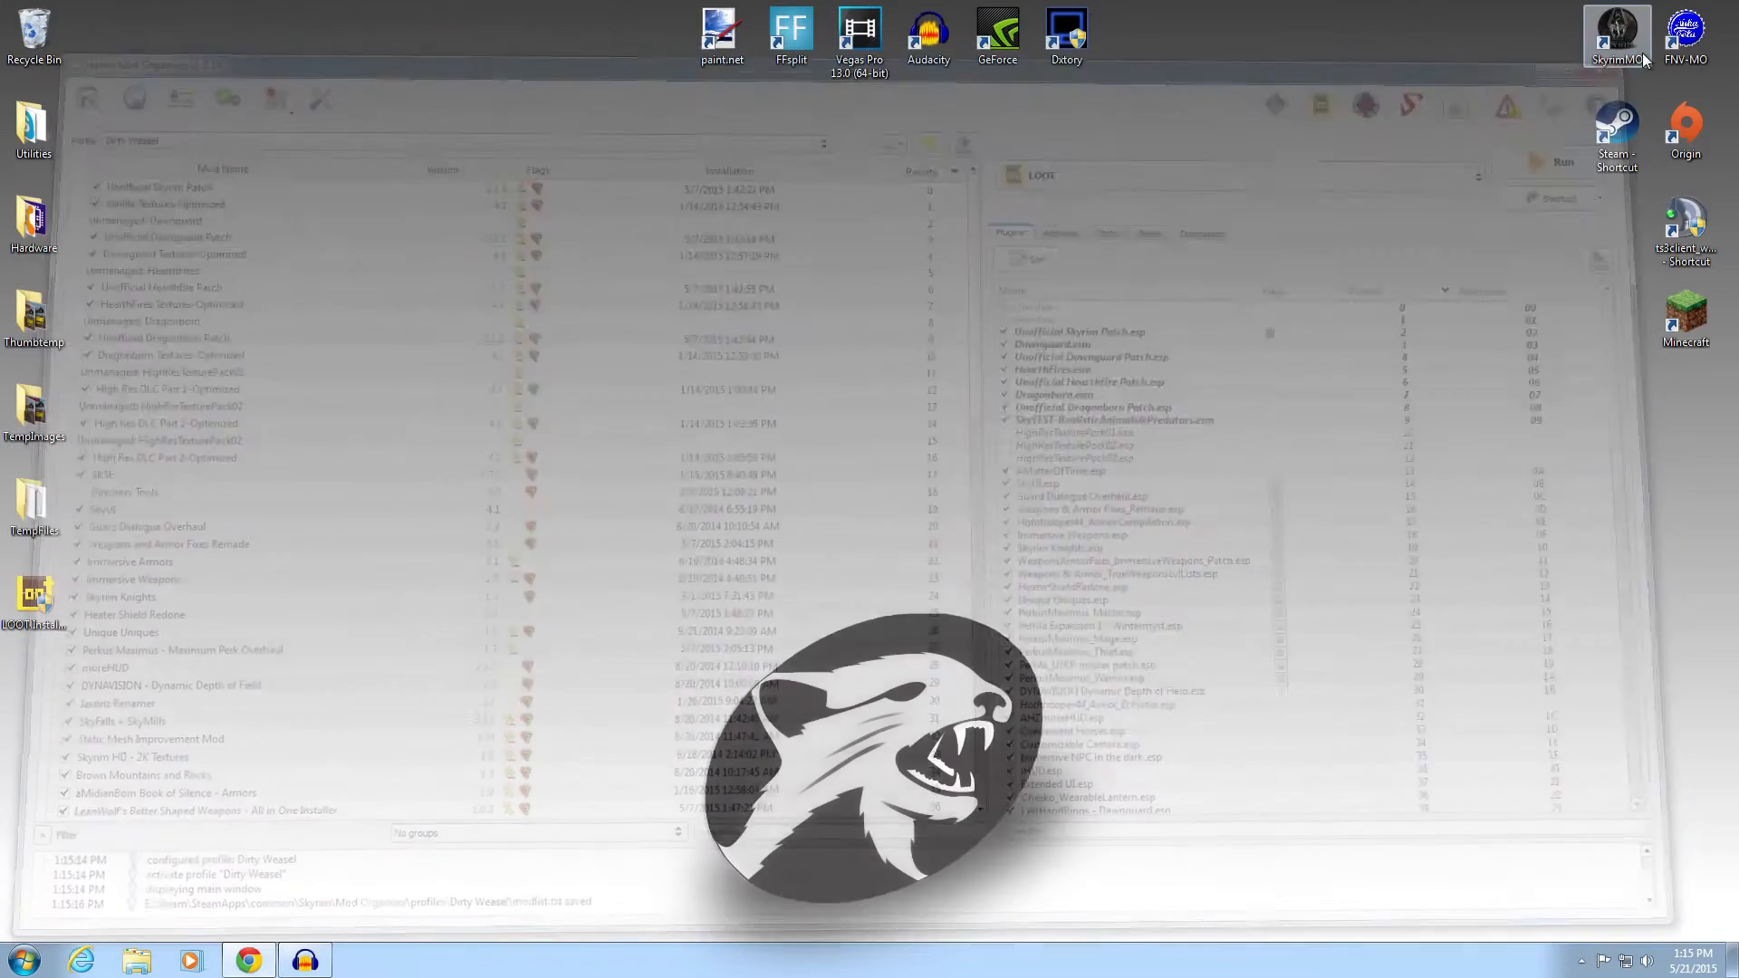
- Run LOOT from New Vegas Mod Organizer, switch its game to Fallout: New Vegas, check the plugin list and close LOOT
double_click(1663, 38)
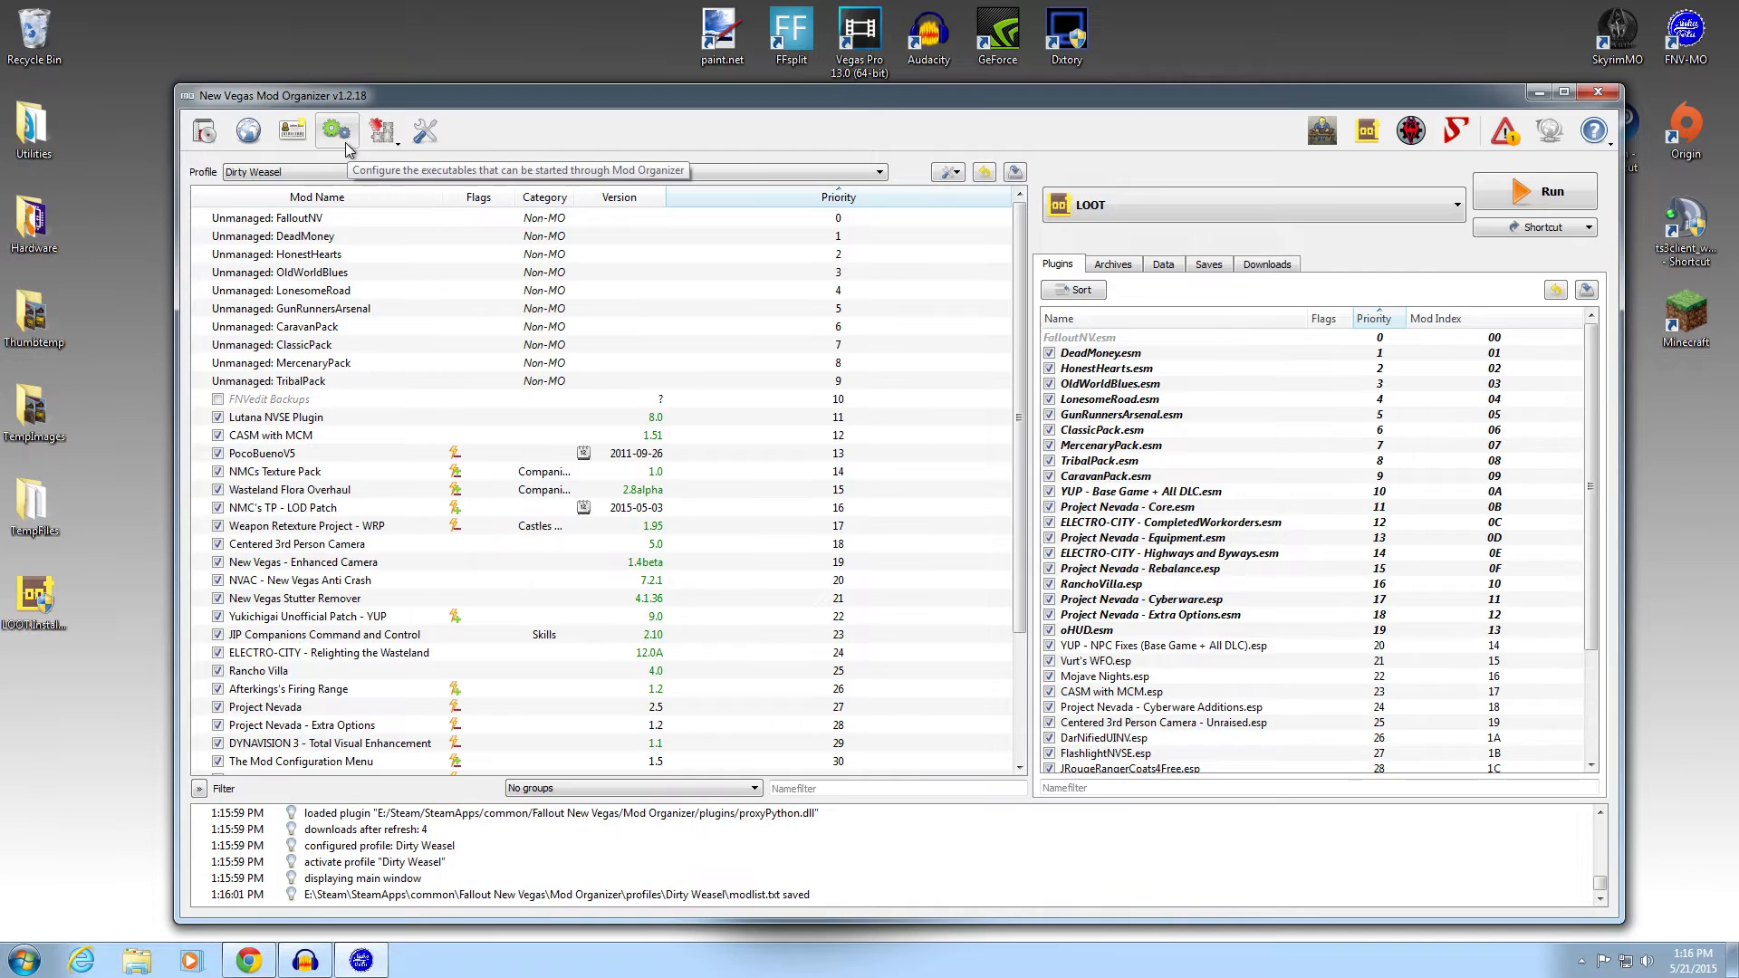
click(1522, 196)
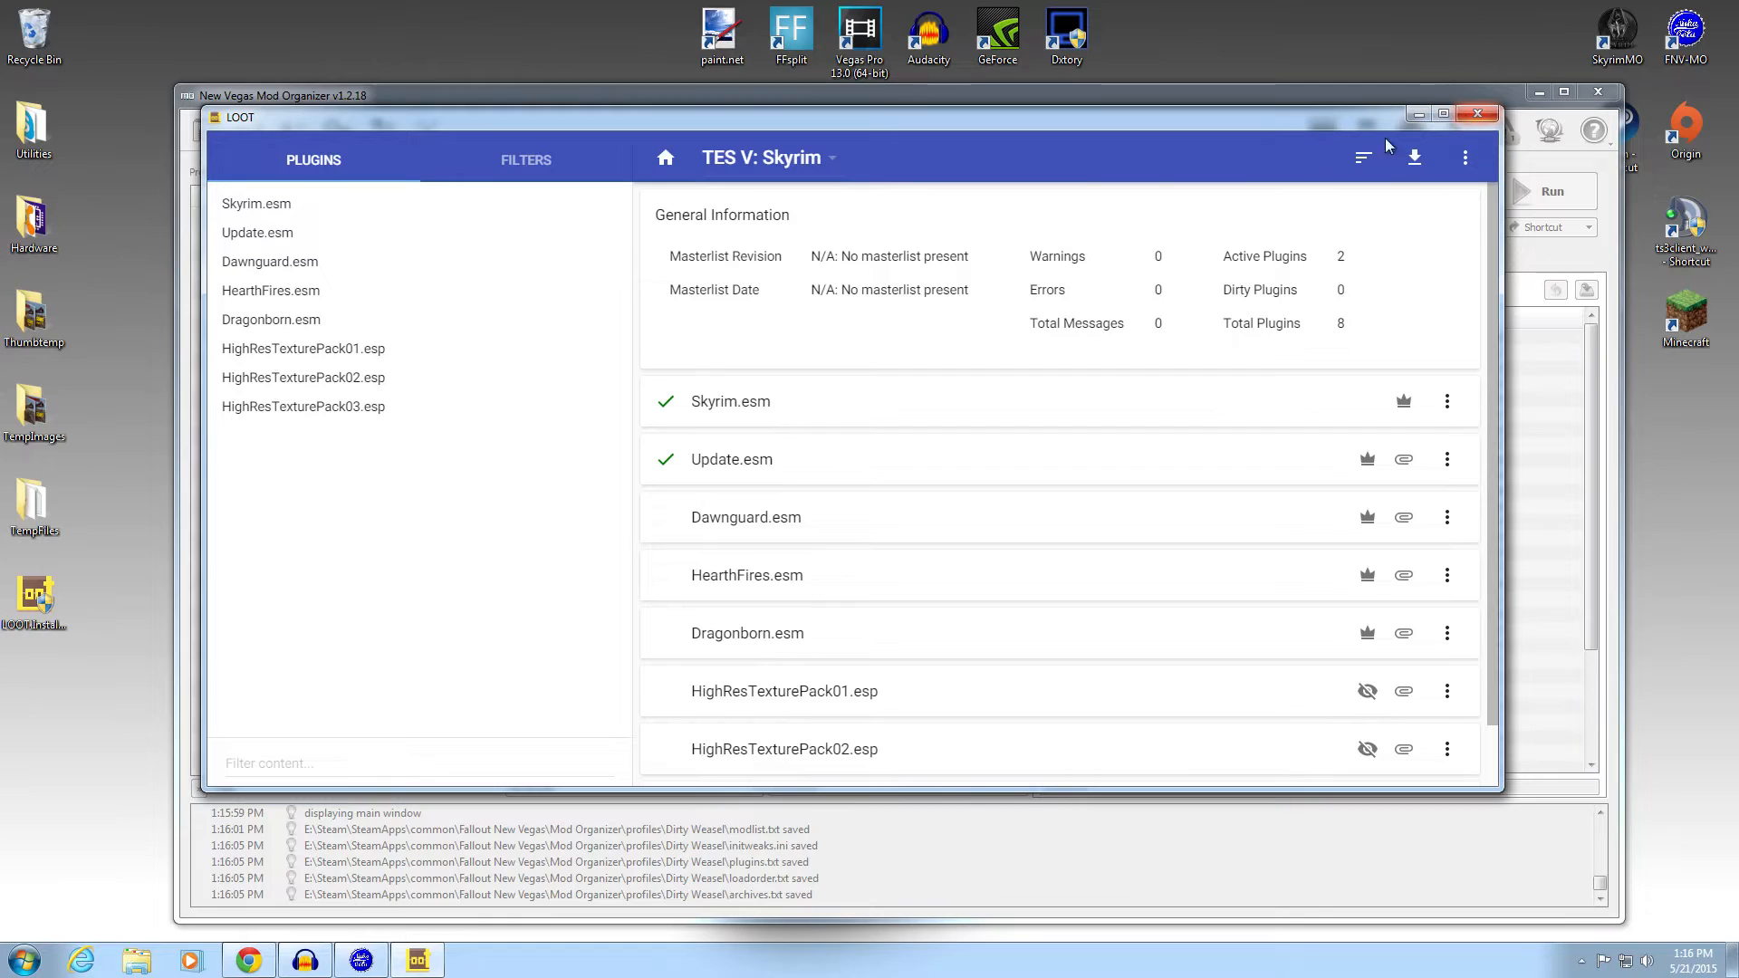
click(834, 172)
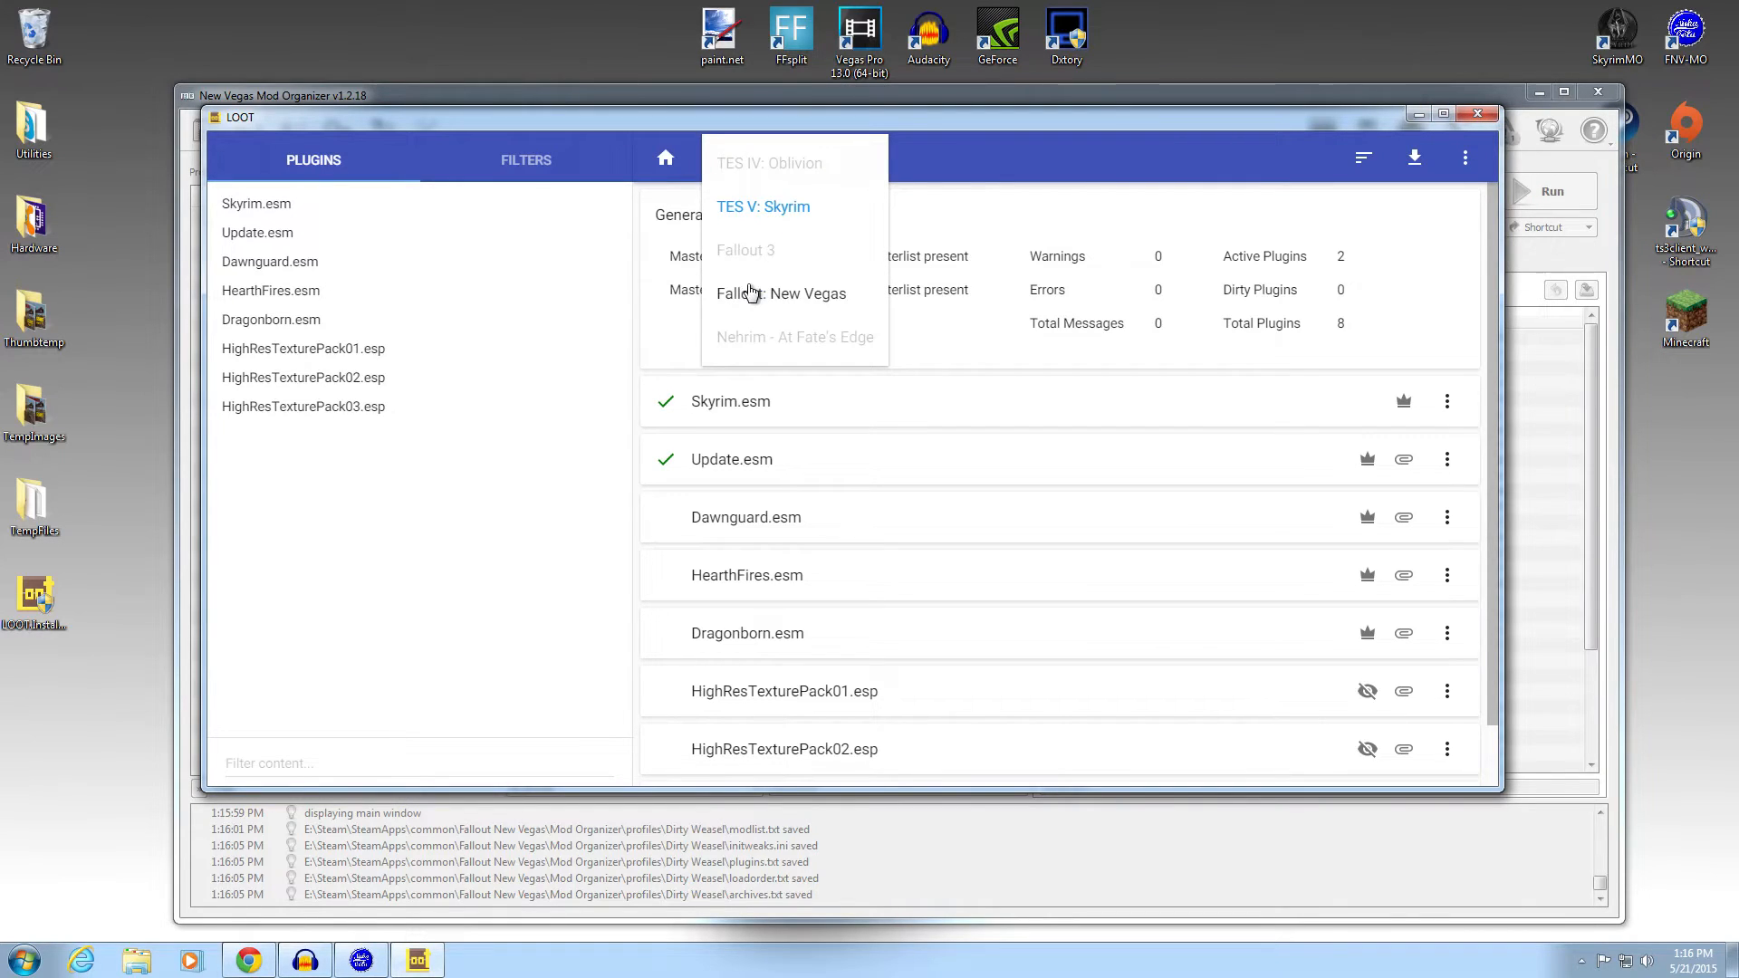
click(748, 290)
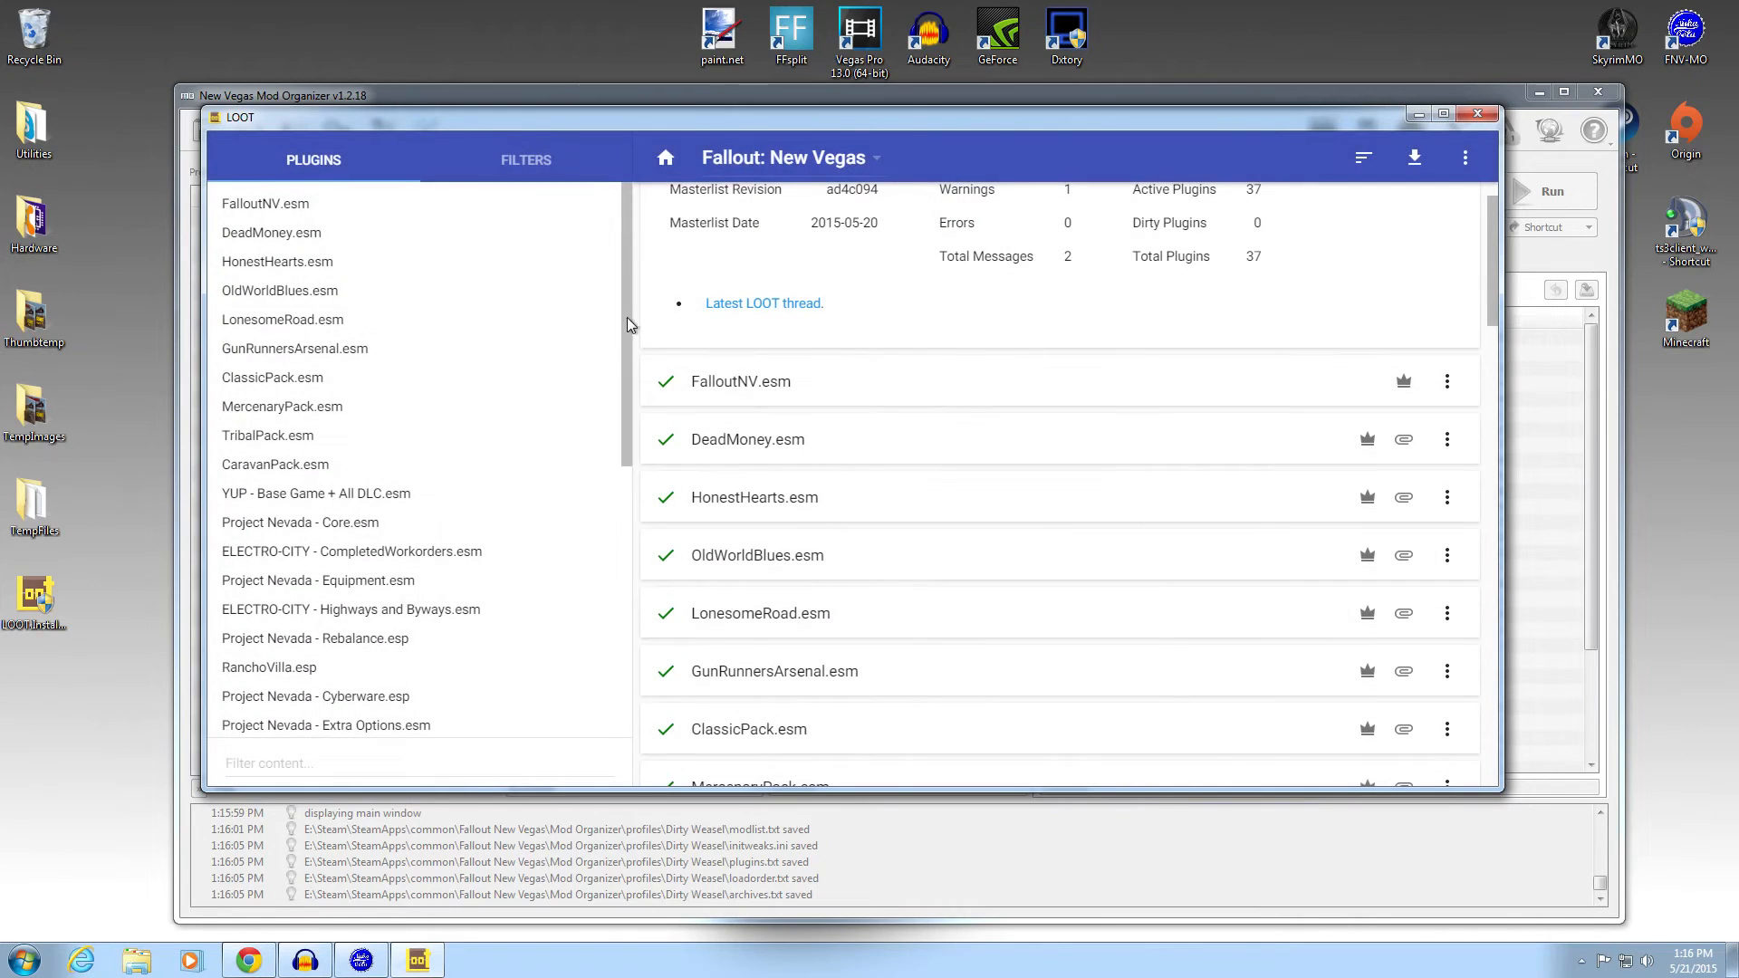
mouse_move(627, 317)
mouse_down()
mouse_move(616, 574)
mouse_move(620, 340)
mouse_up()
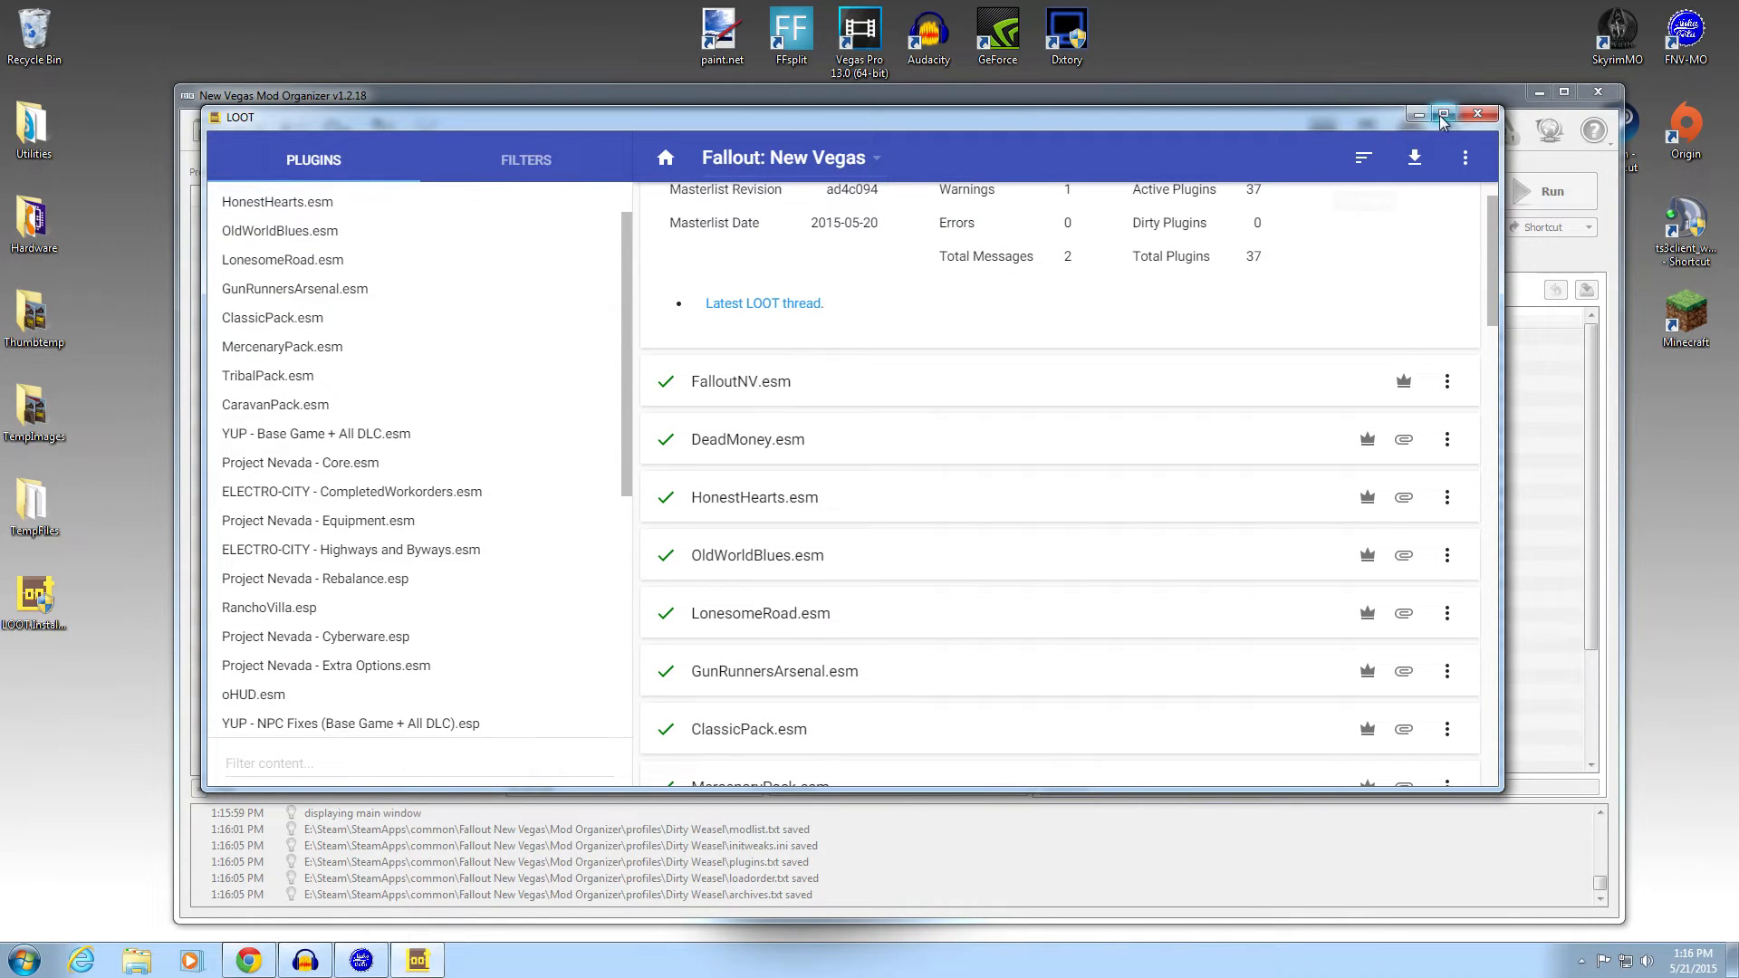
click(1478, 113)
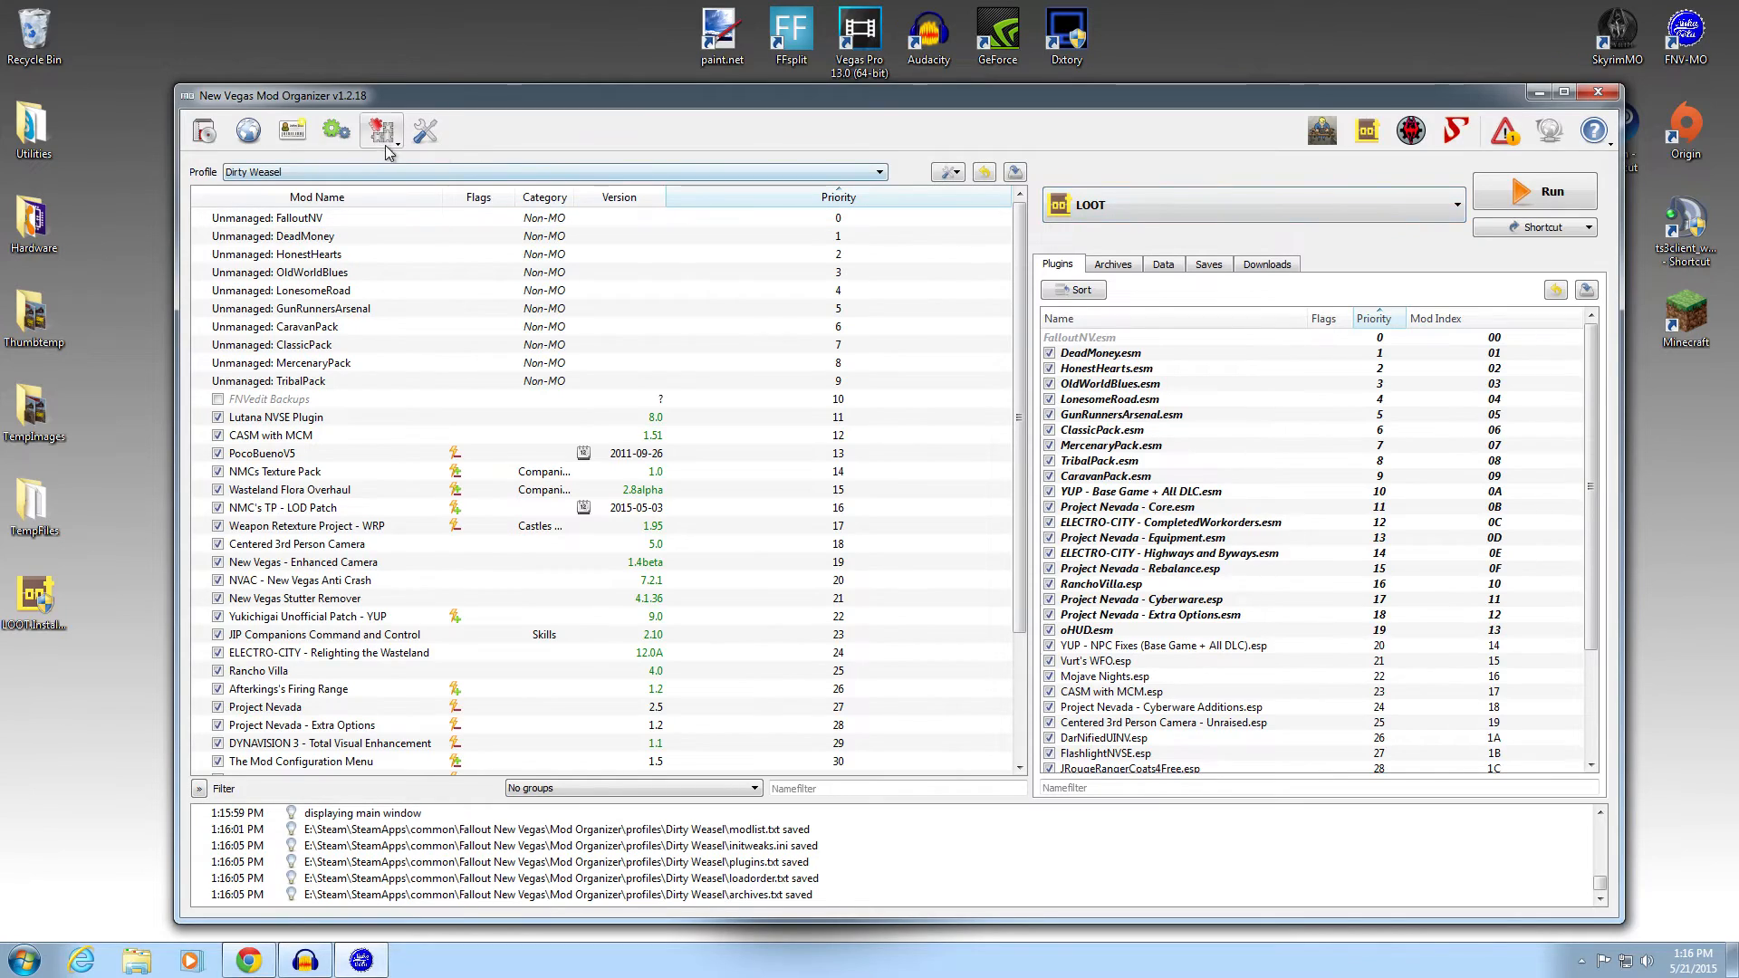
- Add the argument --single-process to the LOOT executable in New Vegas Mod Organizer, and recheck the saved entry
click(337, 132)
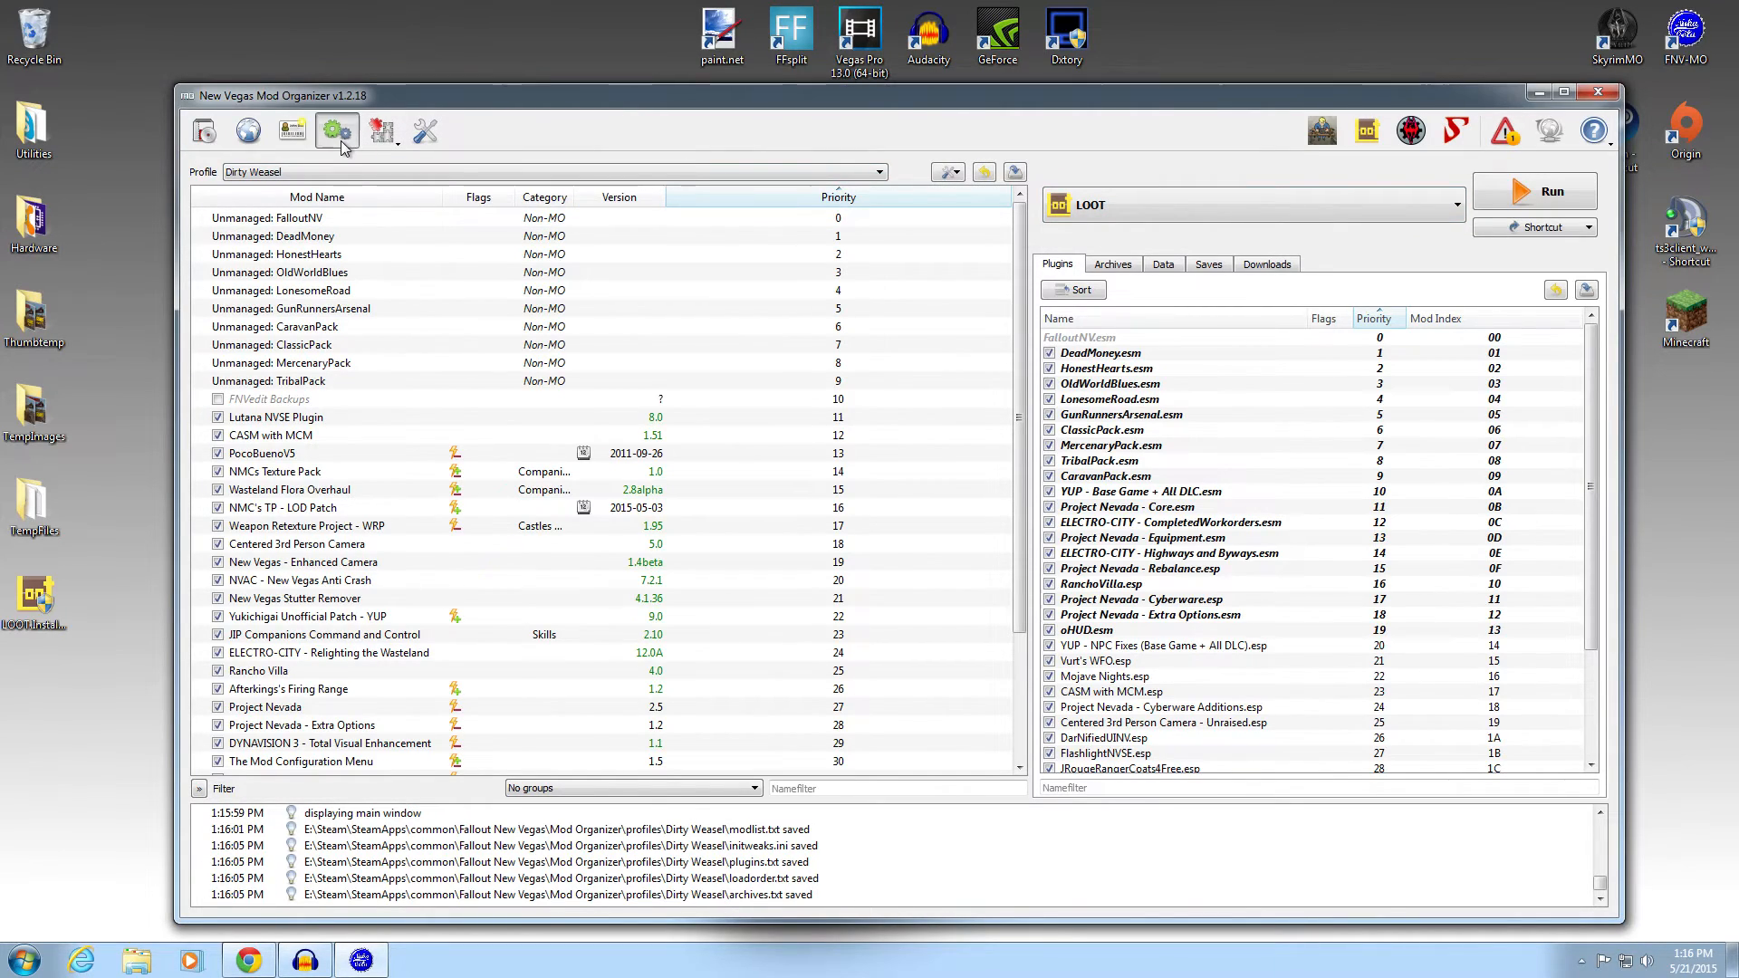
click(724, 389)
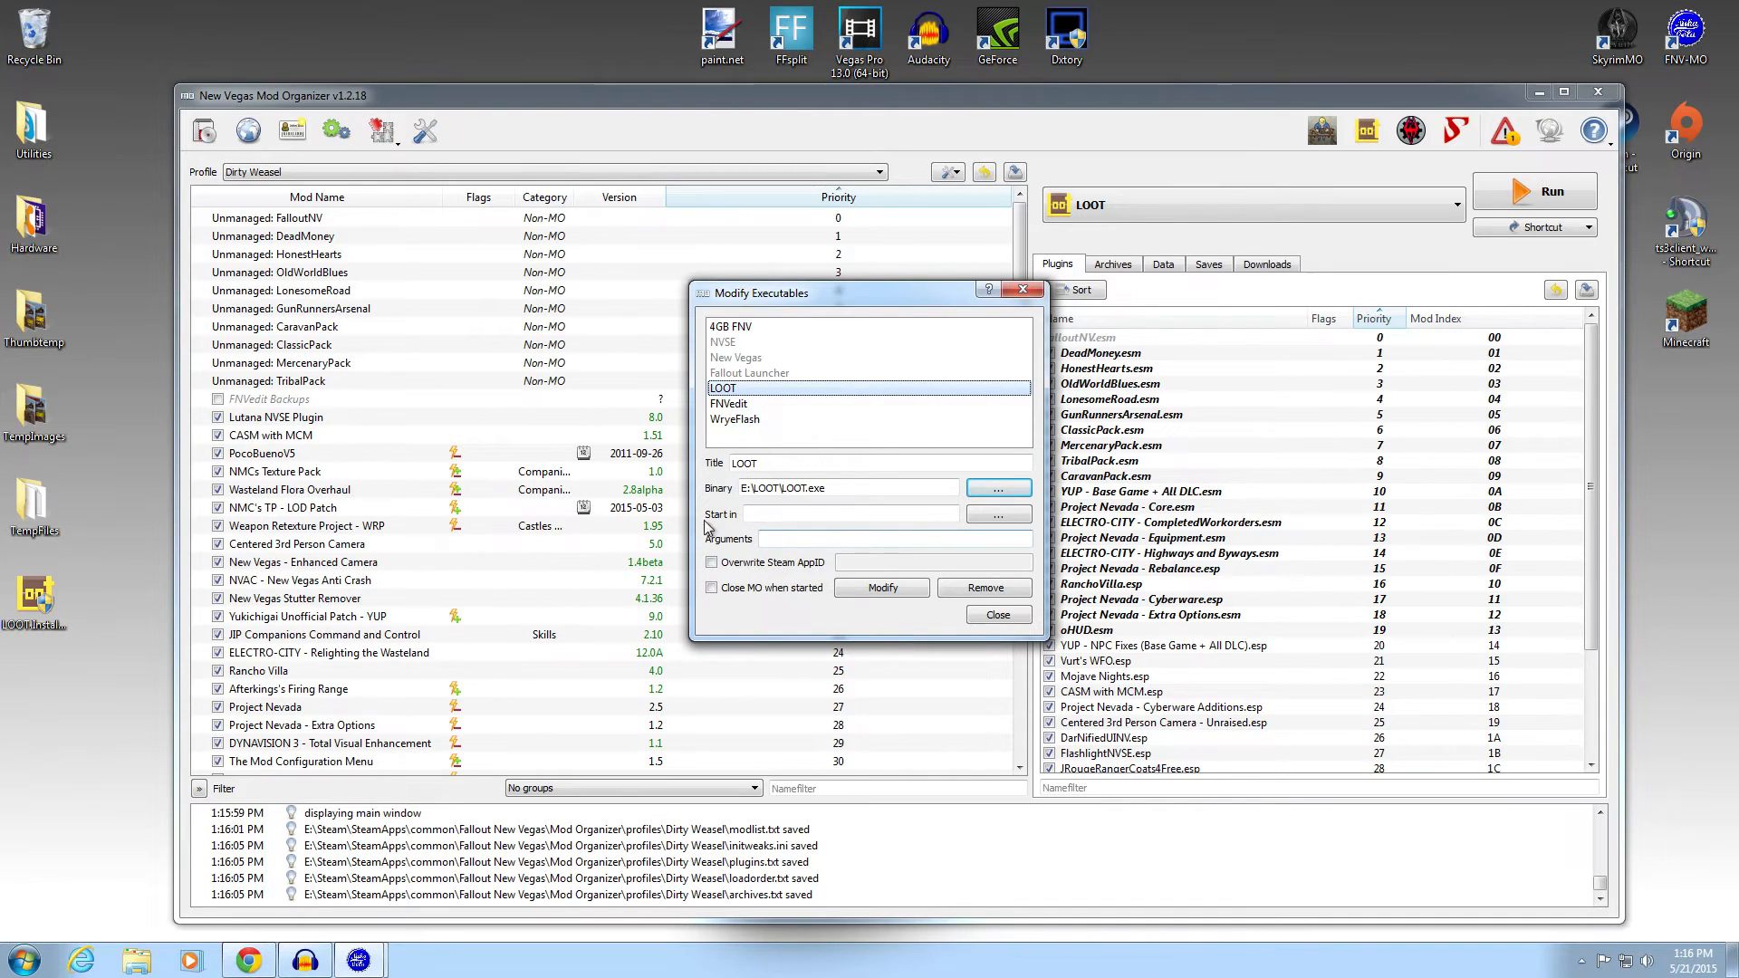
click(763, 542)
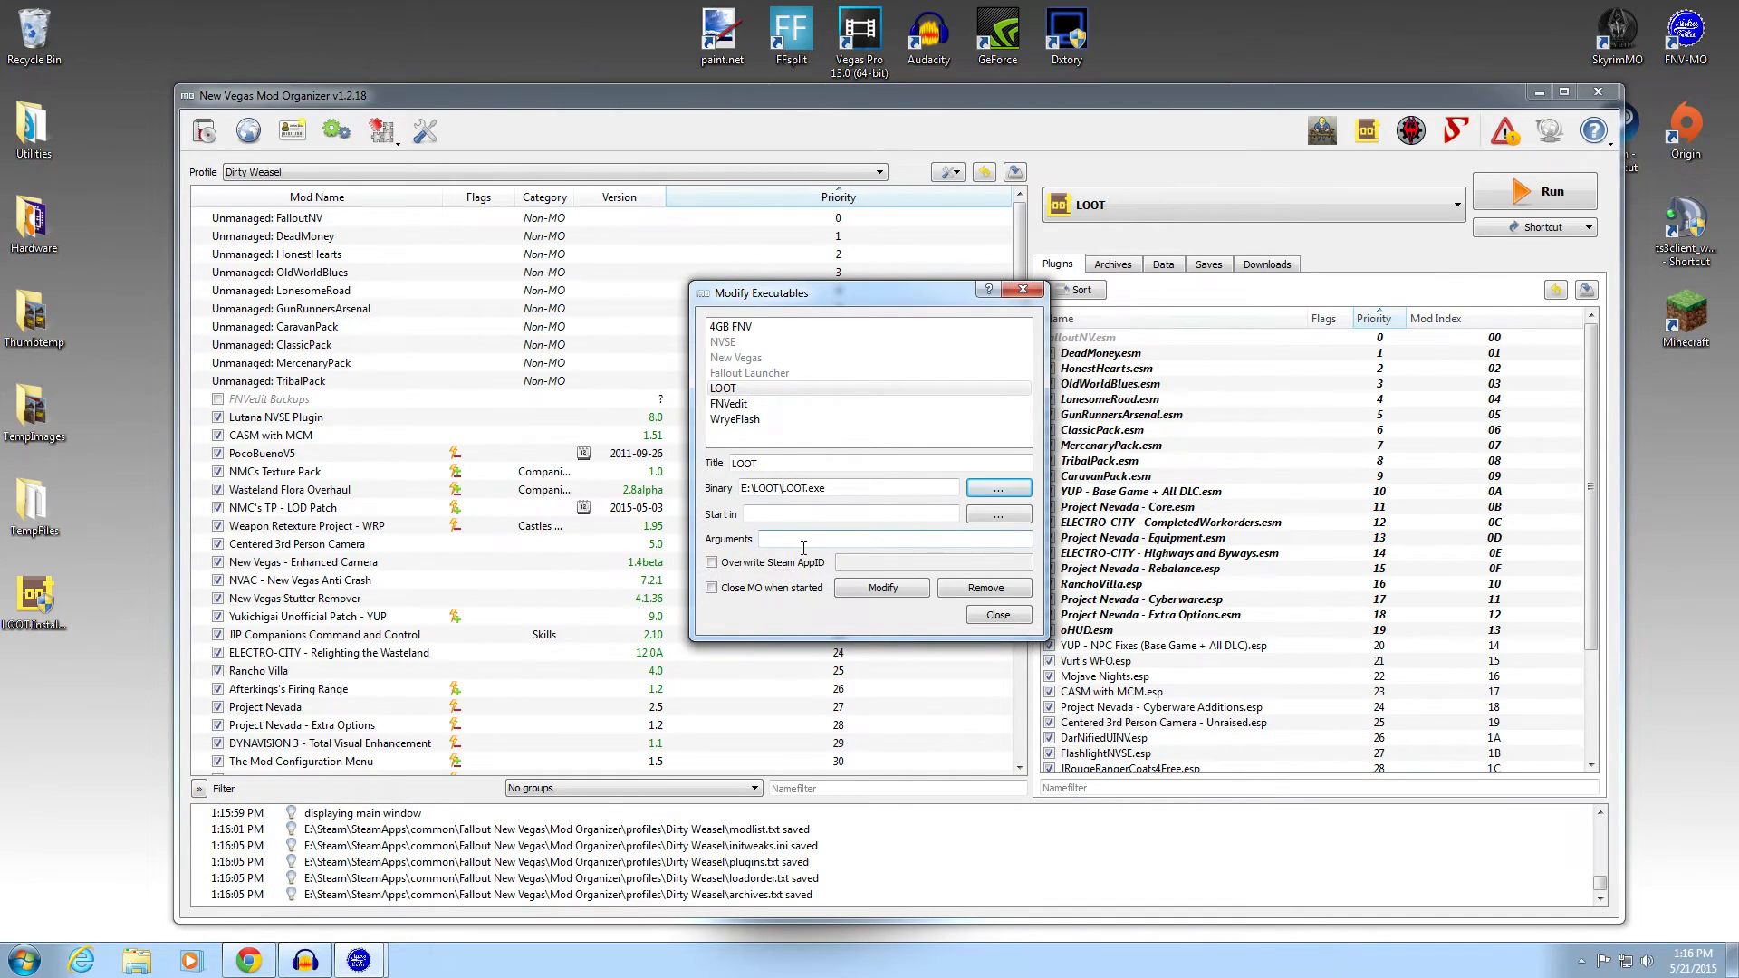
text(--sin)
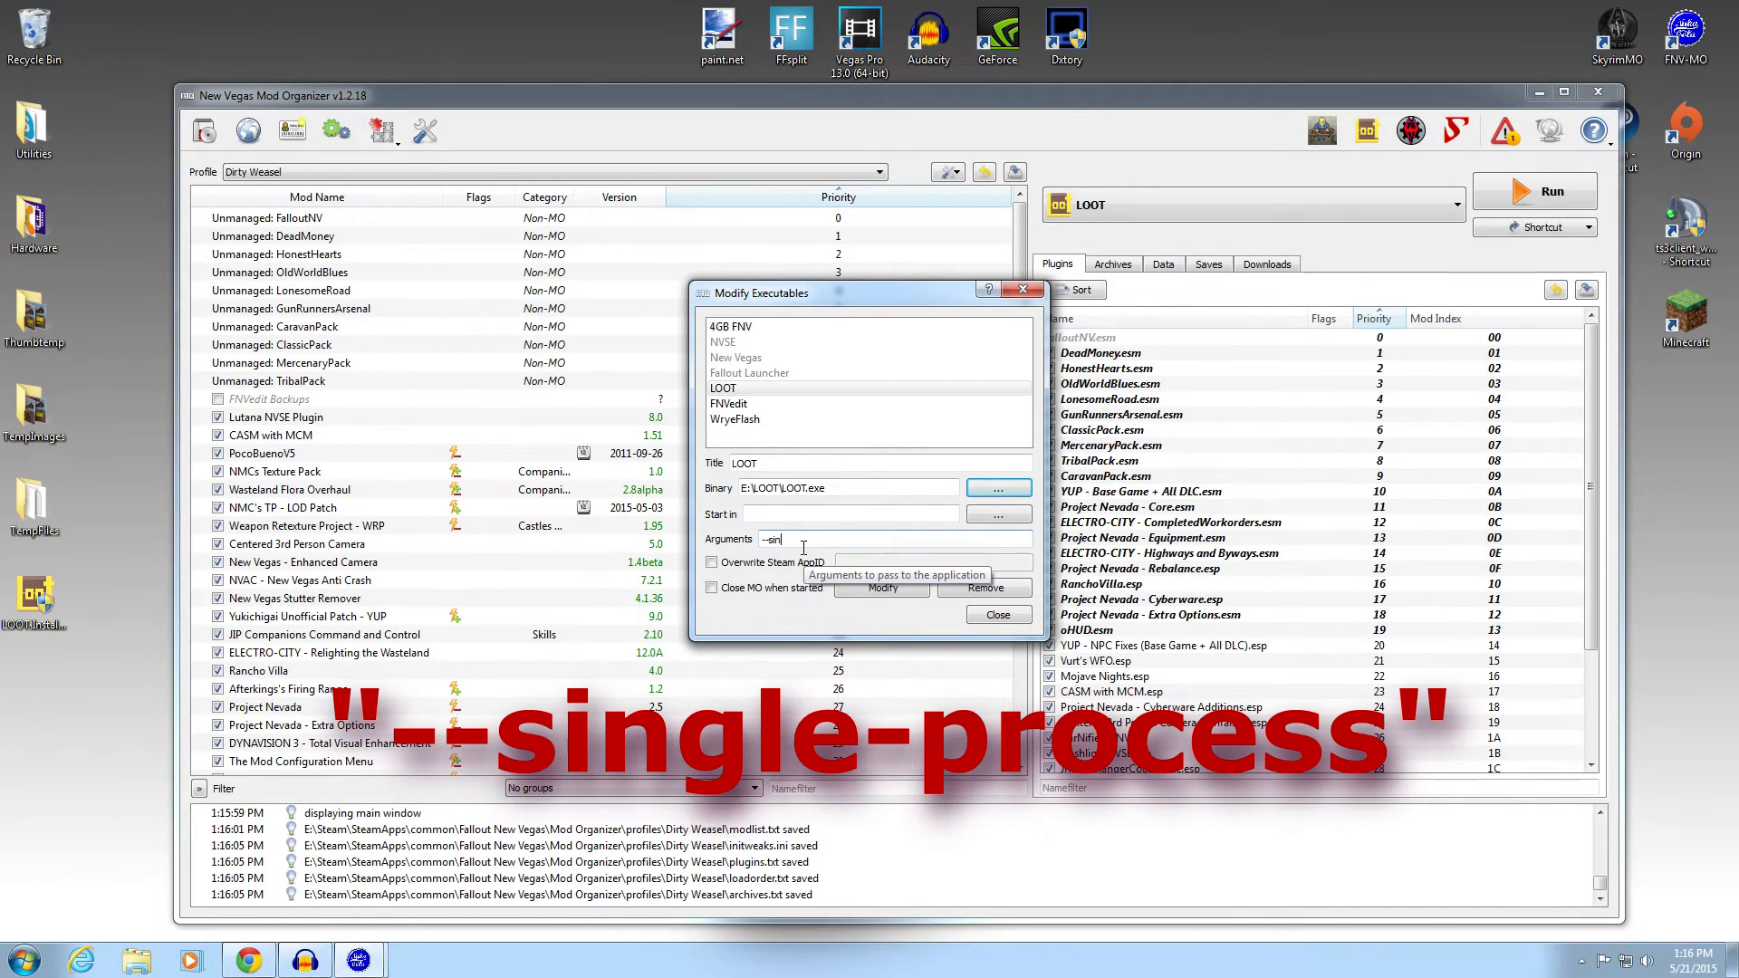
text(gle-proc)
click(886, 588)
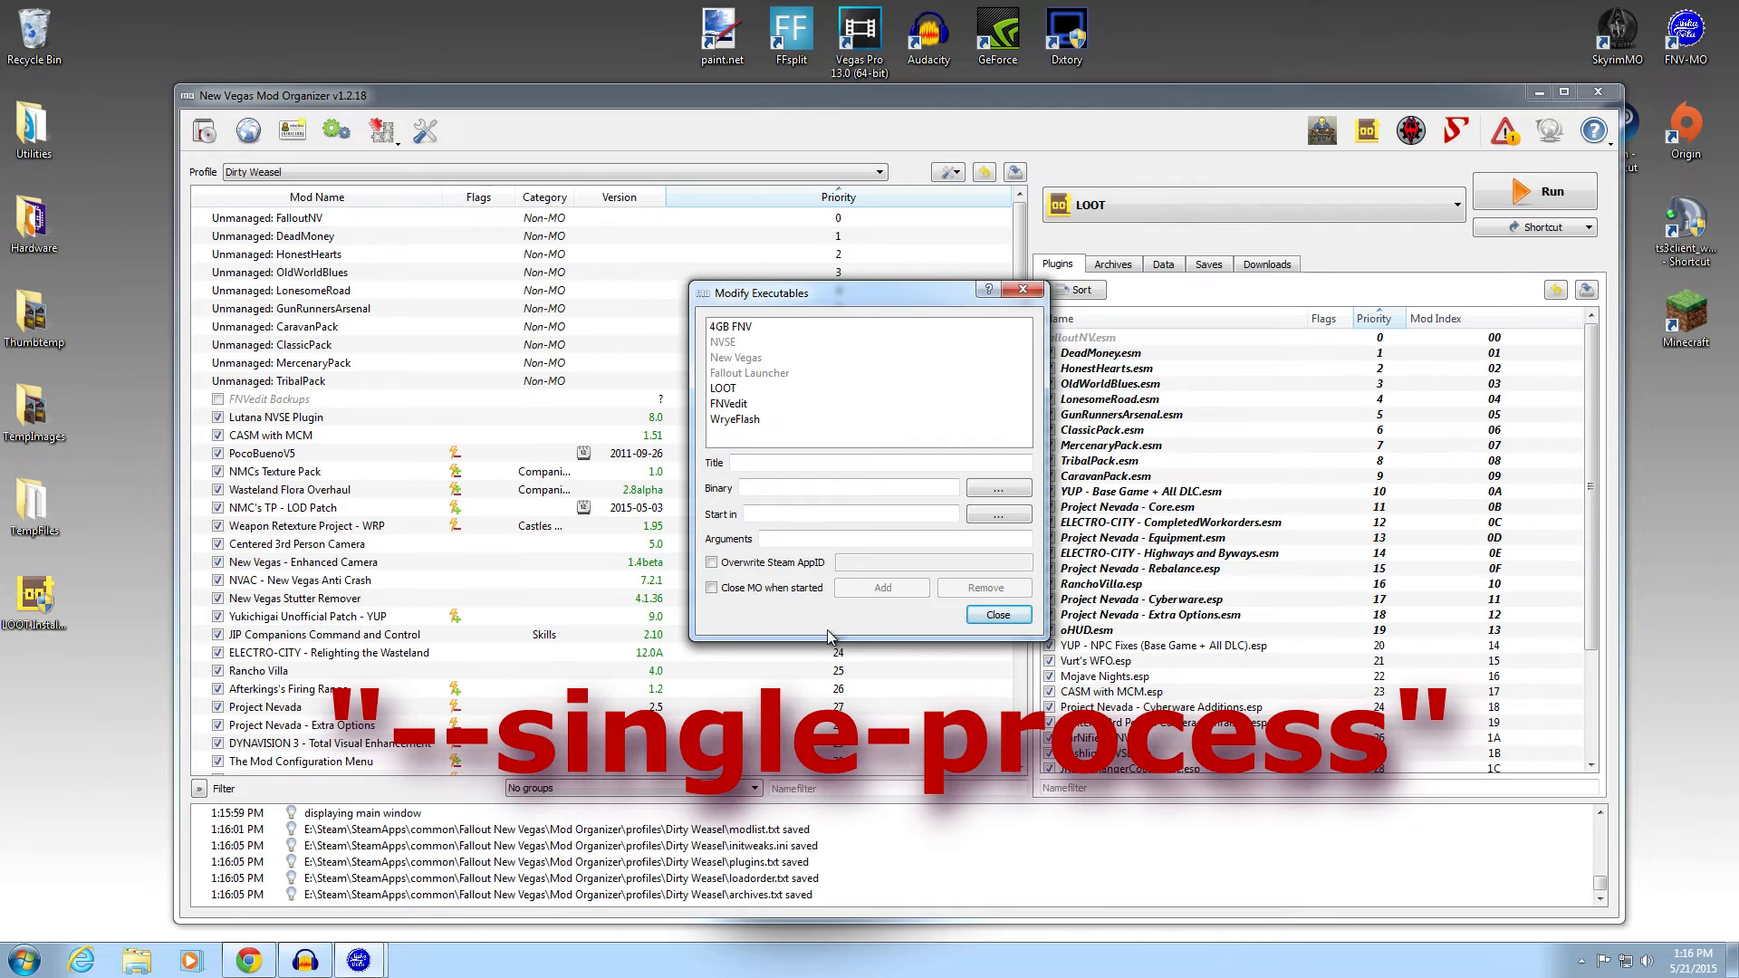
click(765, 389)
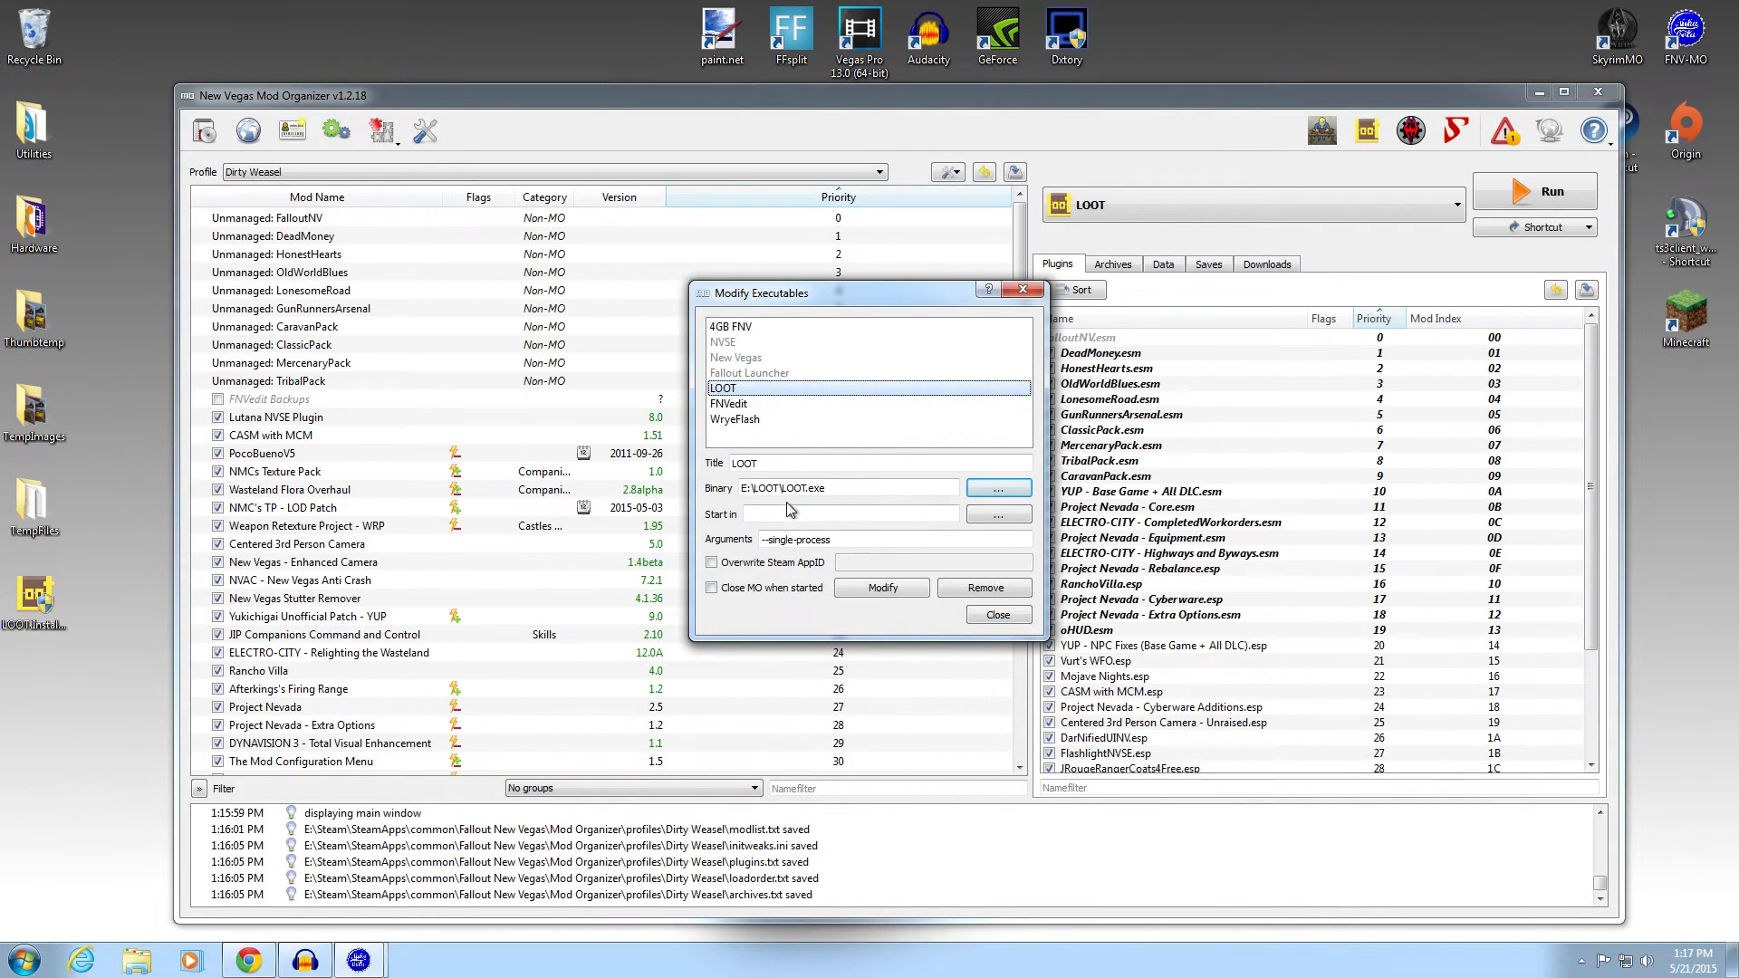
click(995, 620)
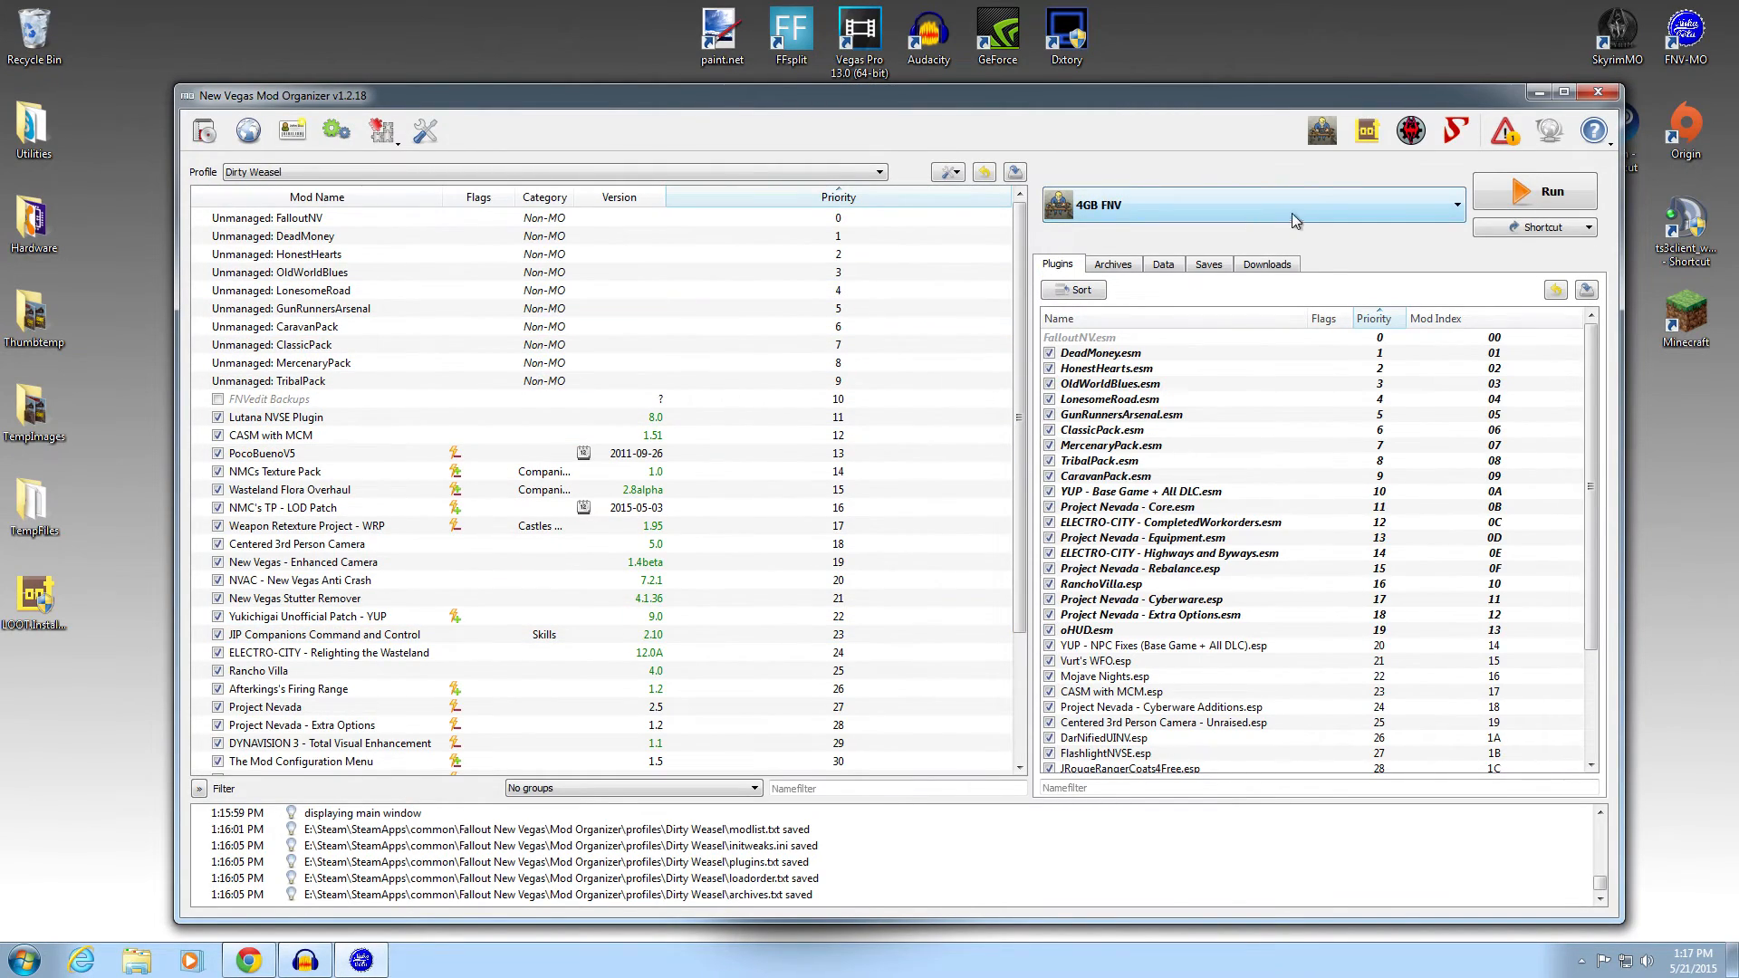
- Launch LOOT from New Vegas Mod Organizer, check its filters and the Fallout: New Vegas plugin list, and close LOOT
click(1370, 145)
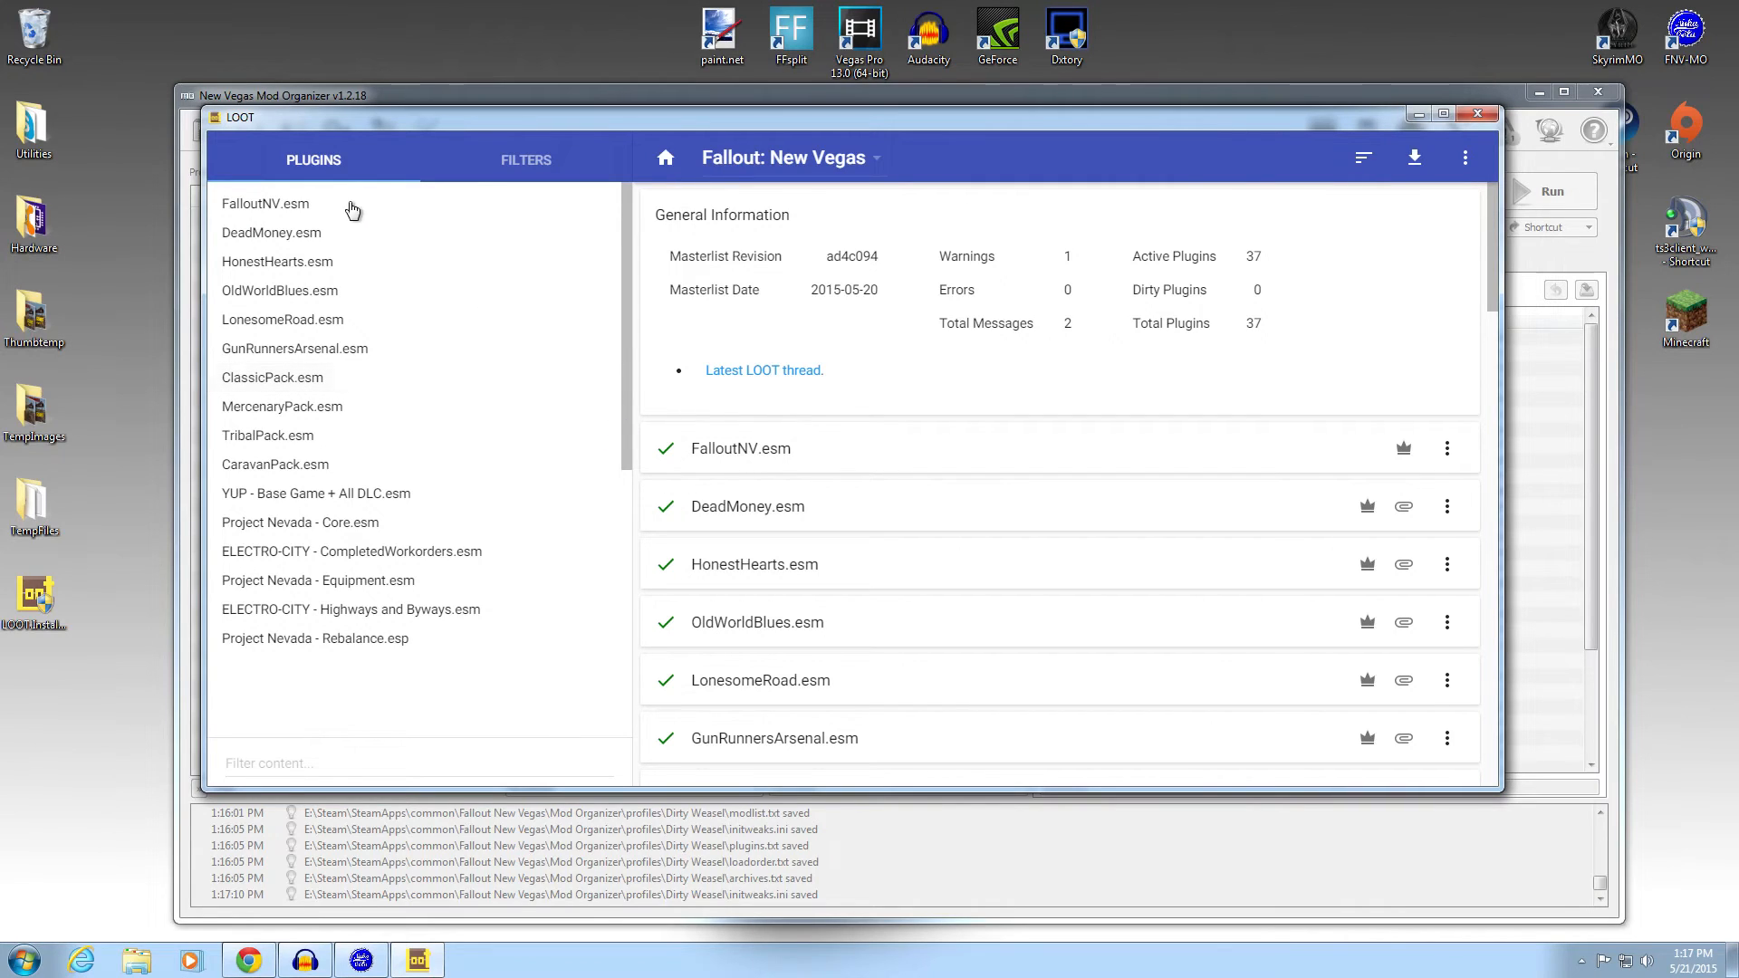
click(525, 159)
click(314, 159)
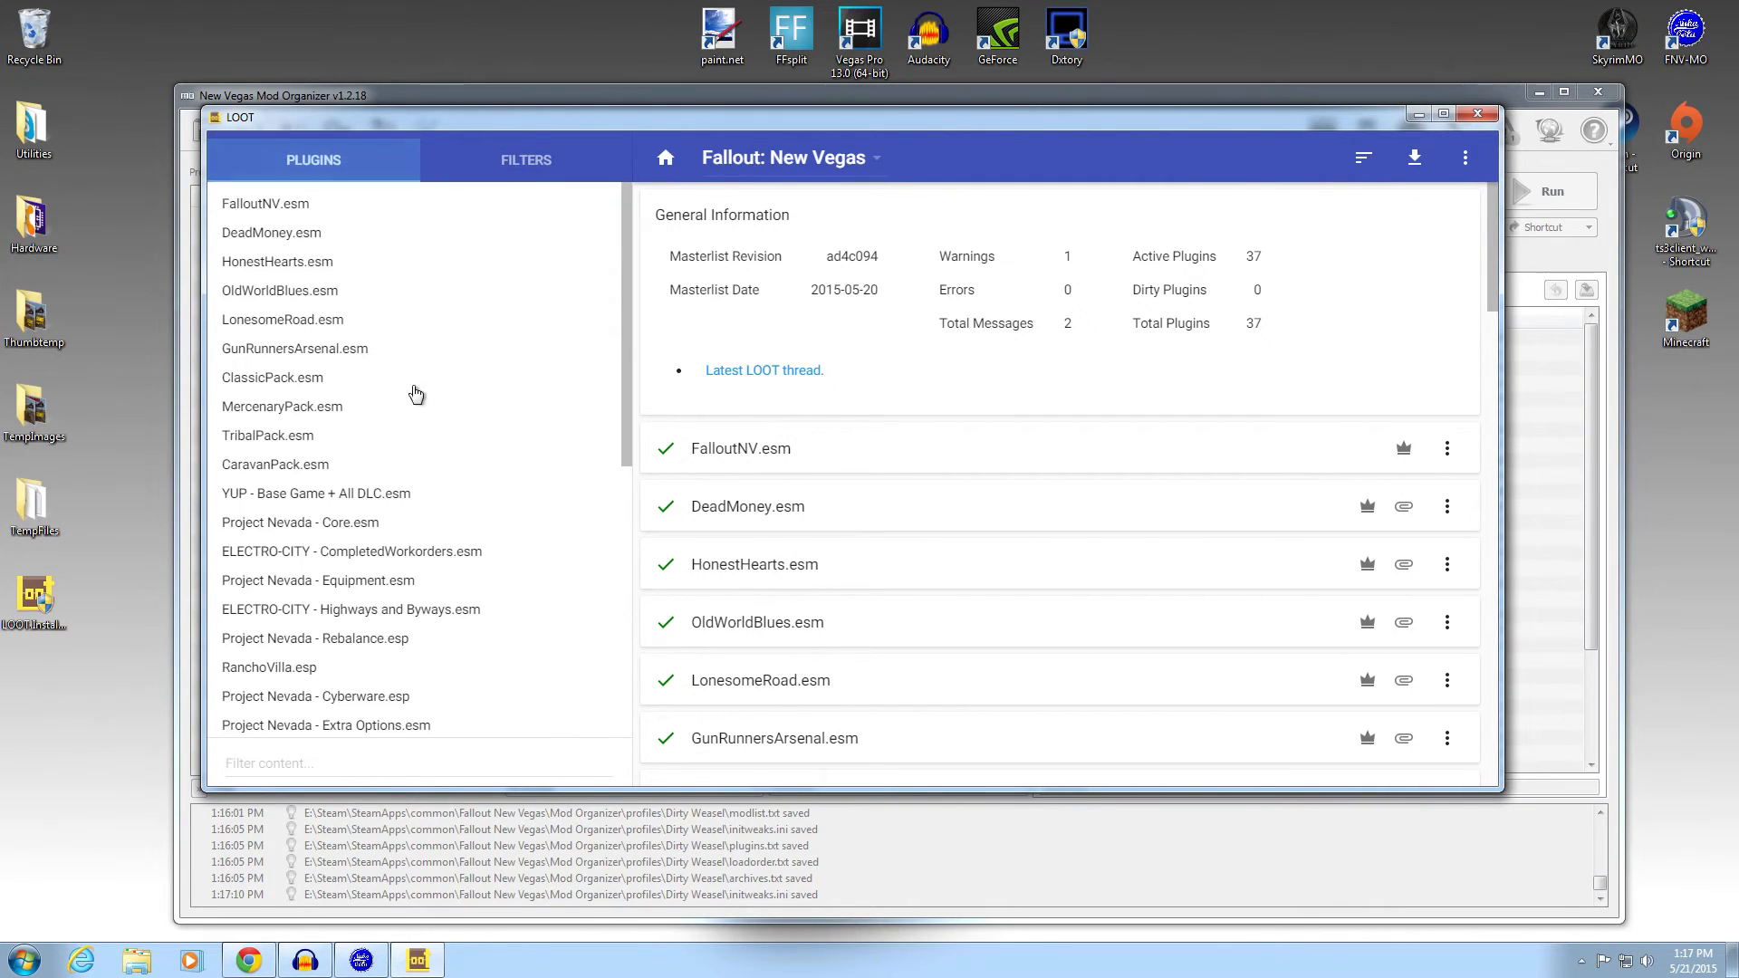
drag(626, 346, 636, 296)
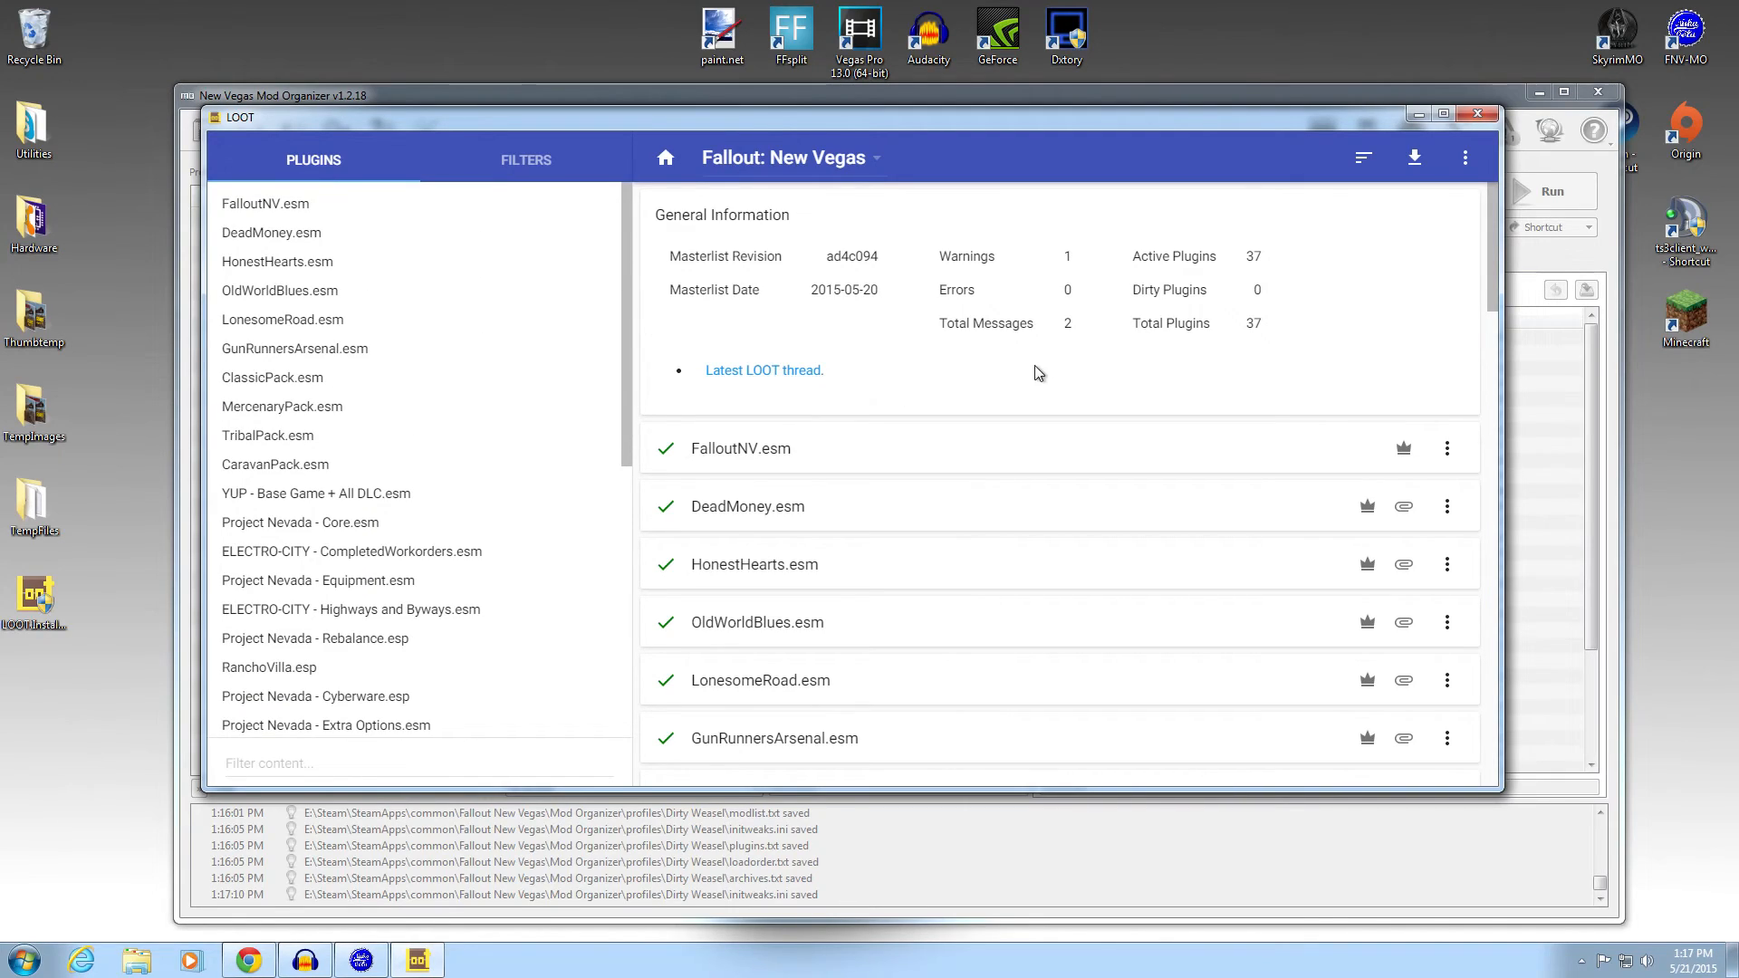
click(1479, 113)
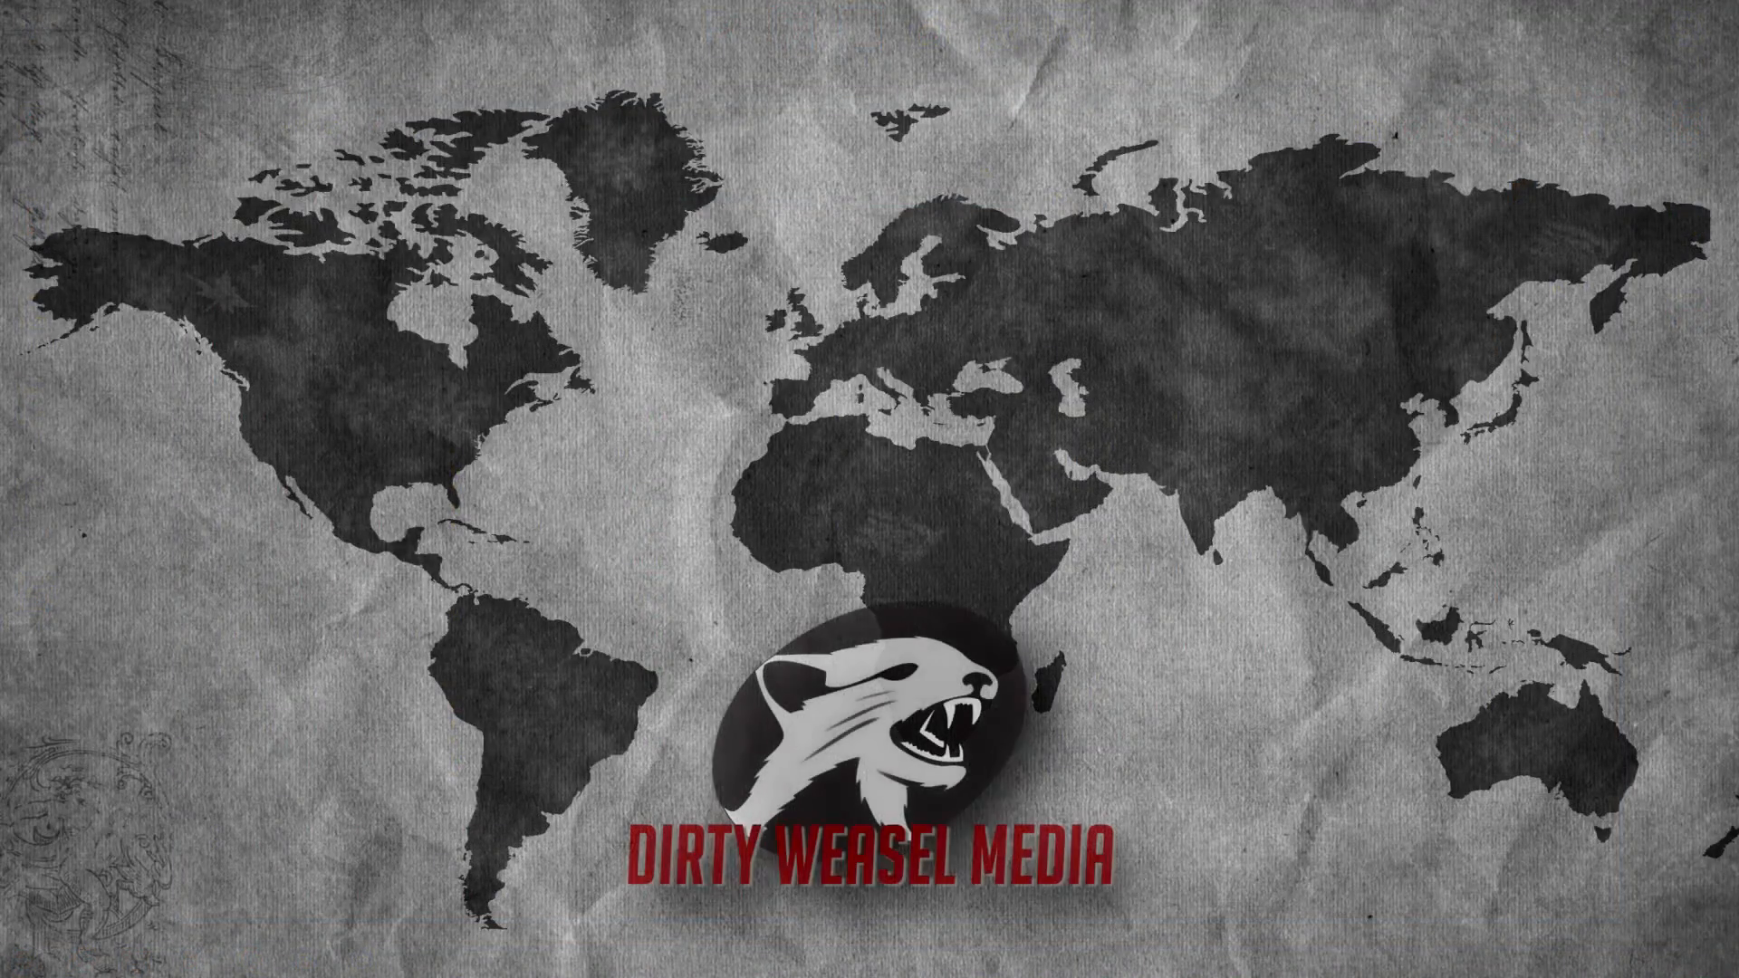